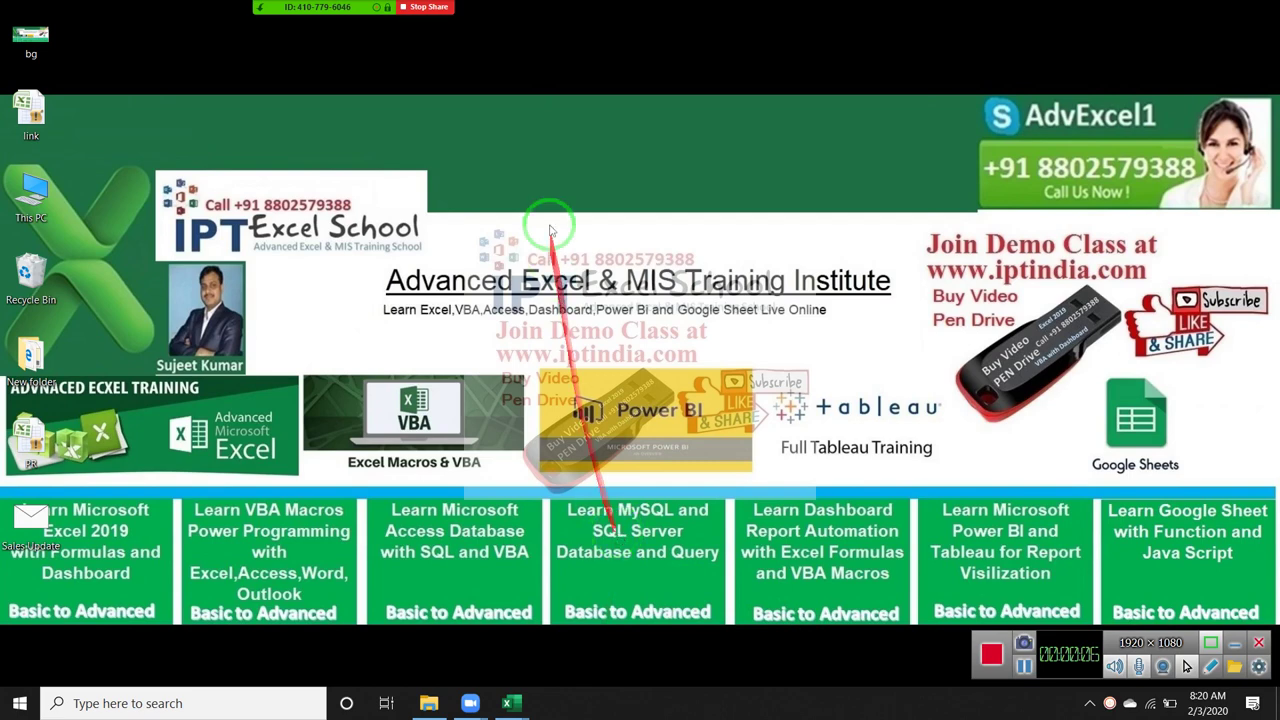
Step: Refresh the desktop and close the Book8 workbook
right_click(544, 112)
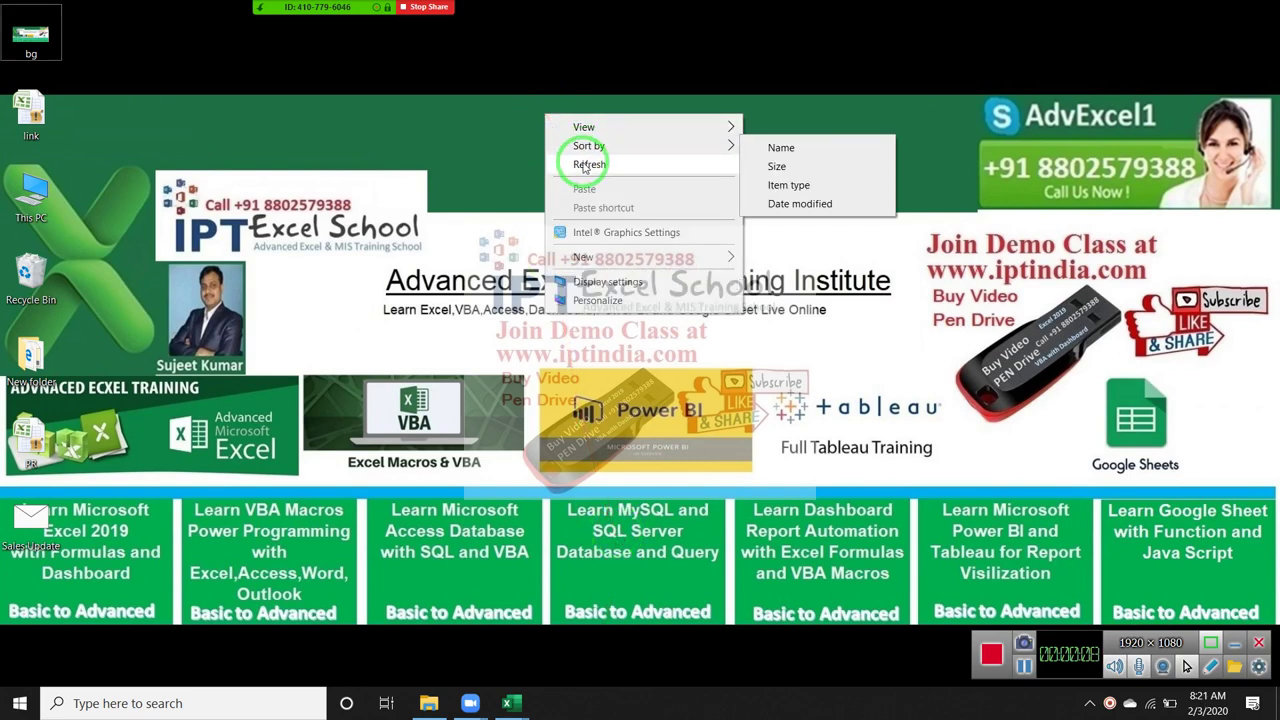
left_click(585, 163)
mouse_move(508, 703)
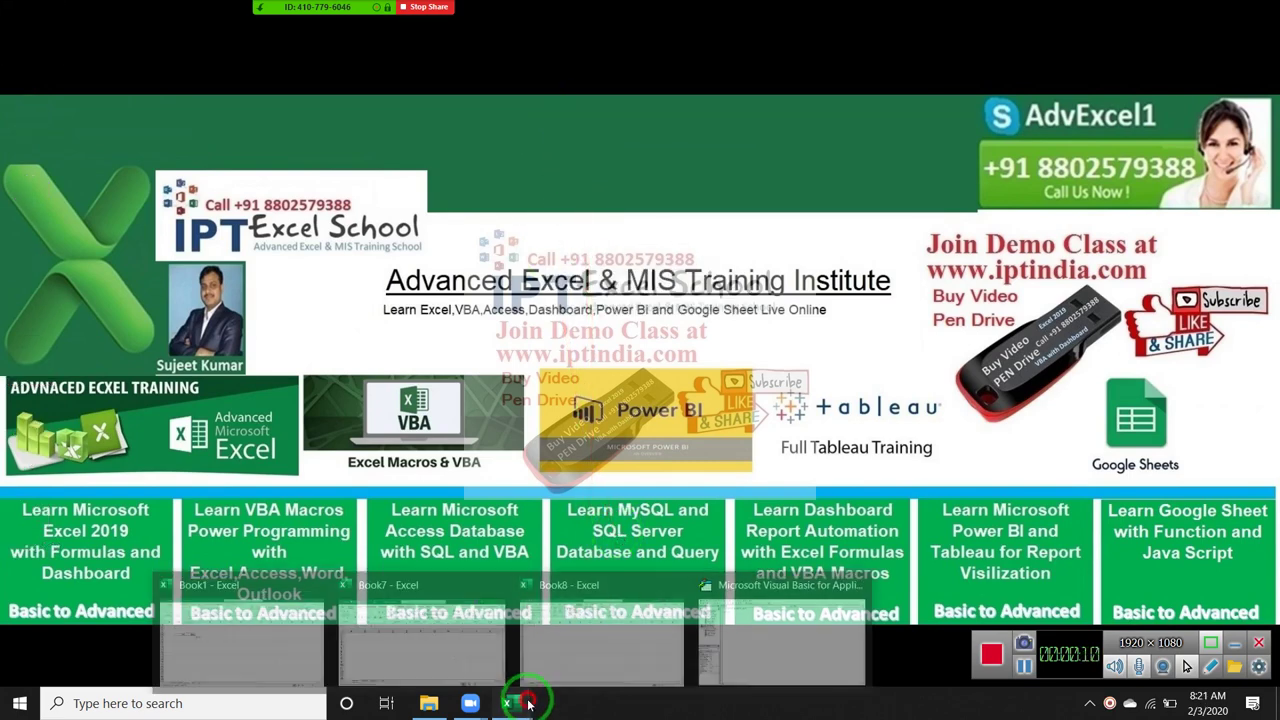
left_click(680, 632)
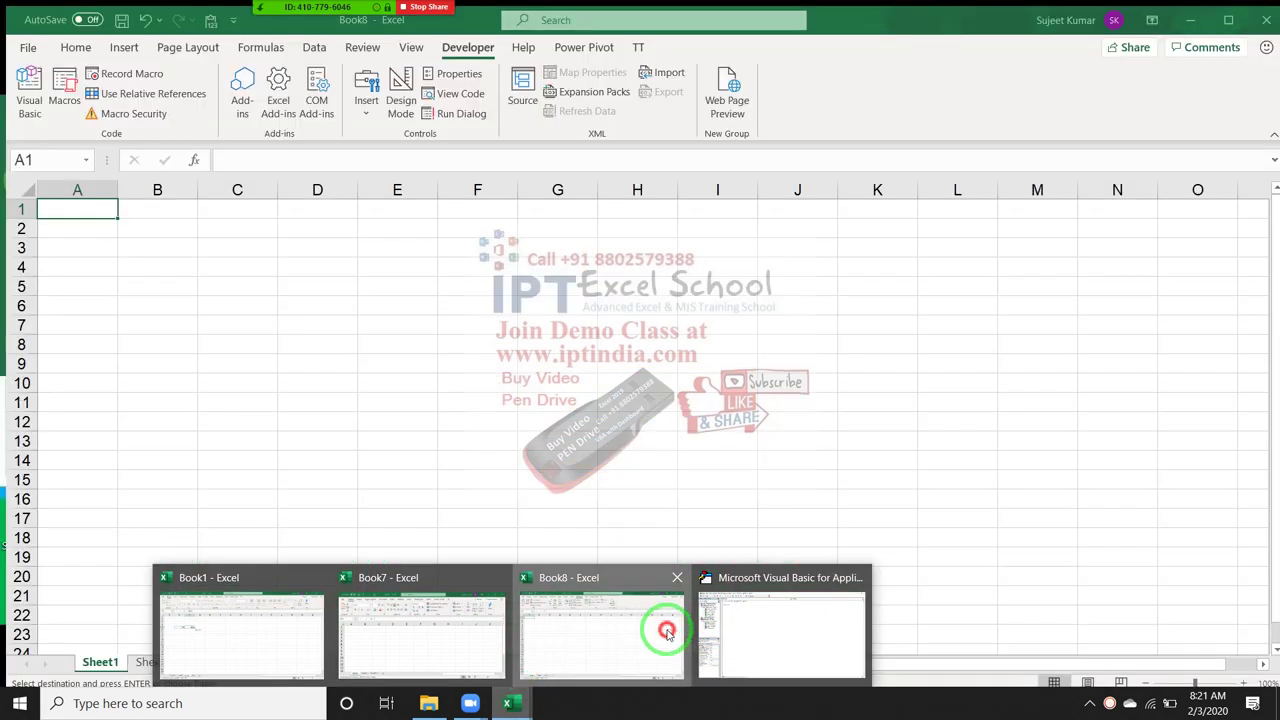
left_click(1262, 14)
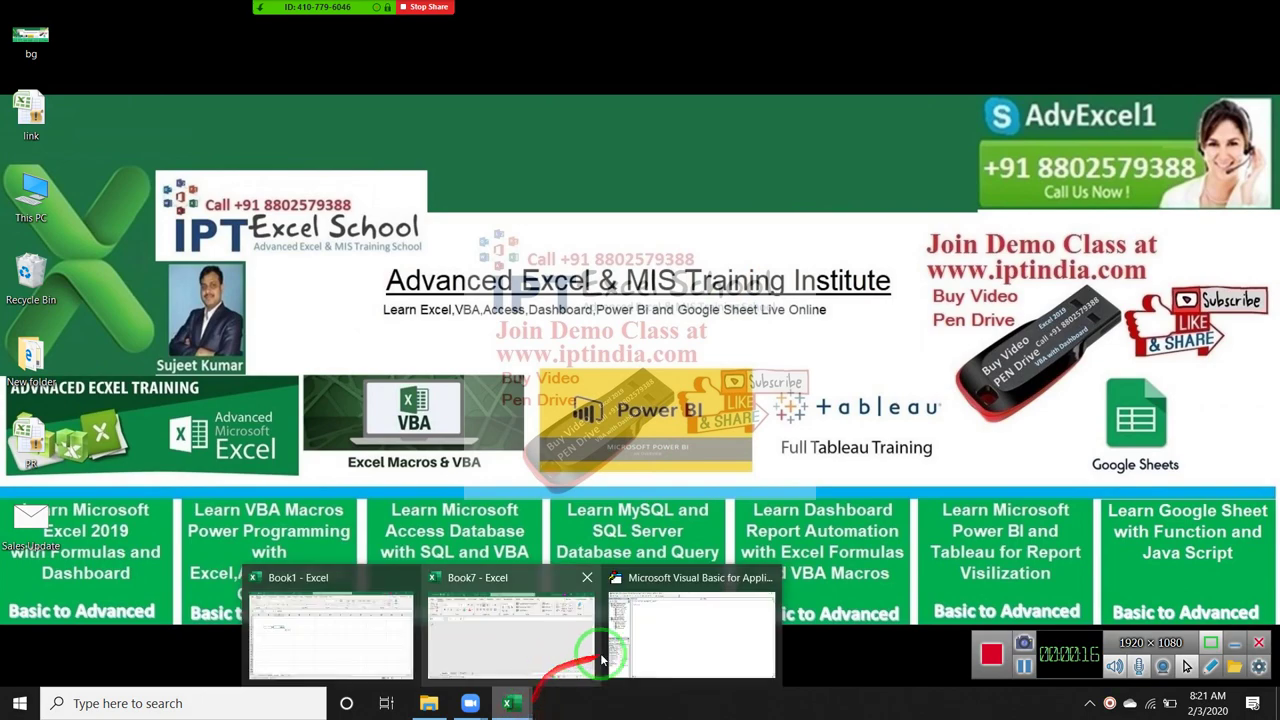
Step: Close the VBA editor, Book7 and the Mohan workbook, discarding unsaved changes
left_click(643, 640)
left_click(1265, 10)
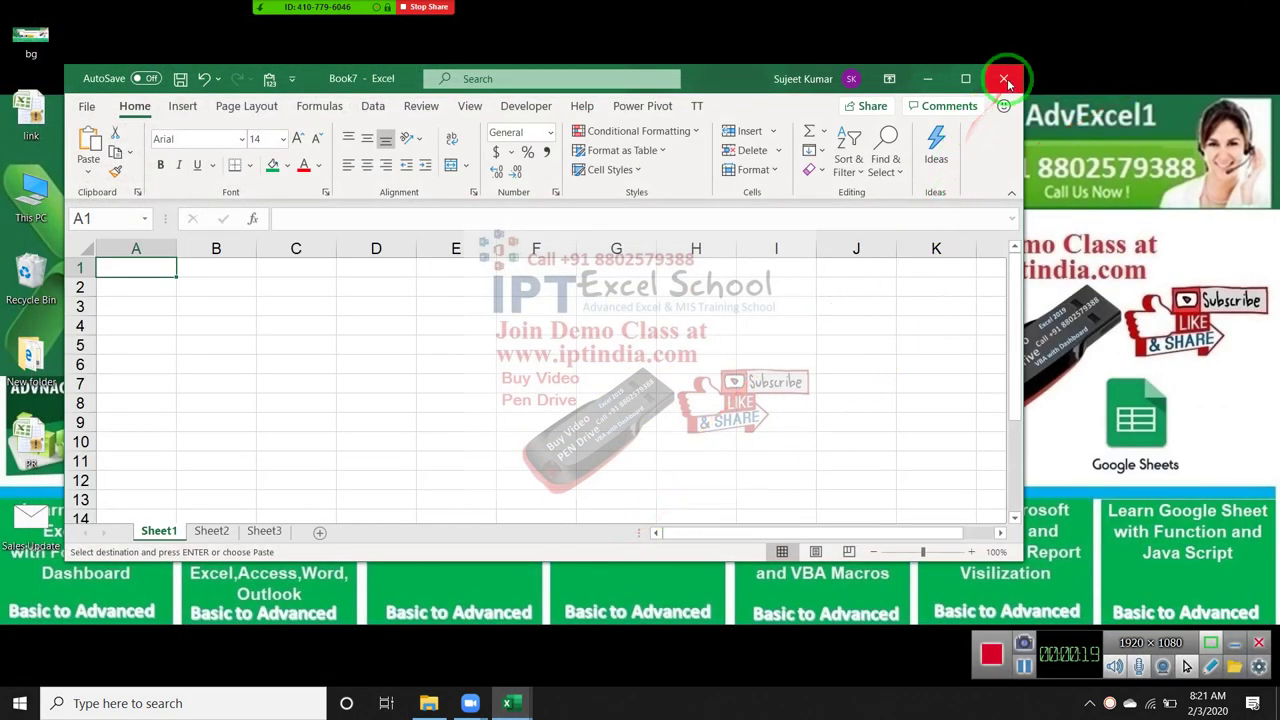
left_click(1004, 78)
left_click(512, 704)
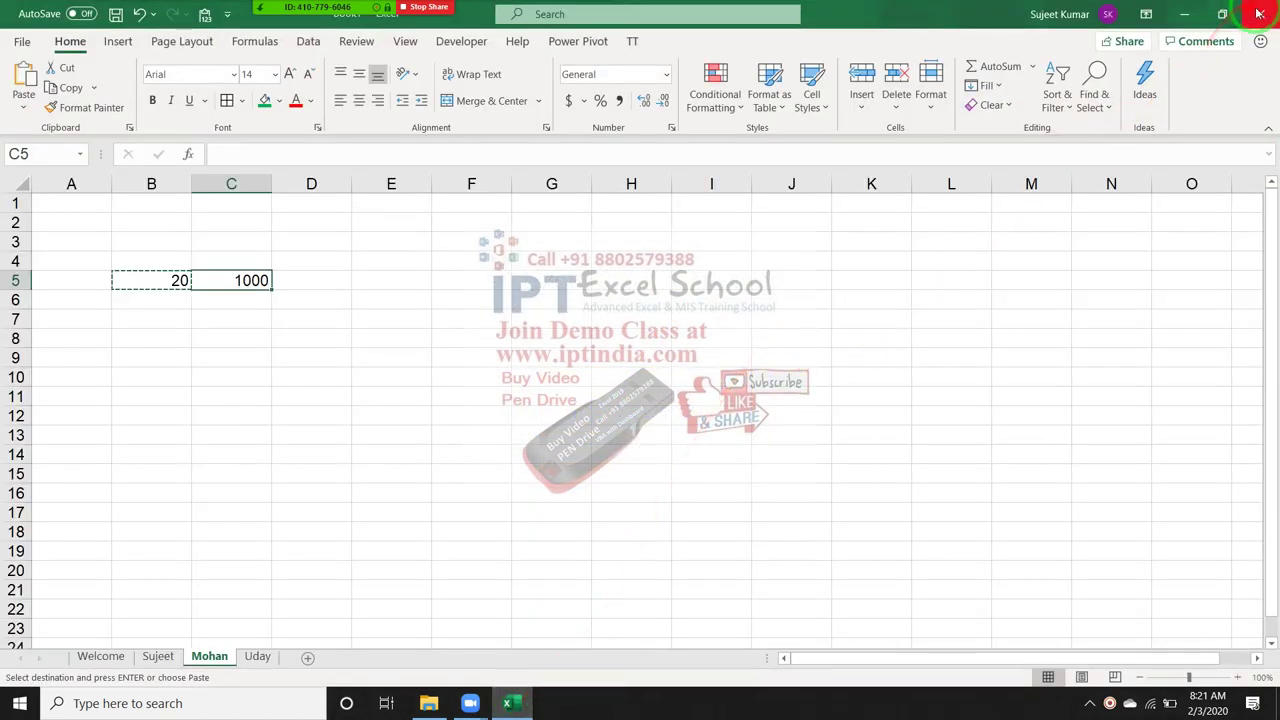
left_click(1260, 13)
left_click(704, 480)
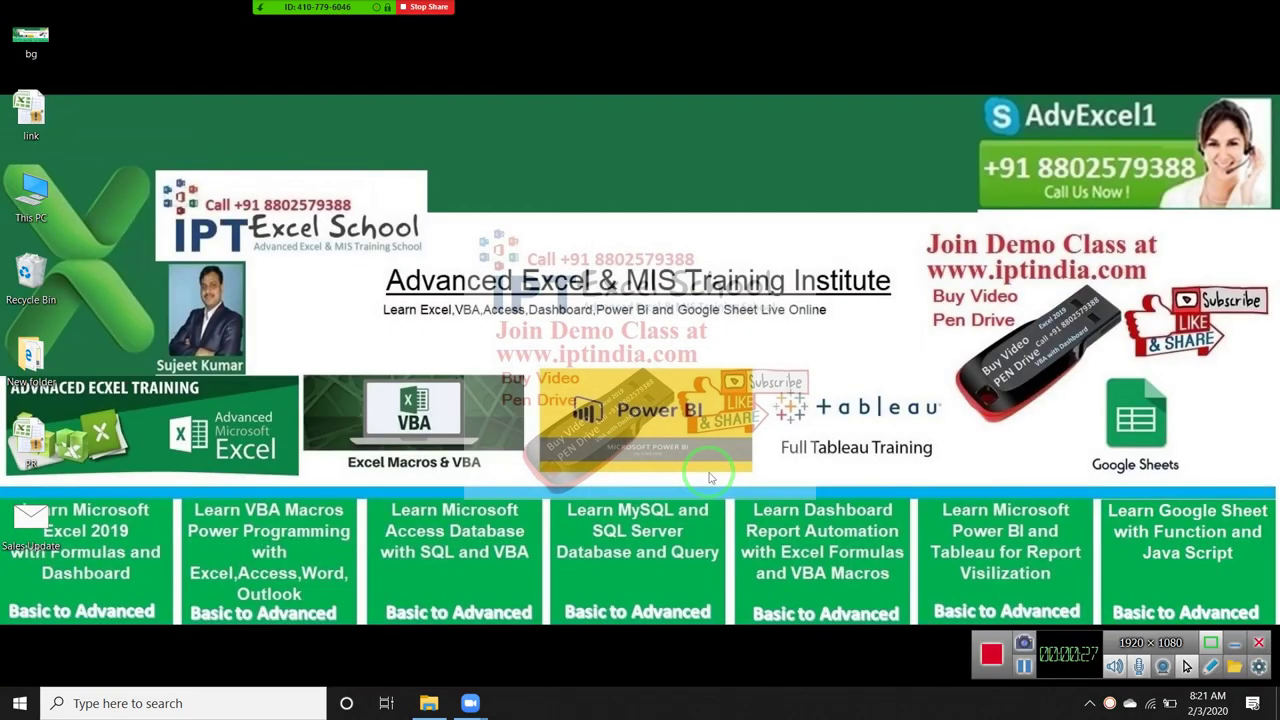
Step: Launch Excel from the Start search and open a maximized blank workbook, Book1
key("super")
type("excel")
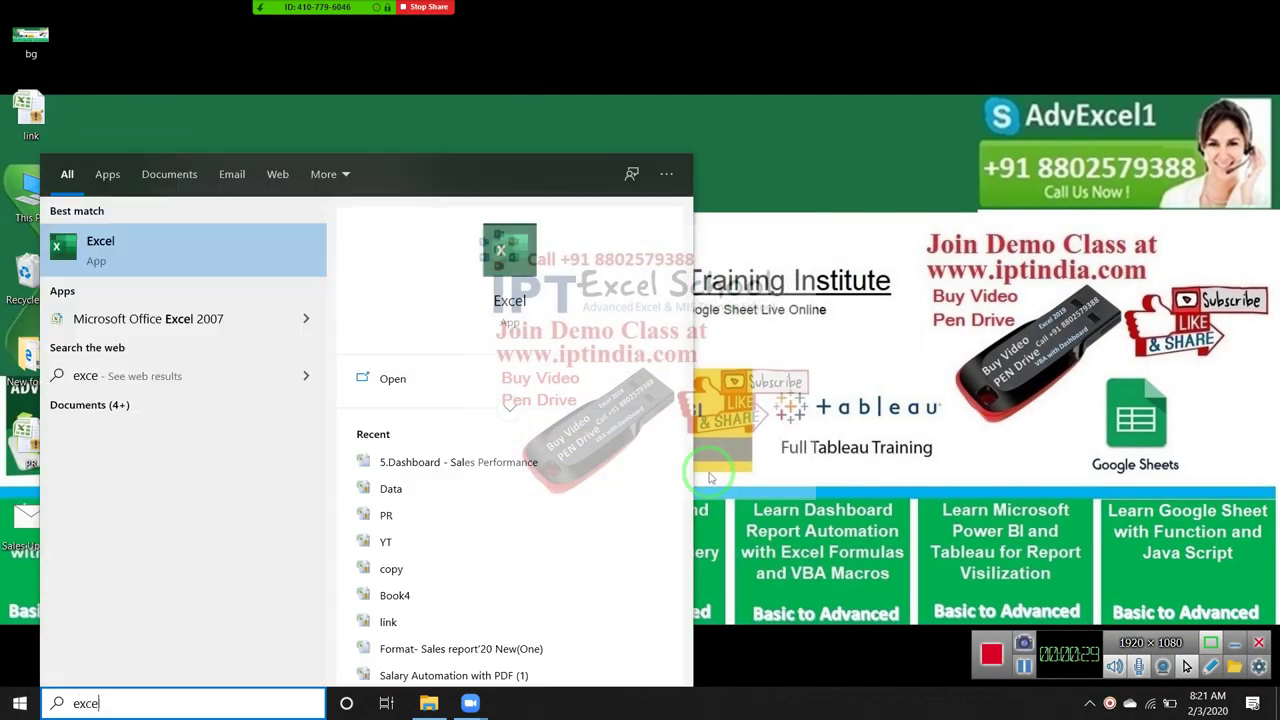
left_click(531, 305)
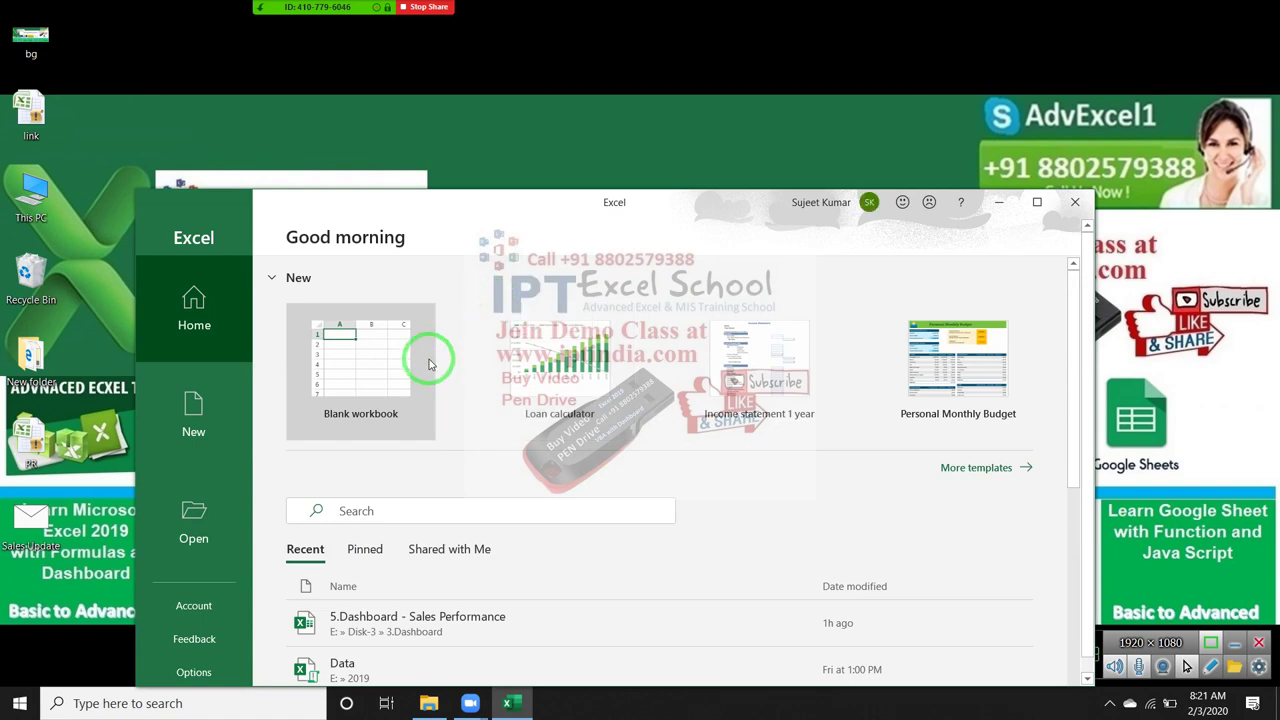
left_click(391, 361)
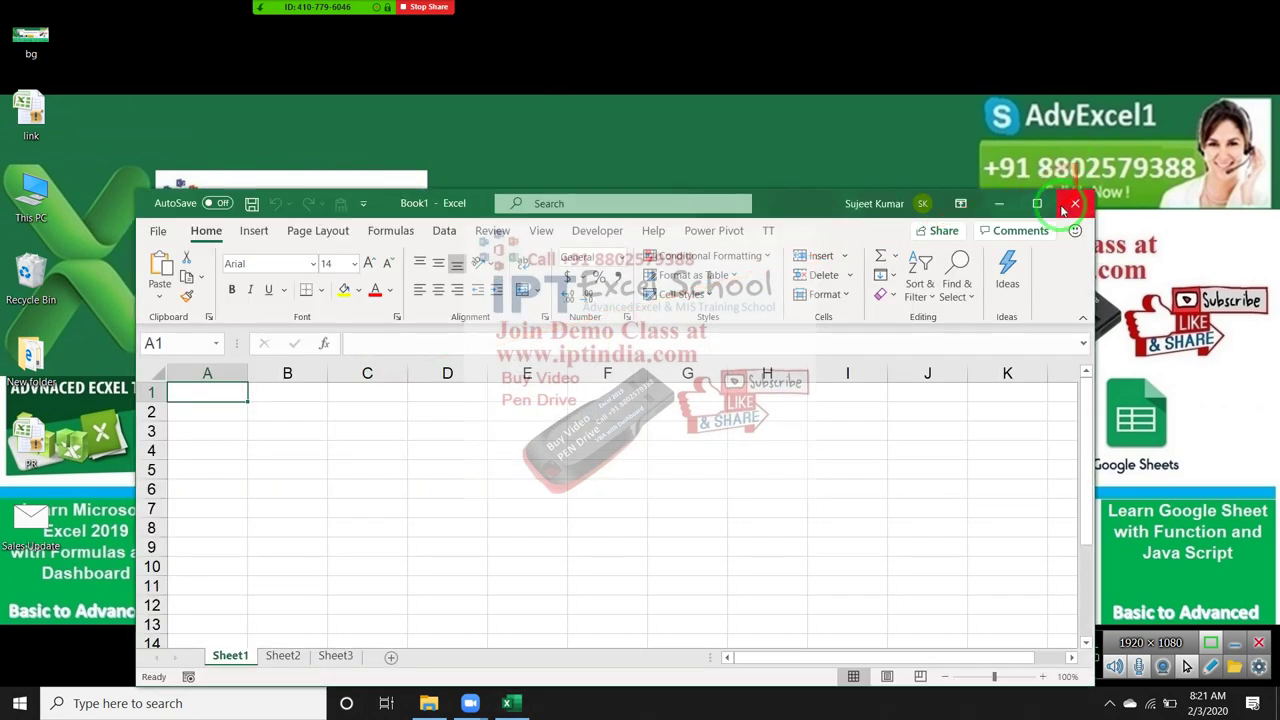
left_click(1044, 190)
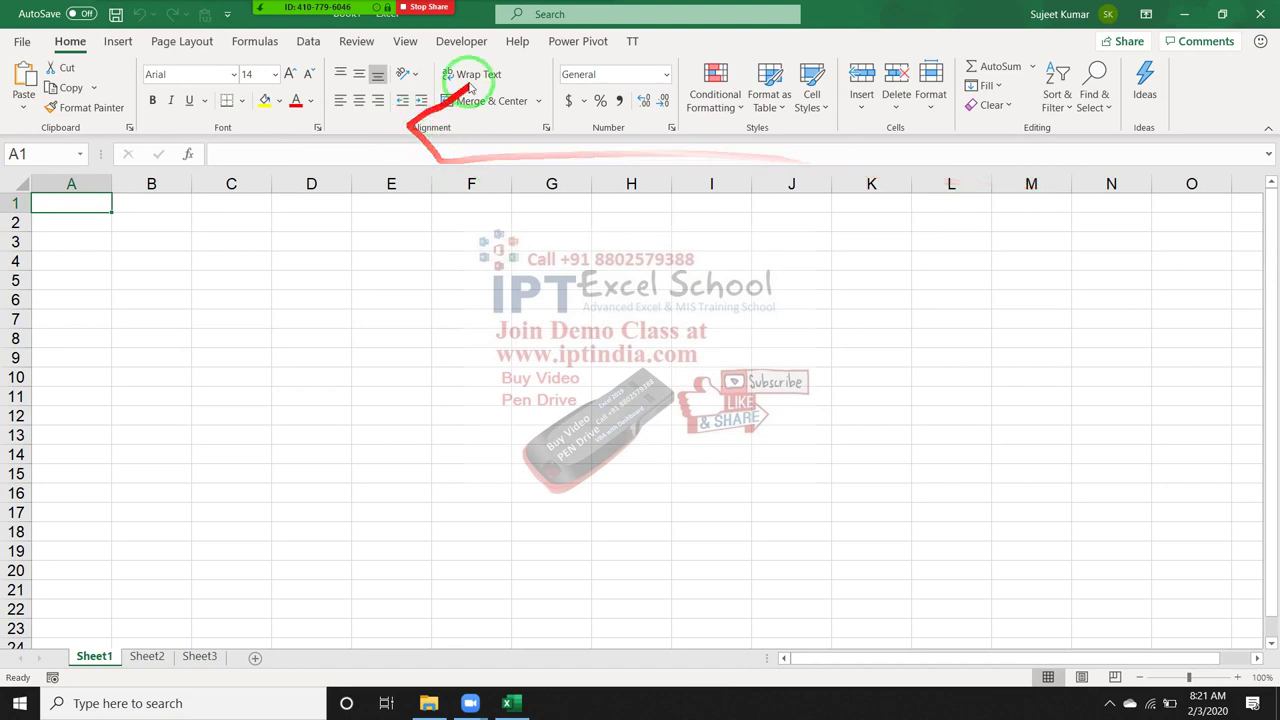
Step: Open the Visual Basic editor from the Developer tab and insert a new module into Book1
left_click(480, 42)
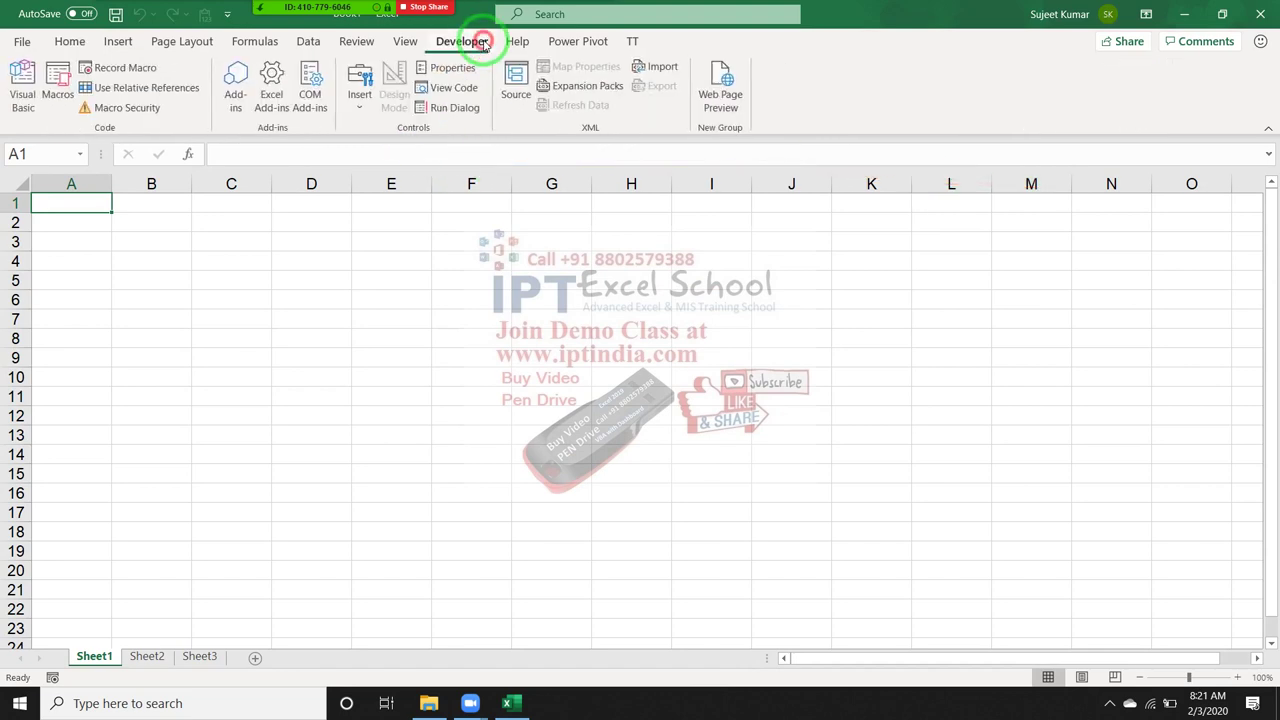
left_click(23, 85)
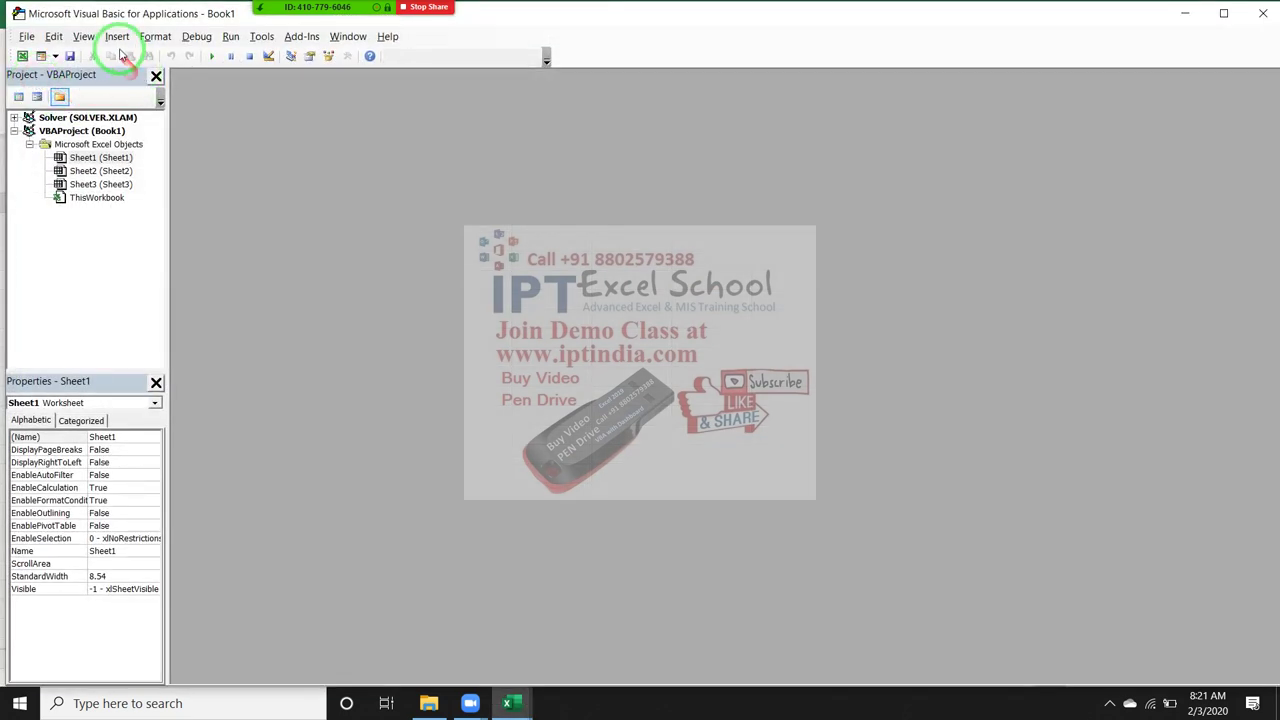
left_click(116, 37)
left_click(143, 90)
type("sub rr()")
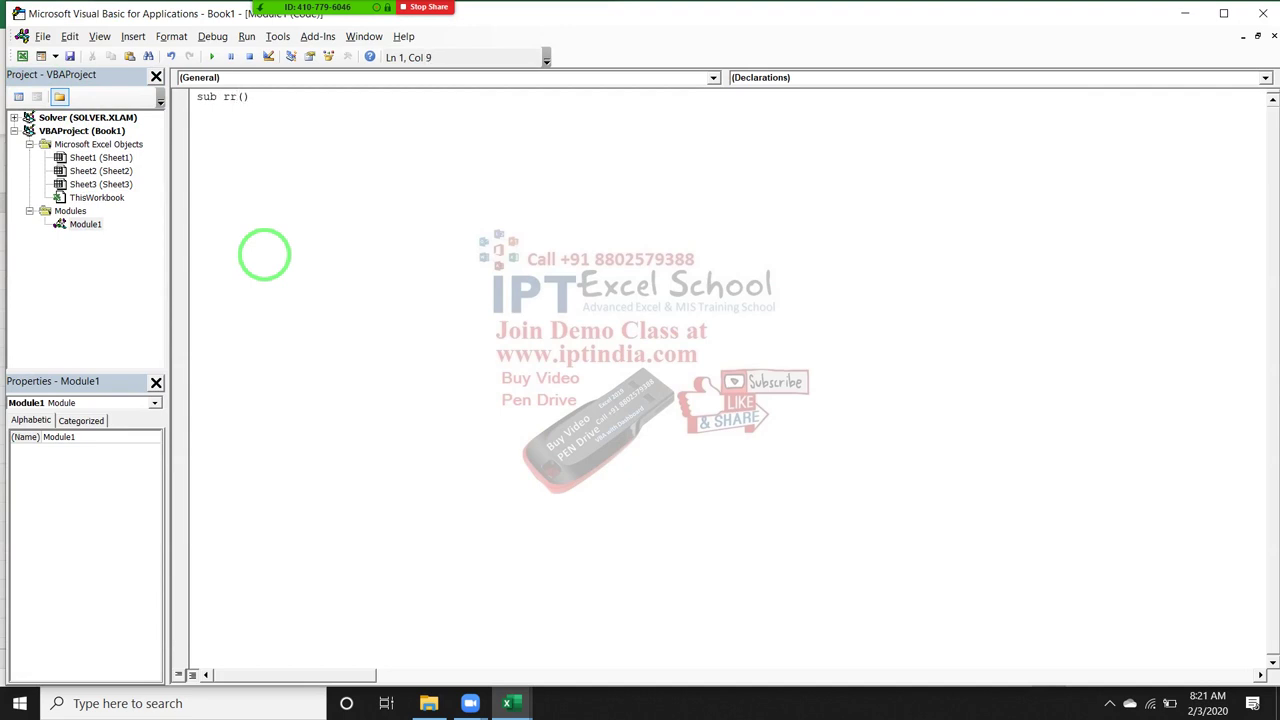
Step: Declare Sub rr and start its body with workbooks.Add.SaveAs
key("Return")
key("Return")
key("Return")
key("Return")
key("Return")
key("Return")
key("Return")
type("workbooks")
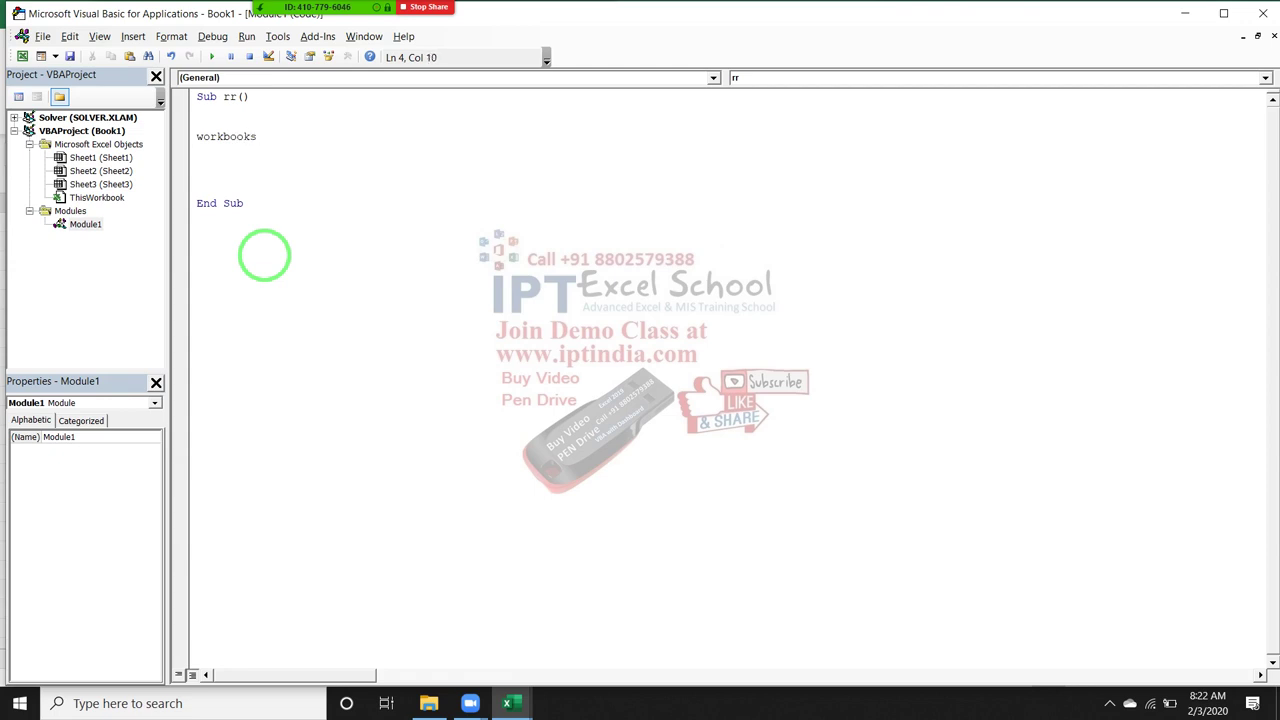
type(".")
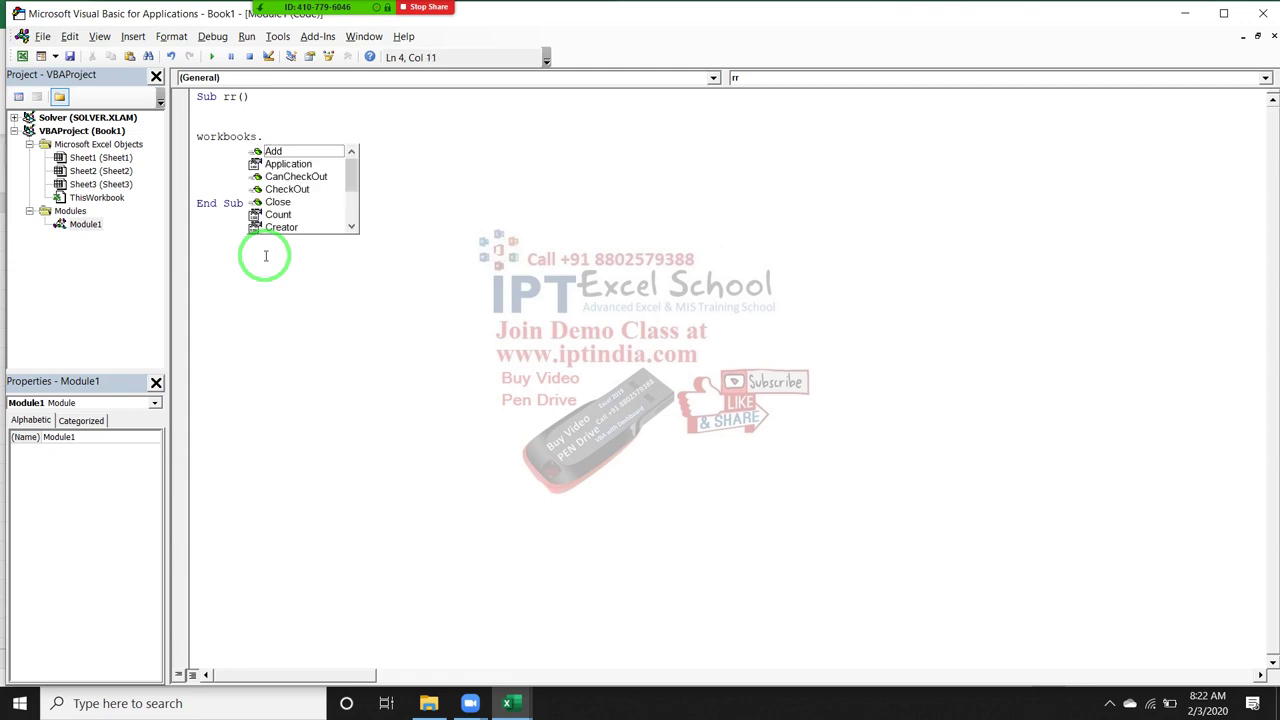
type("a")
key("Tab")
type(".s")
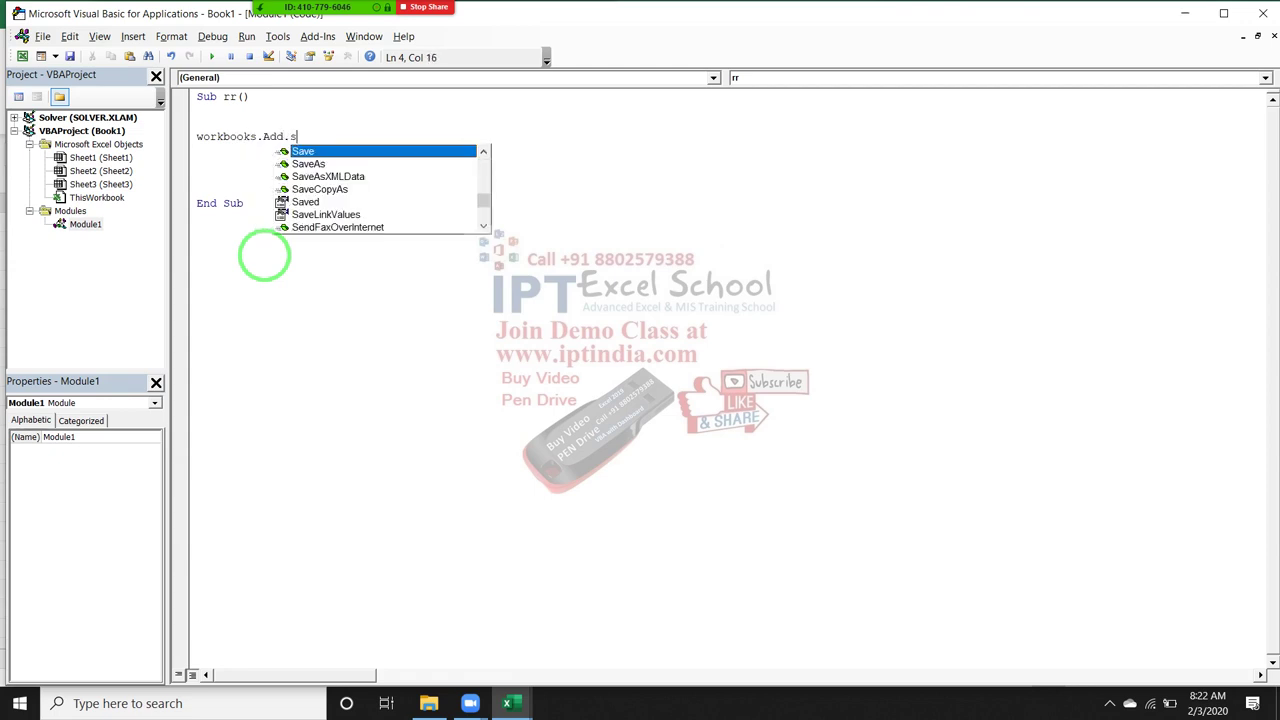
type("veas")
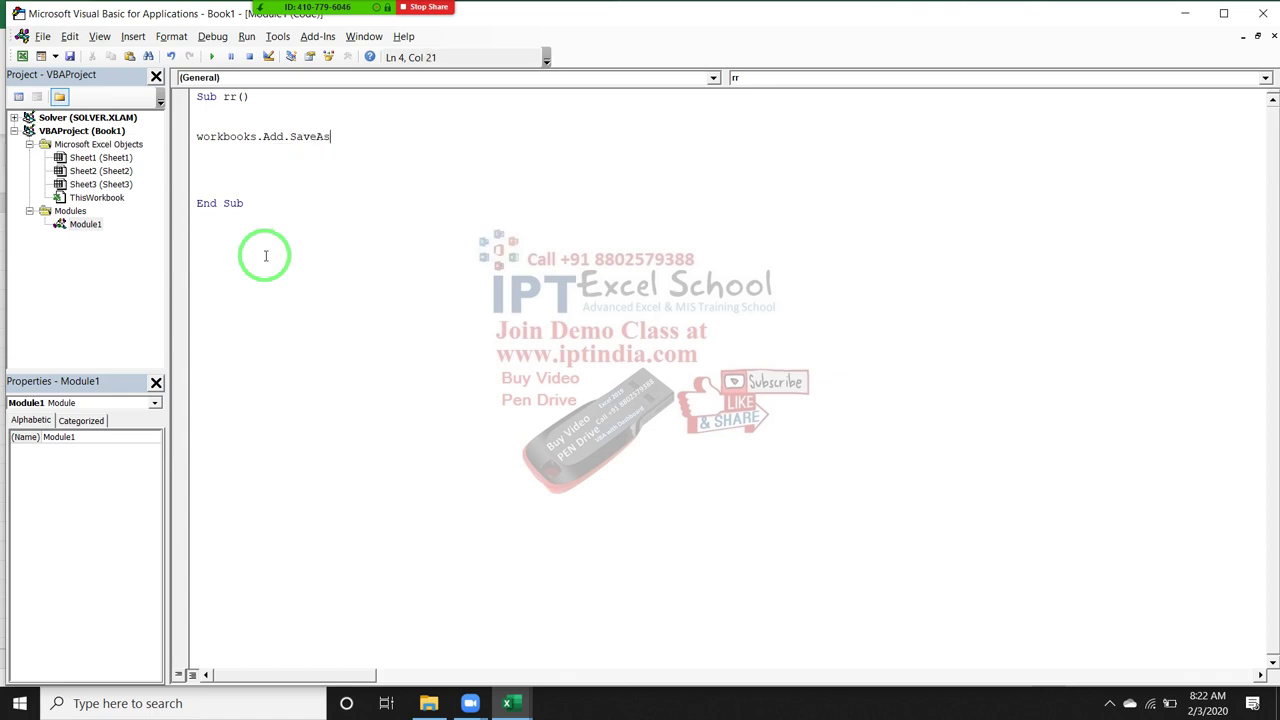
Step: In File Explorer, navigate to the 2020 folder on New Volume (E:)
left_click(428, 703)
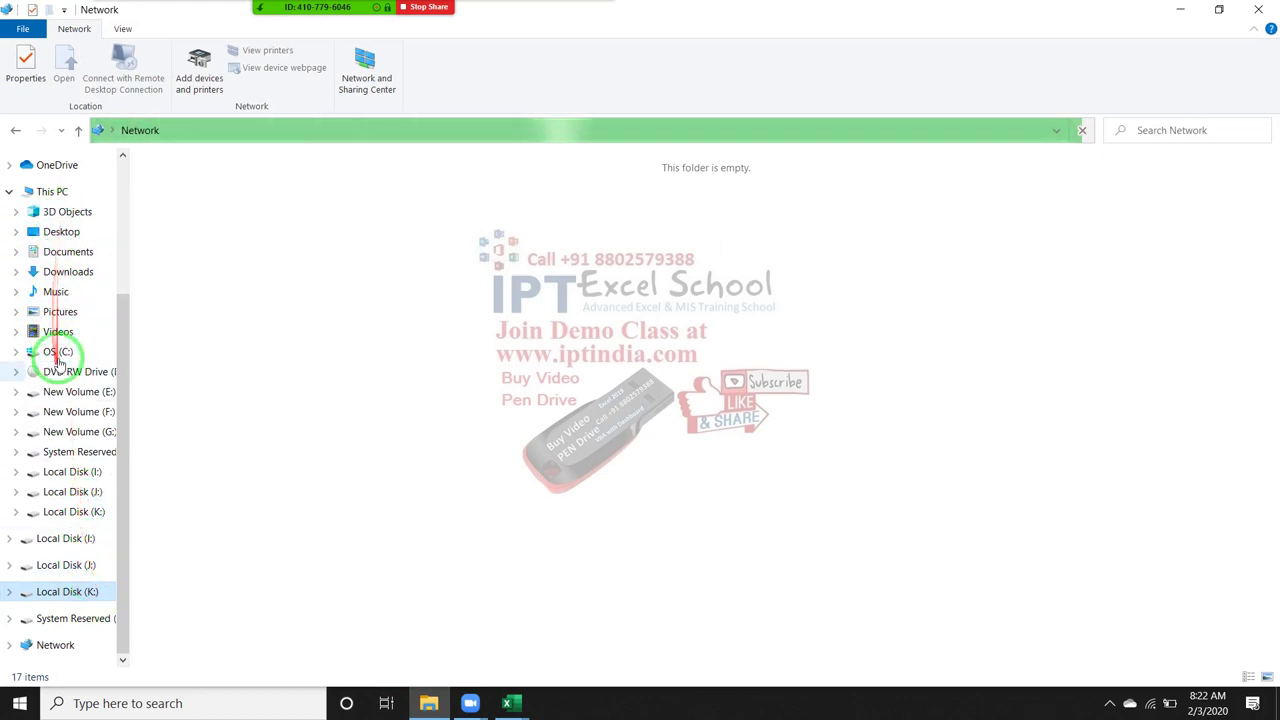
left_click(50, 191)
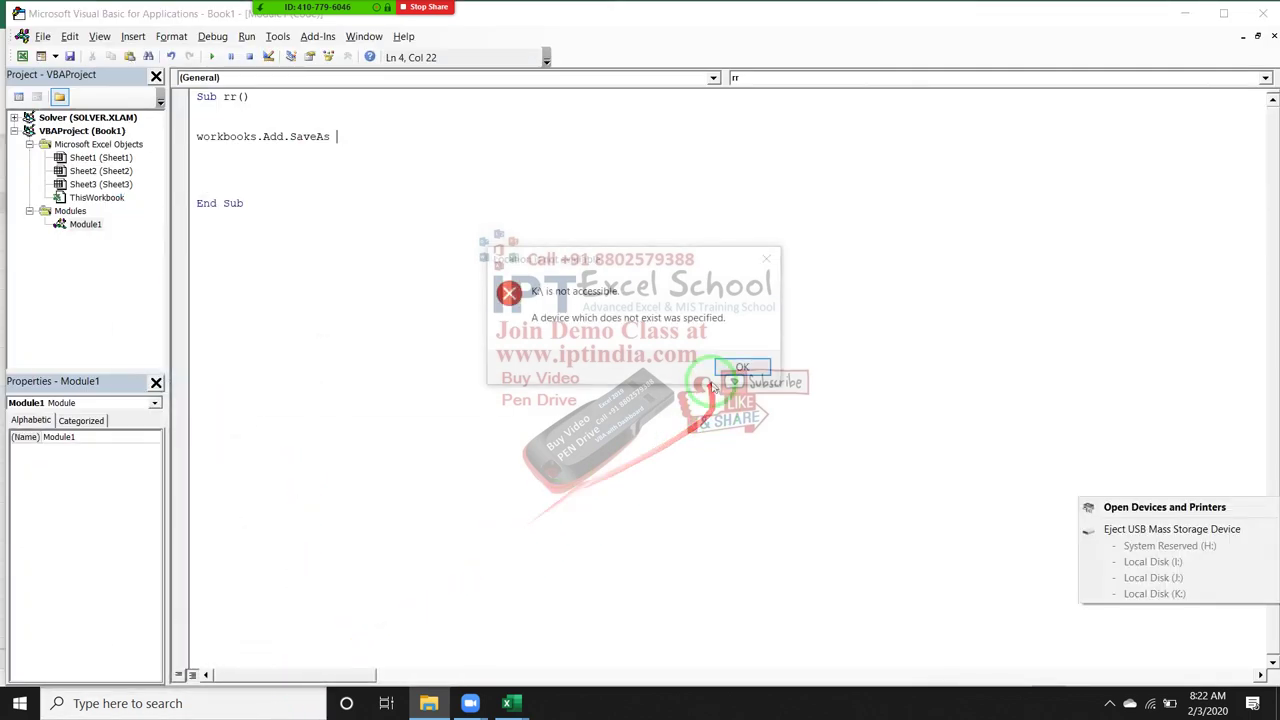
left_click(742, 369)
left_click(428, 703)
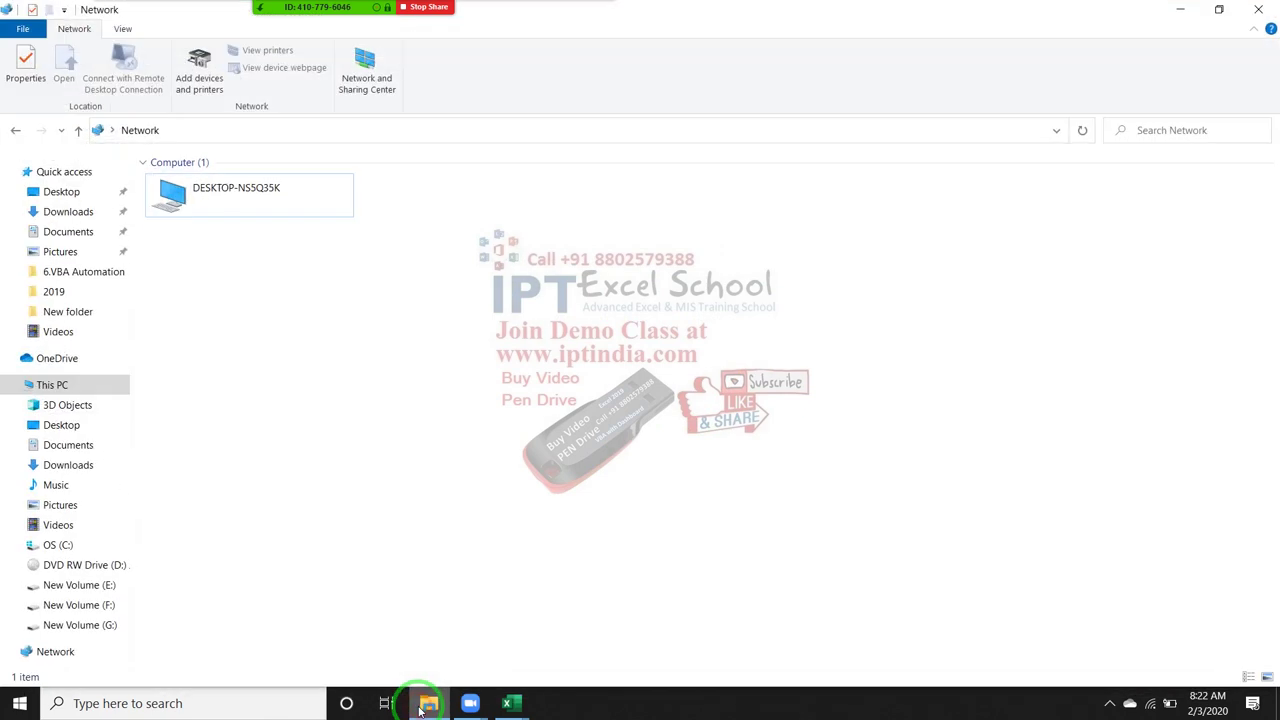
mouse_move(65, 450)
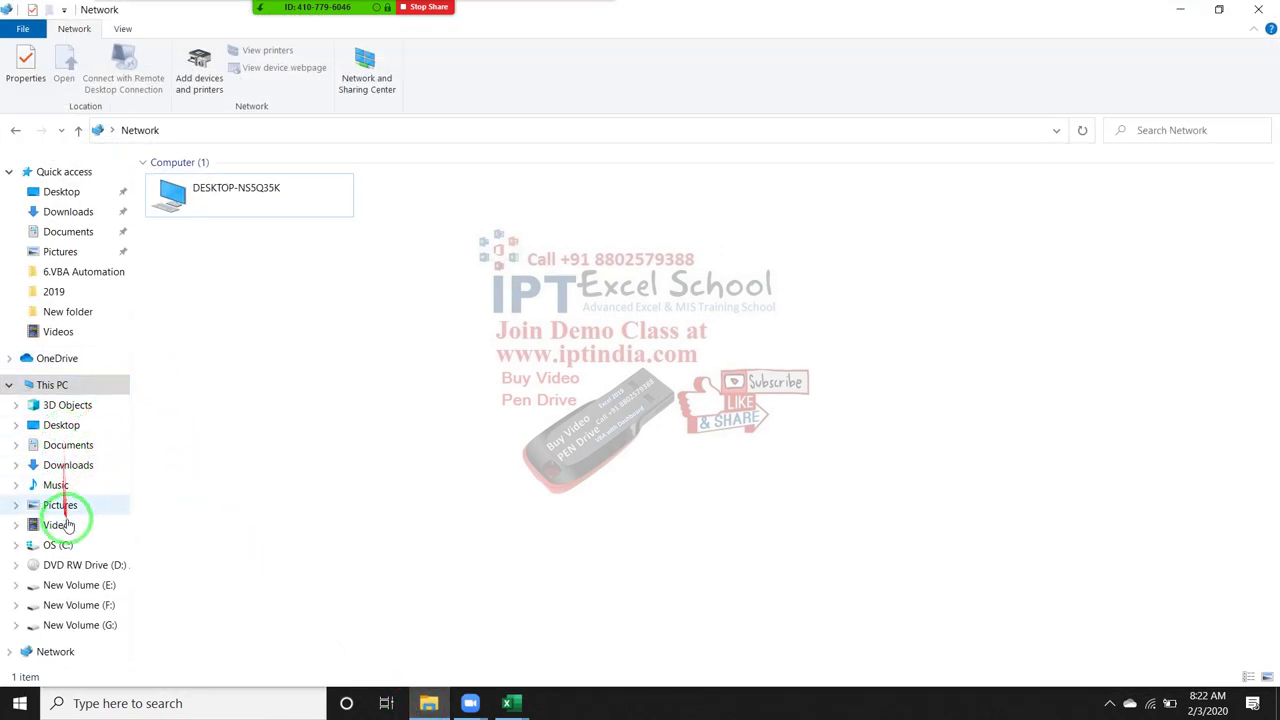
left_click(90, 588)
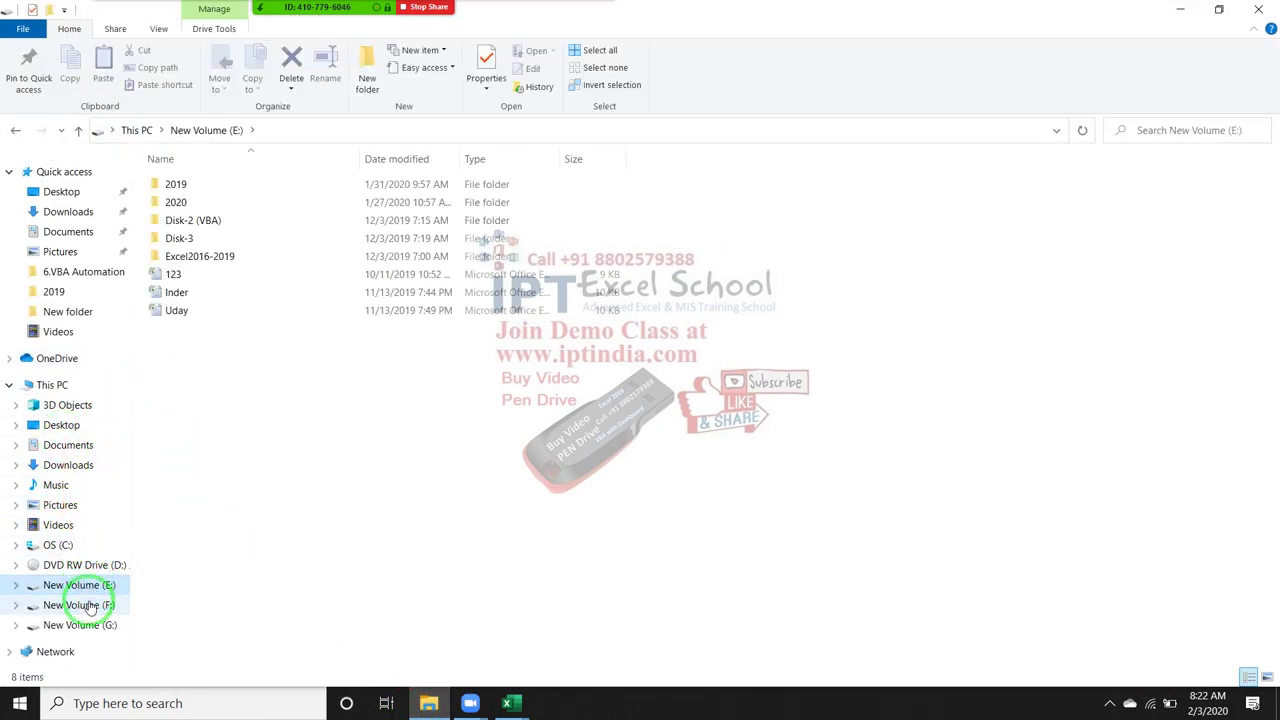
double_click(182, 200)
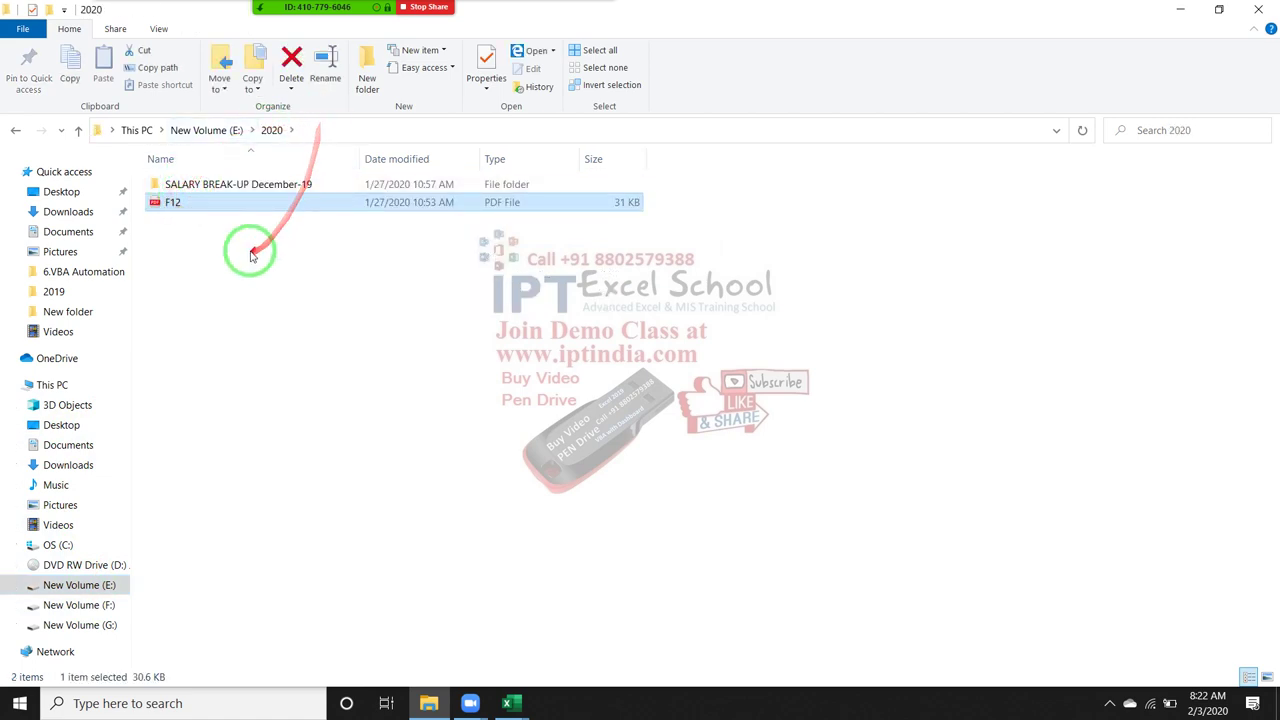
Step: Create a new folder named File in E:\2020, open it, and copy its path
right_click(250, 254)
mouse_move(288, 436)
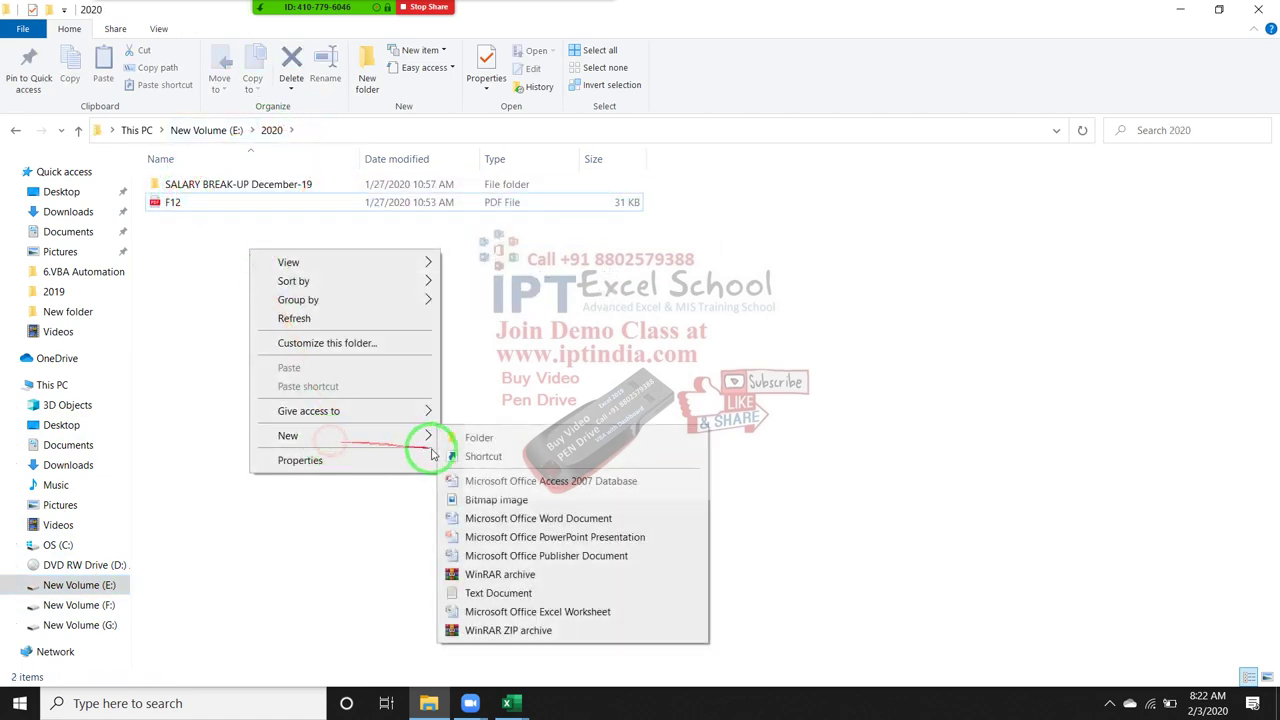
left_click(480, 437)
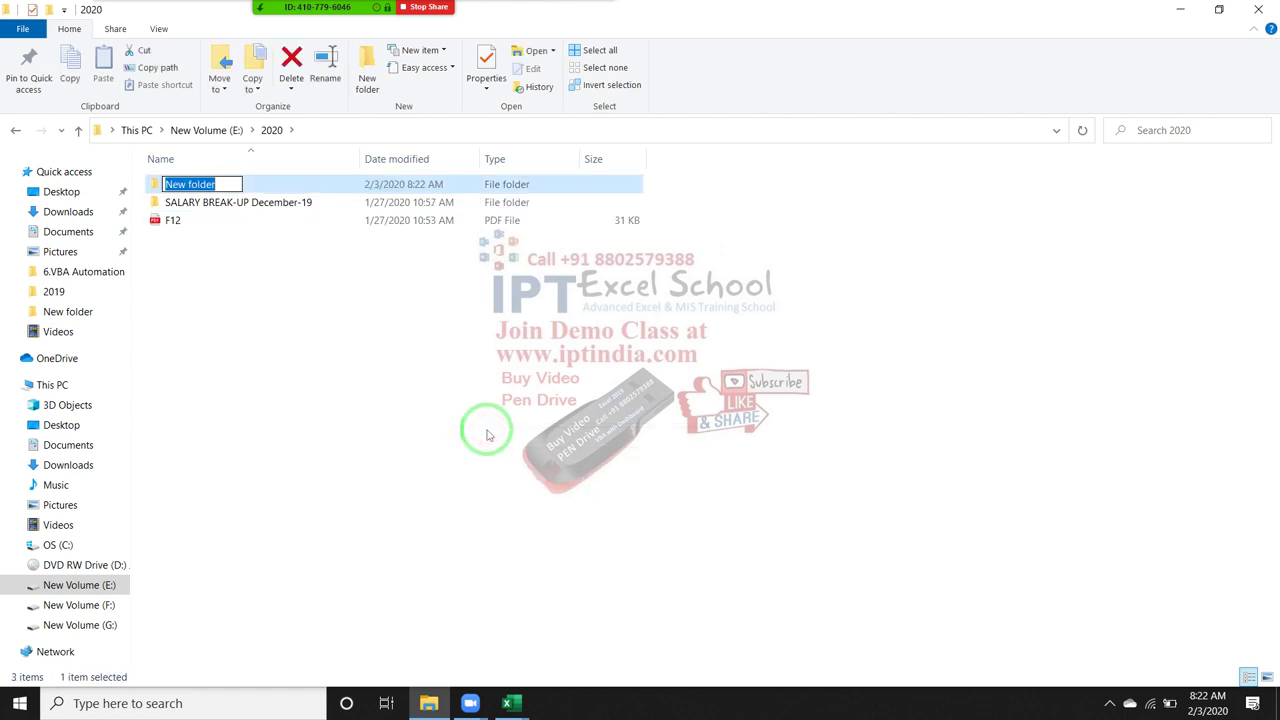
type("Fil")
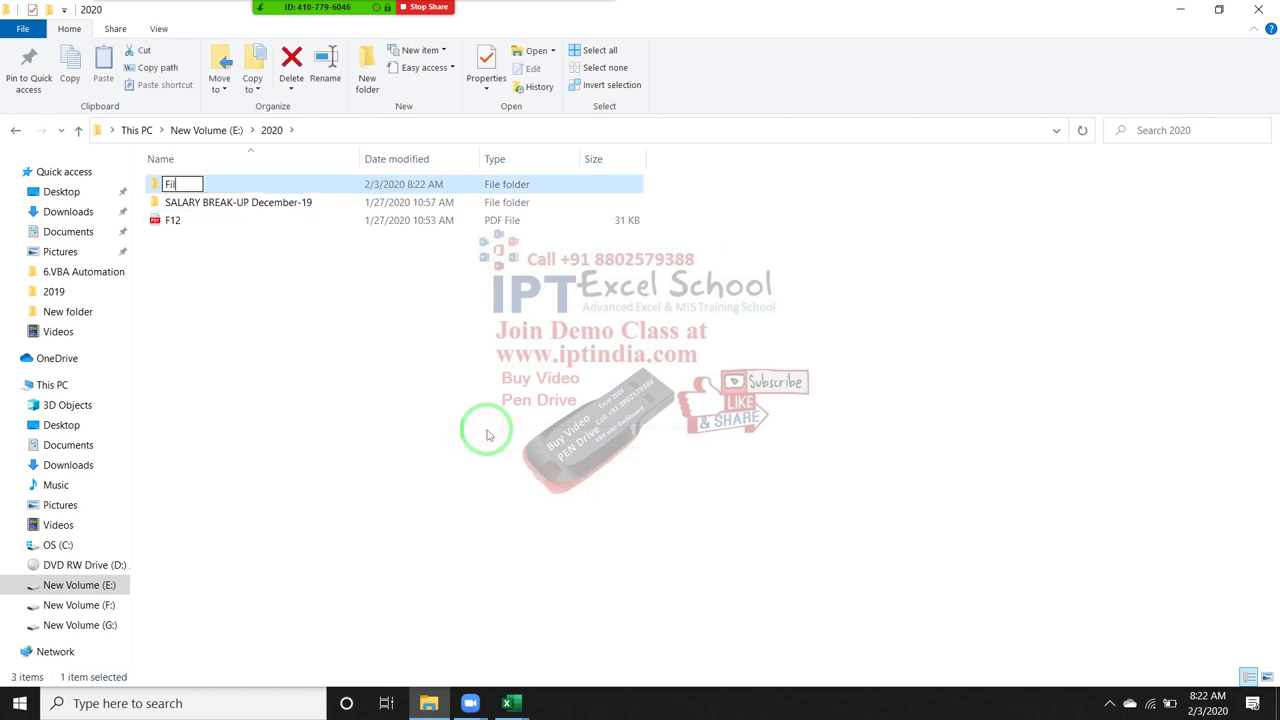
type("e")
left_click(408, 424)
left_click(257, 185)
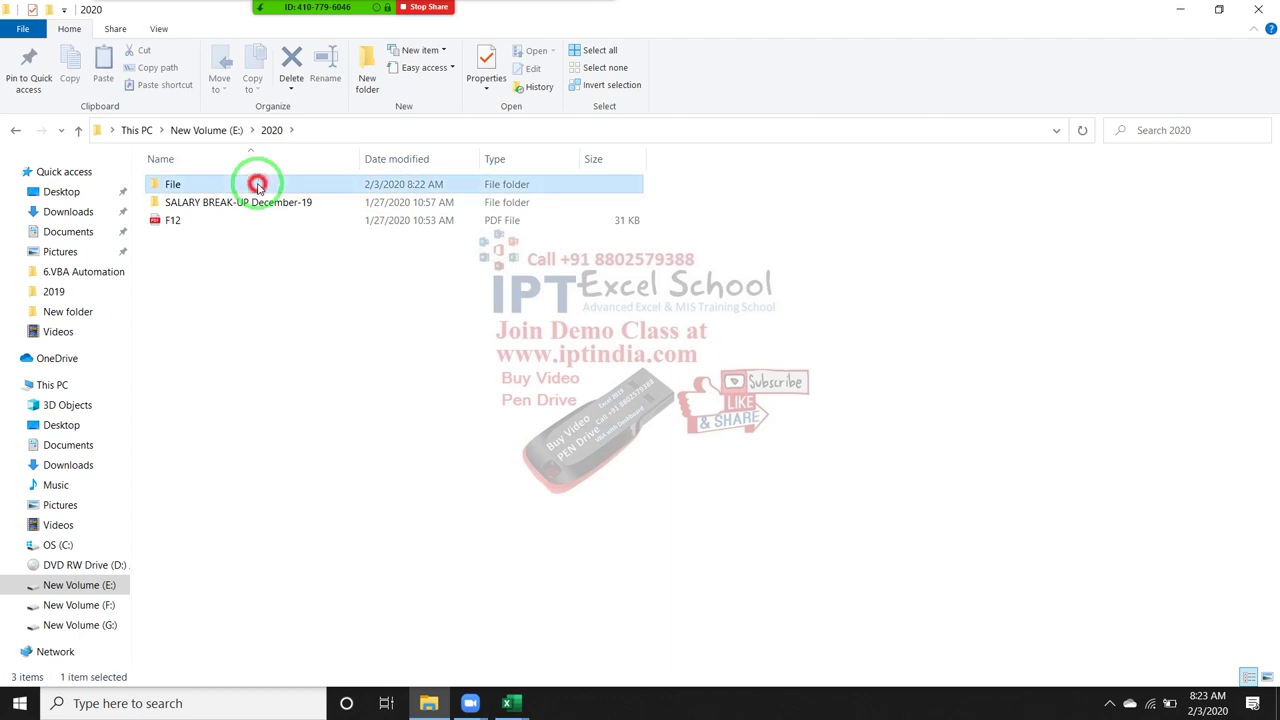
double_click(257, 185)
key("ctrl+c")
left_click(385, 127)
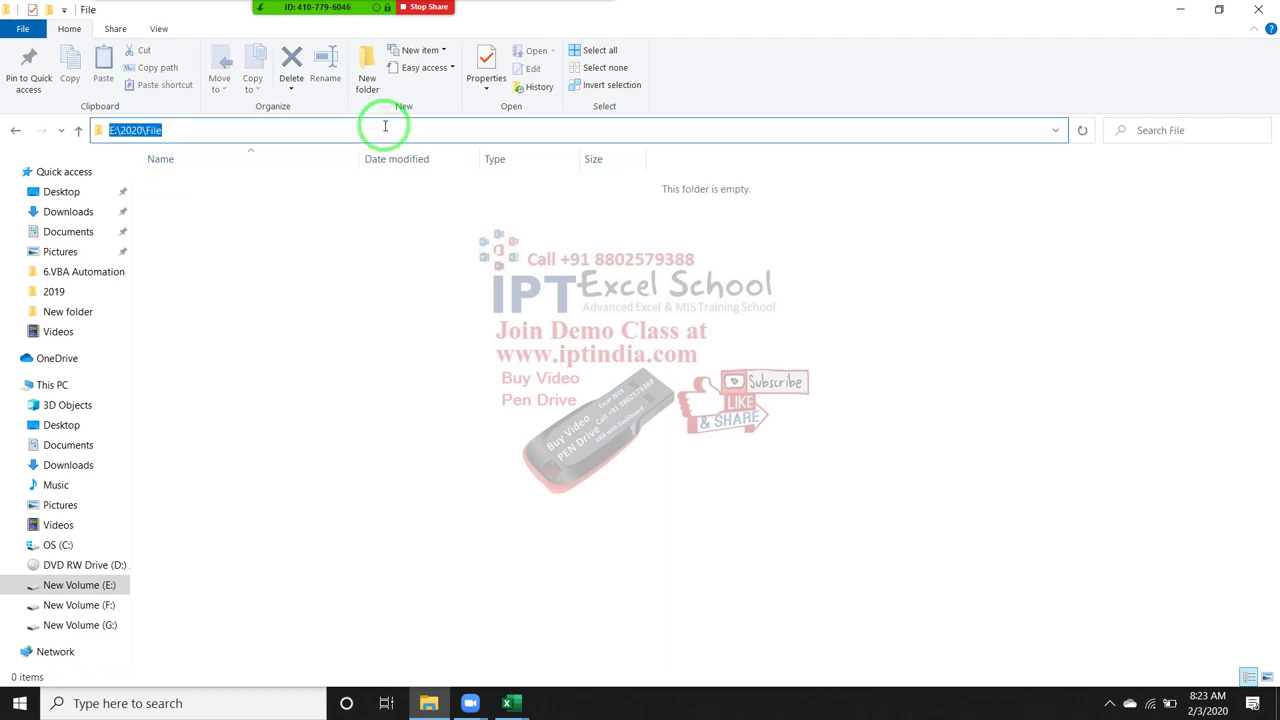
left_click(357, 194)
key("alt+Tab")
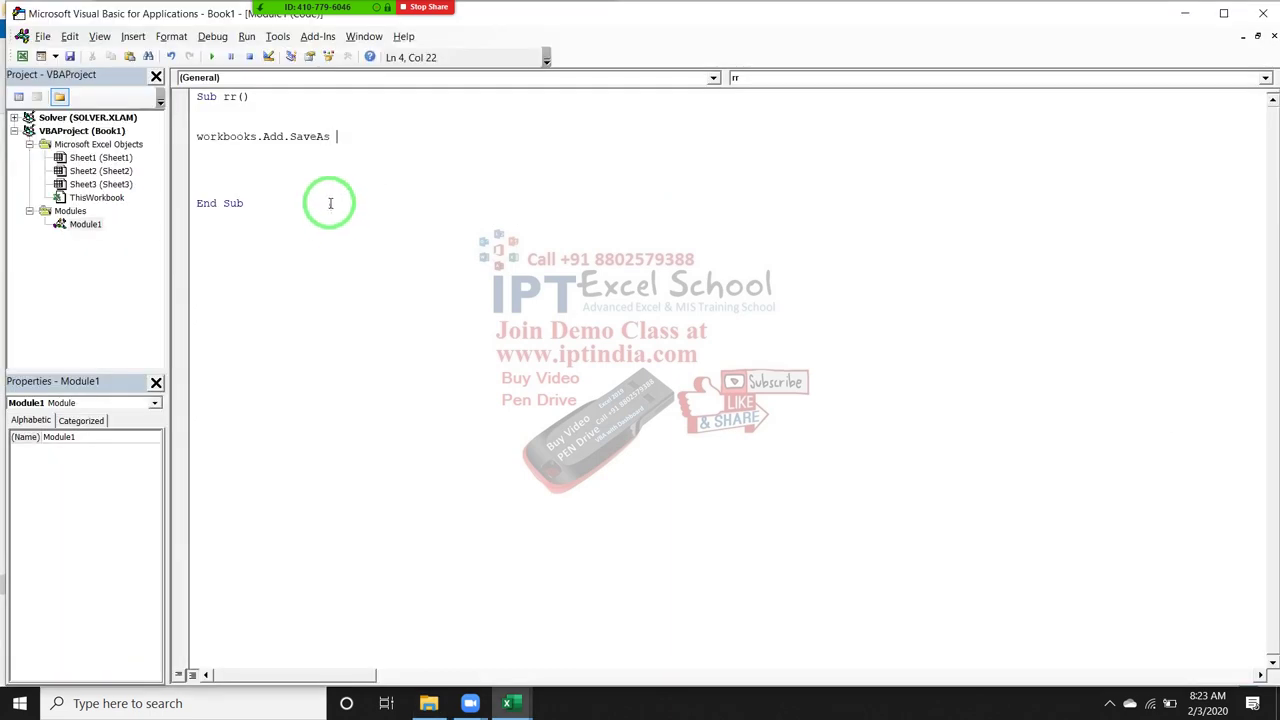
Step: Paste the E:\2020\File path into the SaveAs line and duplicate that line several times
key("ctrl+v")
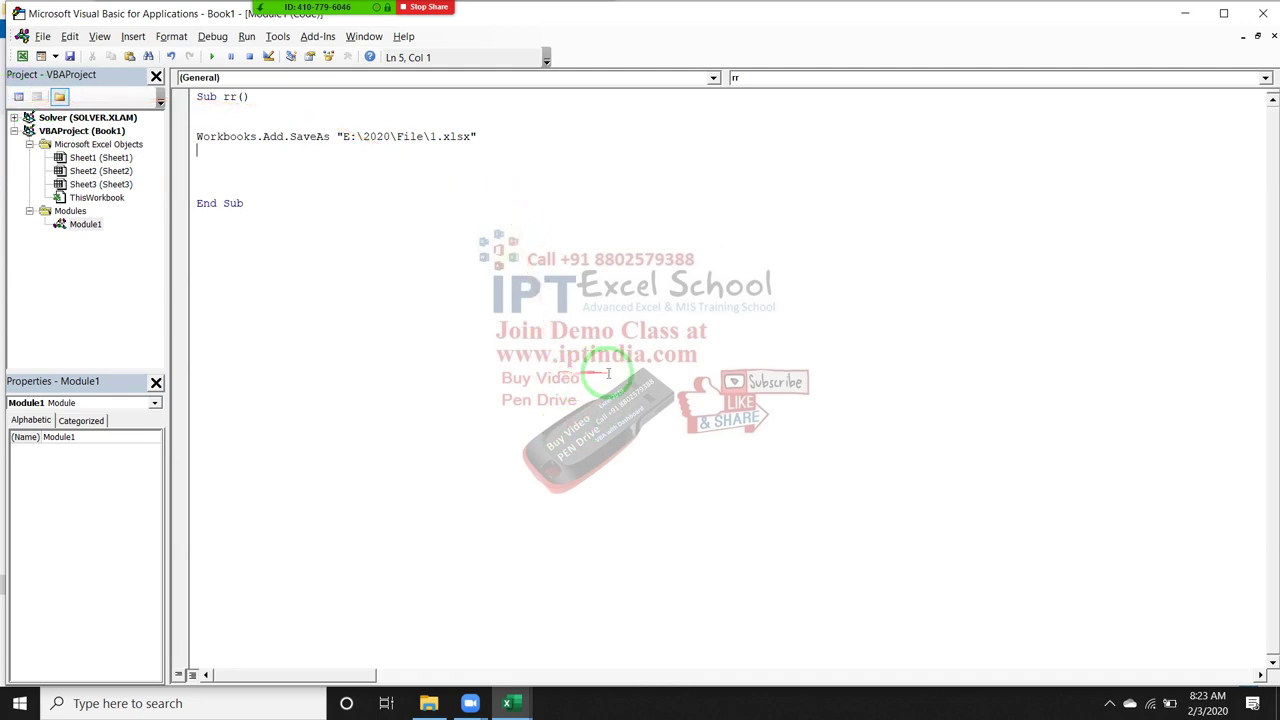
left_click(567, 365)
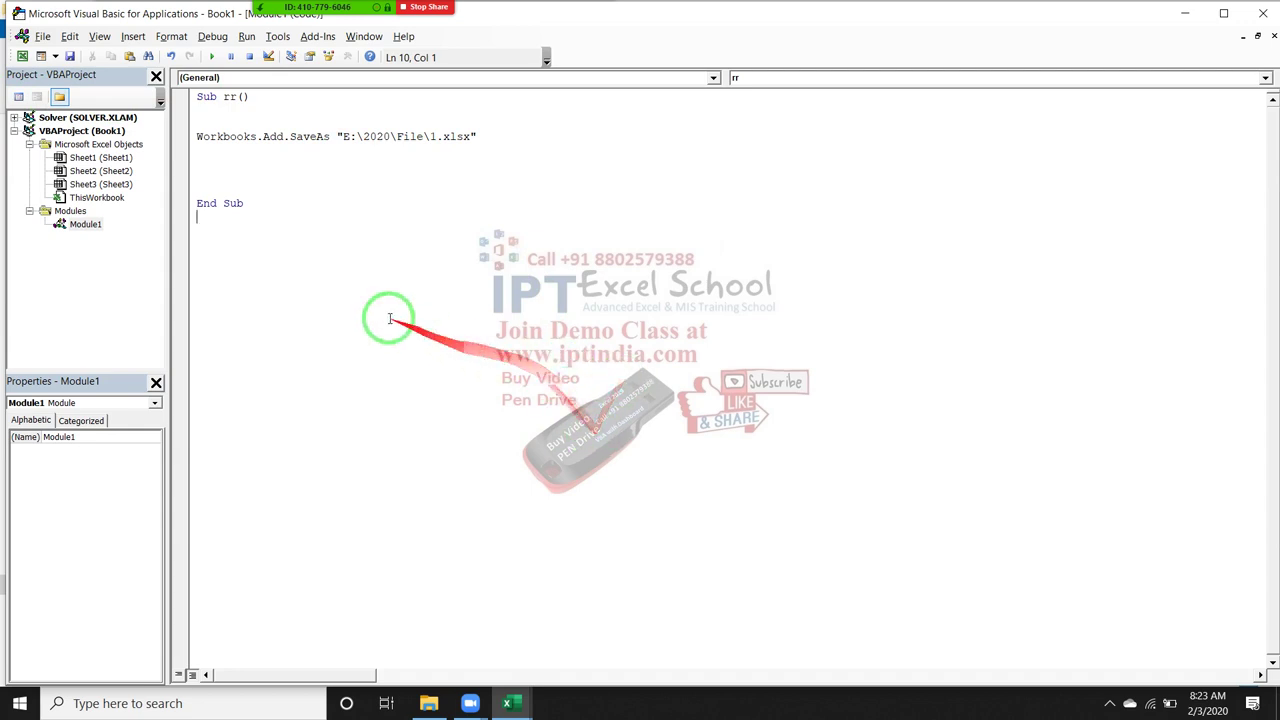
left_click(217, 172)
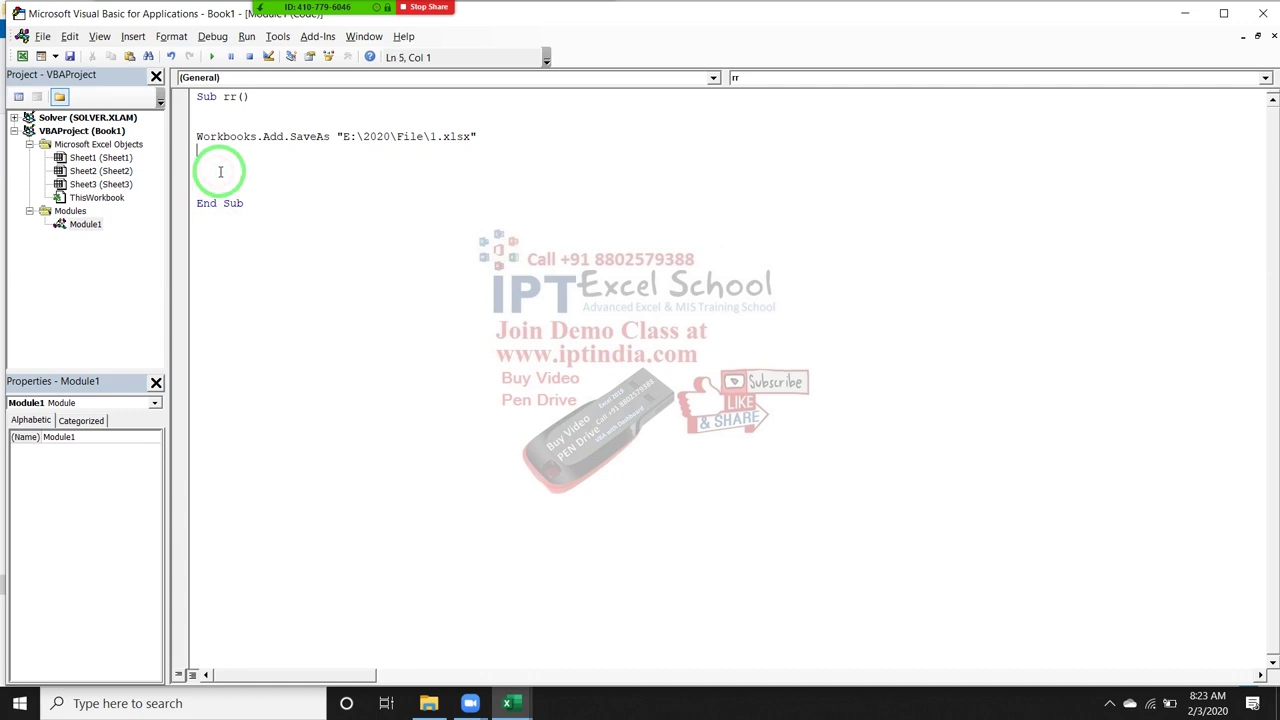
key("shift+Down")
key("ctrl+c")
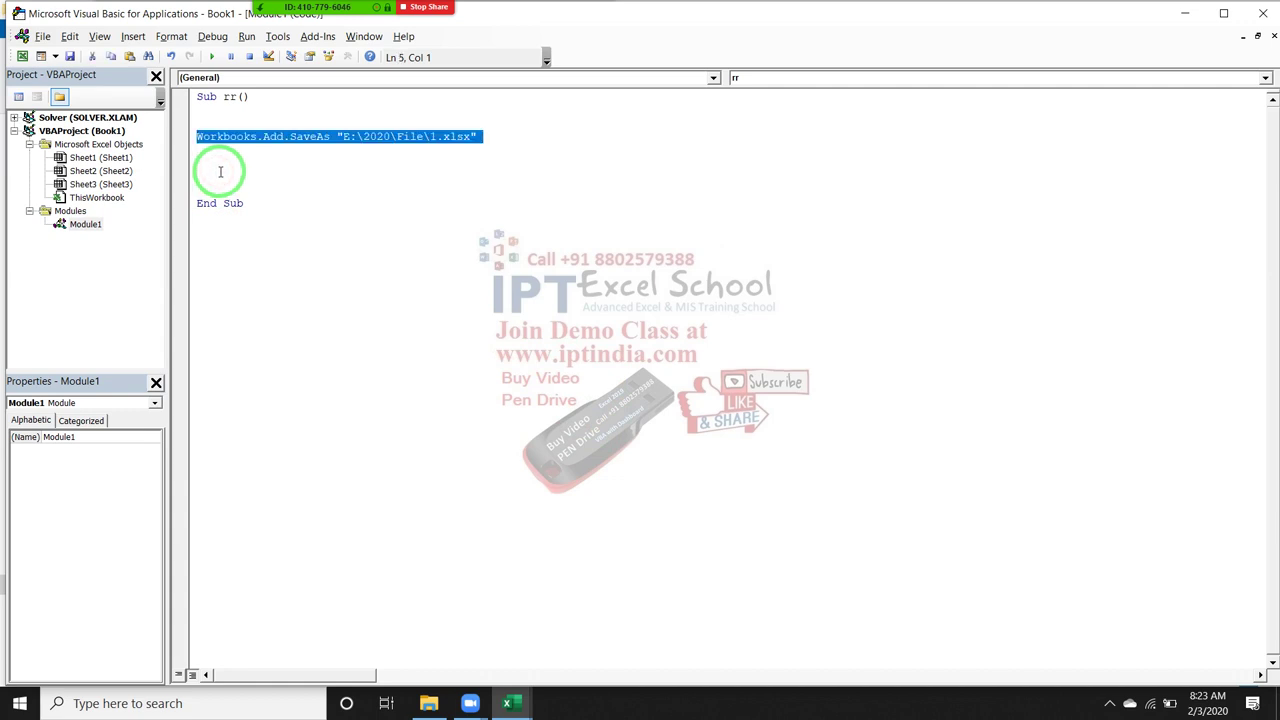
key("Right")
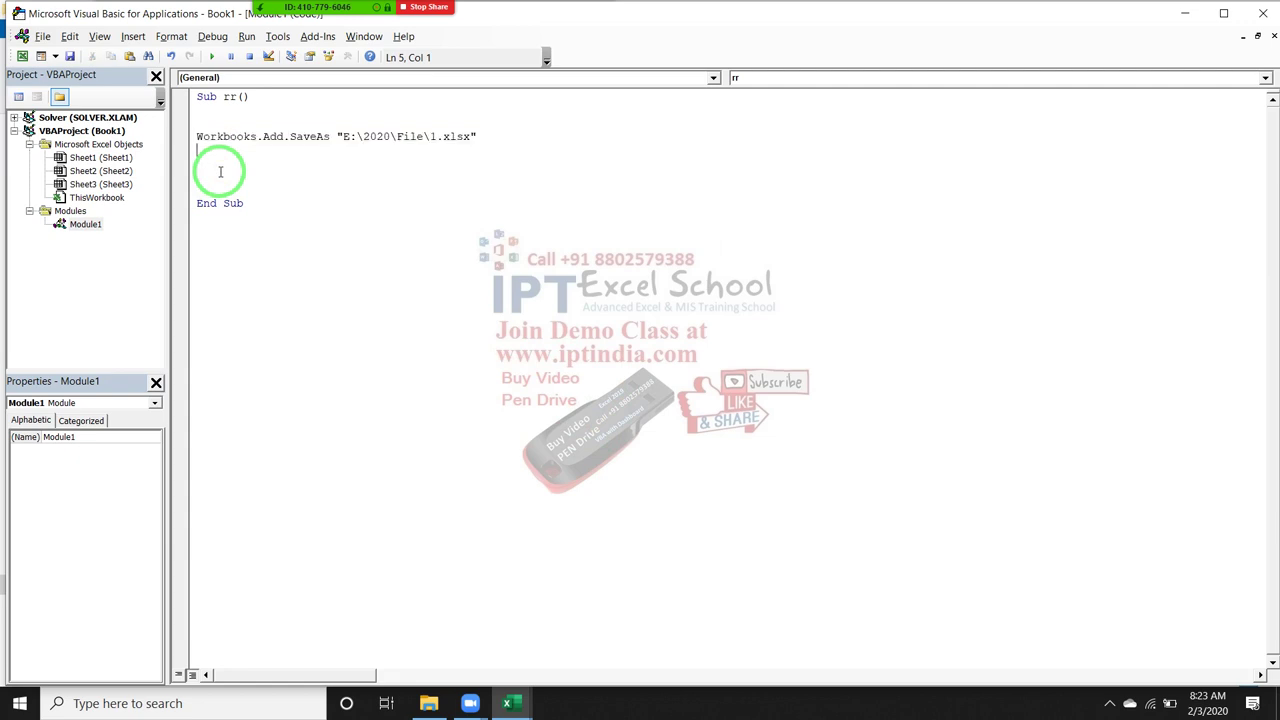
key("ctrl+v")
key("ctrl+v")
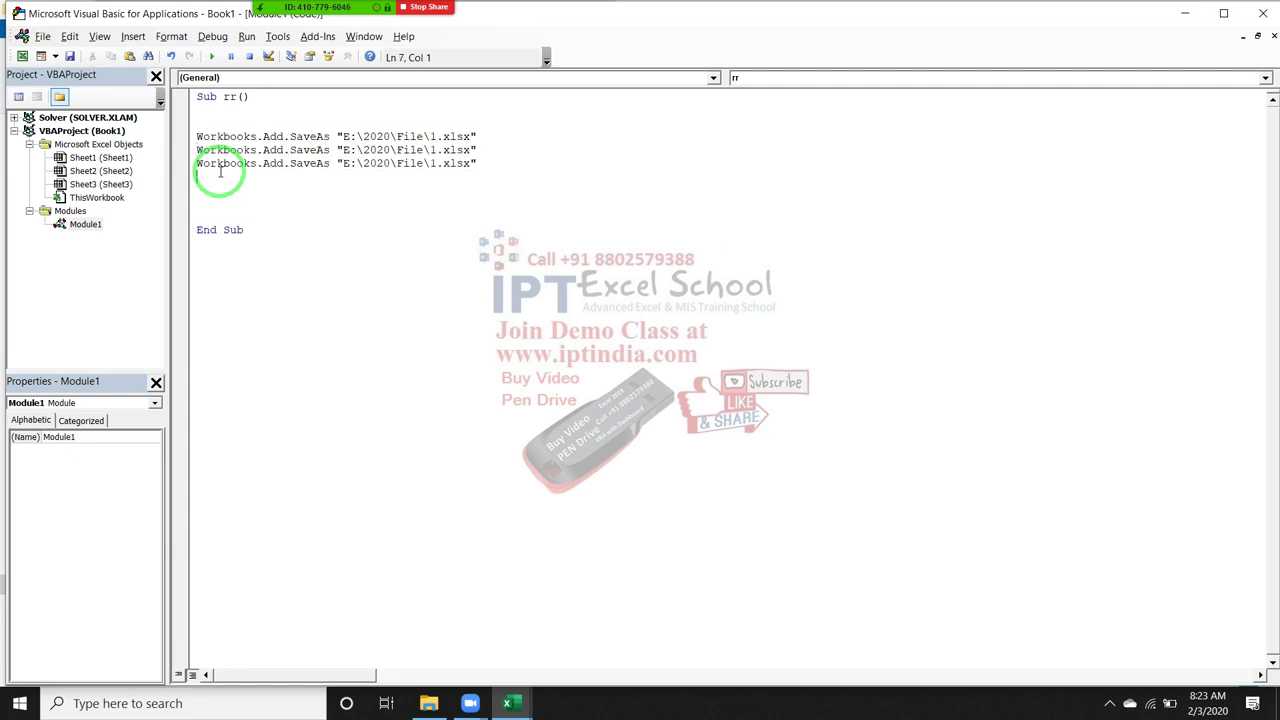
key("ctrl+v")
key("ctrl+v")
key("ctrl+v")
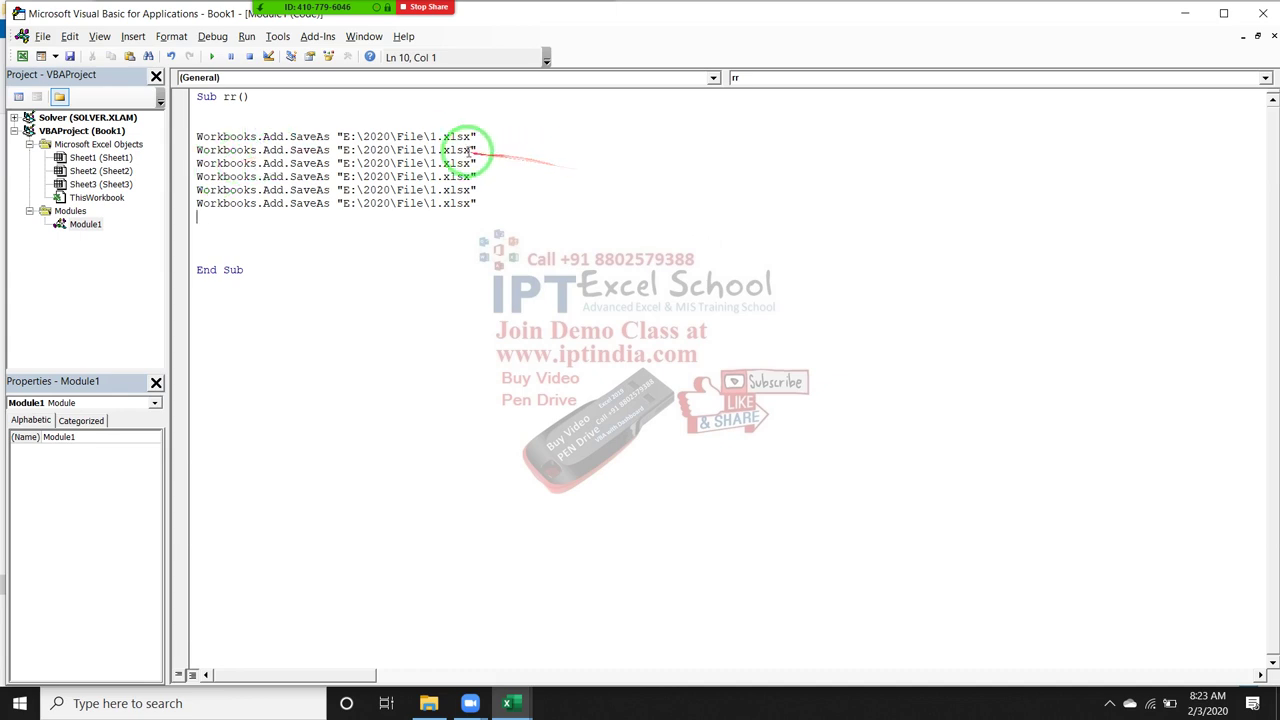
Step: Change the file numbers on the second and third SaveAs lines to 2 and 3
left_click(436, 149)
key("BackSpace")
type("2")
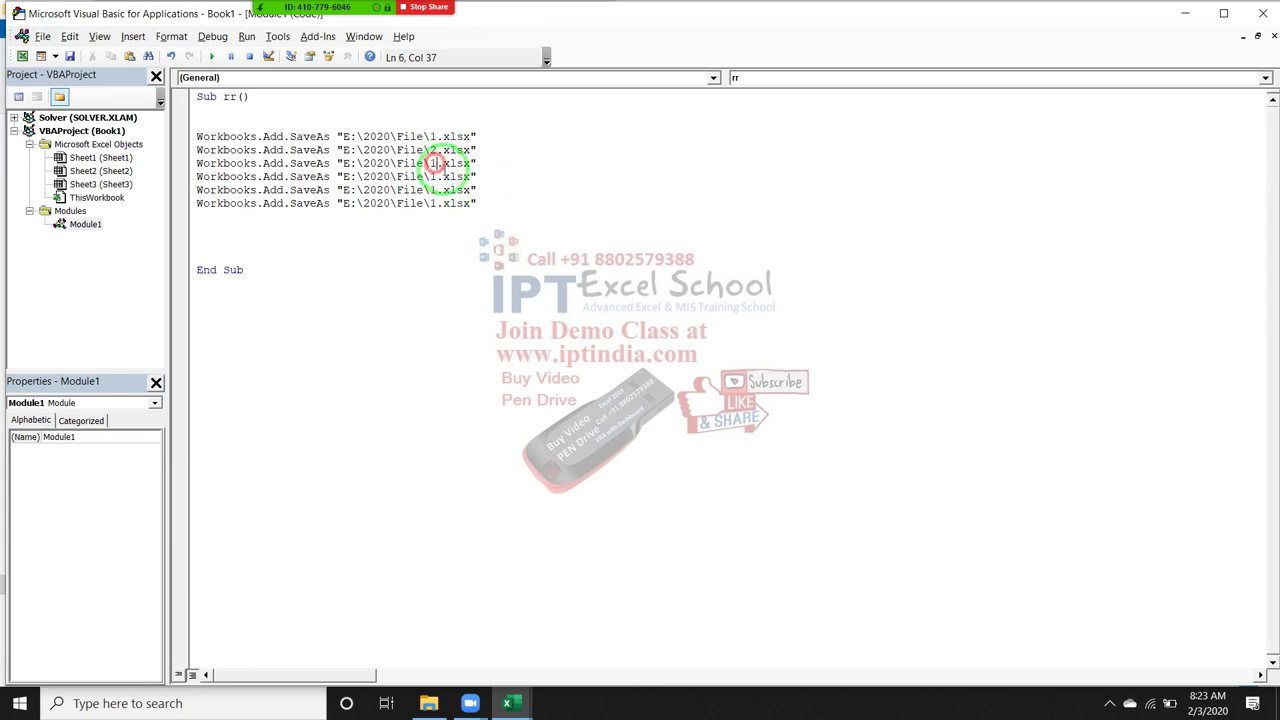
left_click(432, 163)
type("3")
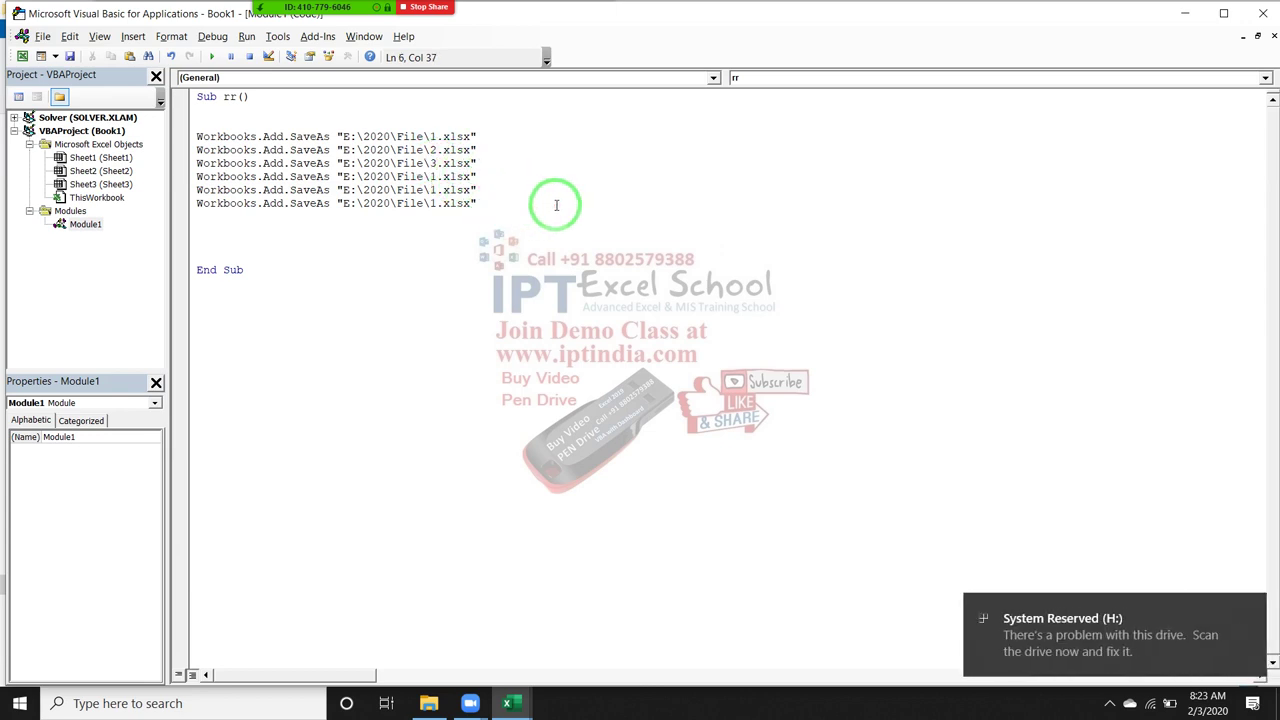
mouse_move(523, 202)
left_mouse_down()
mouse_move(254, 148)
mouse_move(192, 152)
left_mouse_up()
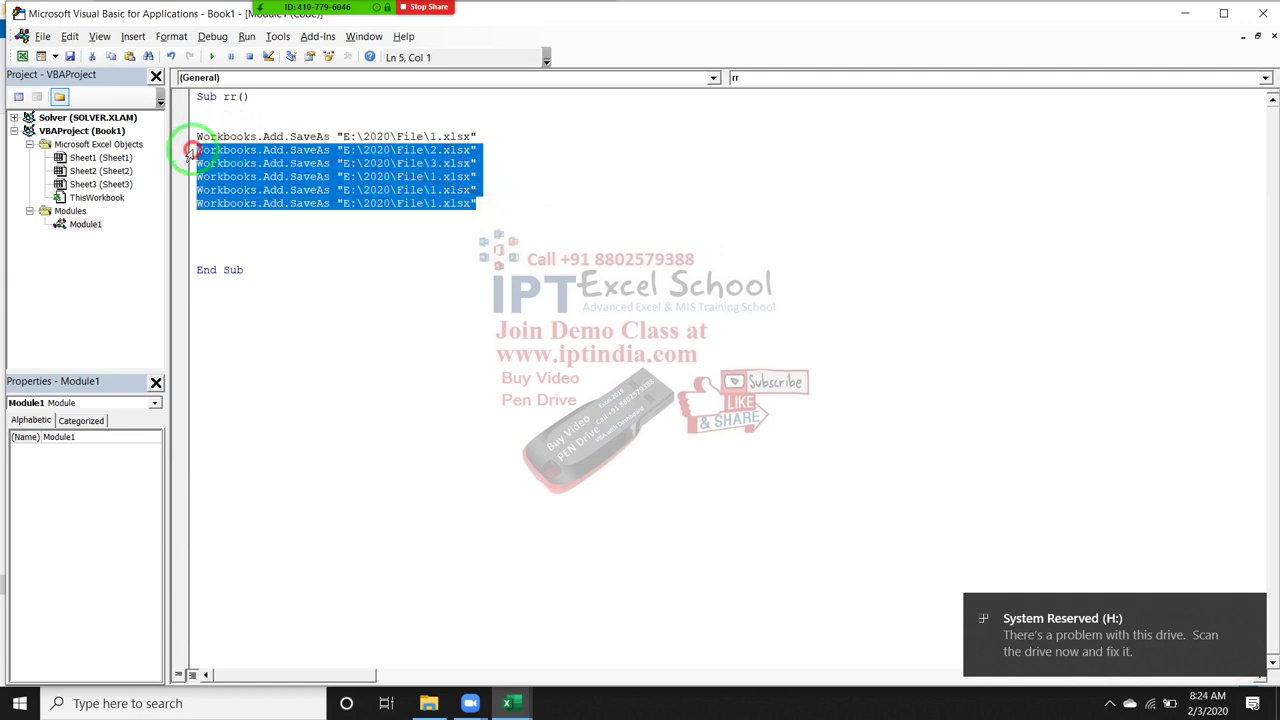
Step: Delete the extra SaveAs lines and type For i = 1 To 12 and Next i around the first
key("Delete")
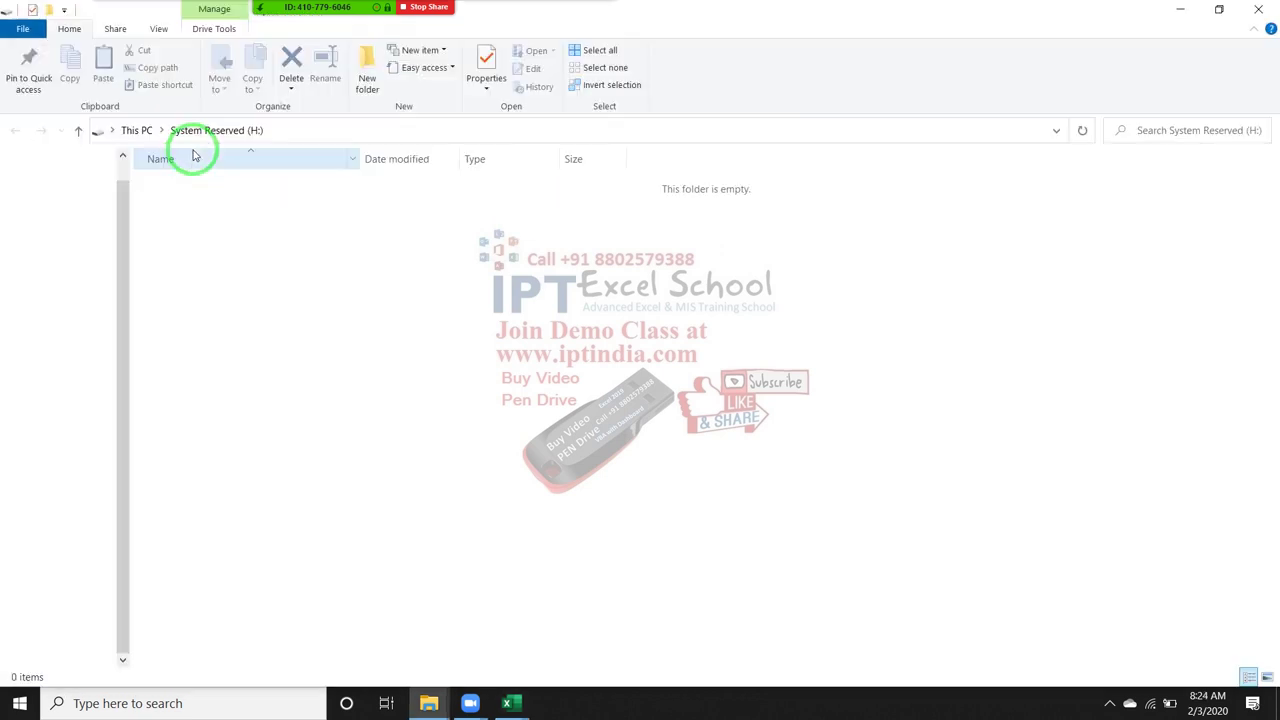
left_click(1258, 8)
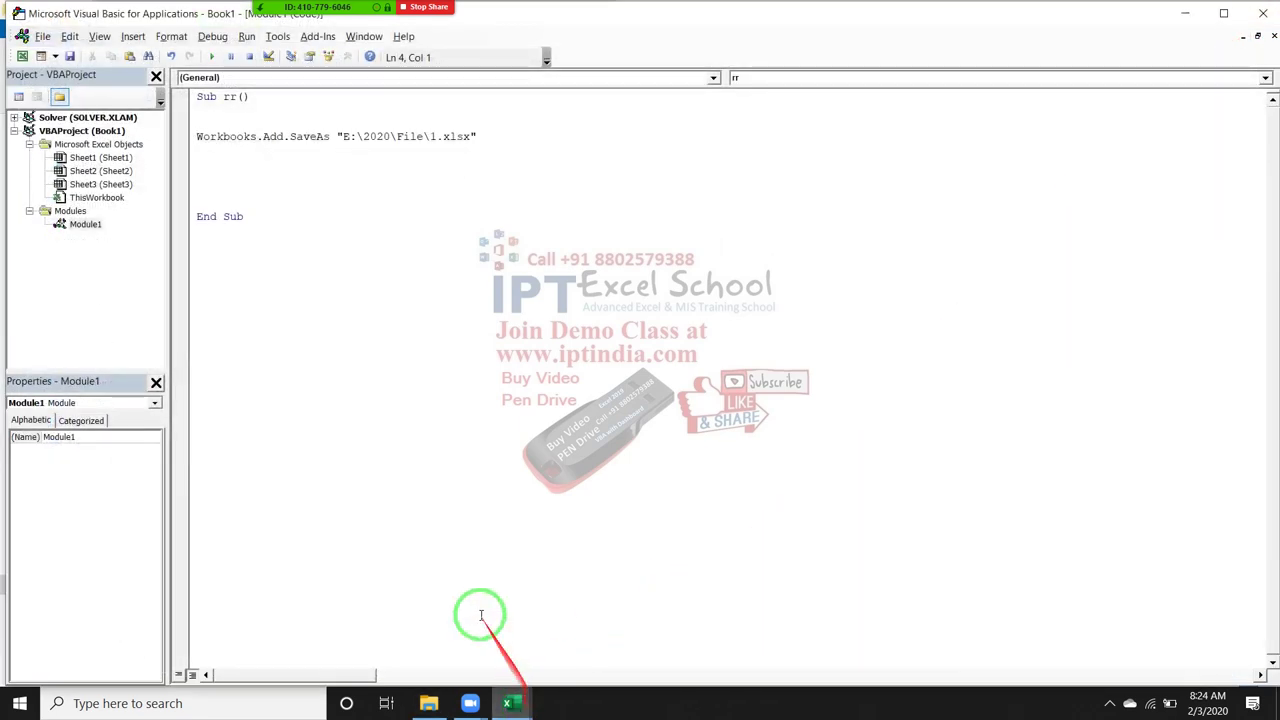
key("Return")
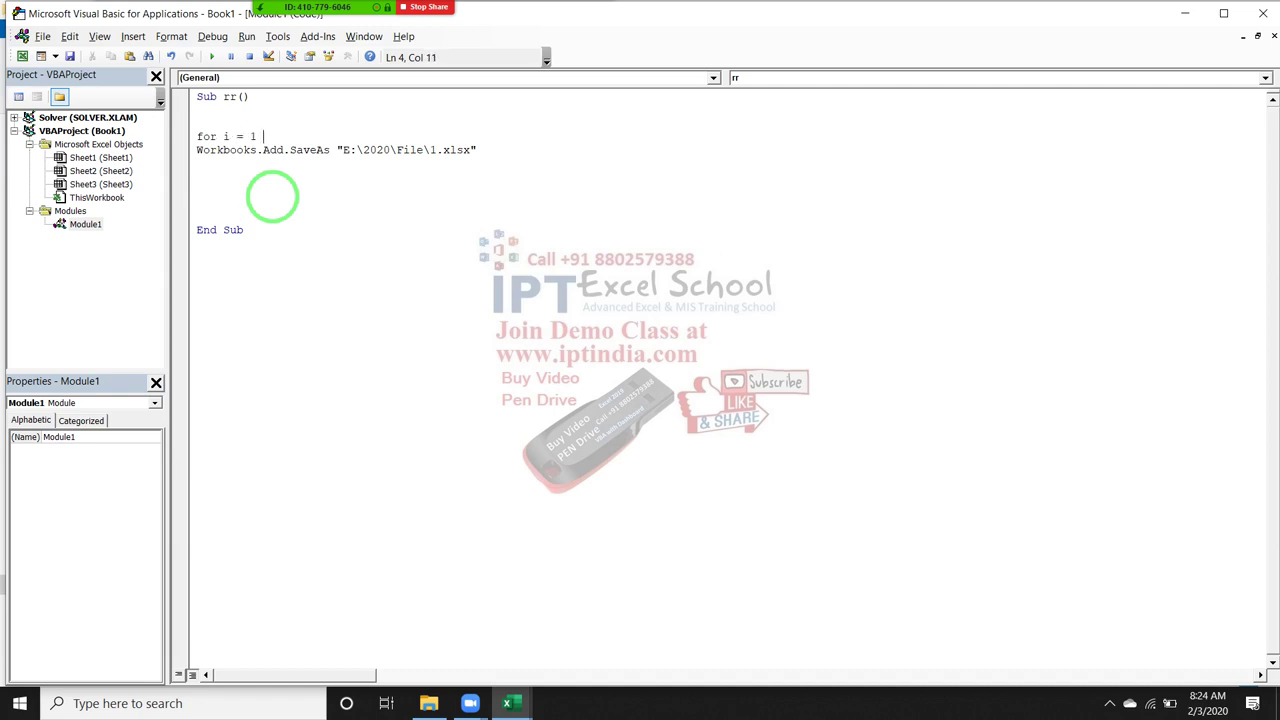
type("to ")
type("12")
type("nex")
type("t ")
type("i1")
Step: Add blank lines around the SaveAs statement inside the loop and select it
key("Up")
key("shift+Down")
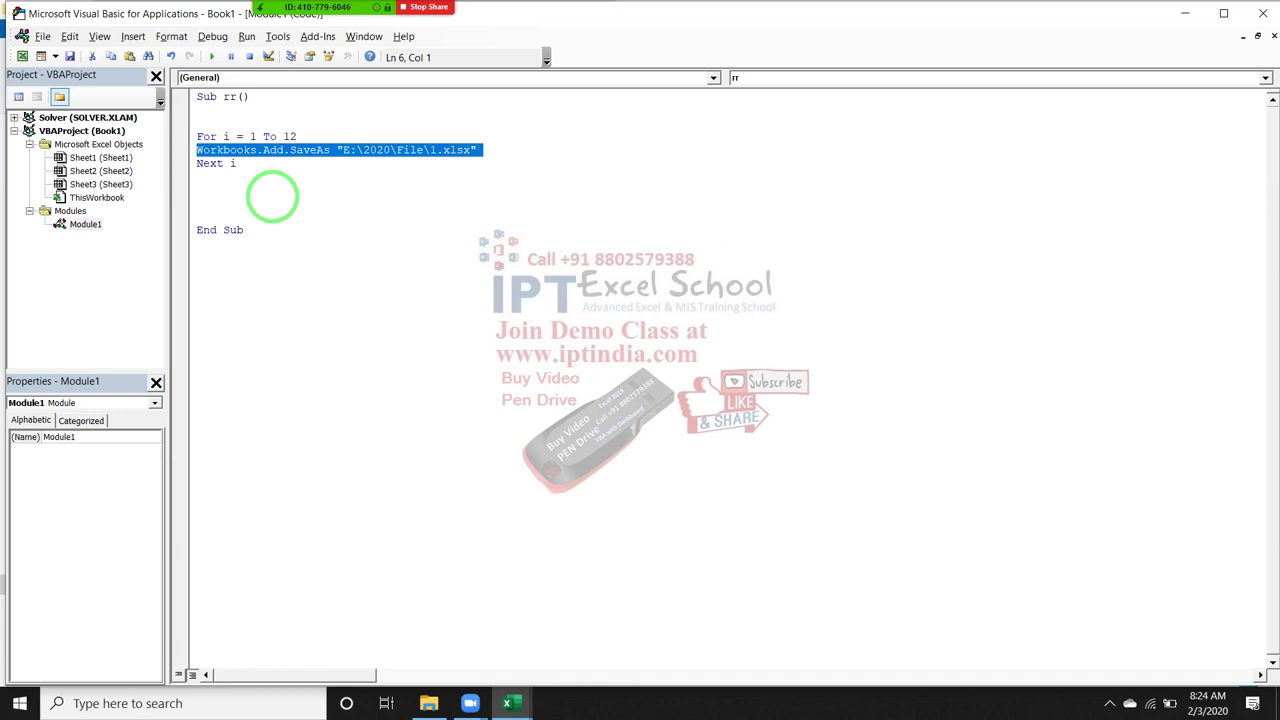
key("Up")
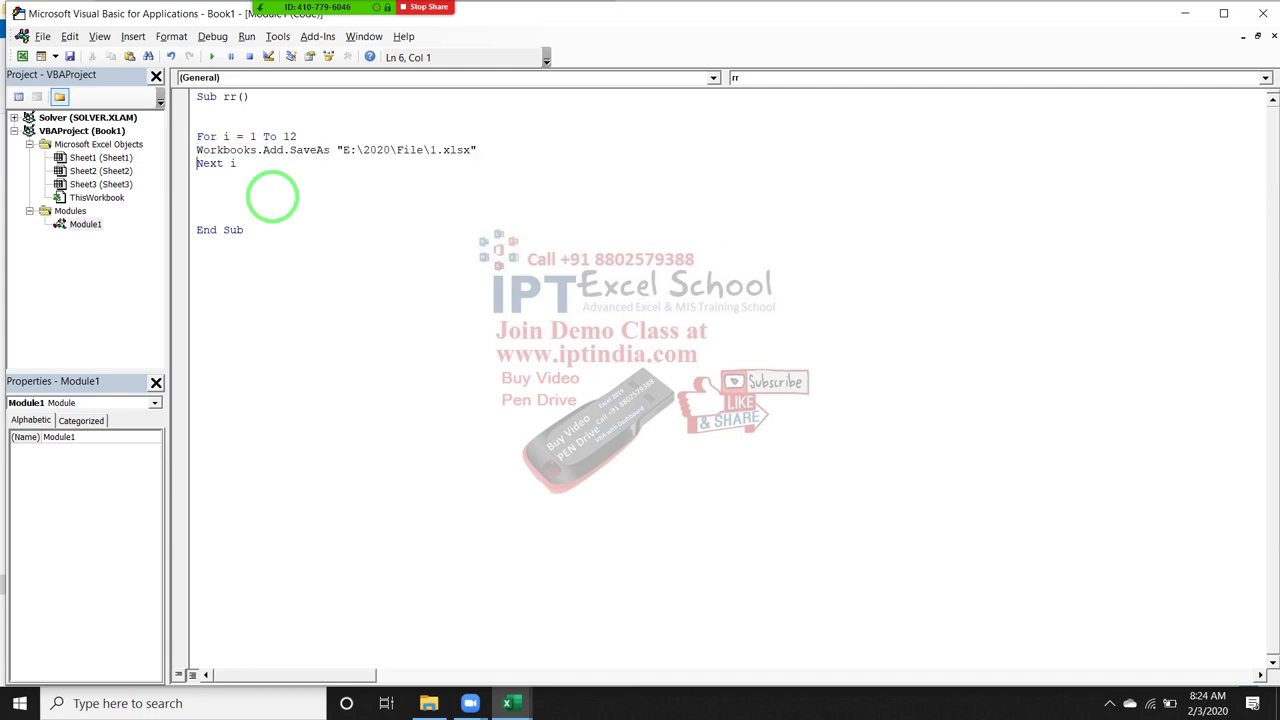
key("Return")
key("Up")
key("Up")
key("Return")
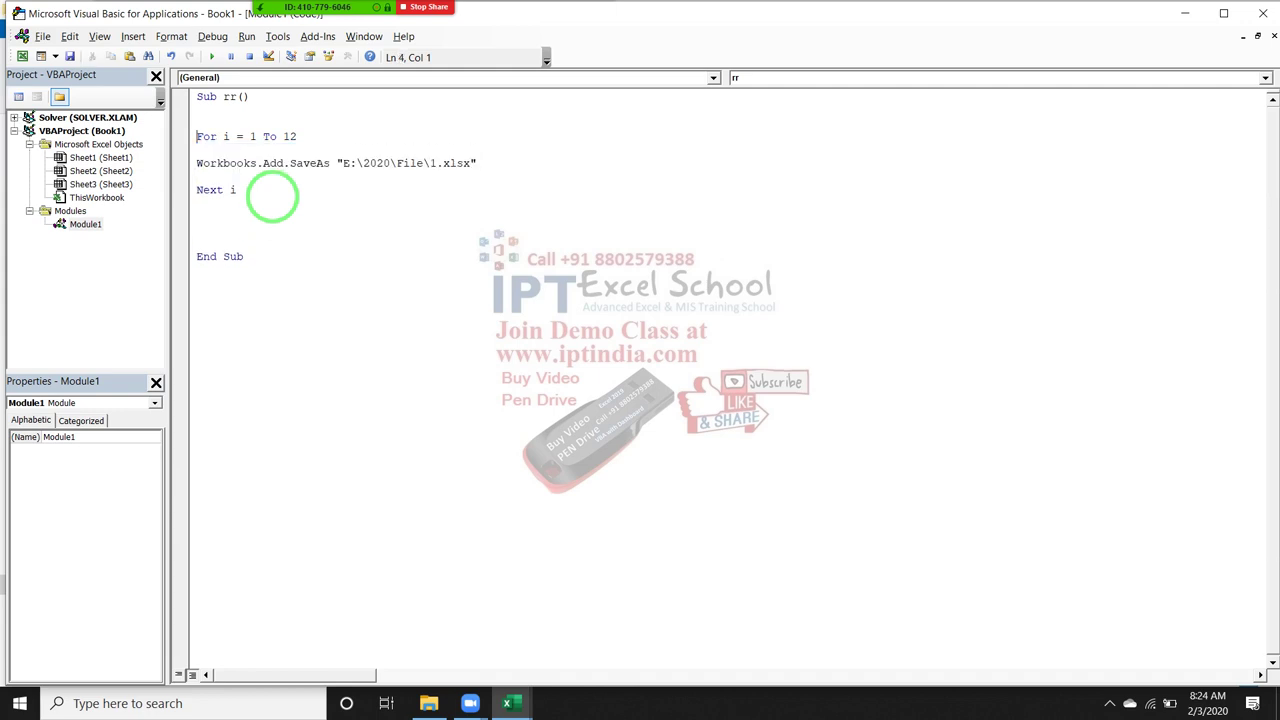
key("shift+Down")
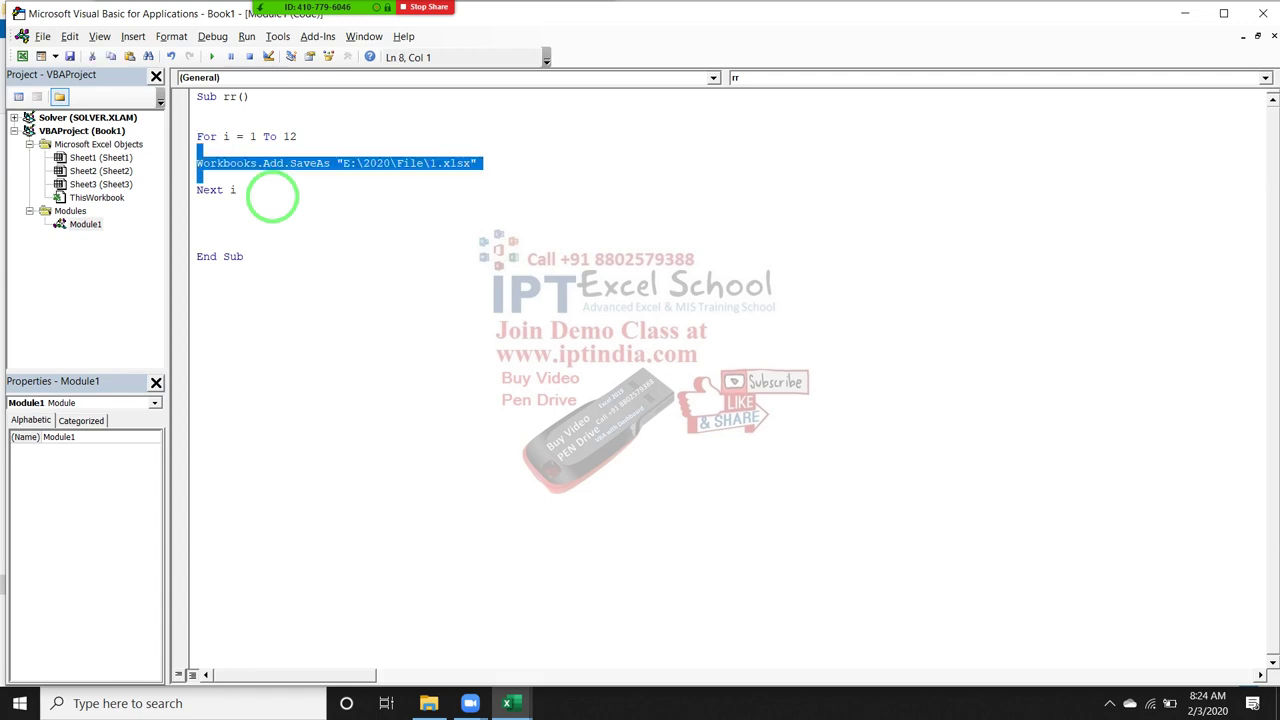
key("Up")
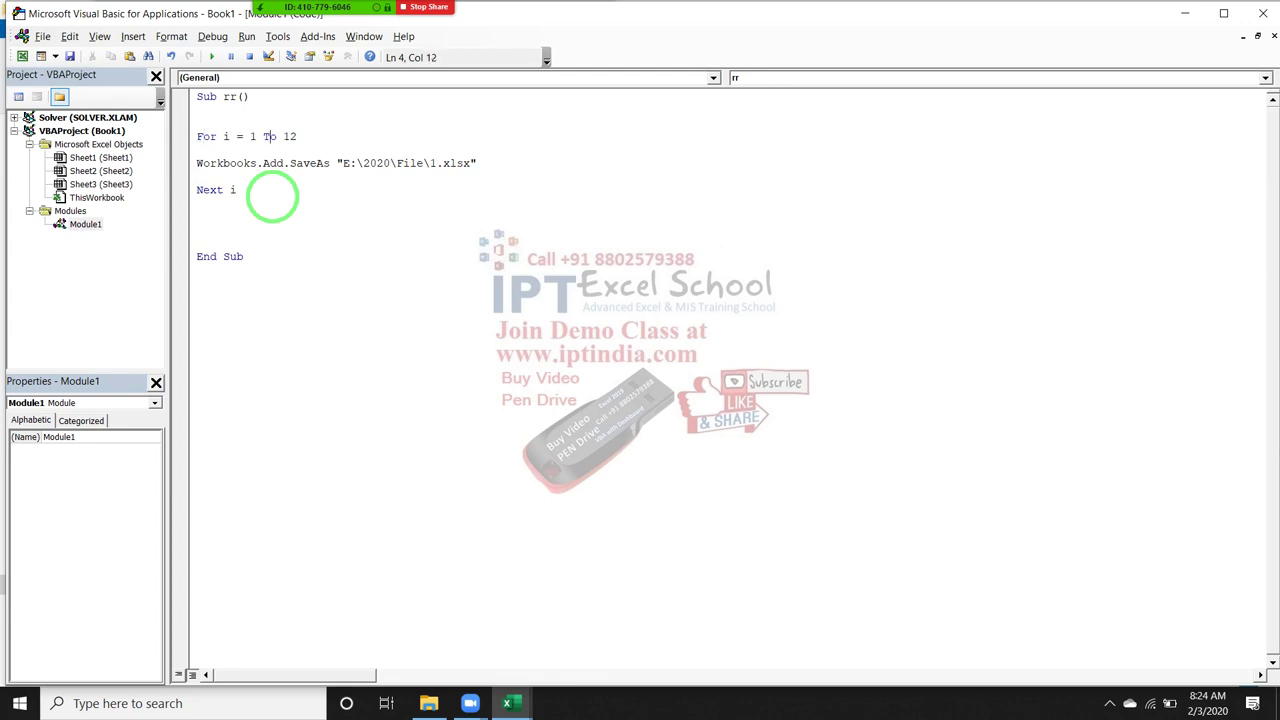
key("Left")
key("Left")
key("shift+Down")
key("shift+Down")
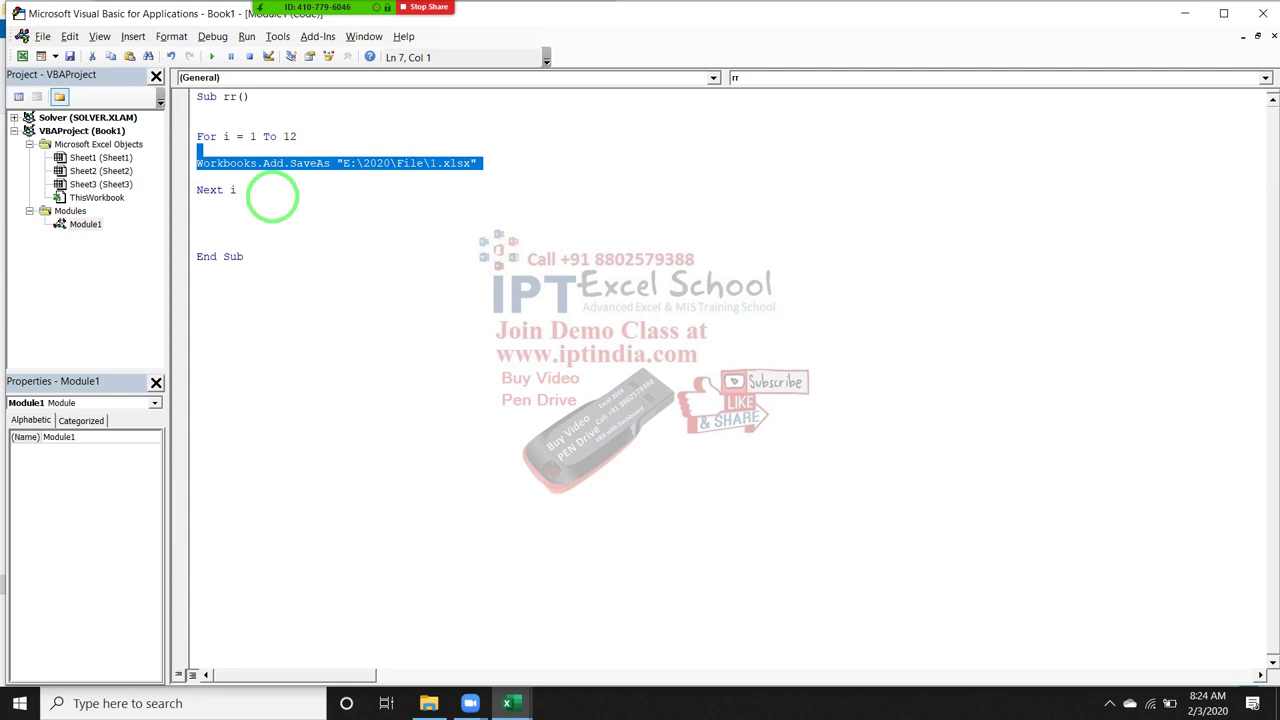
Step: Remove the SaveAs copies pasted below Next i and undo the For loop
key("Up")
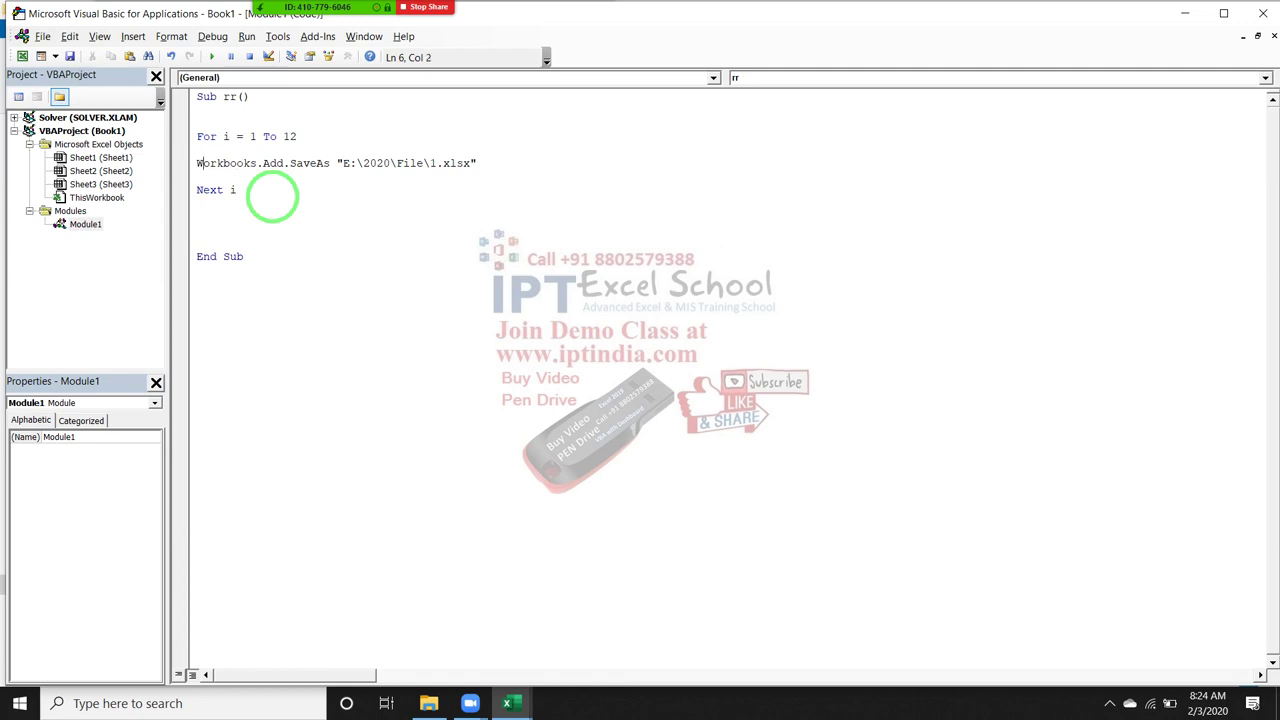
key("Down")
key("Down")
key("ctrl+v")
key("ctrl+v")
key("ctrl+v")
key("ctrl+v")
key("ctrl+v")
key("ctrl+v")
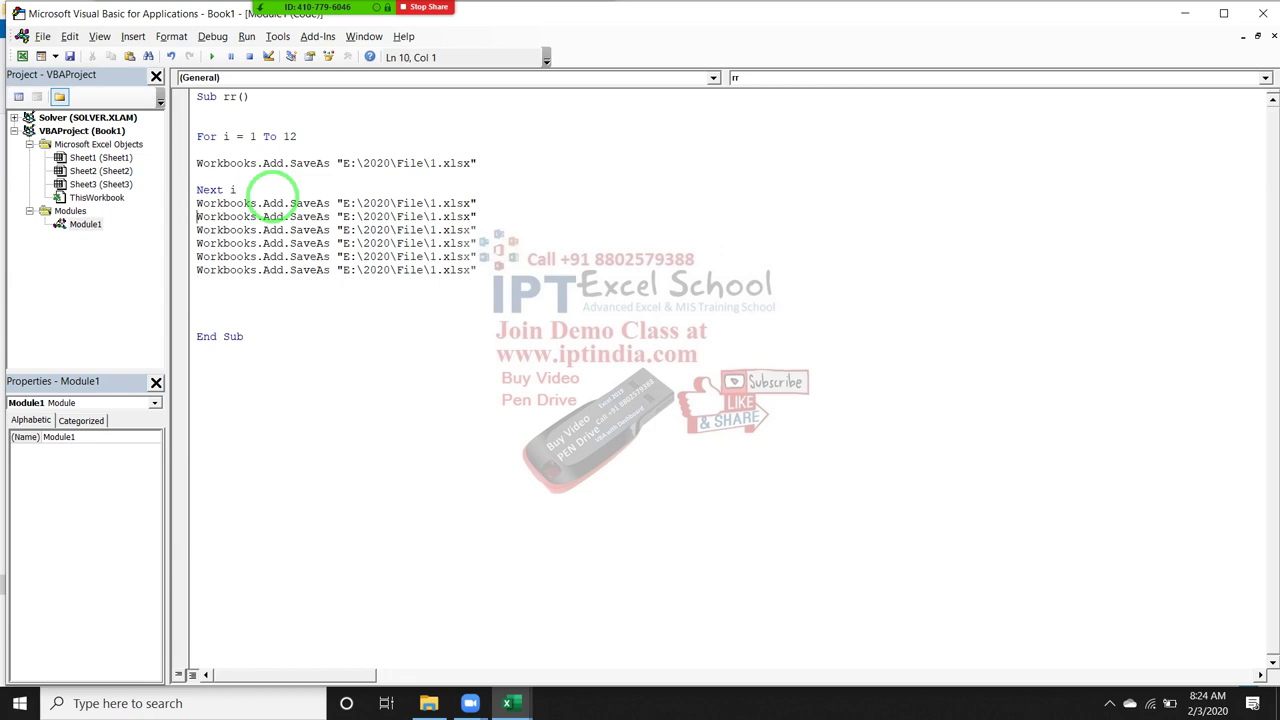
key("Up")
key("Up")
key("shift+Down")
key("shift+Down")
key("shift+Down")
key("shift+Down")
key("shift+Down")
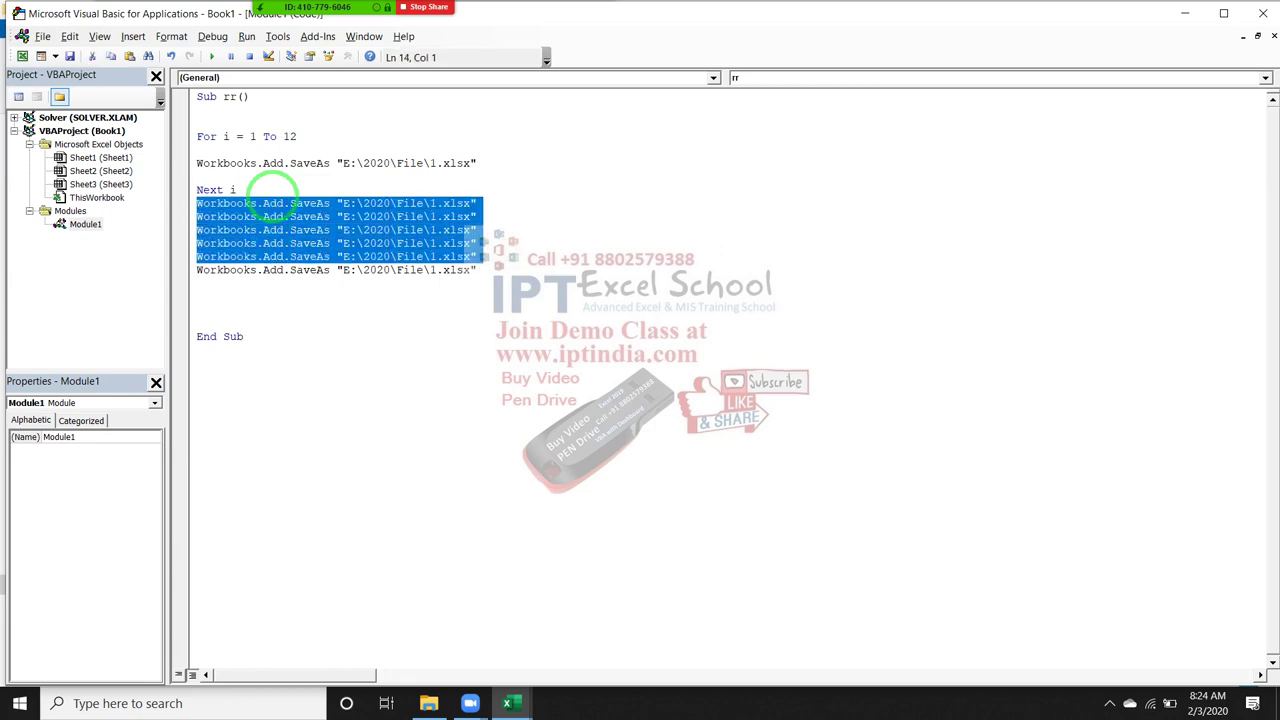
key("shift+Down")
key("Delete")
key("Up")
key("Up")
key("Up")
key("Up")
key("Up")
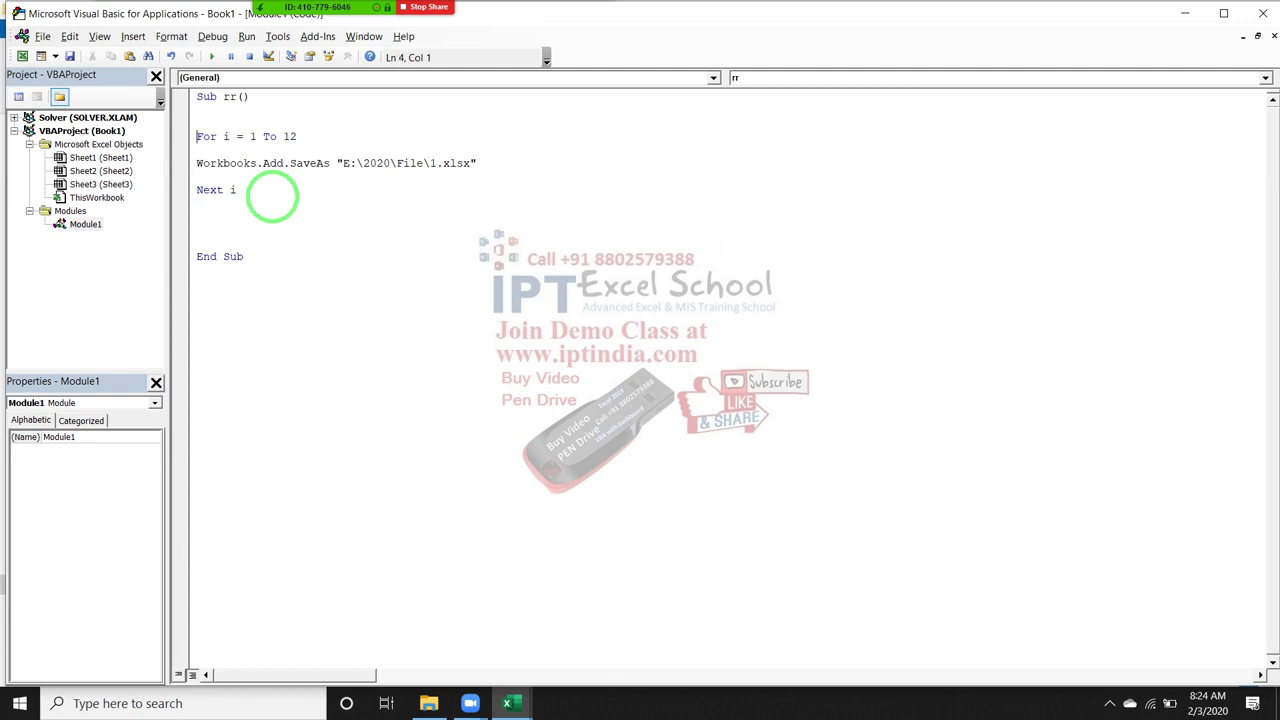
key("ctrl+z")
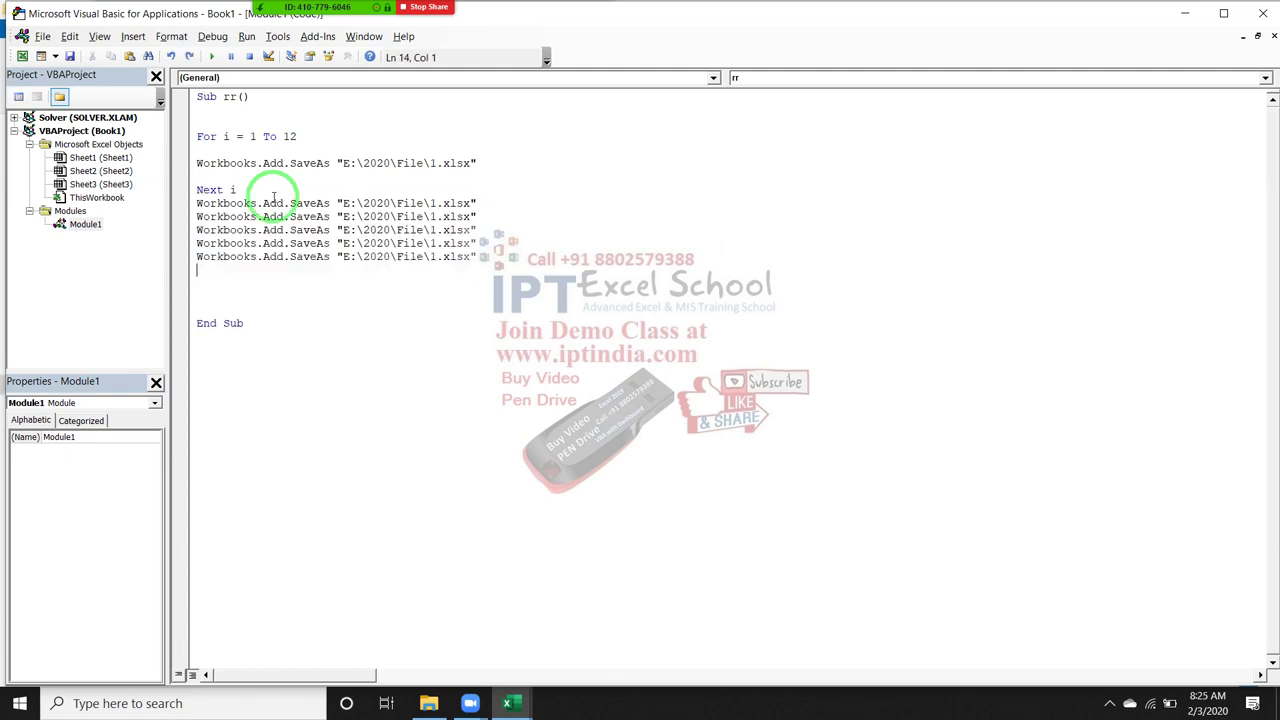
key("ctrl+z")
key("ctrl+z")
key("ctrl+z")
key("ctrl+z")
key("ctrl+z")
key("ctrl+z")
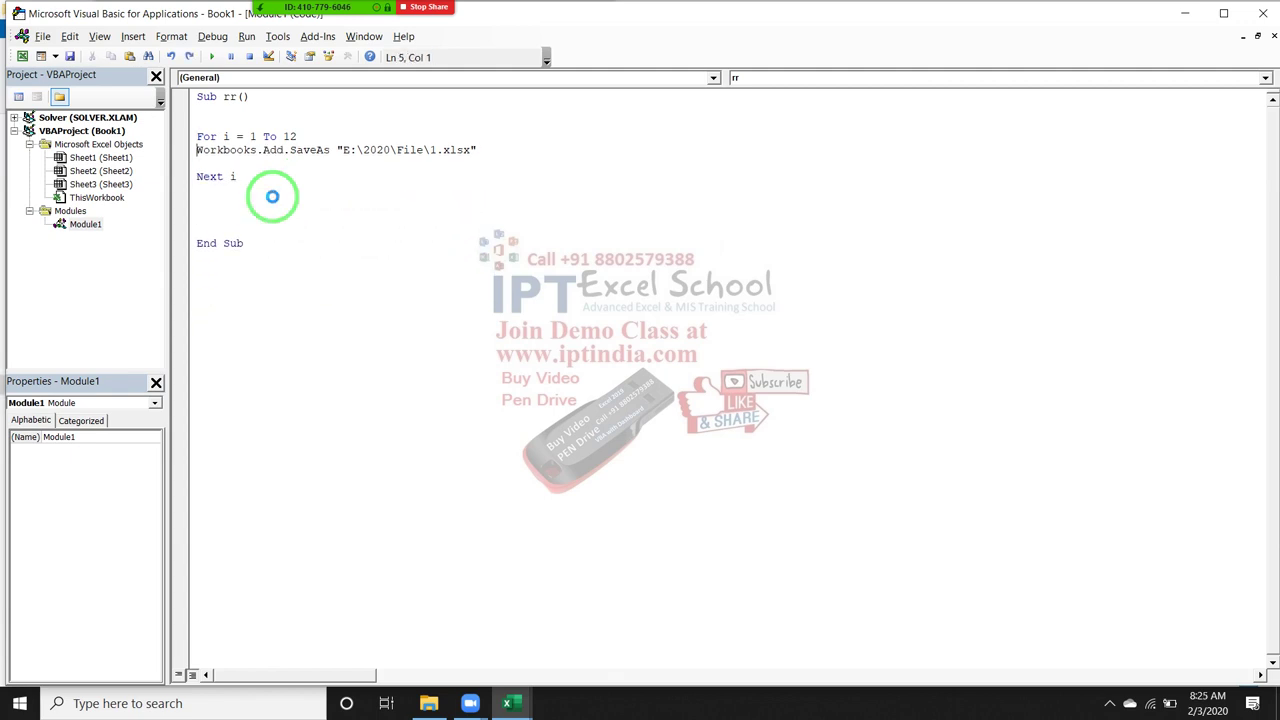
key("ctrl+z")
key("ctrl+z")
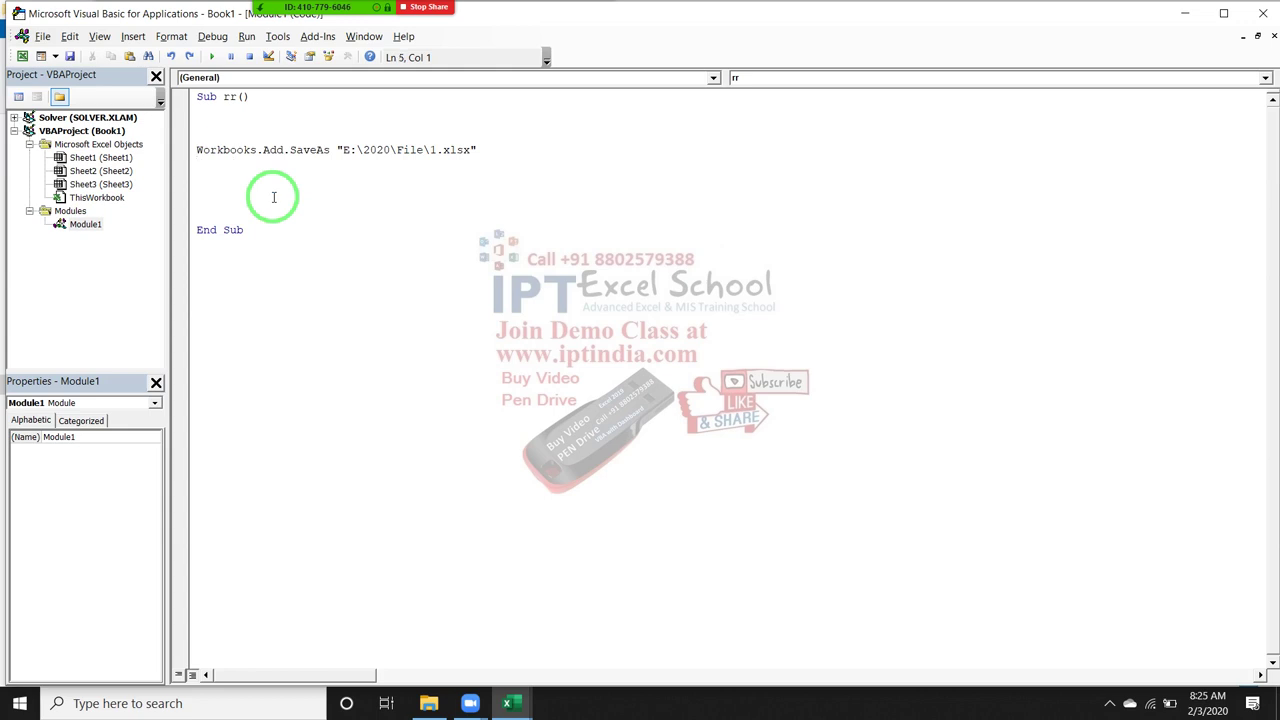
Step: Duplicate the SaveAs line, delete the duplicates, and add a blank line above it
key("shift+Down")
key("ctrl+c")
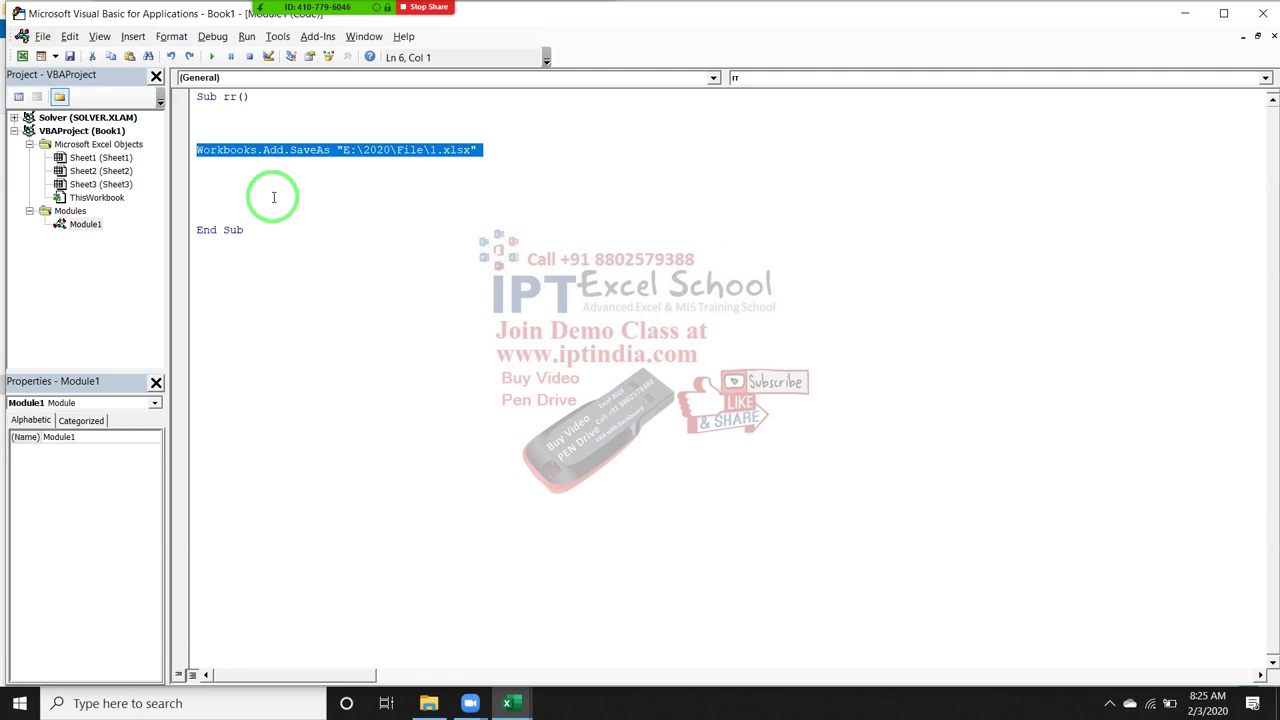
key("Right")
key("ctrl+v")
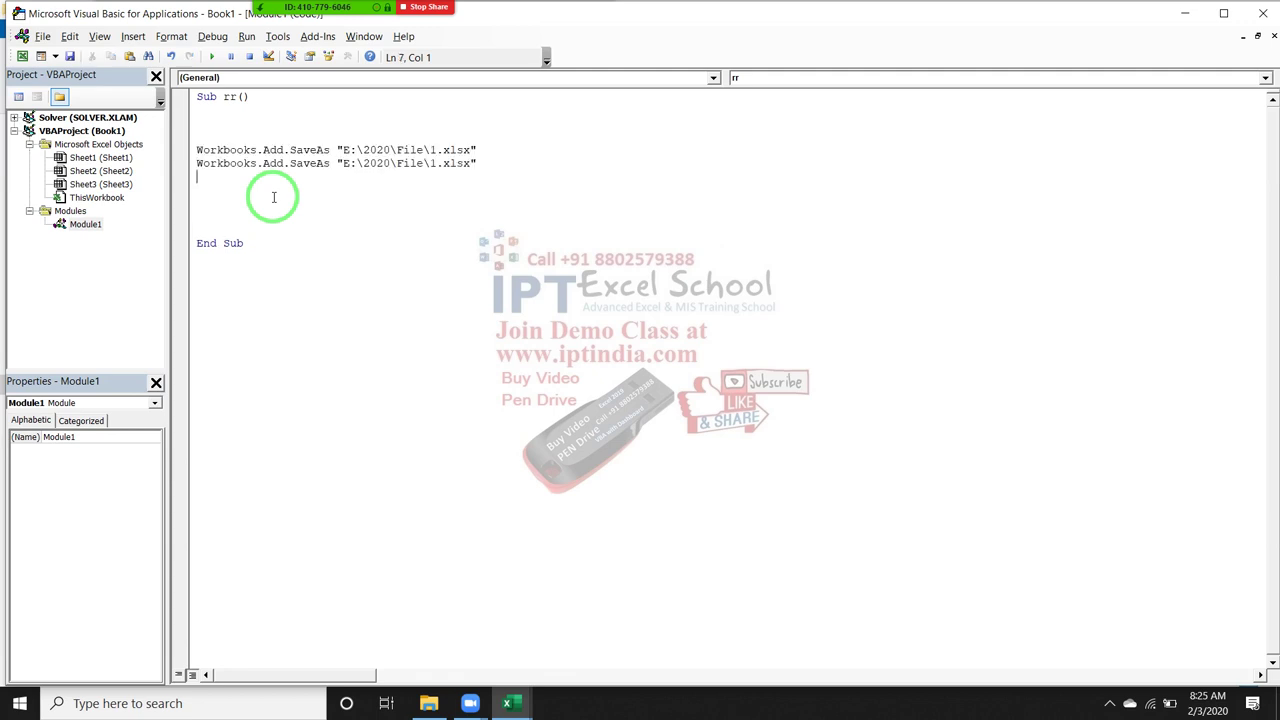
key("ctrl+v")
key("ctrl+v")
key("ctrl+v")
key("ctrl+v")
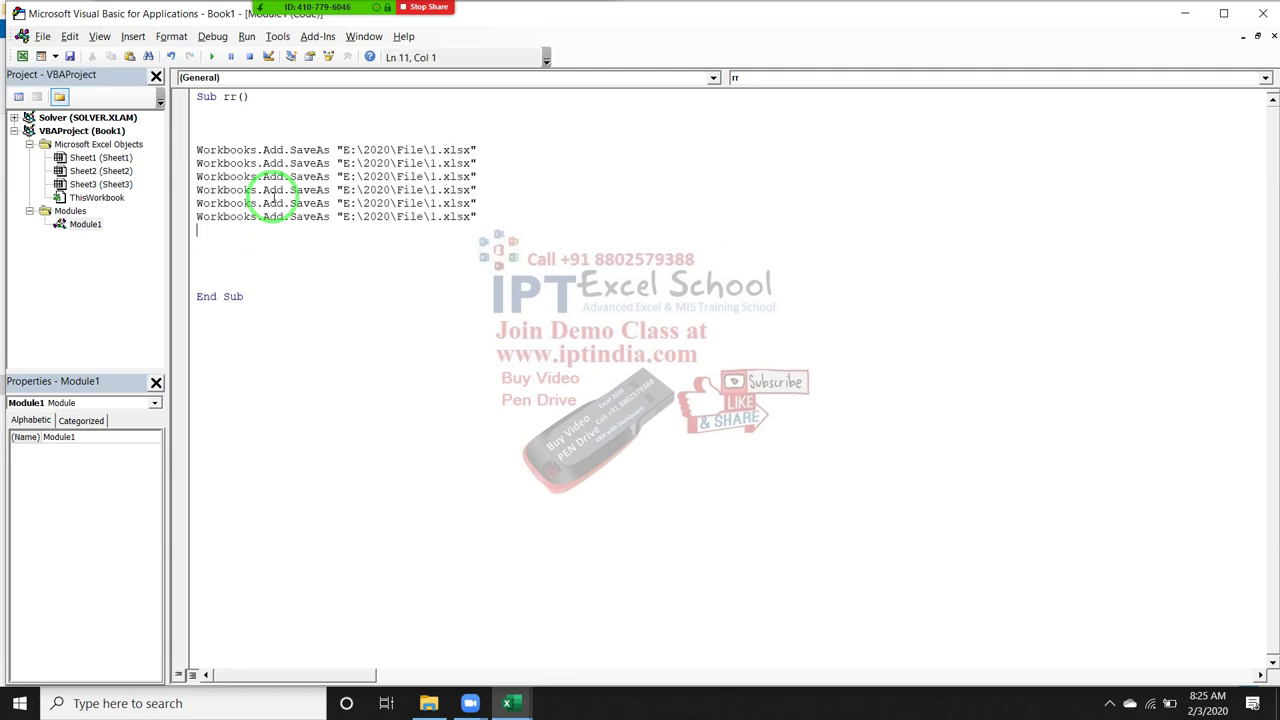
key("Up")
key("Up")
key("Up")
key("Up")
key("shift+Down")
key("shift+Down")
key("shift+Down")
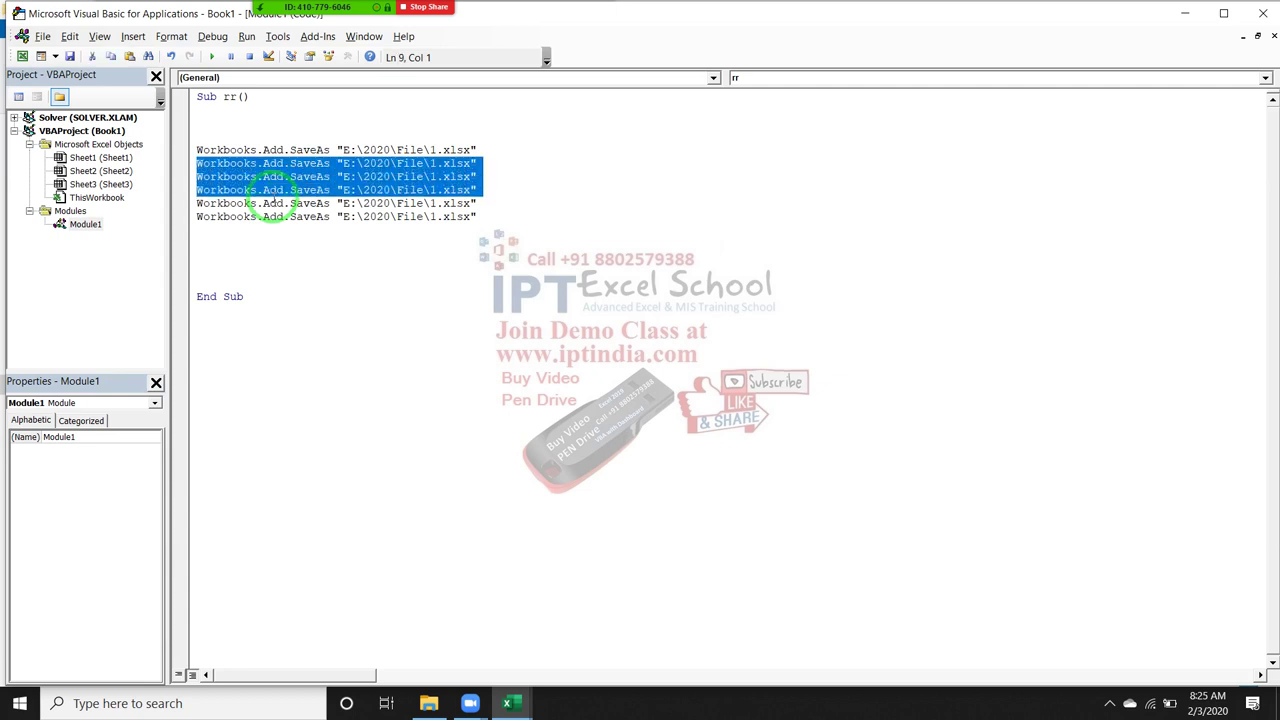
key("shift+Down")
key("shift+Down")
key("Delete")
key("Return")
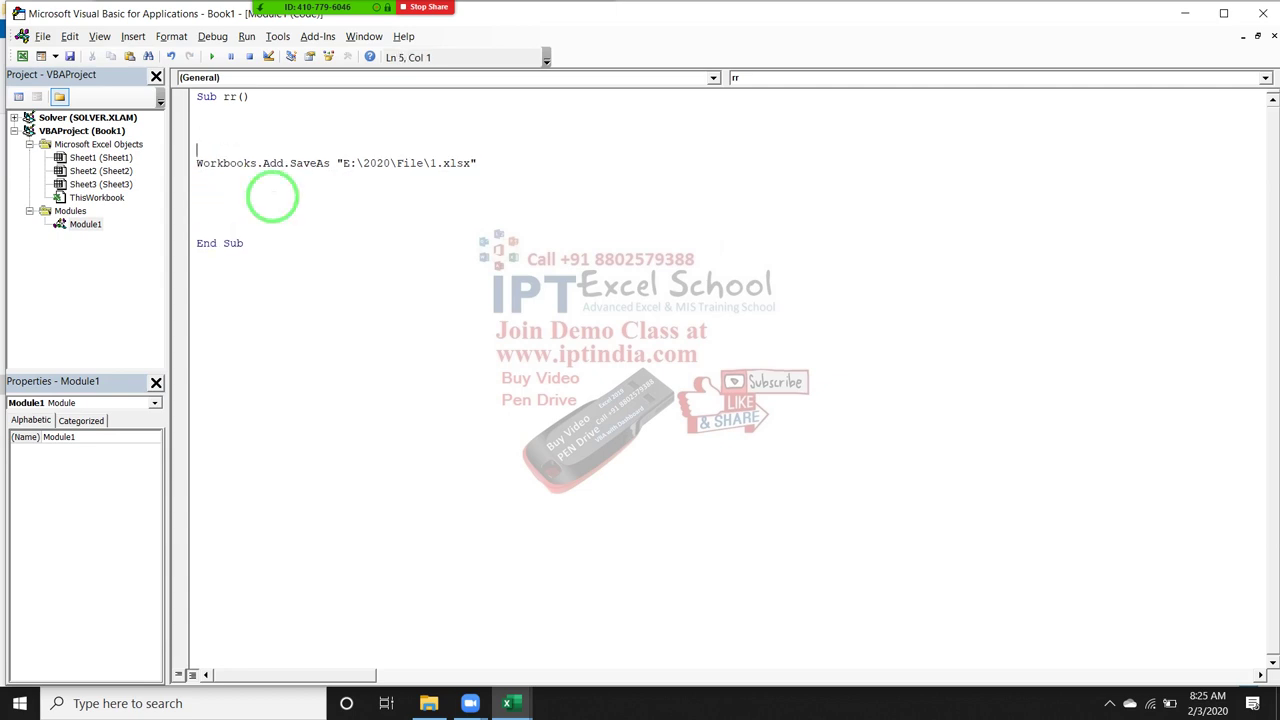
Step: Retype For i = 1 To 12 above the SaveAs line and add Next i before End Sub
type("foi")
key("BackSpace")
key("BackSpace")
type("i =")
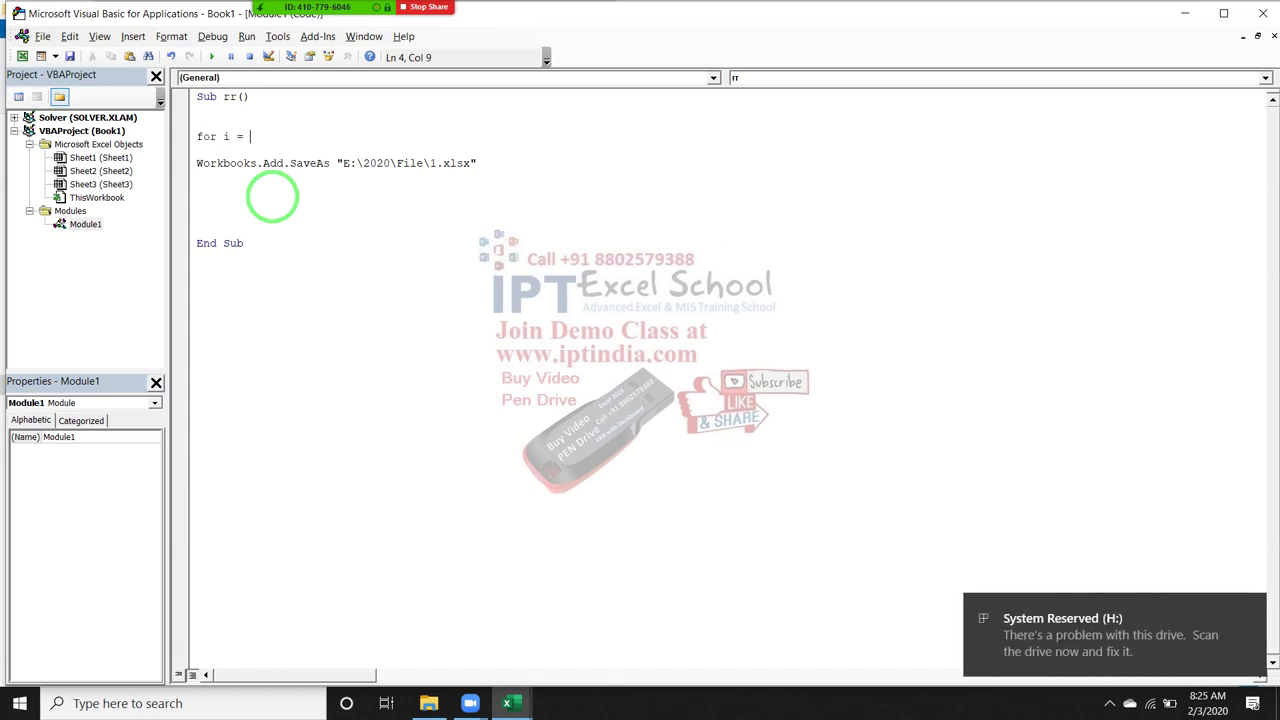
type(" 1")
type(" t1")
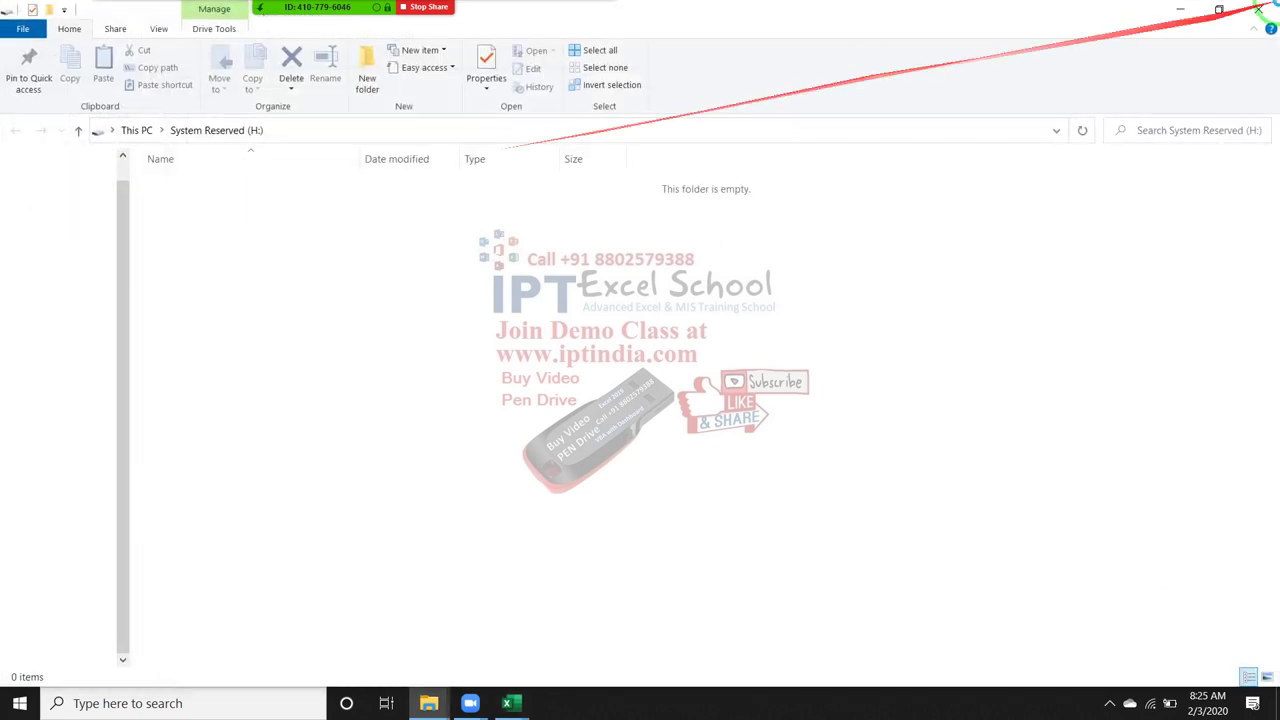
left_click(1258, 9)
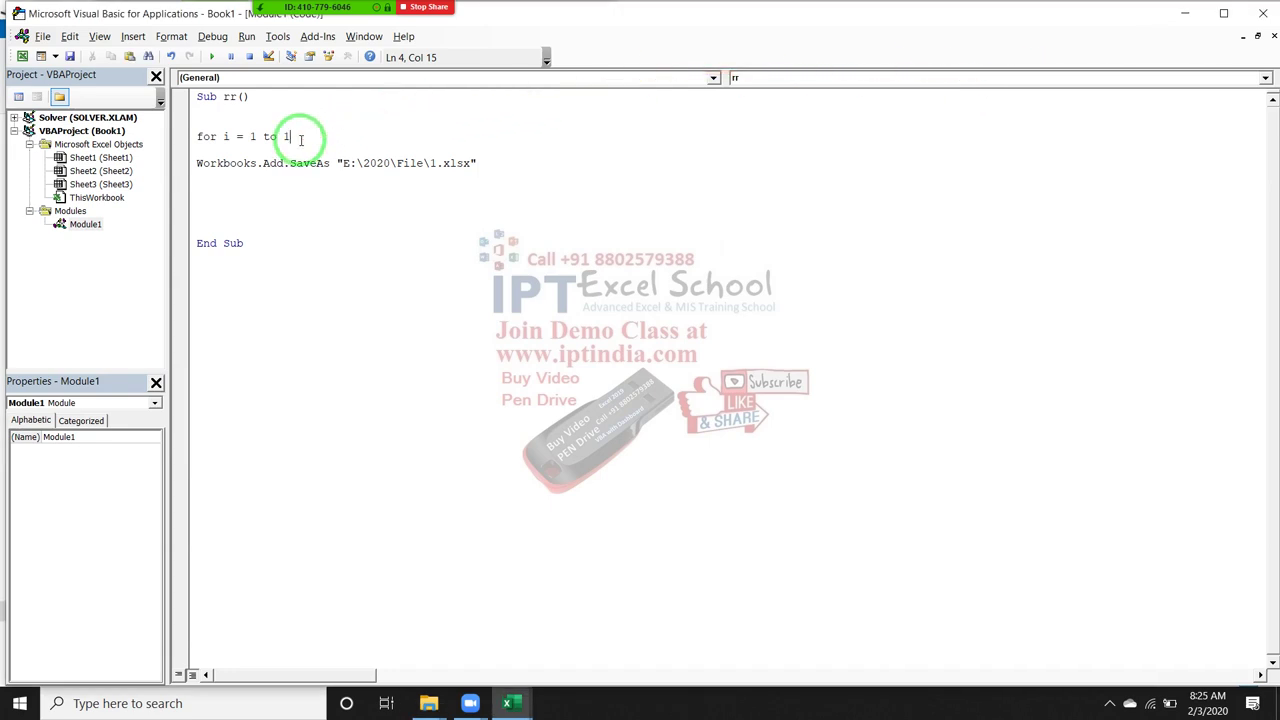
type("2")
left_click(288, 190)
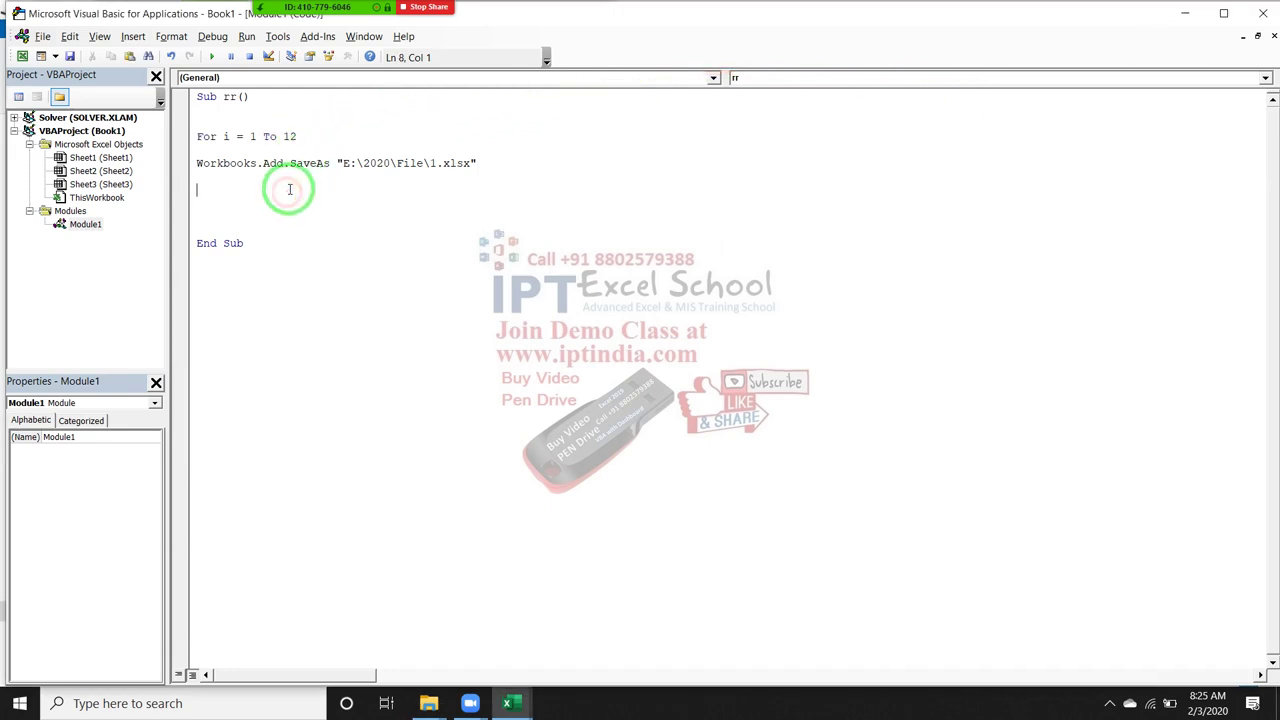
type("next ")
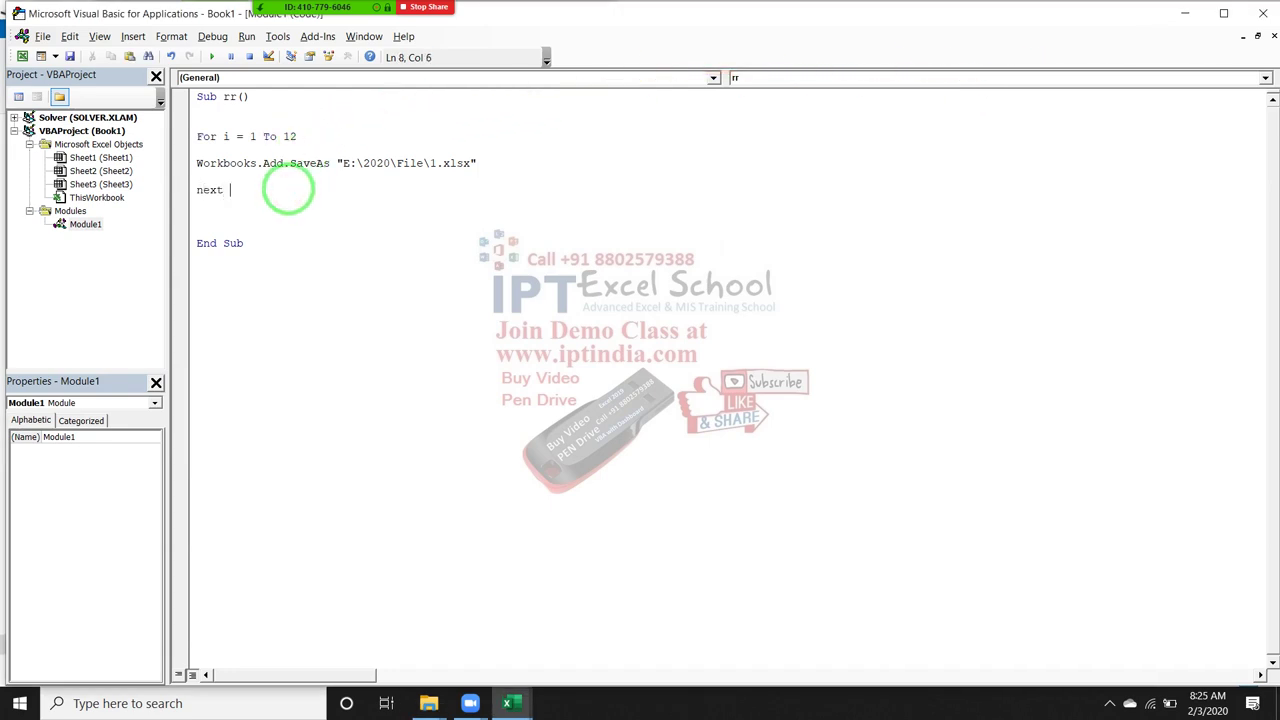
type("i")
key("shift+Down")
key("ctrl+c")
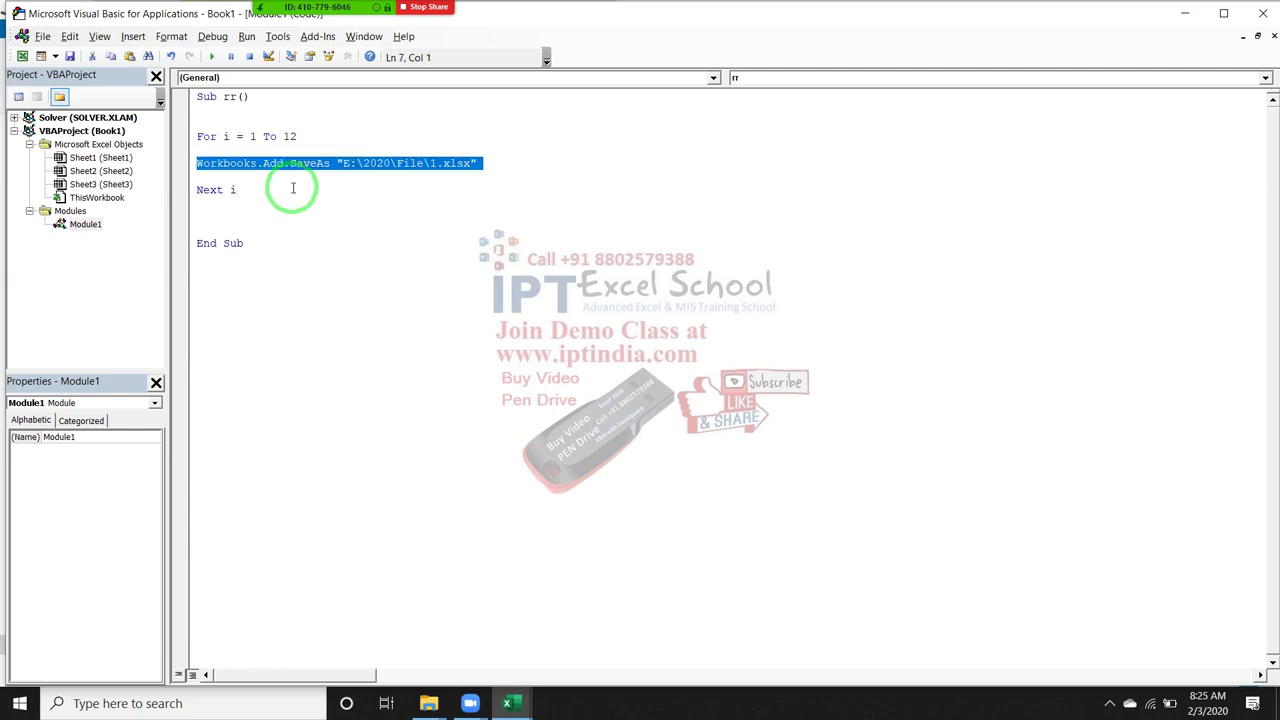
left_click(430, 163)
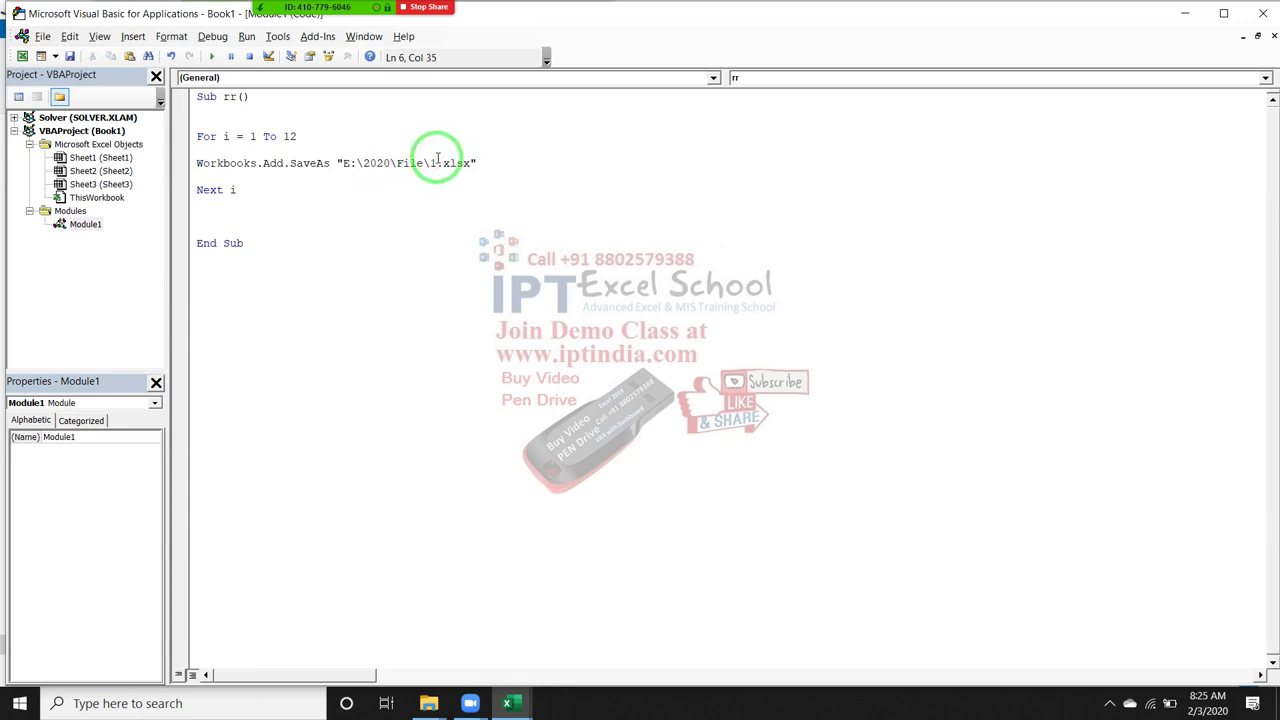
double_click(432, 163)
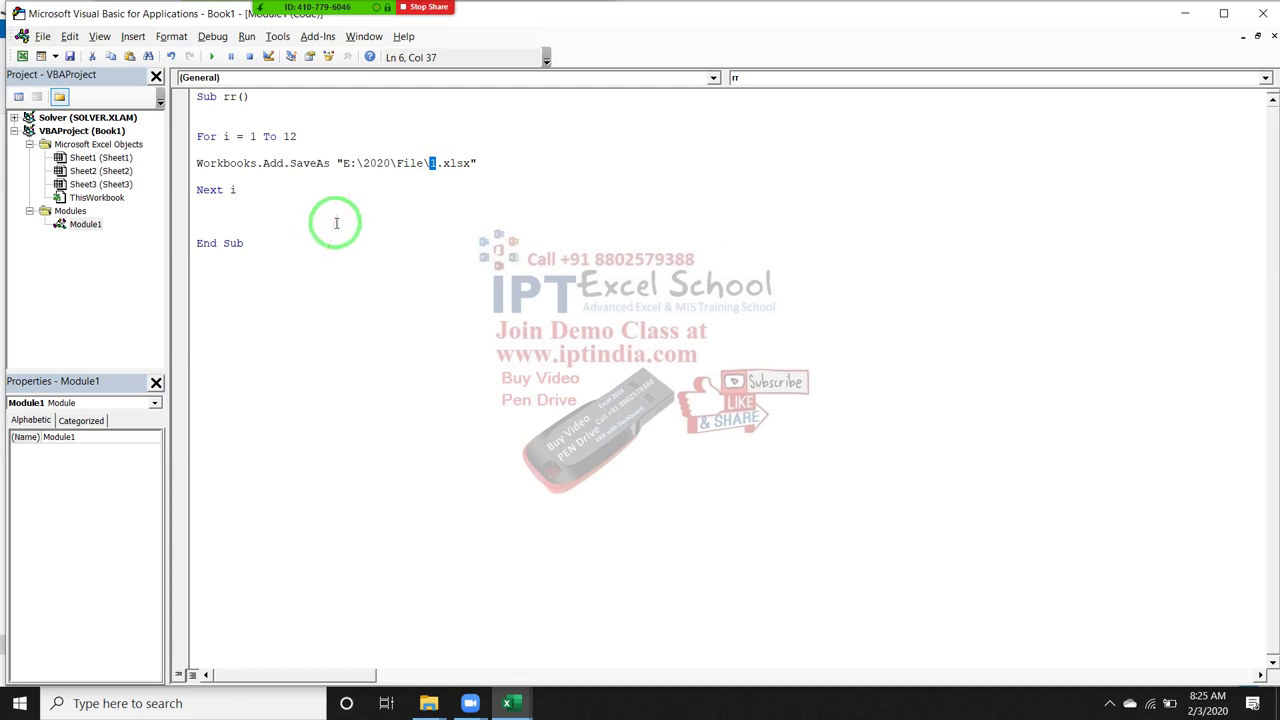
key("Down")
key("Down")
key("Down")
key("Down")
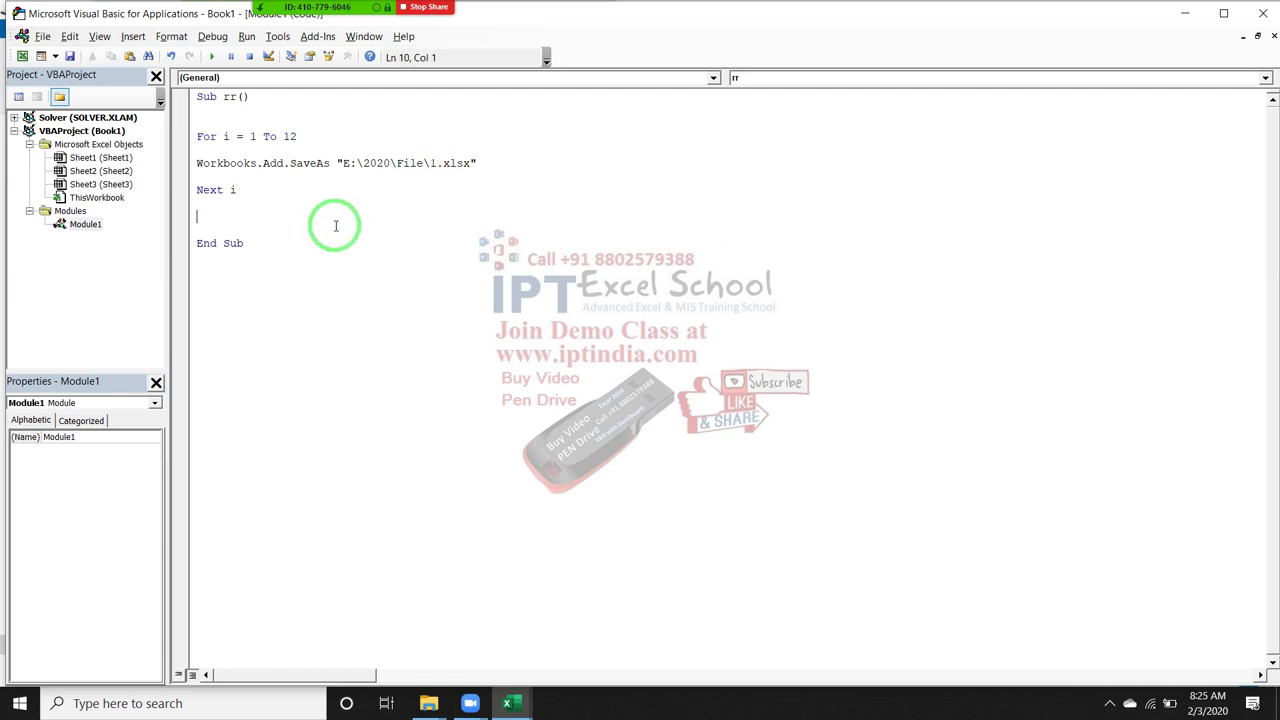
key("ctrl+v")
key("ctrl+v")
key("ctrl+v")
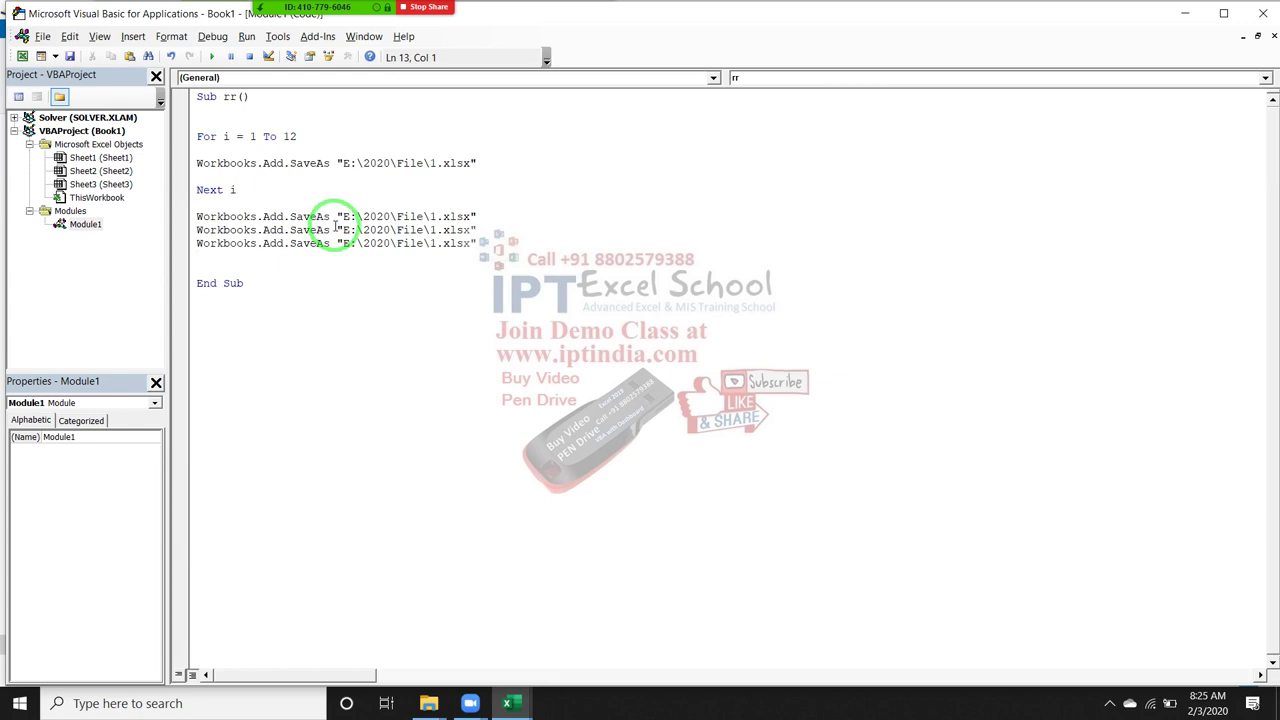
left_click(431, 230)
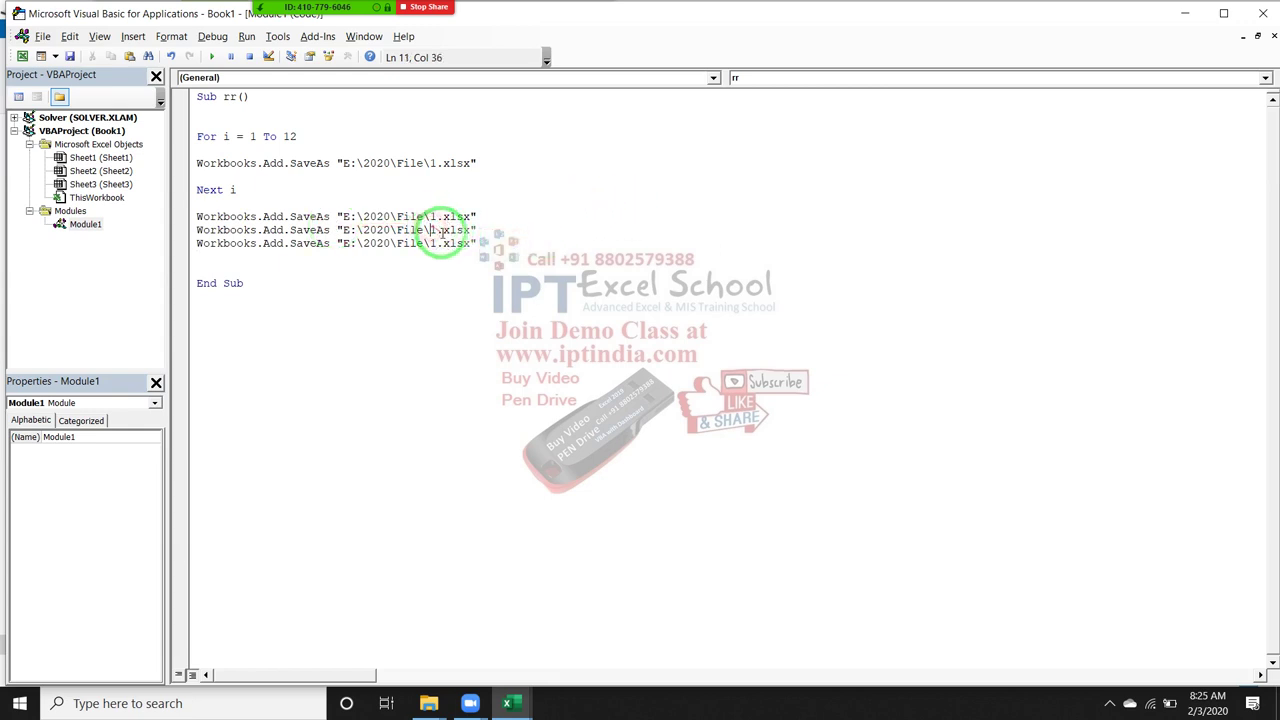
mouse_move(280, 257)
left_mouse_down()
mouse_move(207, 200)
mouse_move(184, 214)
left_mouse_up()
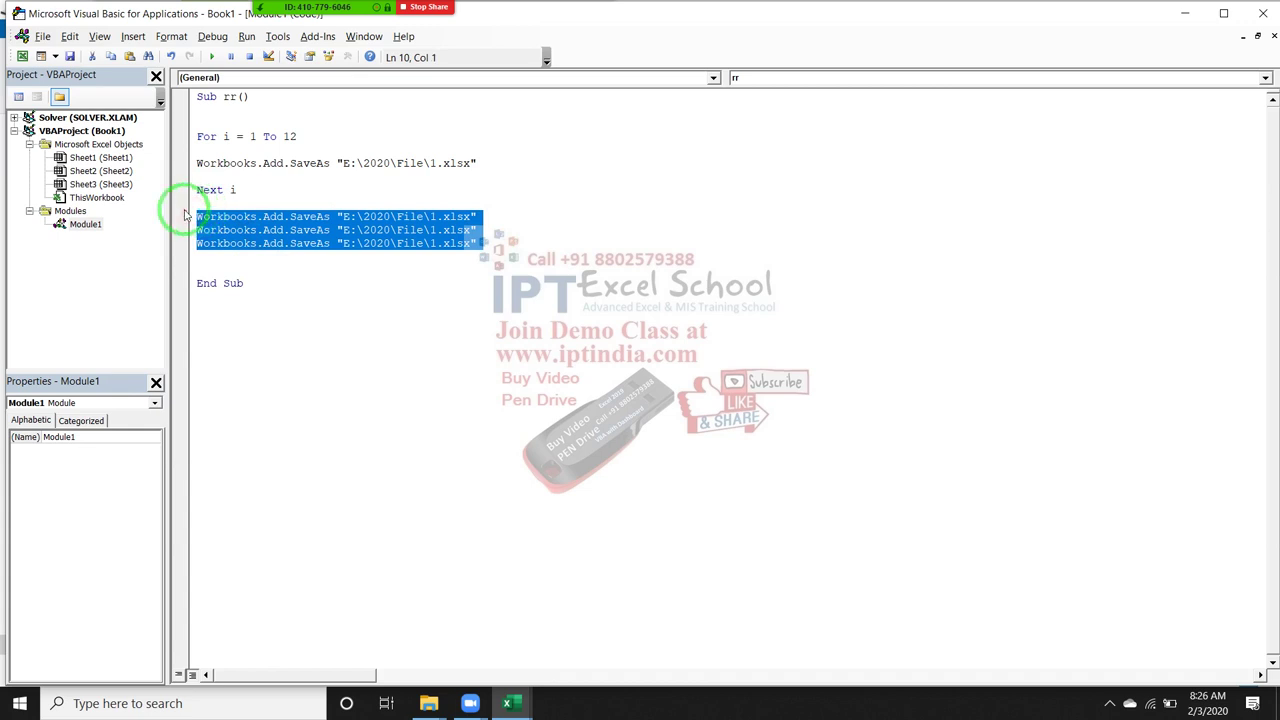
key("Delete")
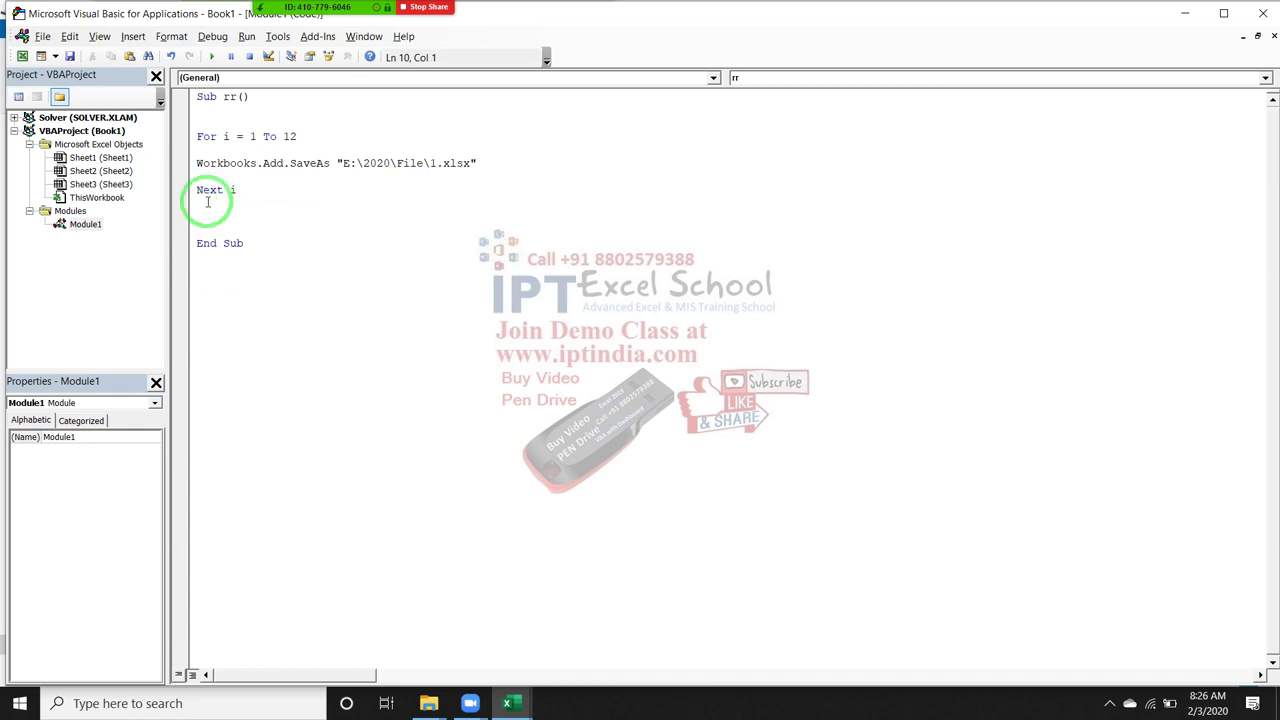
double_click(224, 137)
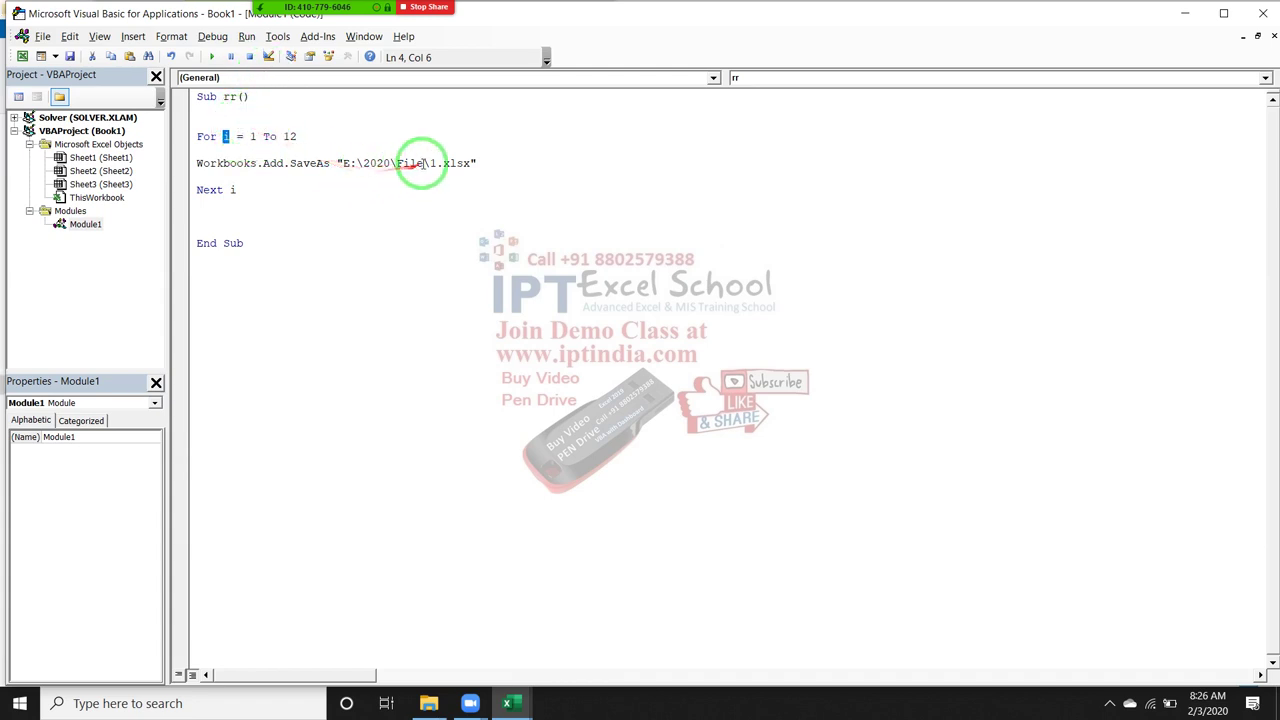
left_click(245, 163)
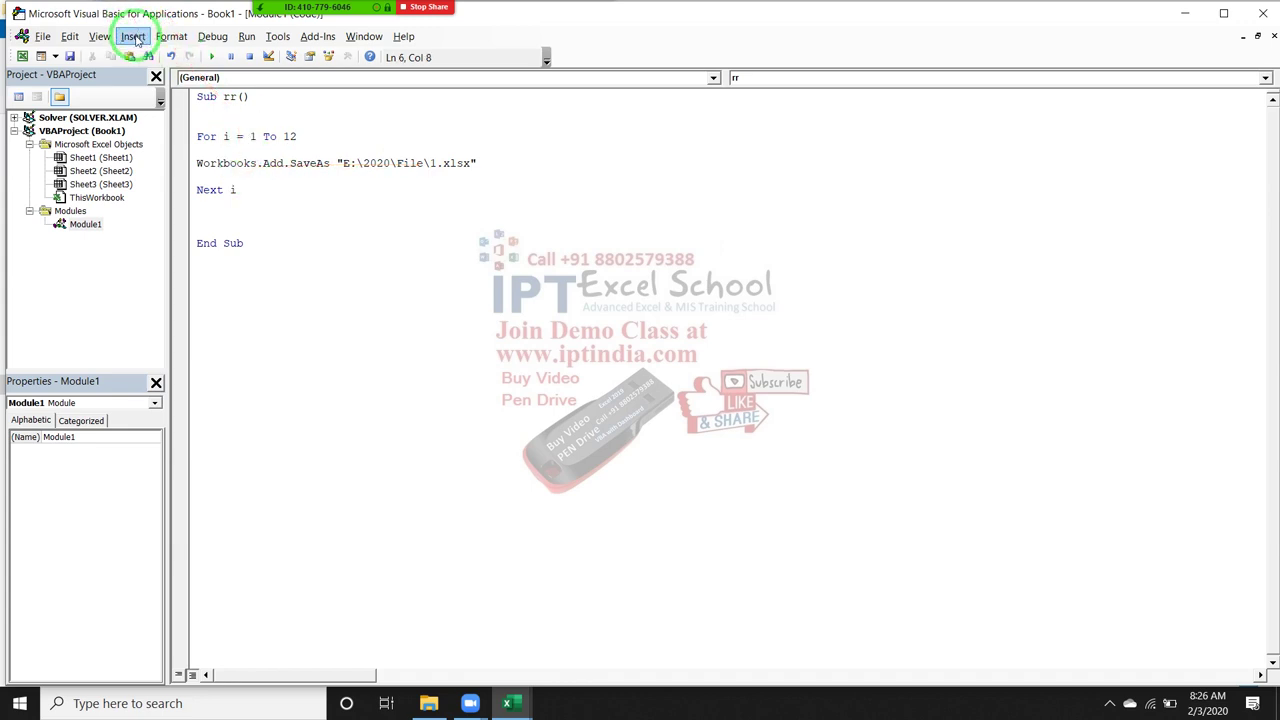
left_click(134, 40)
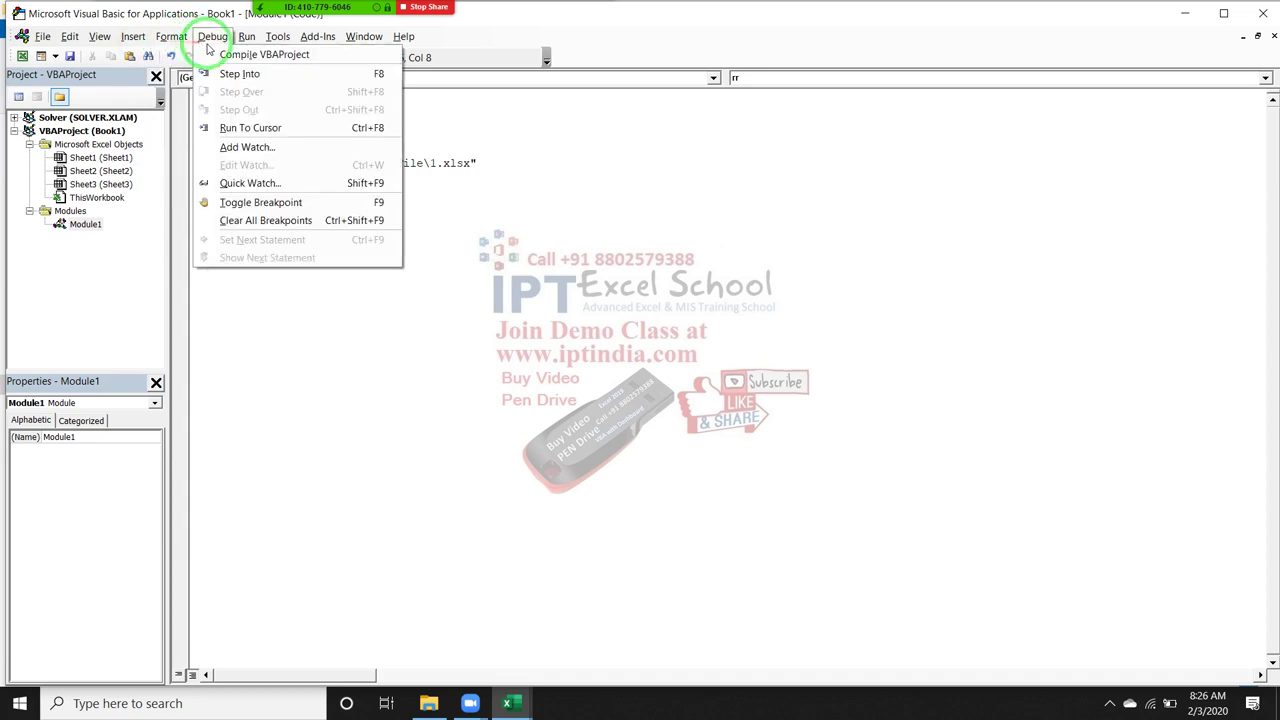
left_click(228, 75)
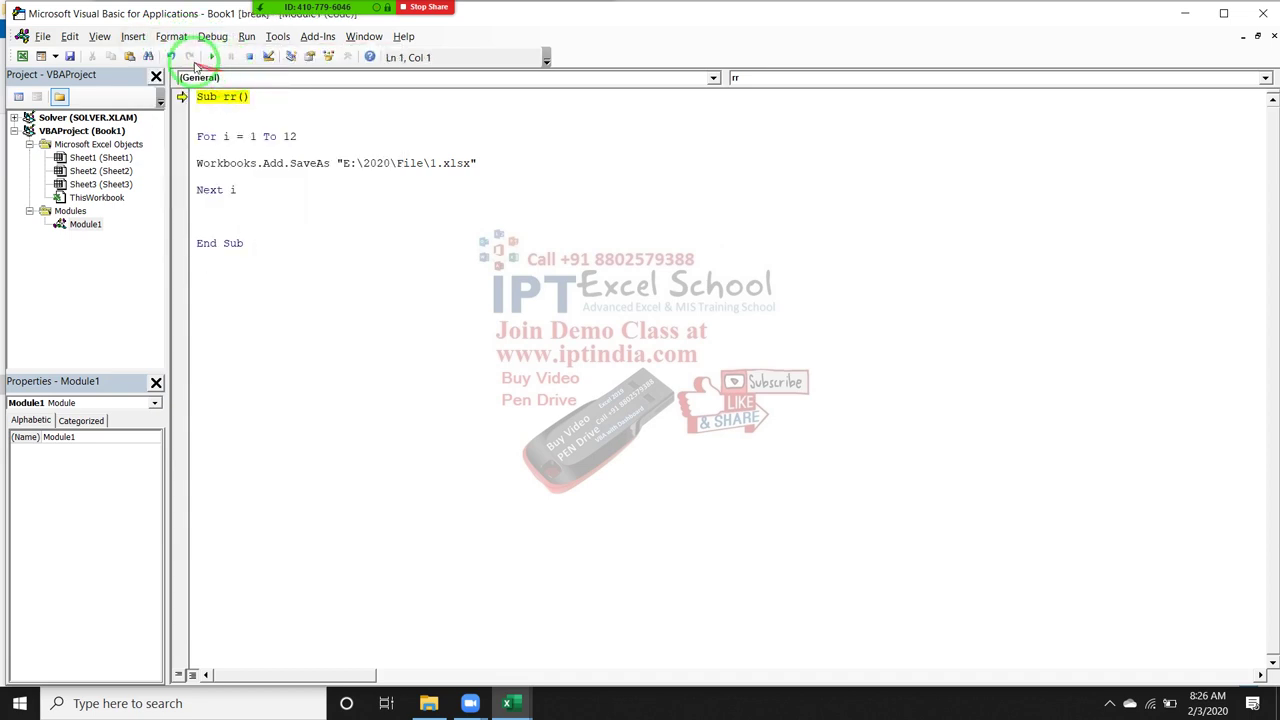
left_click(213, 40)
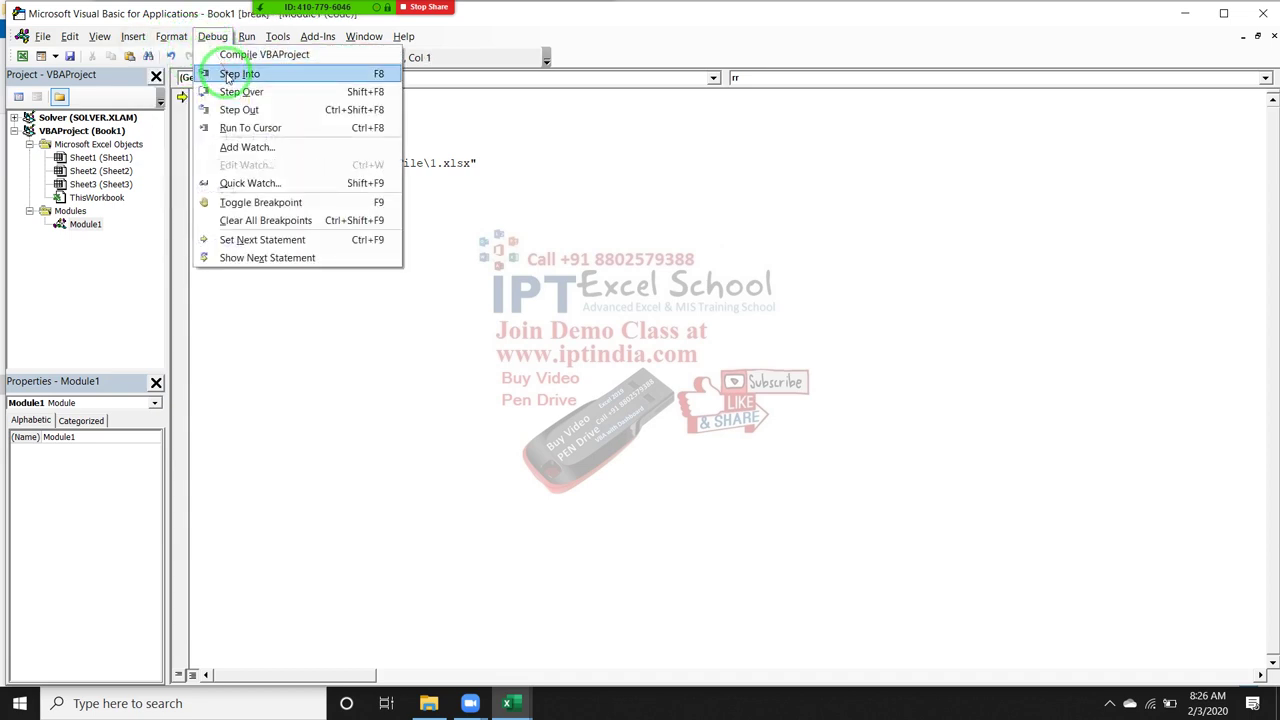
left_click(228, 75)
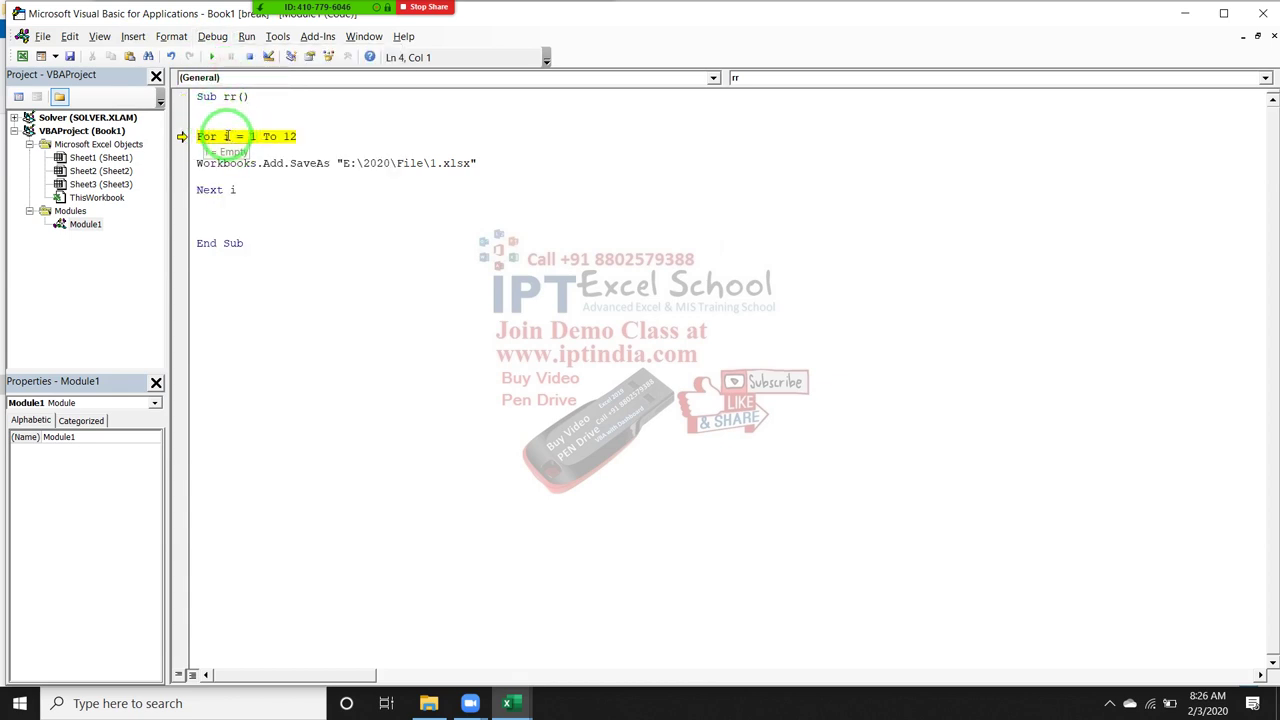
left_click(213, 37)
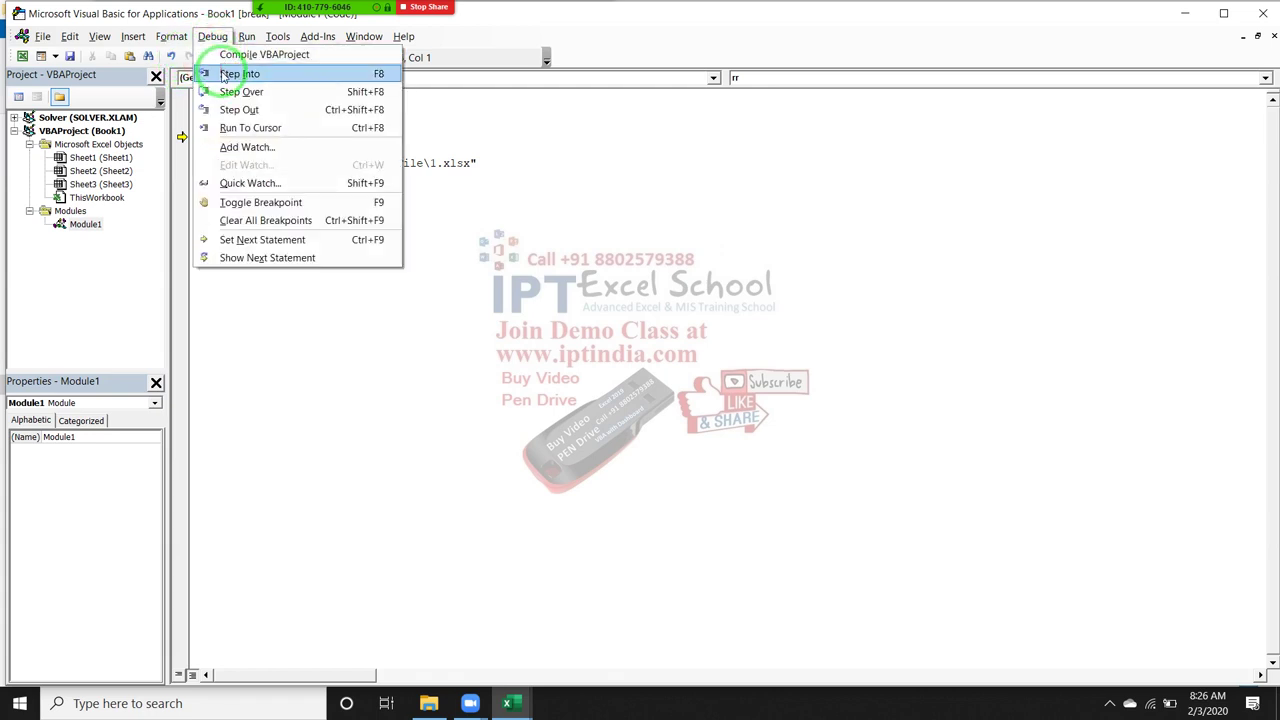
left_click(224, 76)
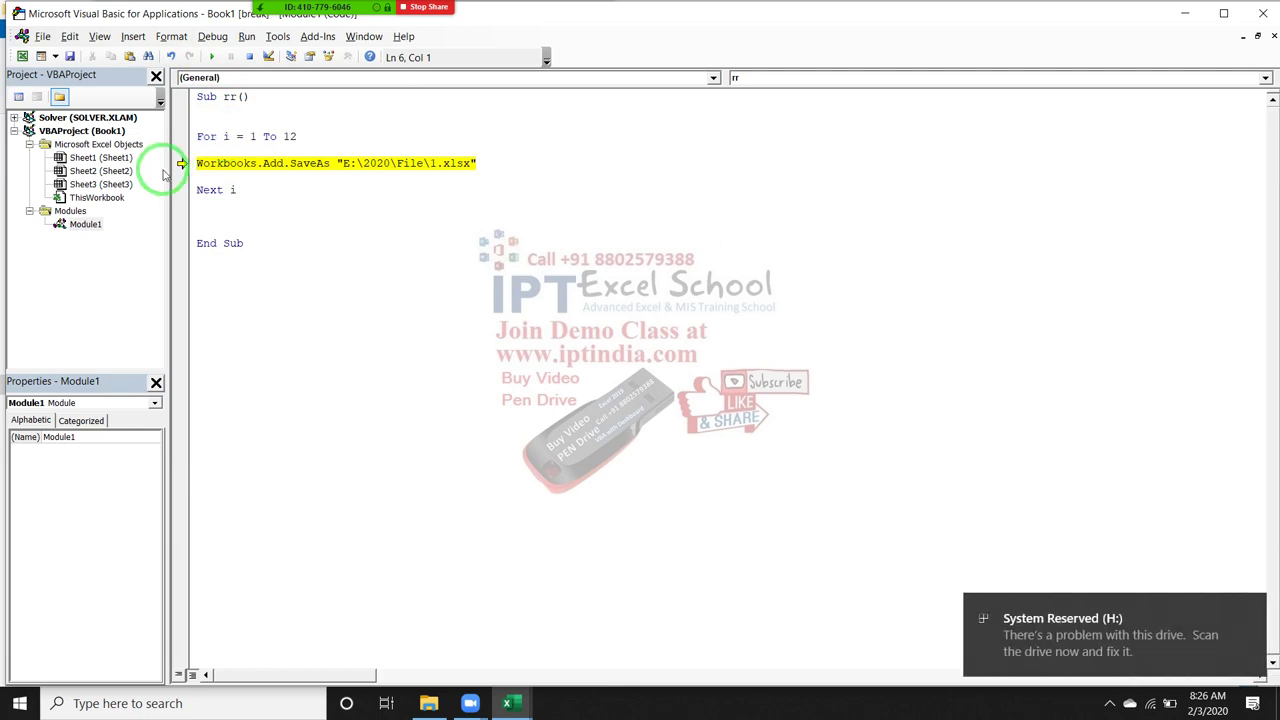
left_click_drag(180, 163, 178, 190)
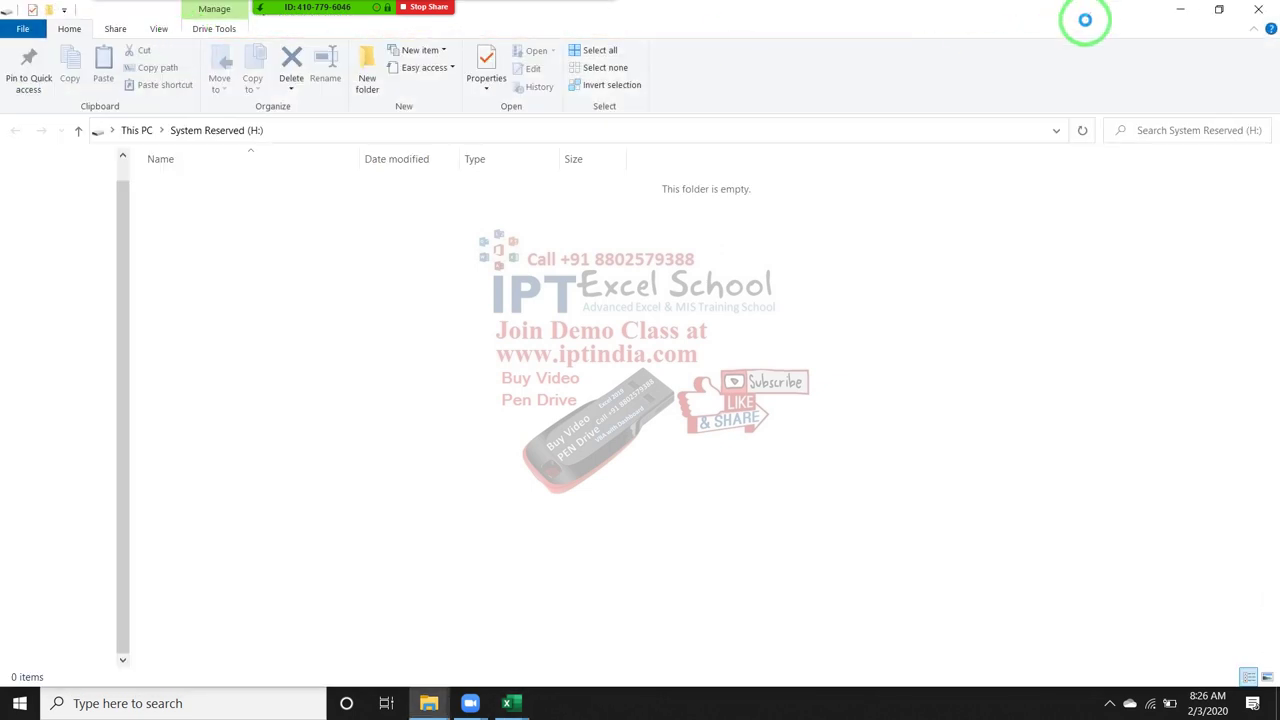
key("super+d")
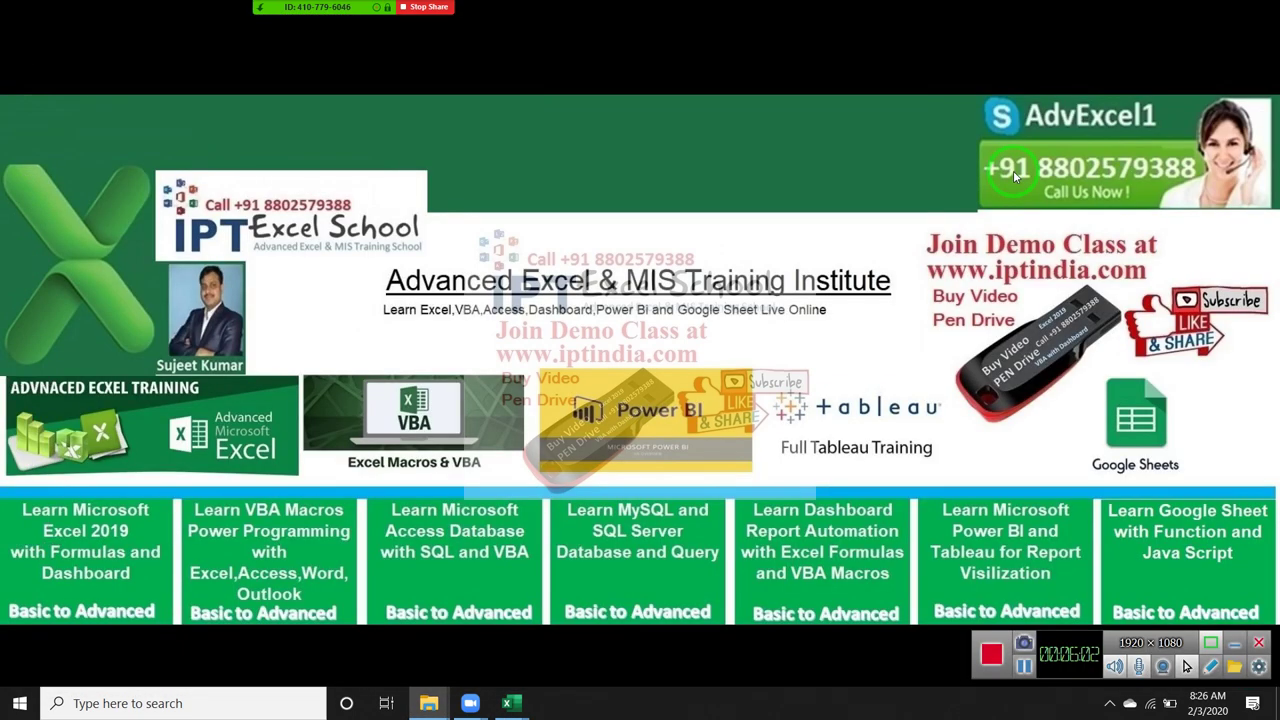
key("alt+Tab")
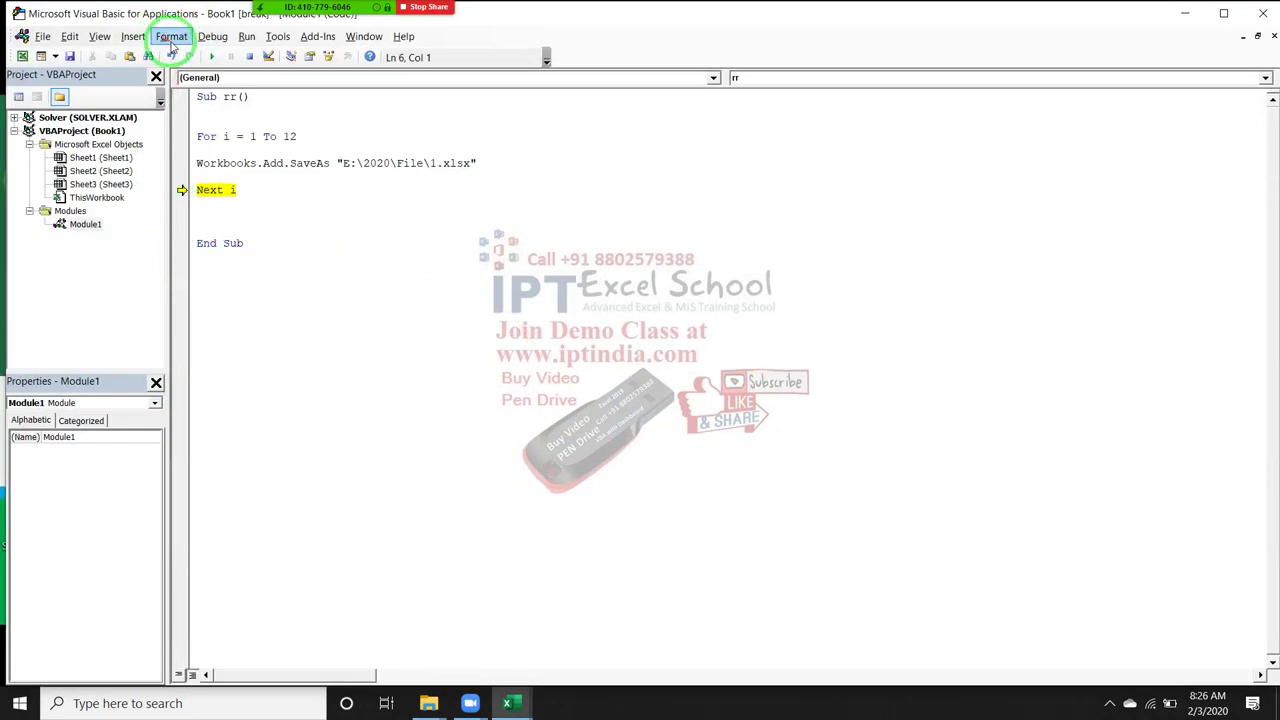
left_click(212, 37)
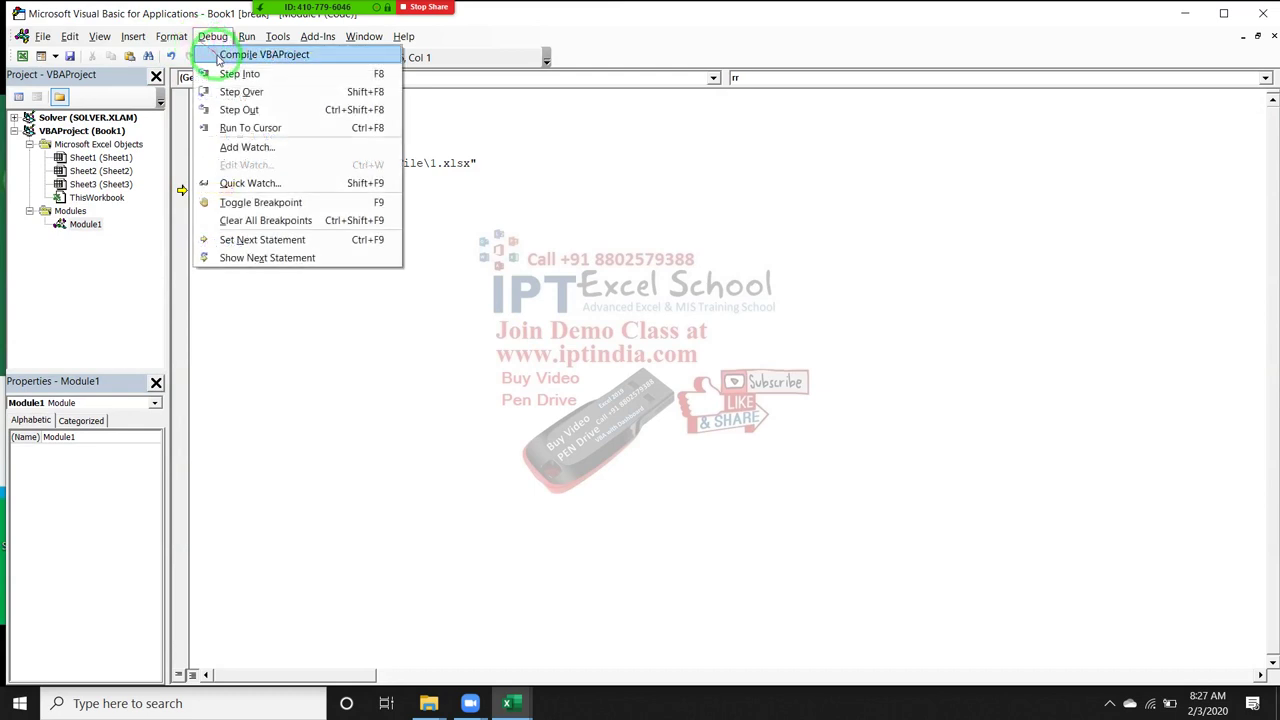
left_click(236, 74)
mouse_move(227, 136)
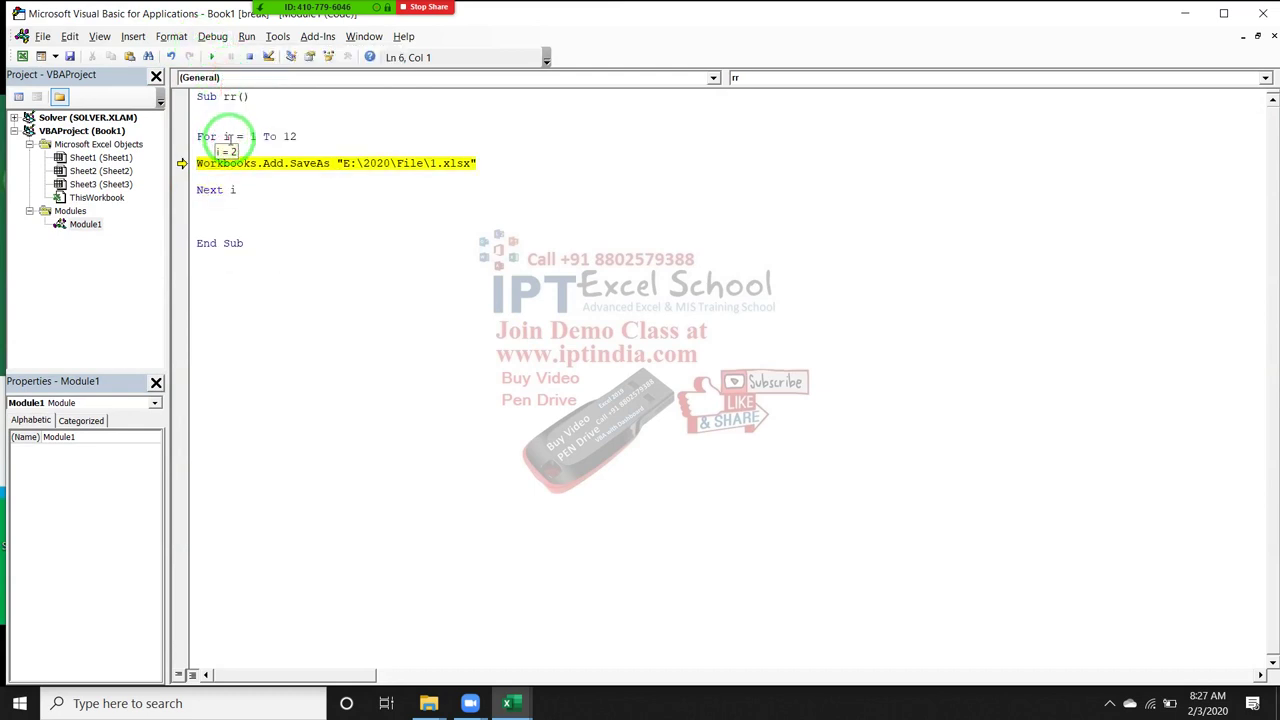
Step: Stop the paused macro and replace the file number 1 with " & i & " in the SaveAs path
left_click(250, 58)
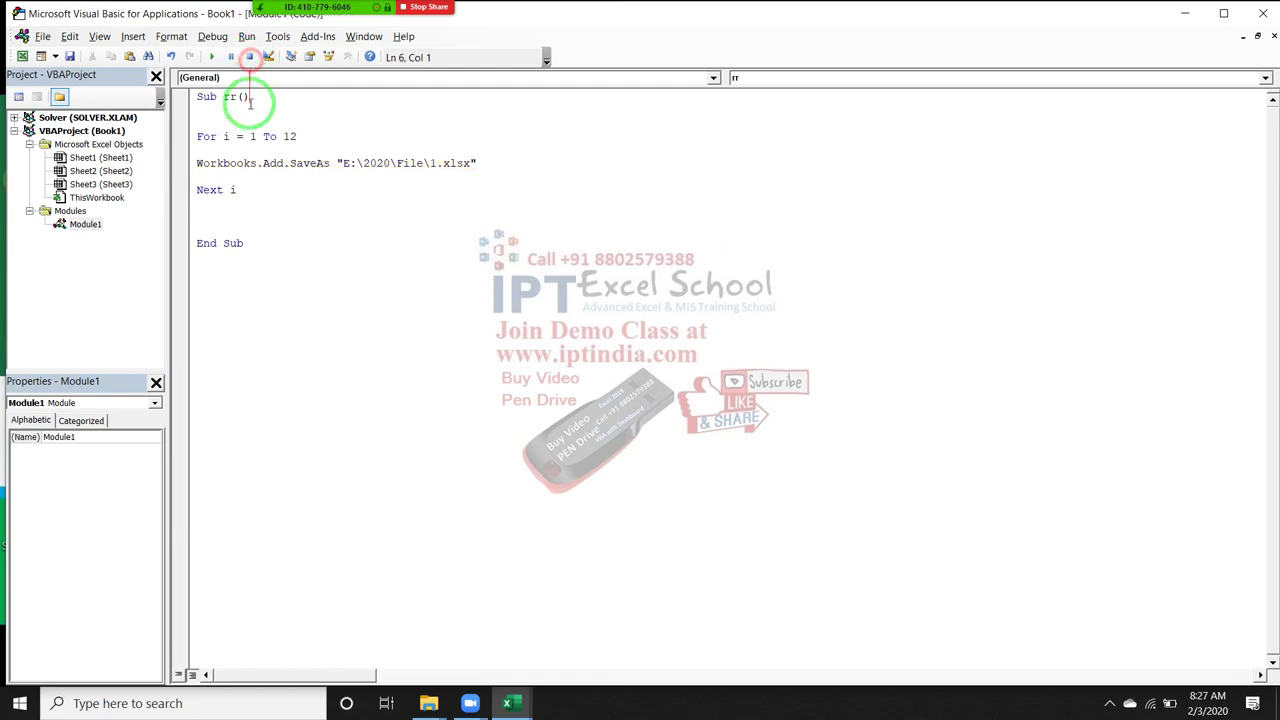
left_click(432, 163)
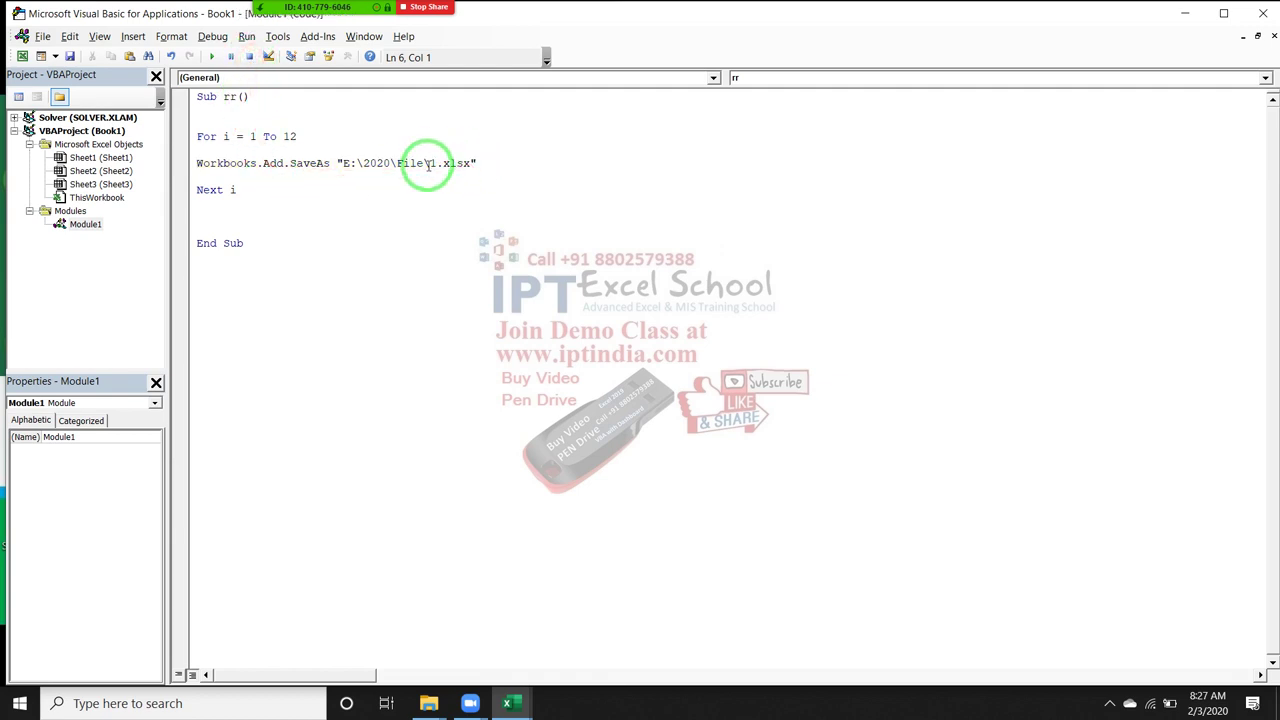
type("\"")
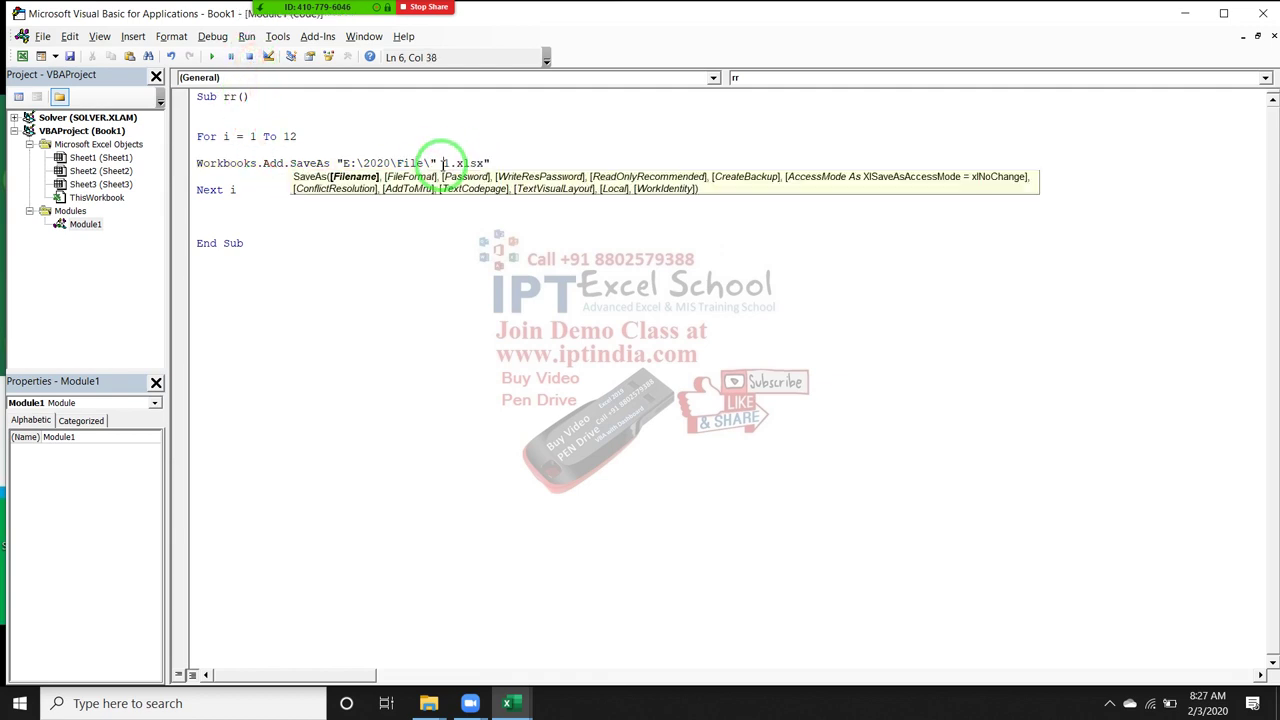
key("Delete")
type("\"")
type("i ")
type("& ")
type("&")
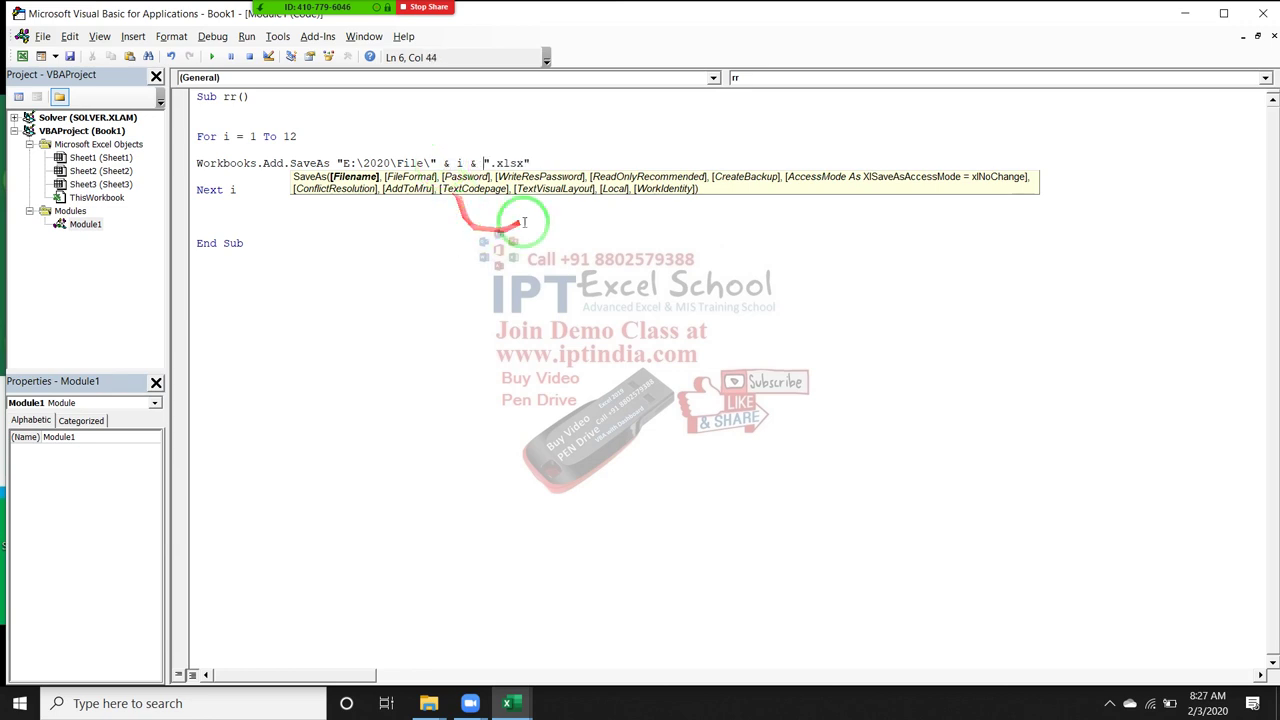
key("ctrl+End")
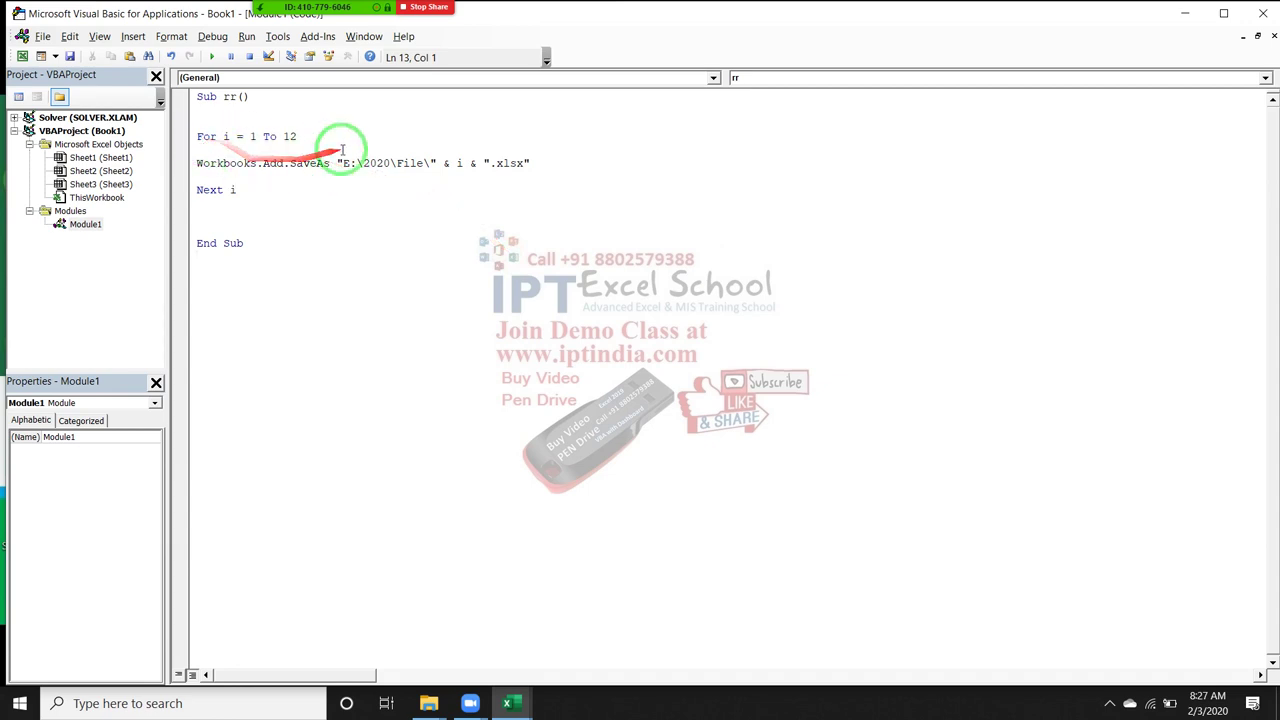
Step: Remove a stray SaveAs copy pasted below Next i and open a blank line above Next i
left_click_drag(337, 163, 536, 164)
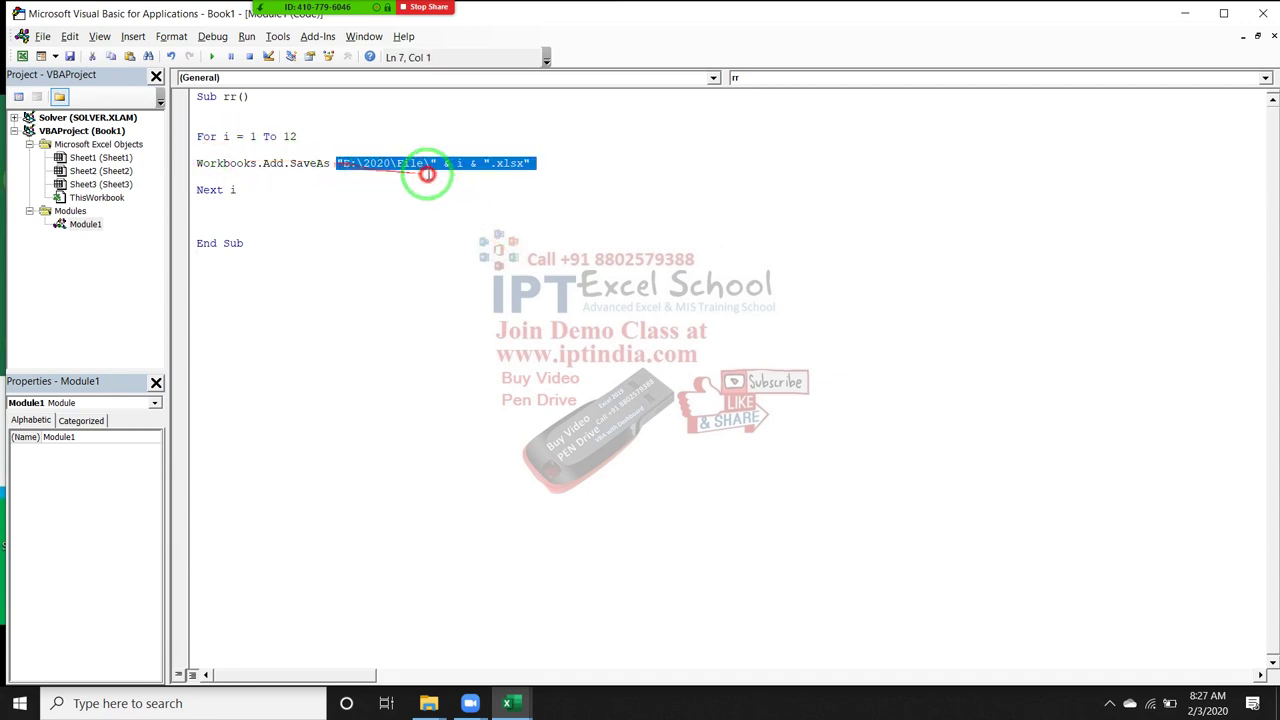
left_click(484, 163)
left_click_drag(531, 163, 343, 163)
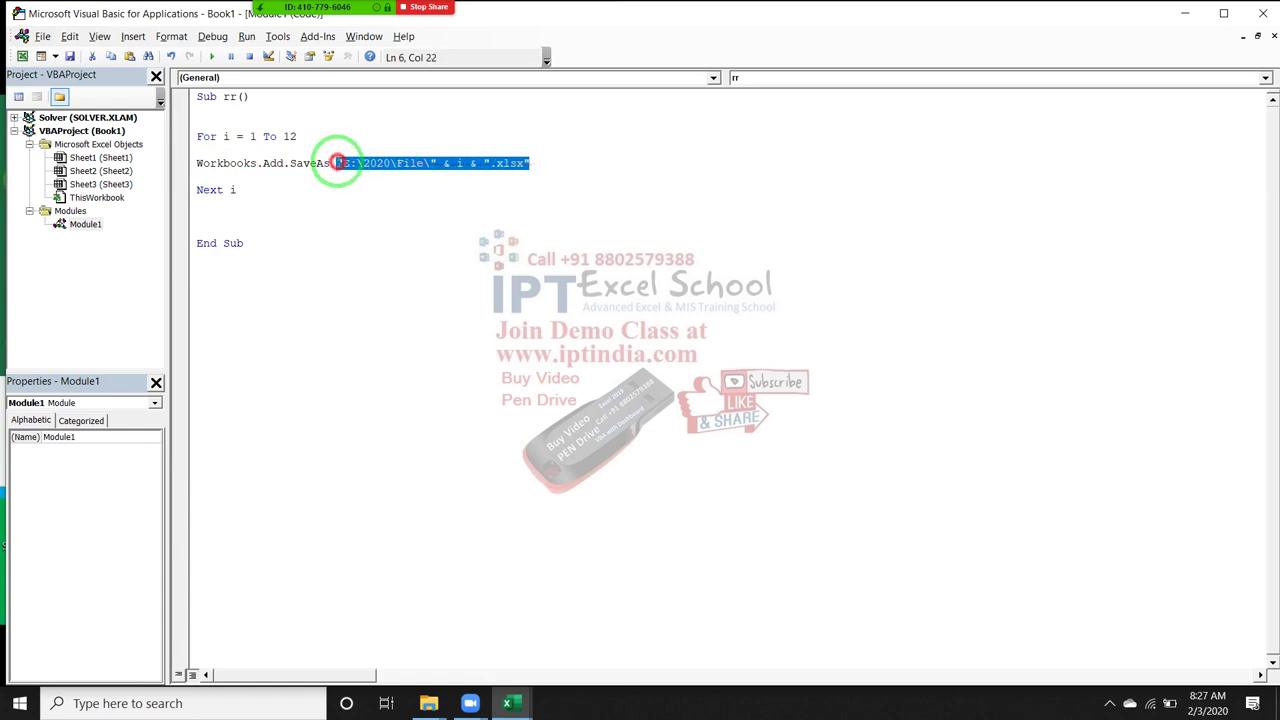
left_click(264, 200)
type("Workbooks.Add.SaveAs \"E:\\2020\\File\\1.xlsx\"")
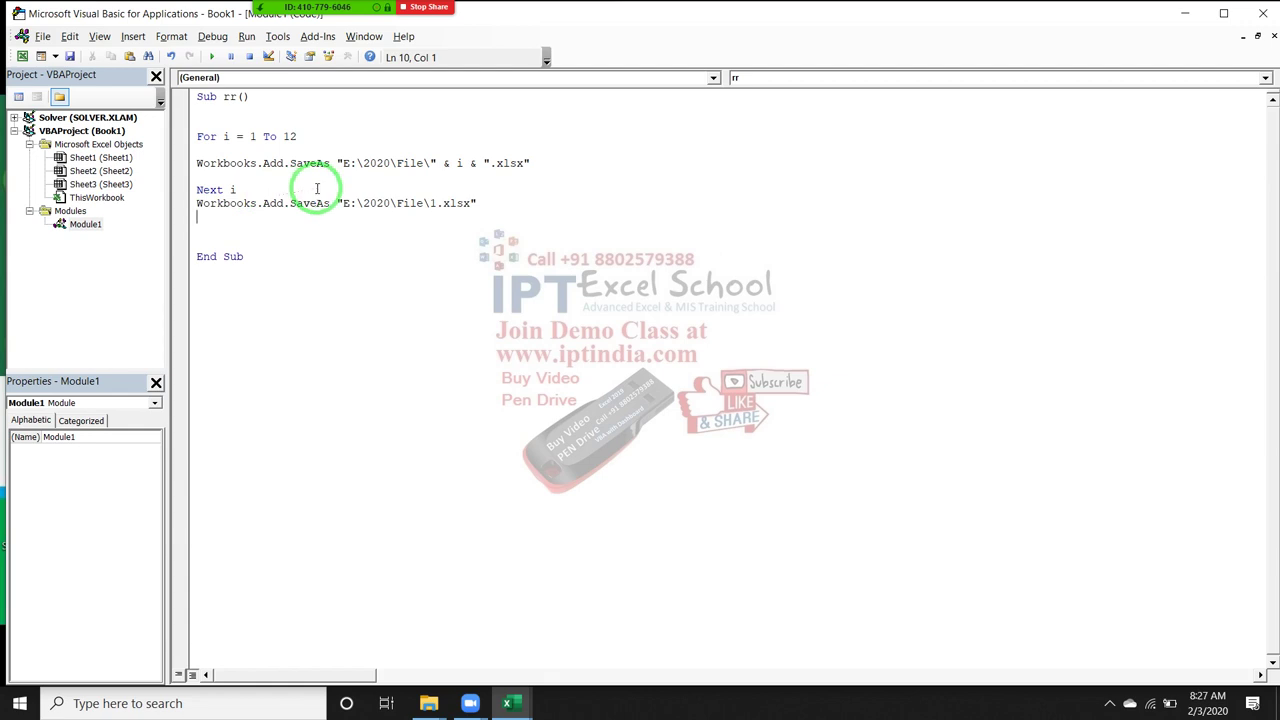
left_click_drag(478, 203, 197, 206)
key("ctrl+x")
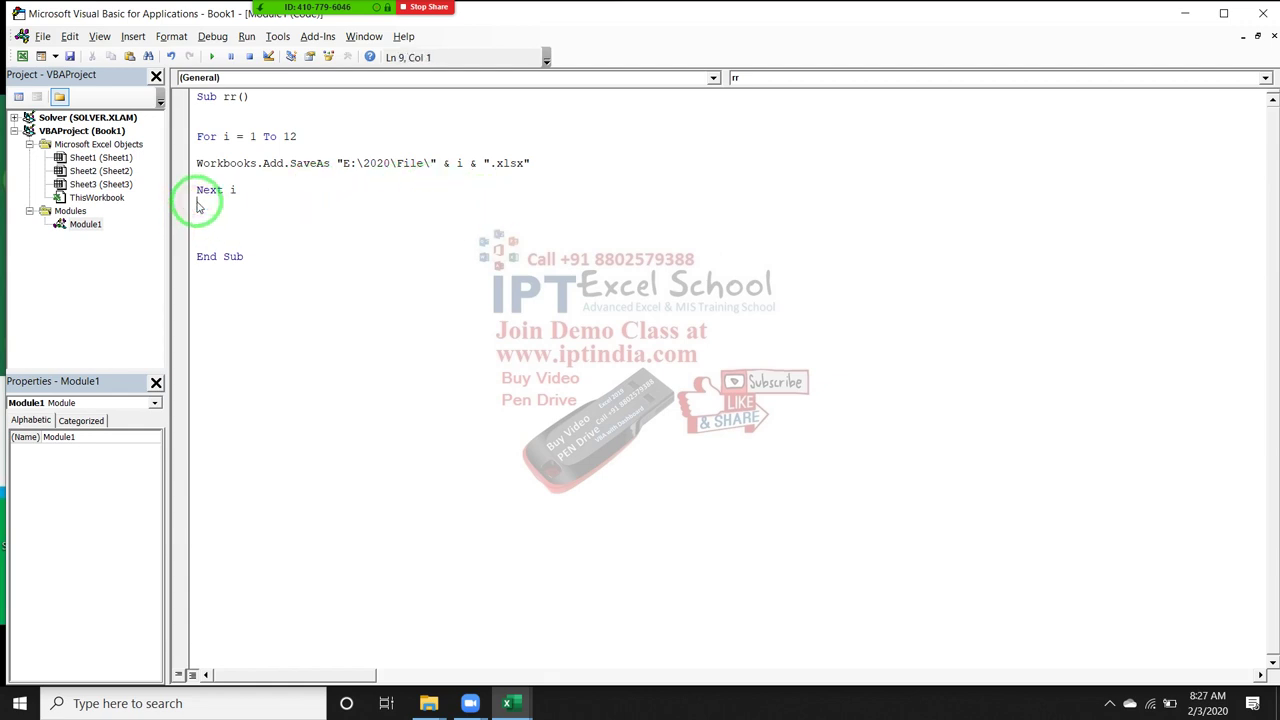
key("Up")
key("Up")
key("Return")
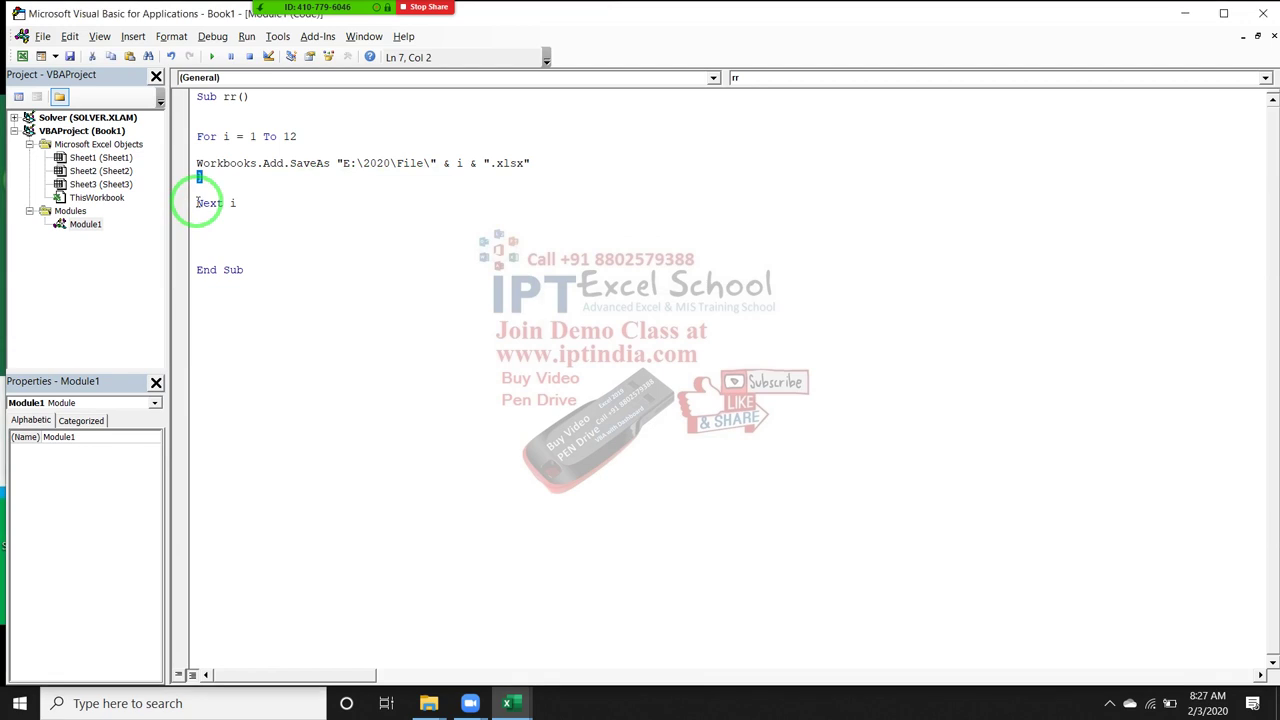
Step: Add the line Sheets.Add , , 31 after the SaveAs statement, before Next i
key("Return")
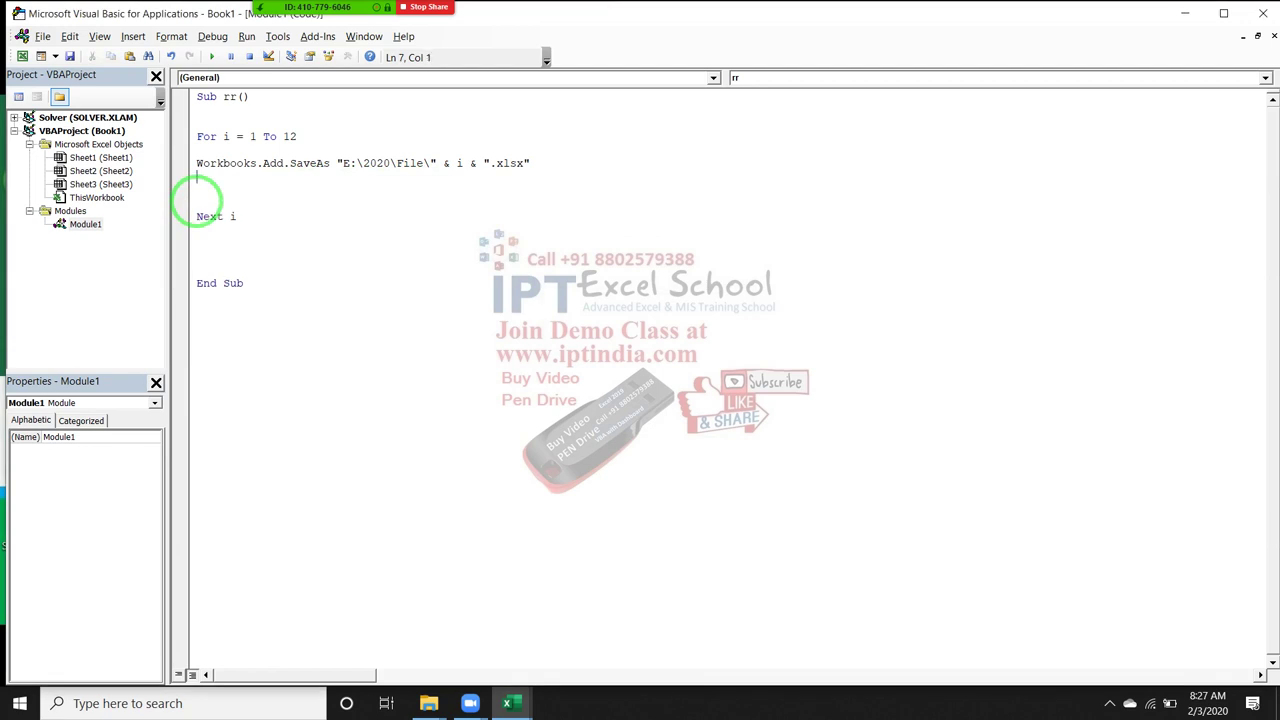
key("Return")
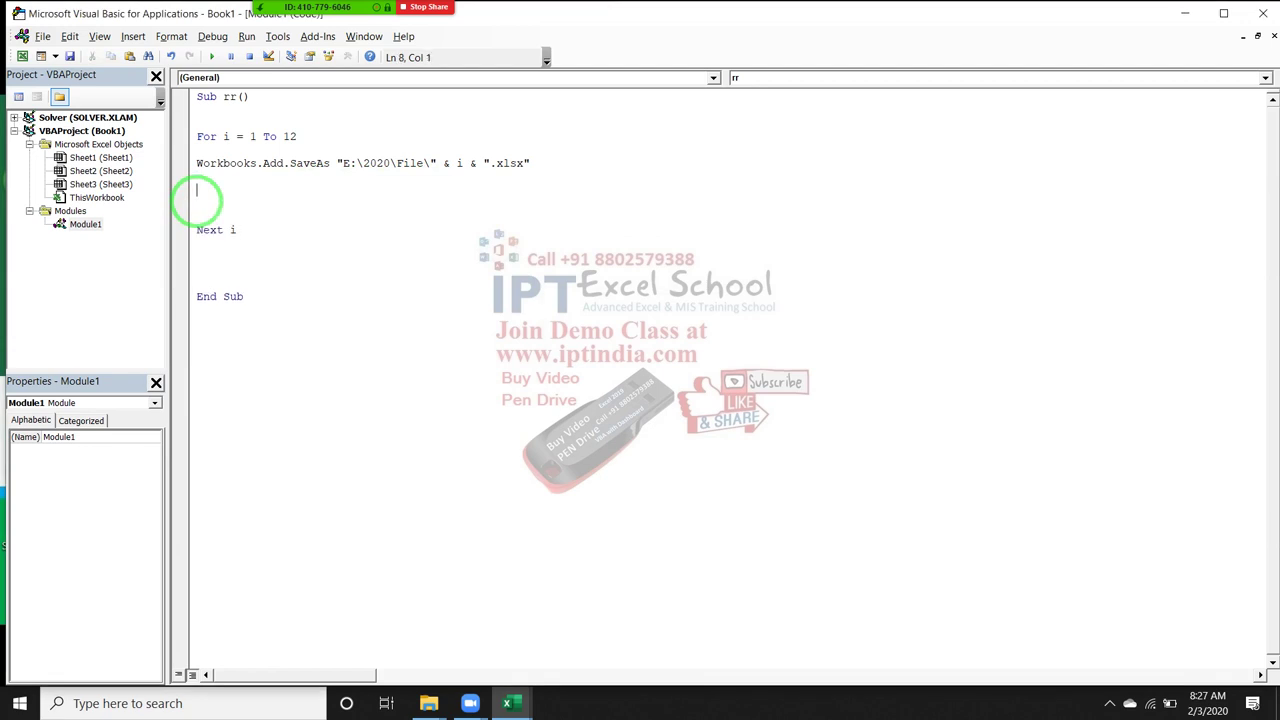
key("Up")
key("Up")
key("shift+End")
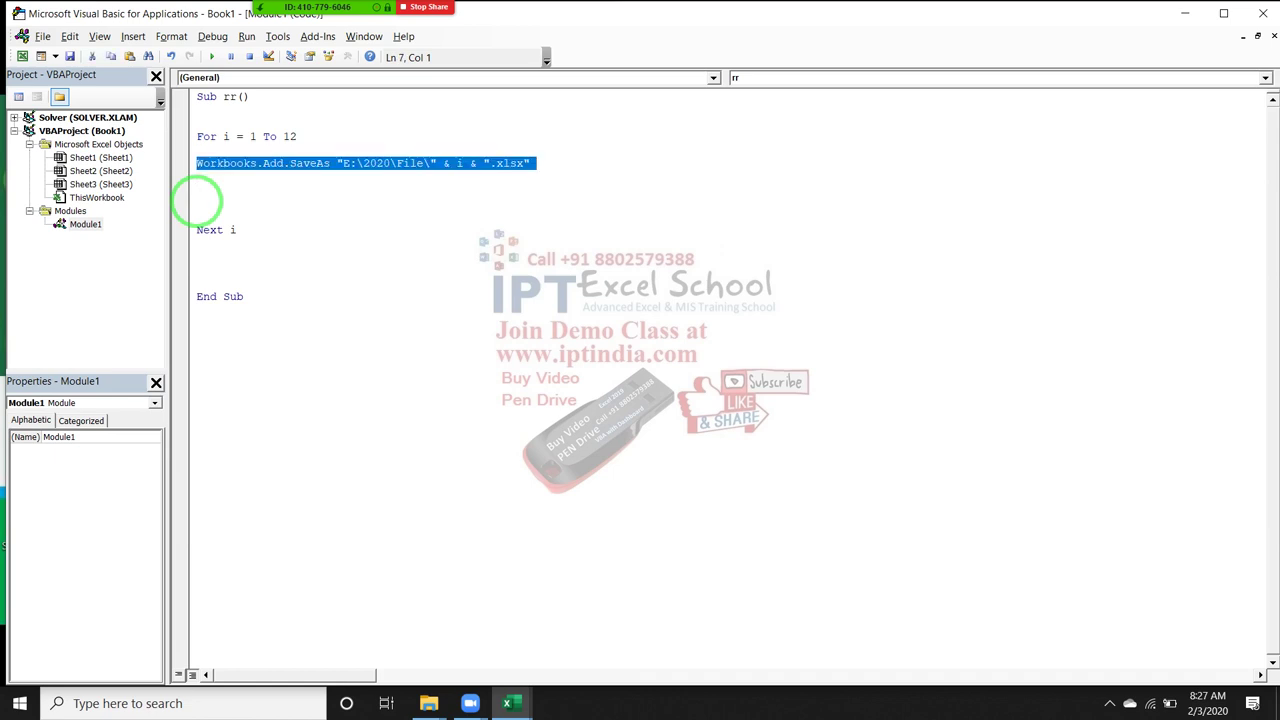
key("Down")
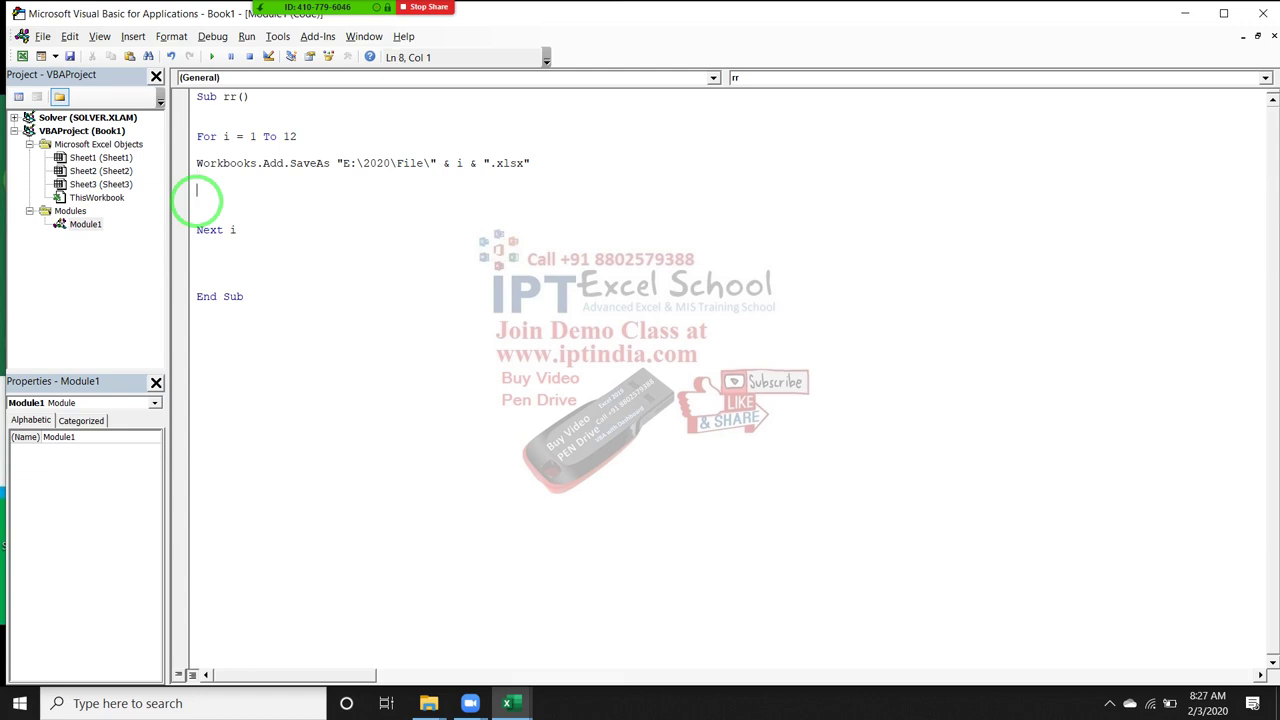
type("sheets")
type(".add ")
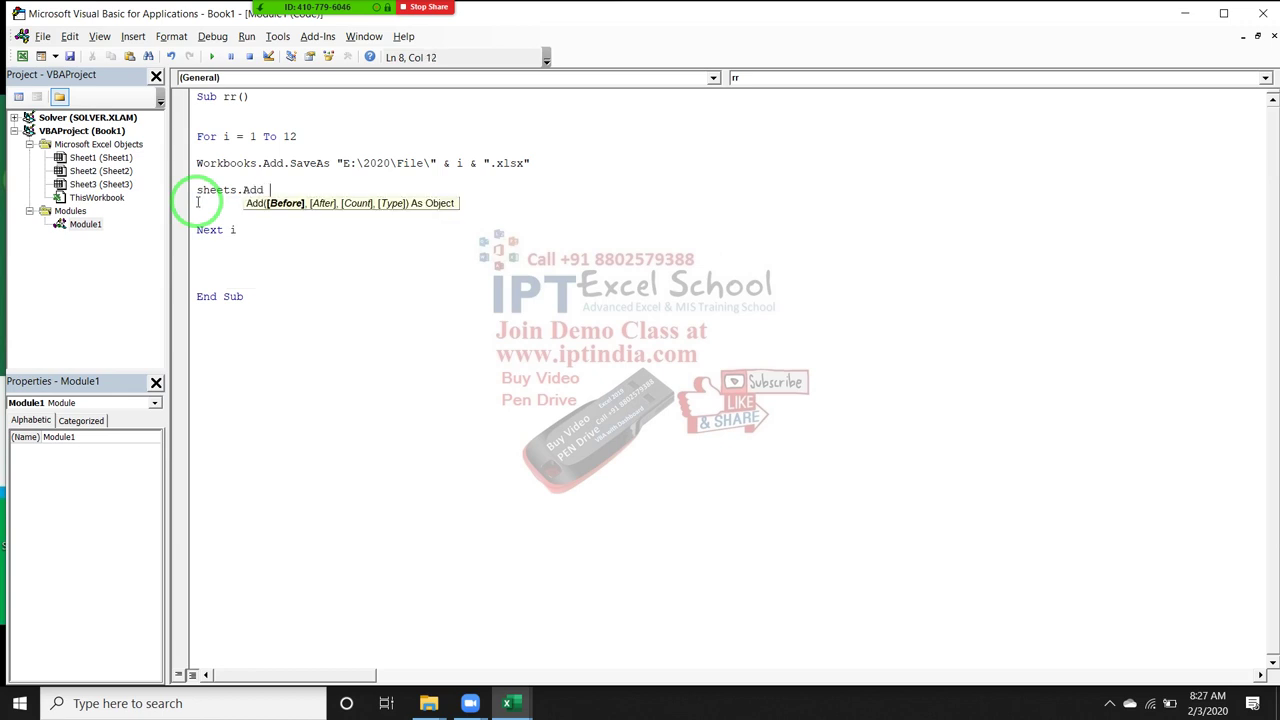
type(",,")
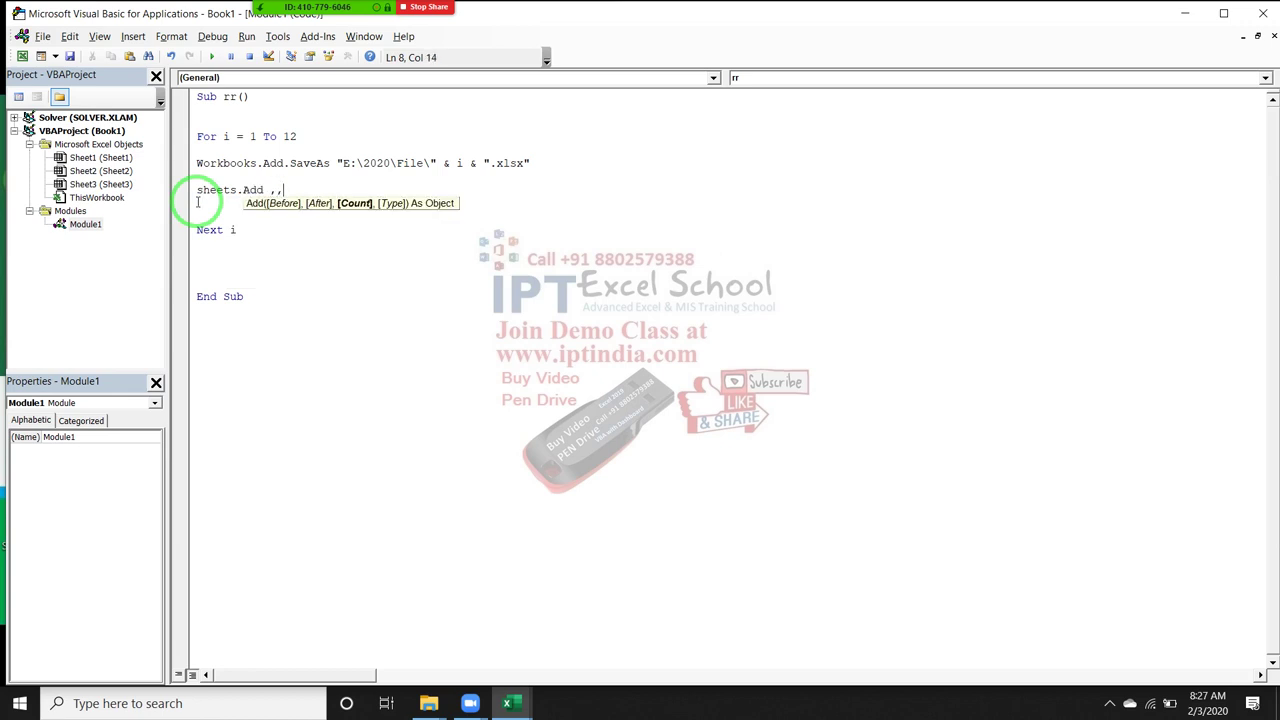
type("31")
key("Return")
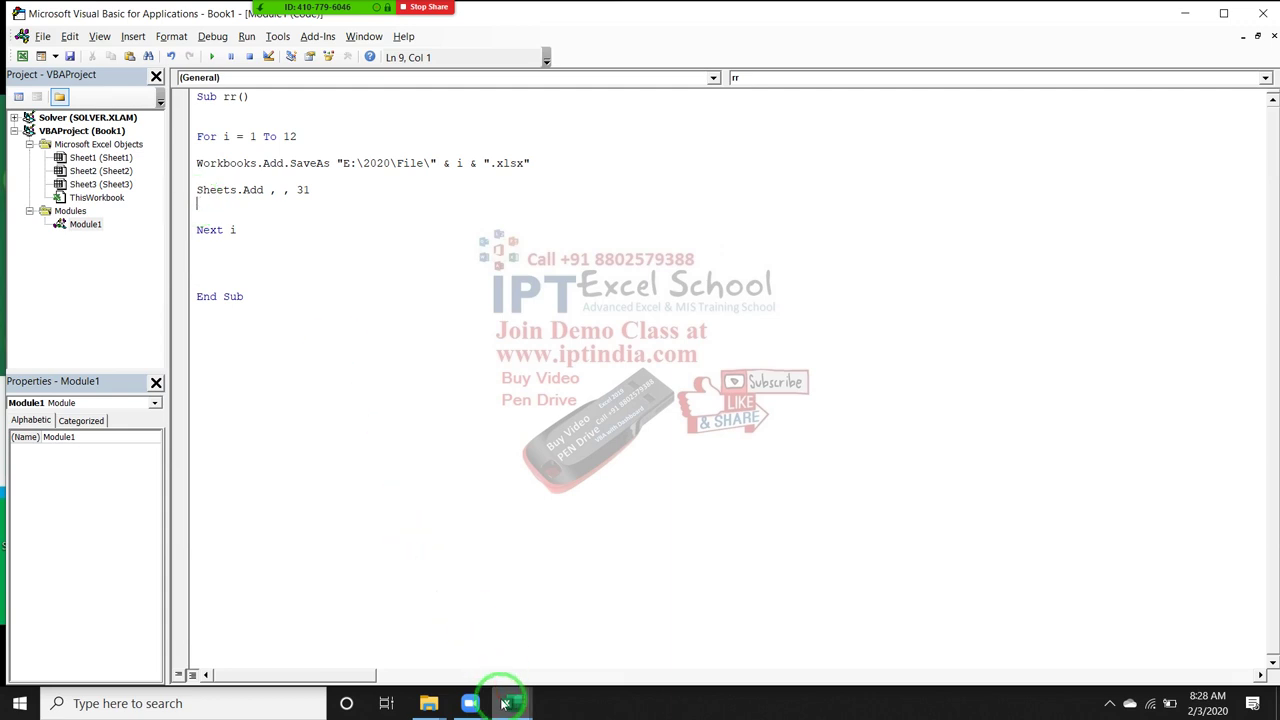
mouse_move(507, 703)
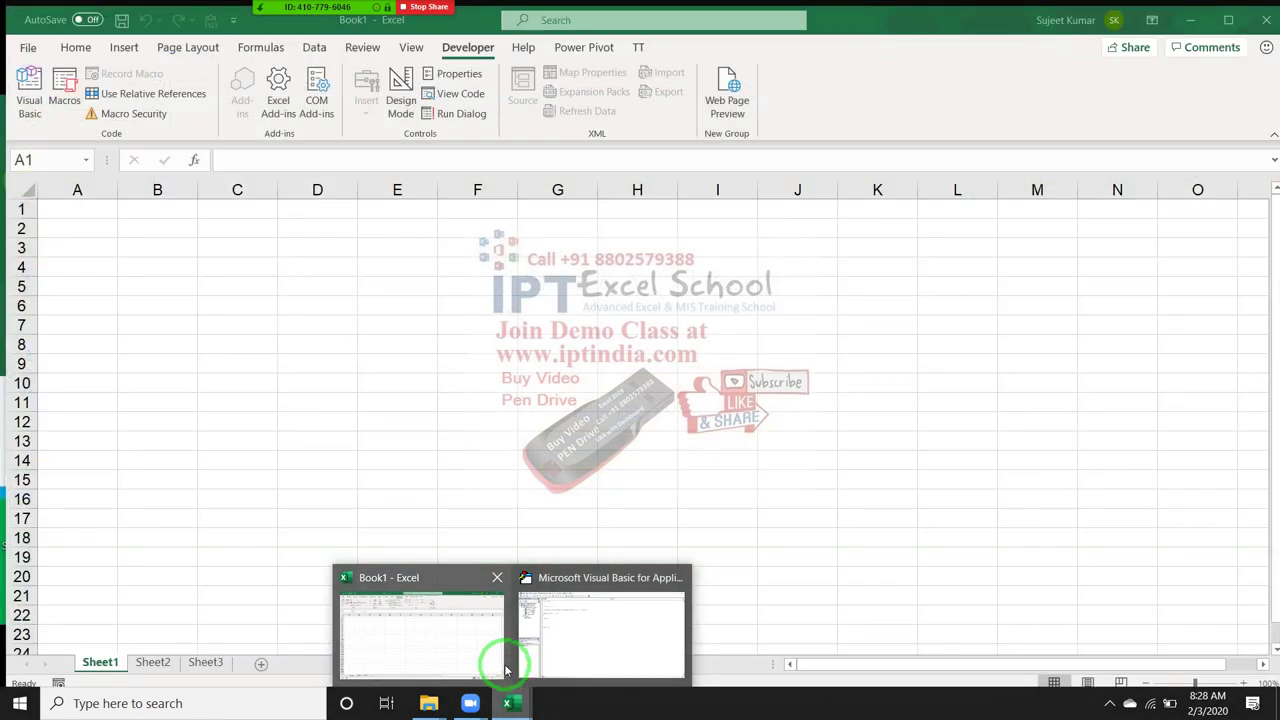
Step: Enter =TODAY() in cell D3 to show today's date
left_click(452, 640)
left_click(294, 240)
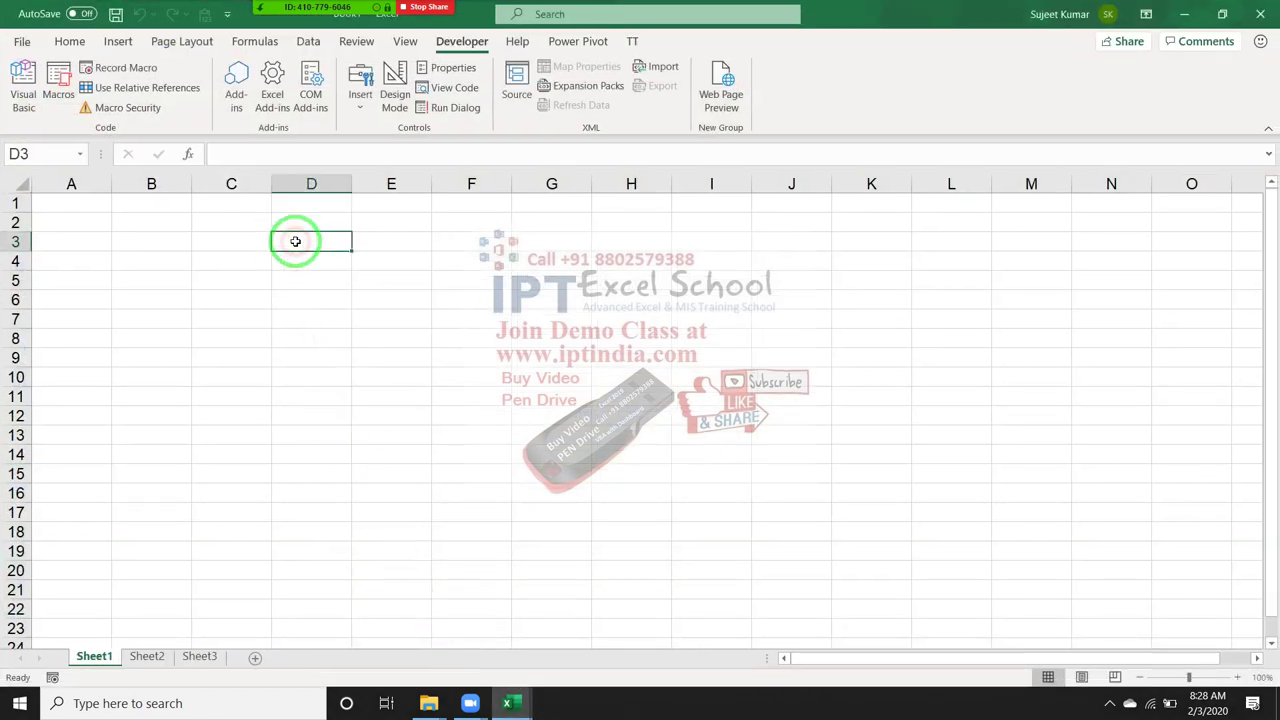
type("t")
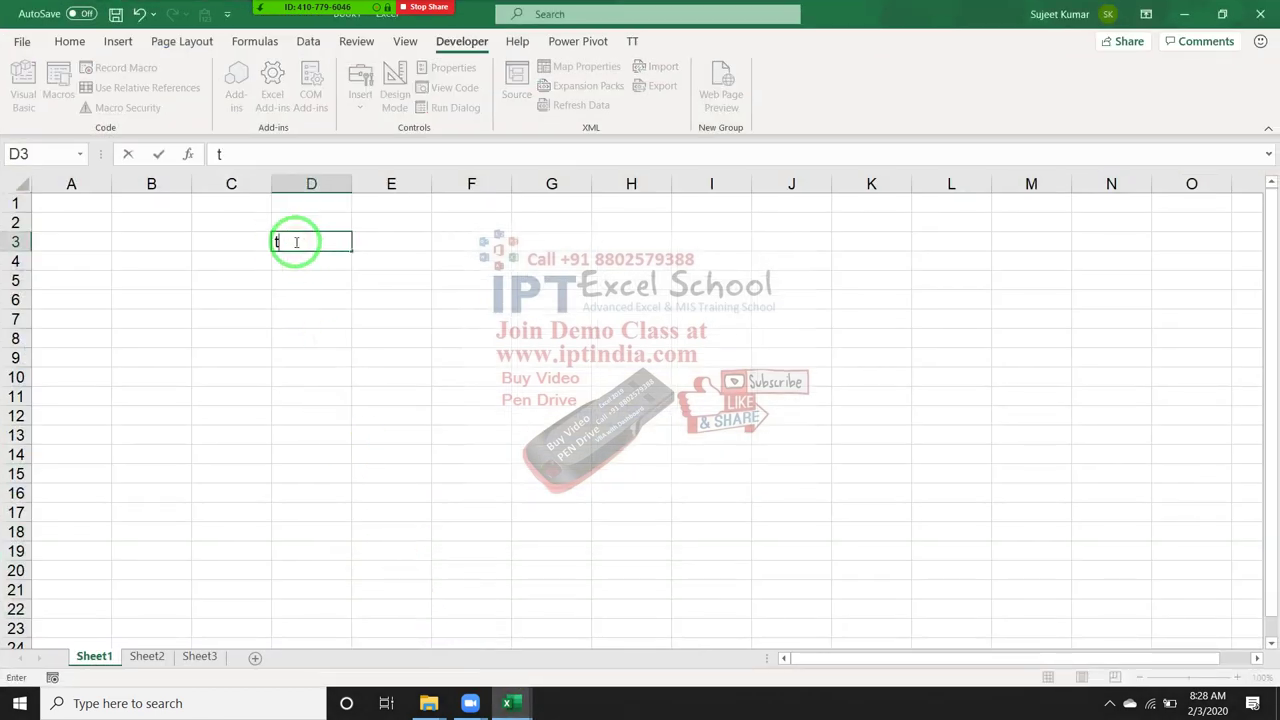
key("BackSpace")
type("=")
type("g")
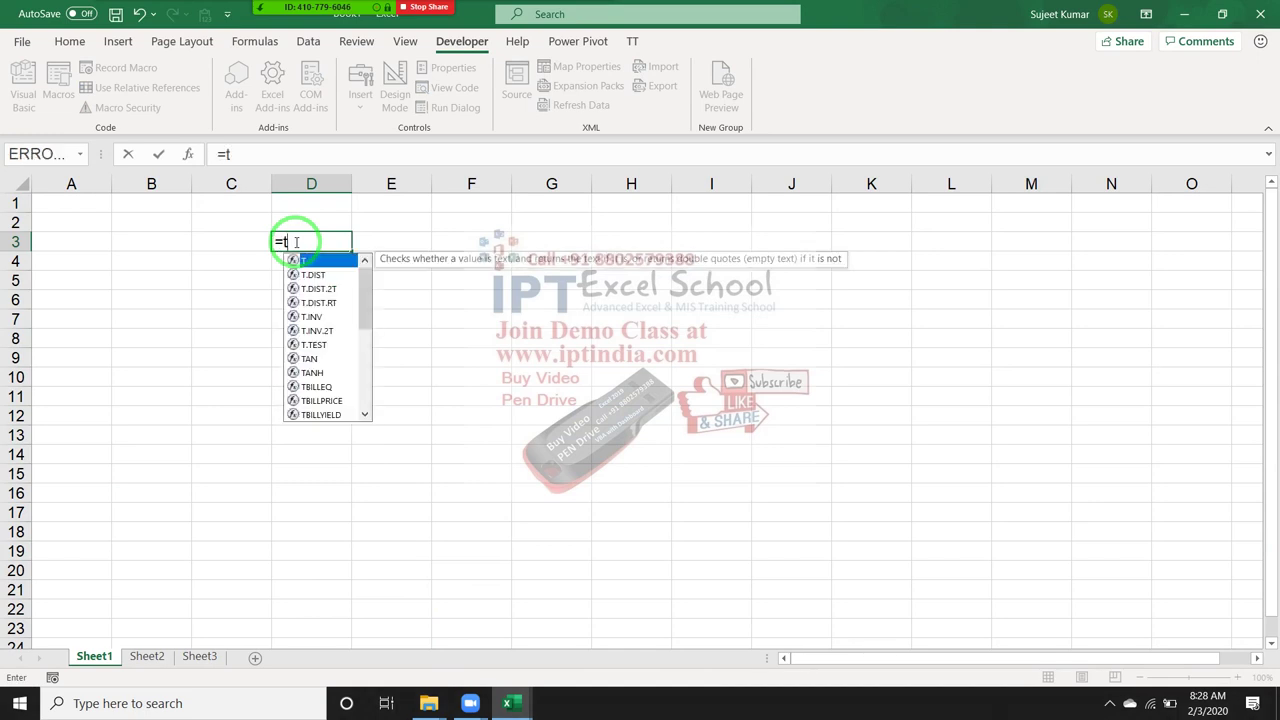
type("e")
key("Tab")
key("BackSpace")
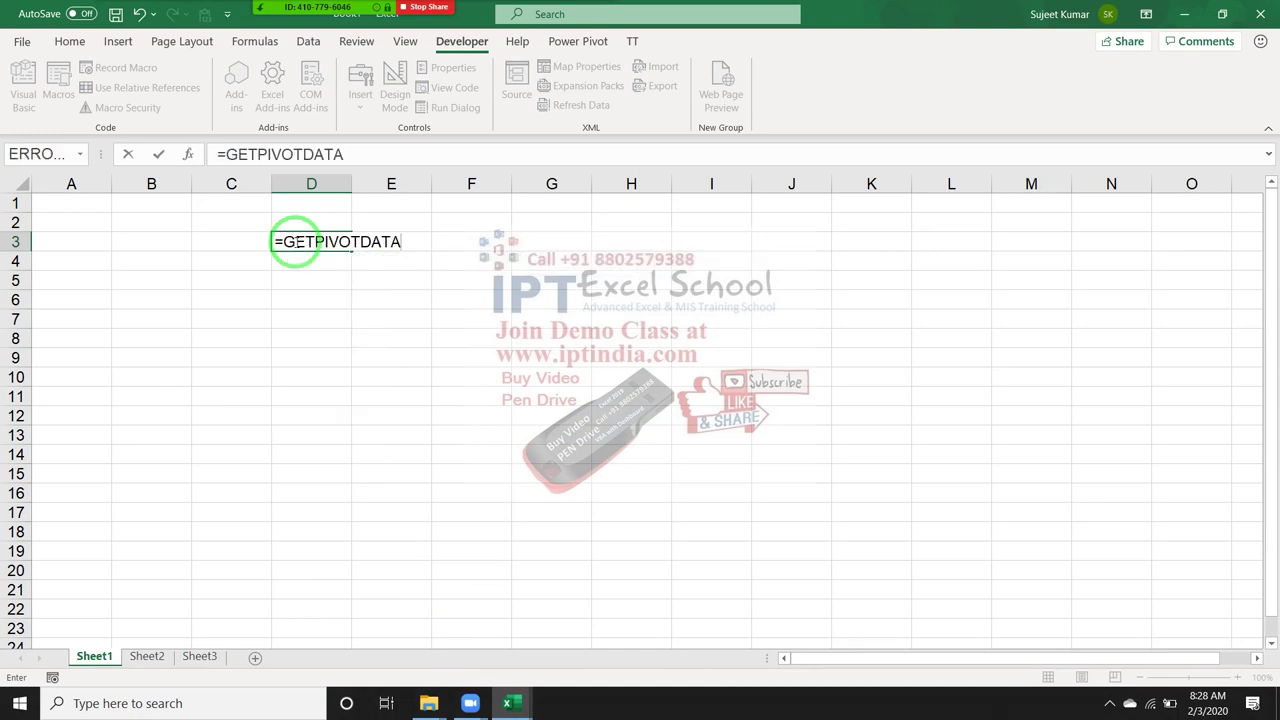
key("Escape")
type("=t")
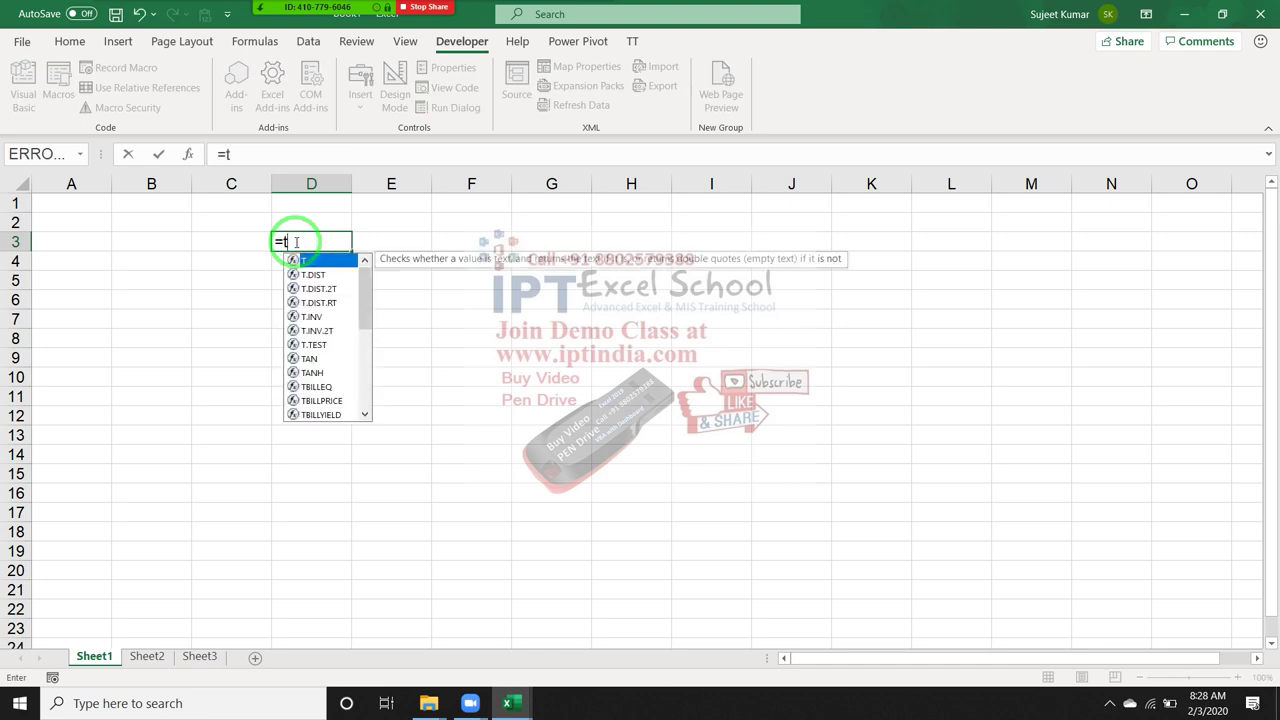
type("od")
key("Tab")
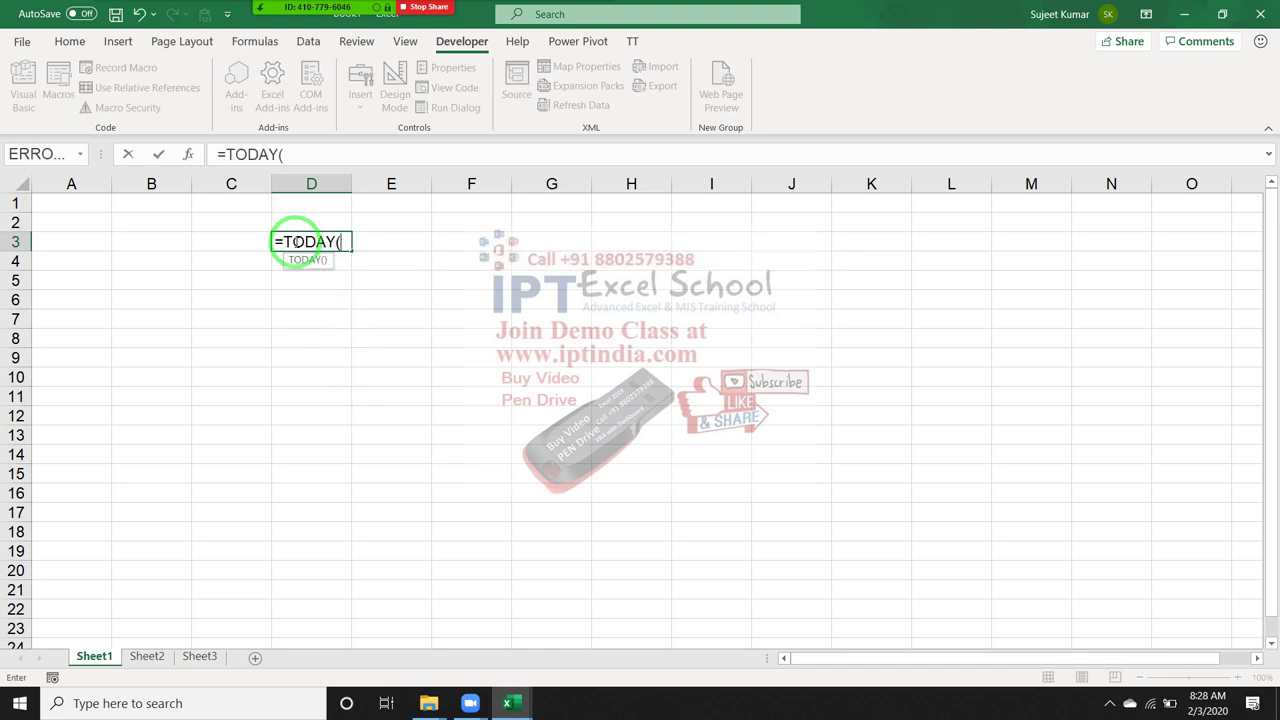
type(")")
key("Return")
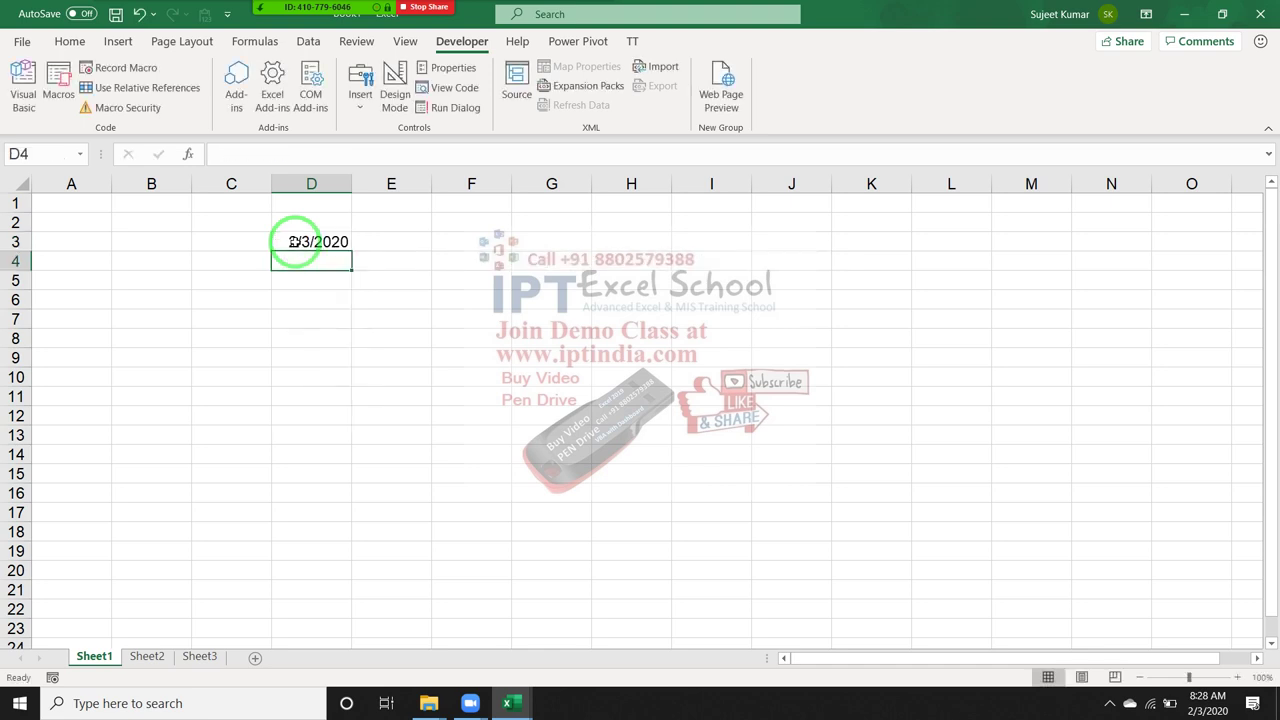
Step: Enter =EOMONTH(D3,0) in E3 and format it as a date (29-Feb-20)
left_click(410, 225)
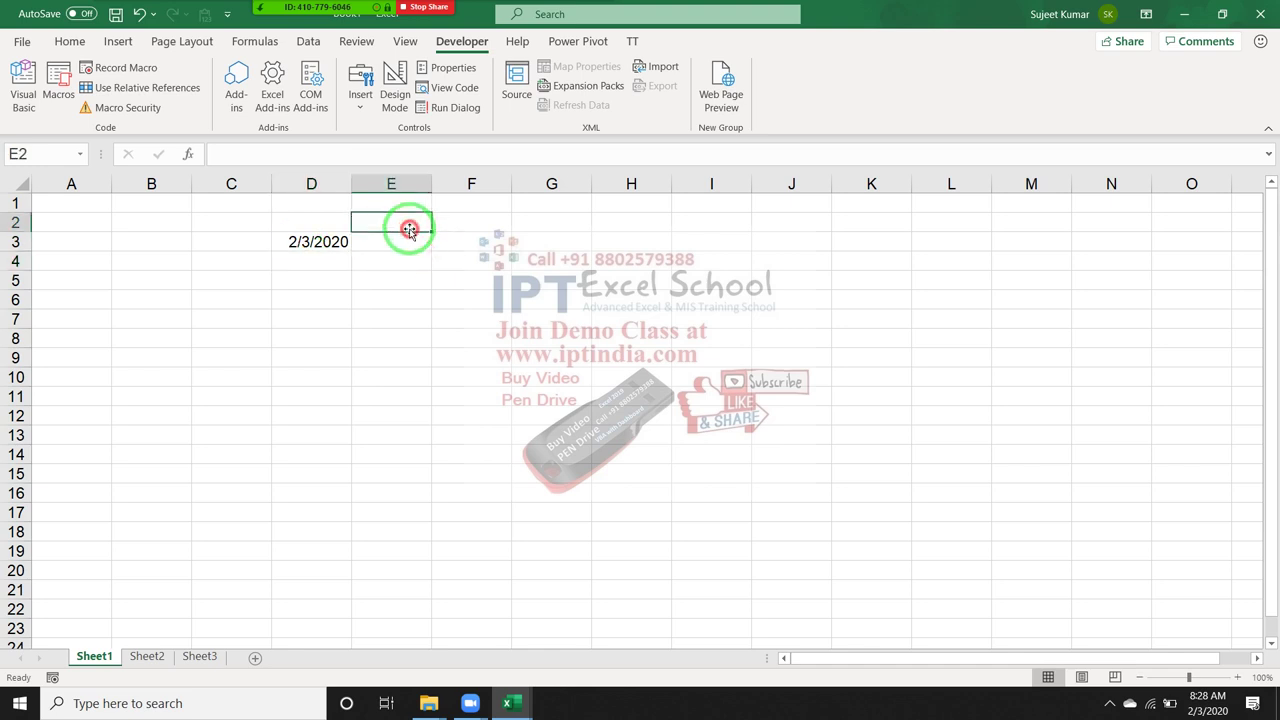
left_click(409, 241)
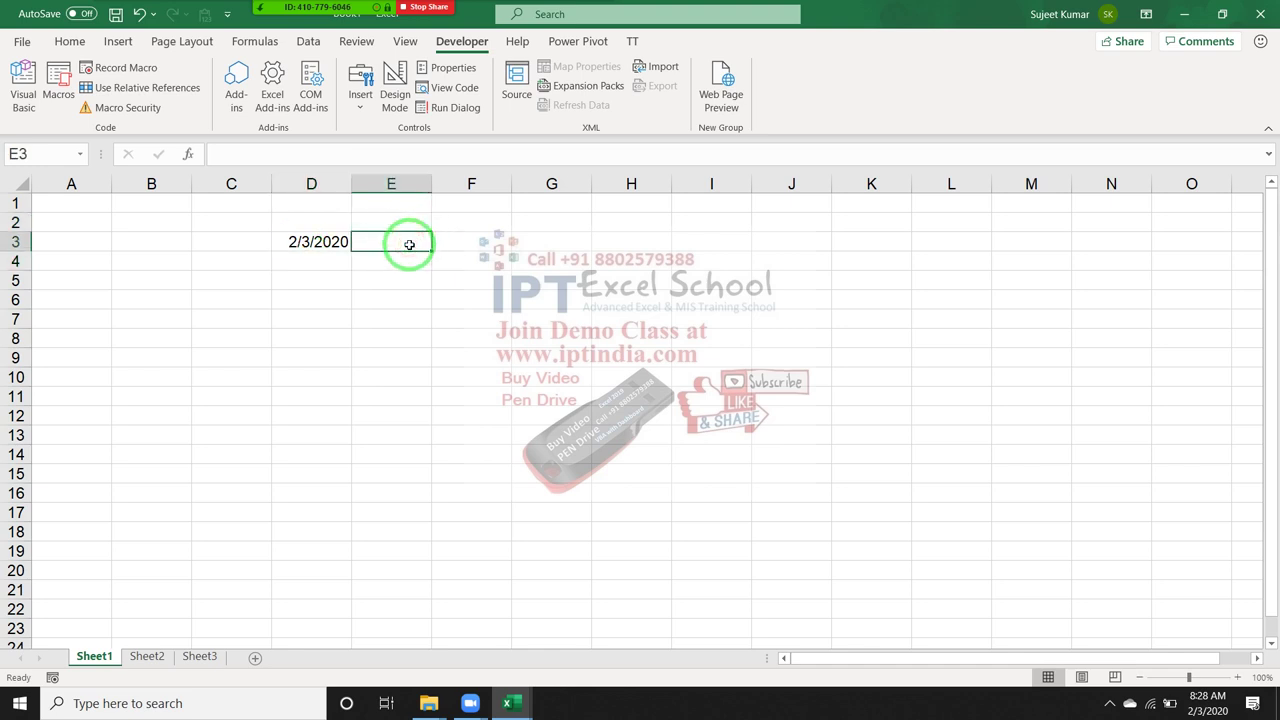
type("=eo")
key("Tab")
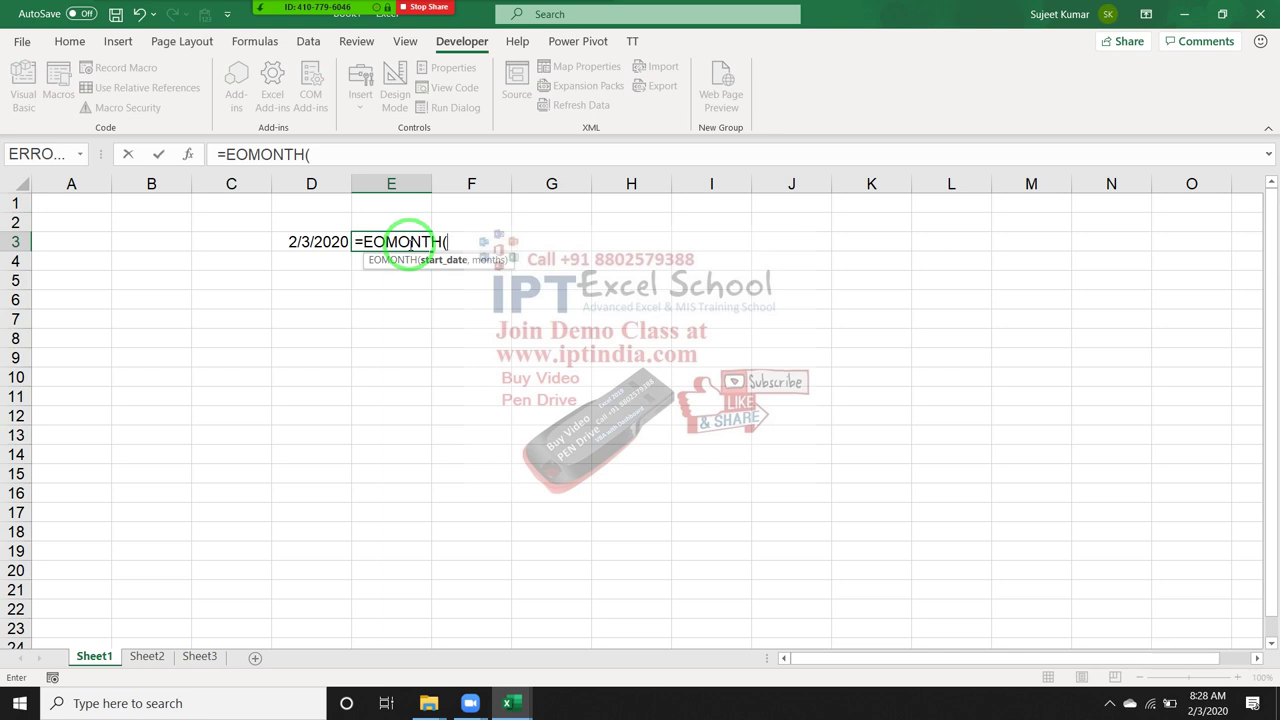
key("Left")
type(",0")
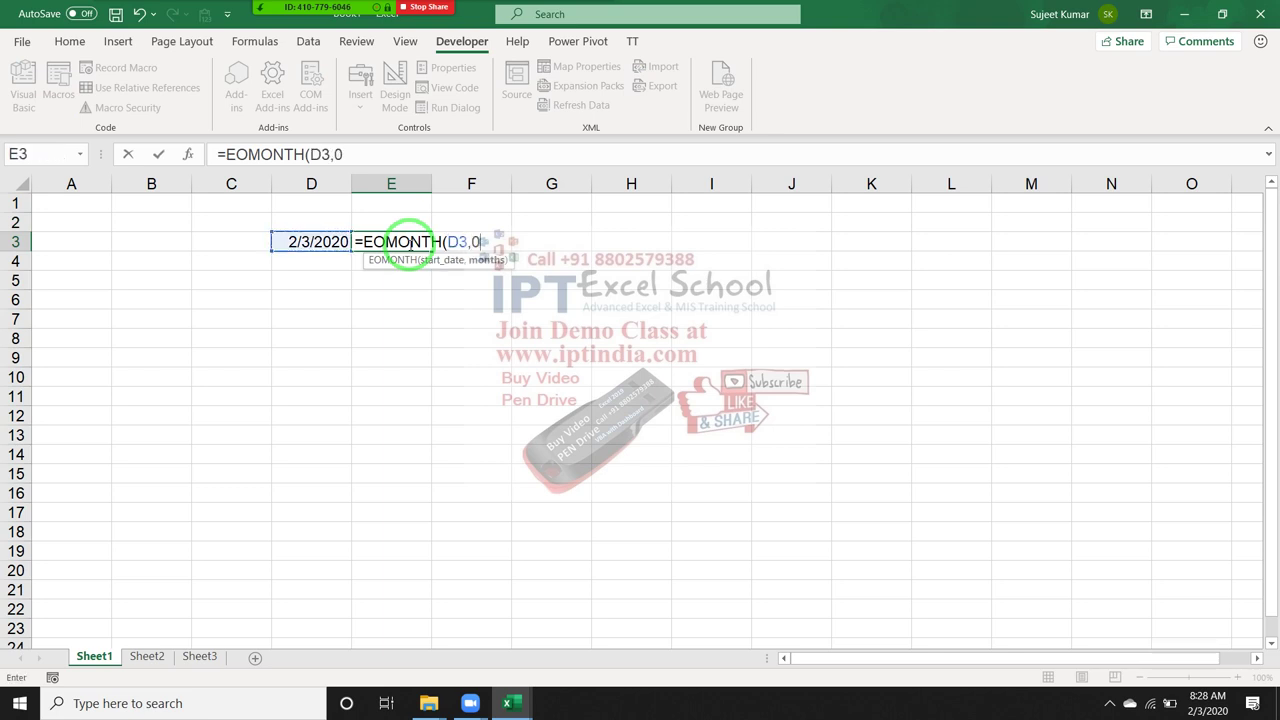
type(")")
key("Return")
left_click(410, 243)
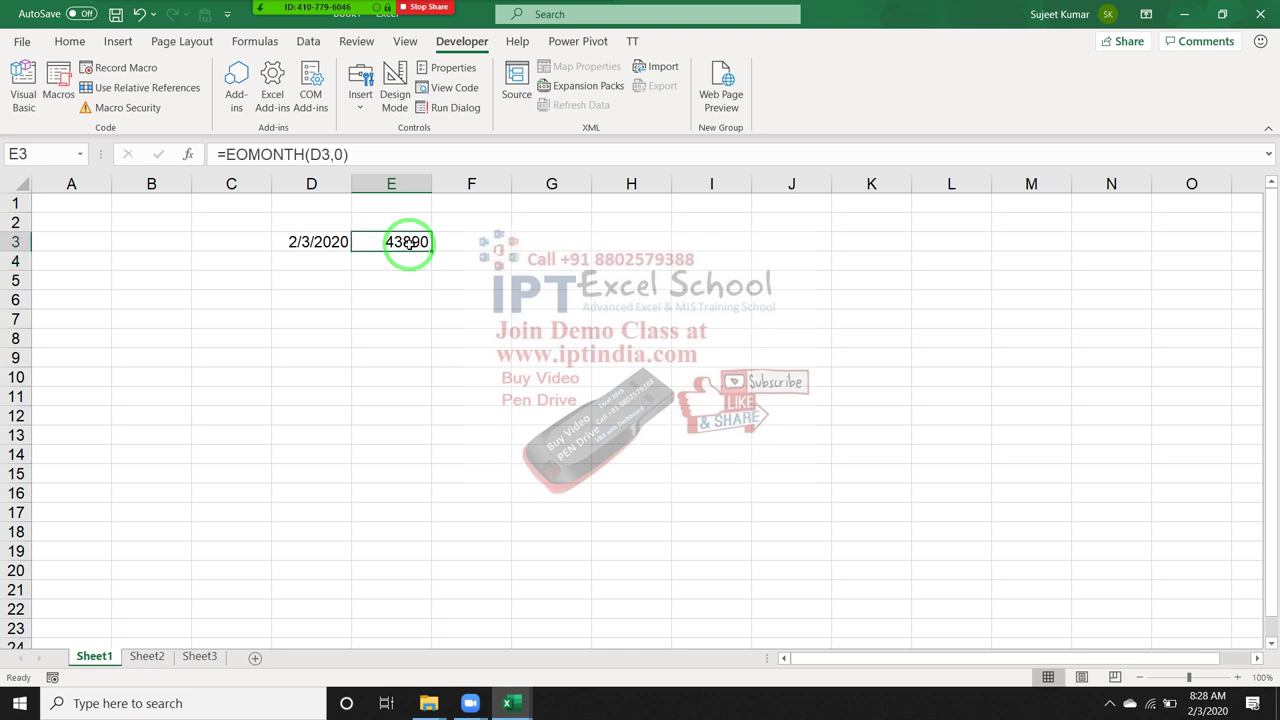
key("ctrl+shift+3")
Step: Enter =DAY(E3) in F3 so it returns the month's day count 29
key("Right")
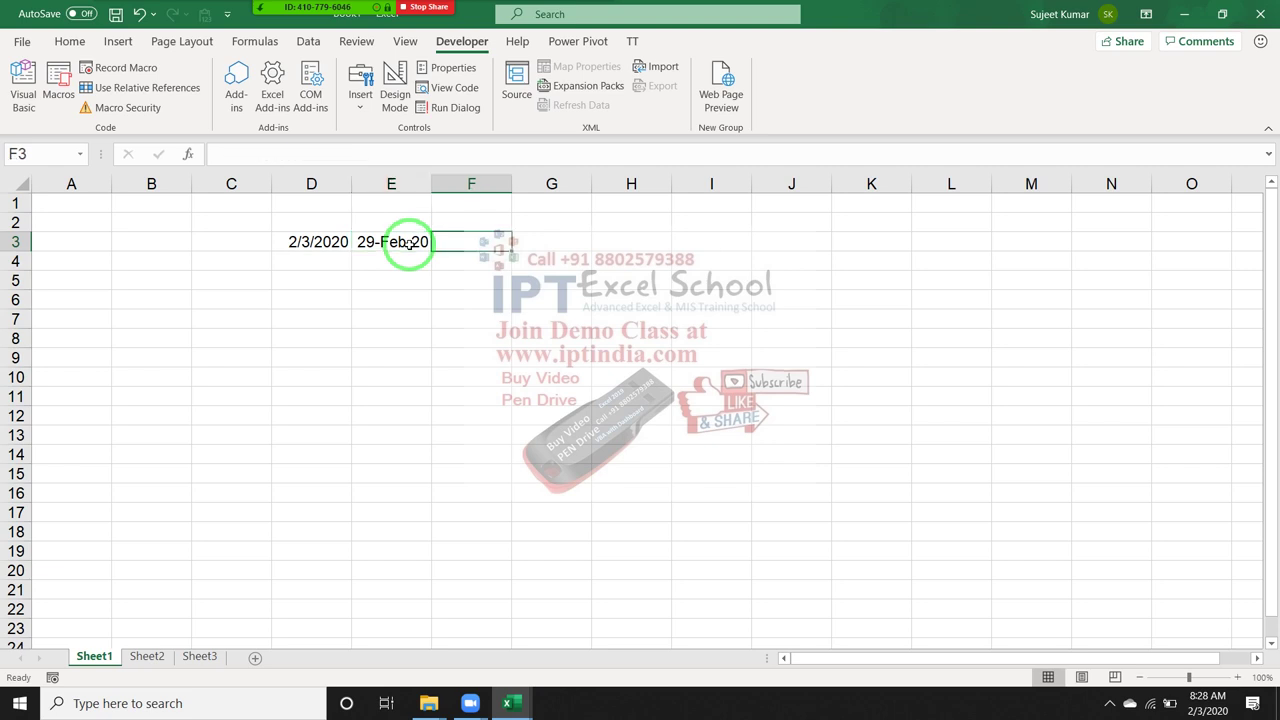
key("Left")
key("Right")
type("=day")
key("Tab")
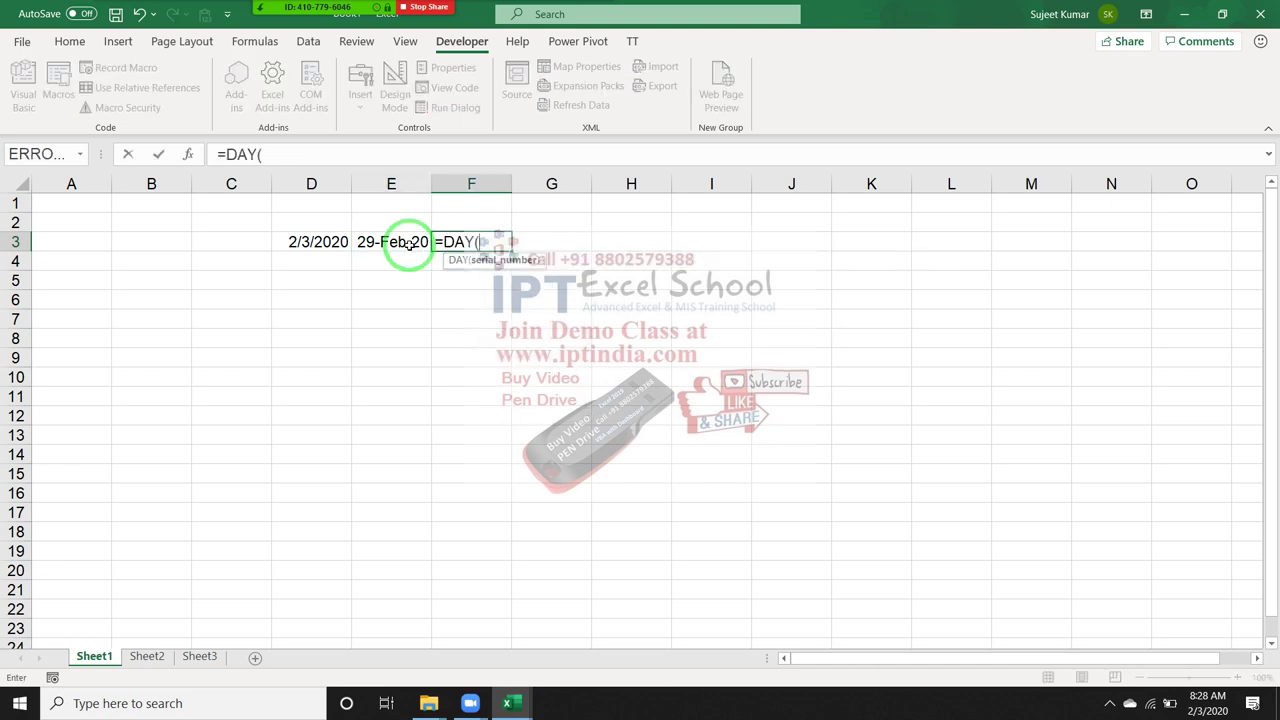
key("Left")
key("Return")
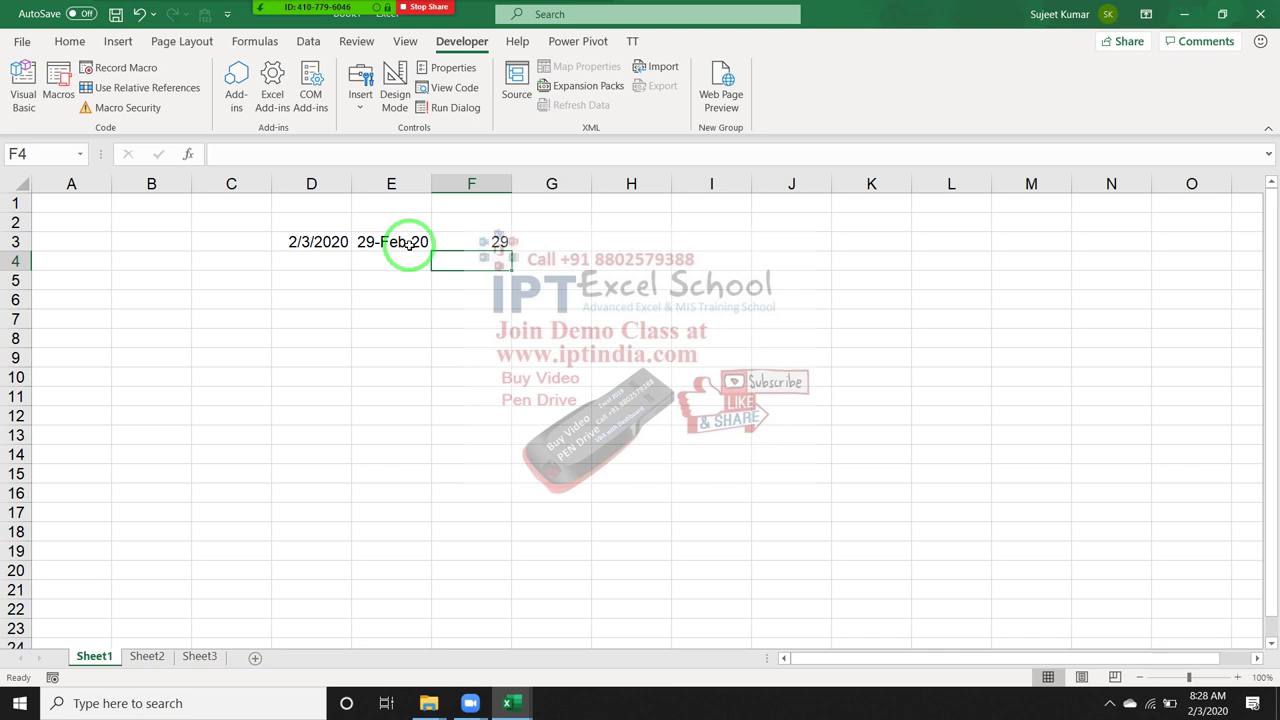
key("Up")
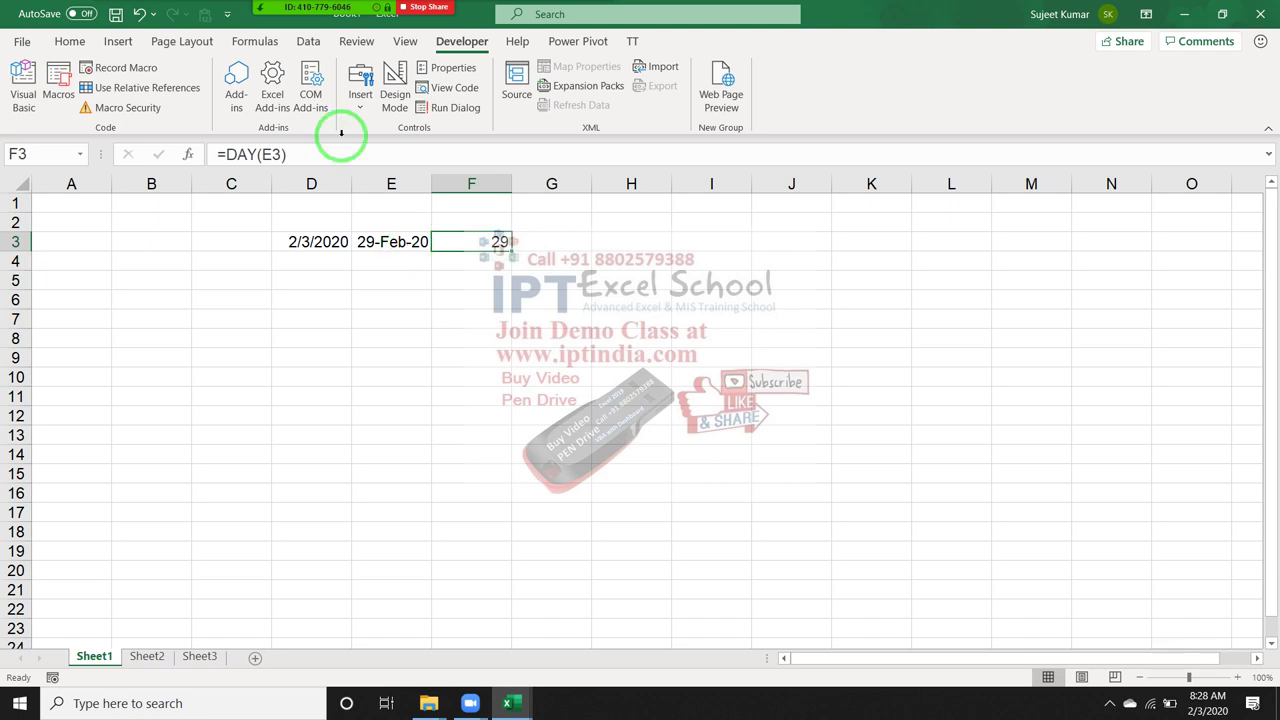
Step: In Zoom's participants list, allow a participant to record
left_click(283, 15)
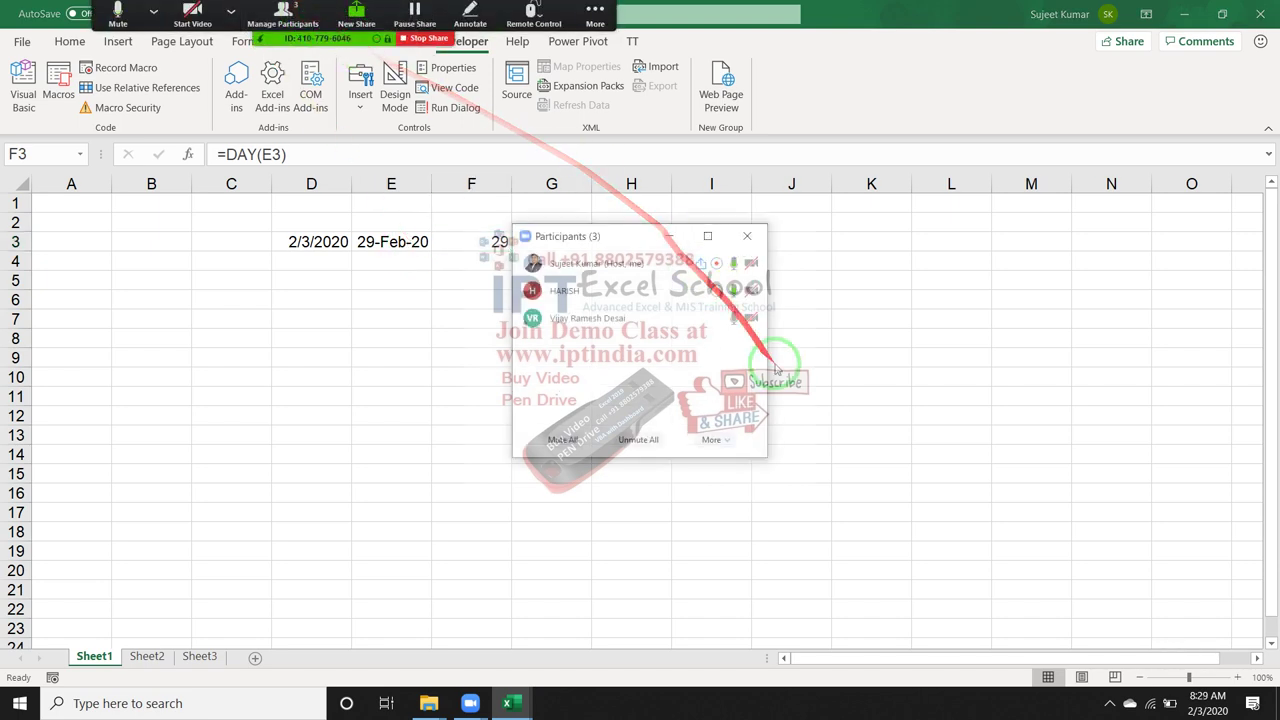
left_click(737, 318)
mouse_move(600, 318)
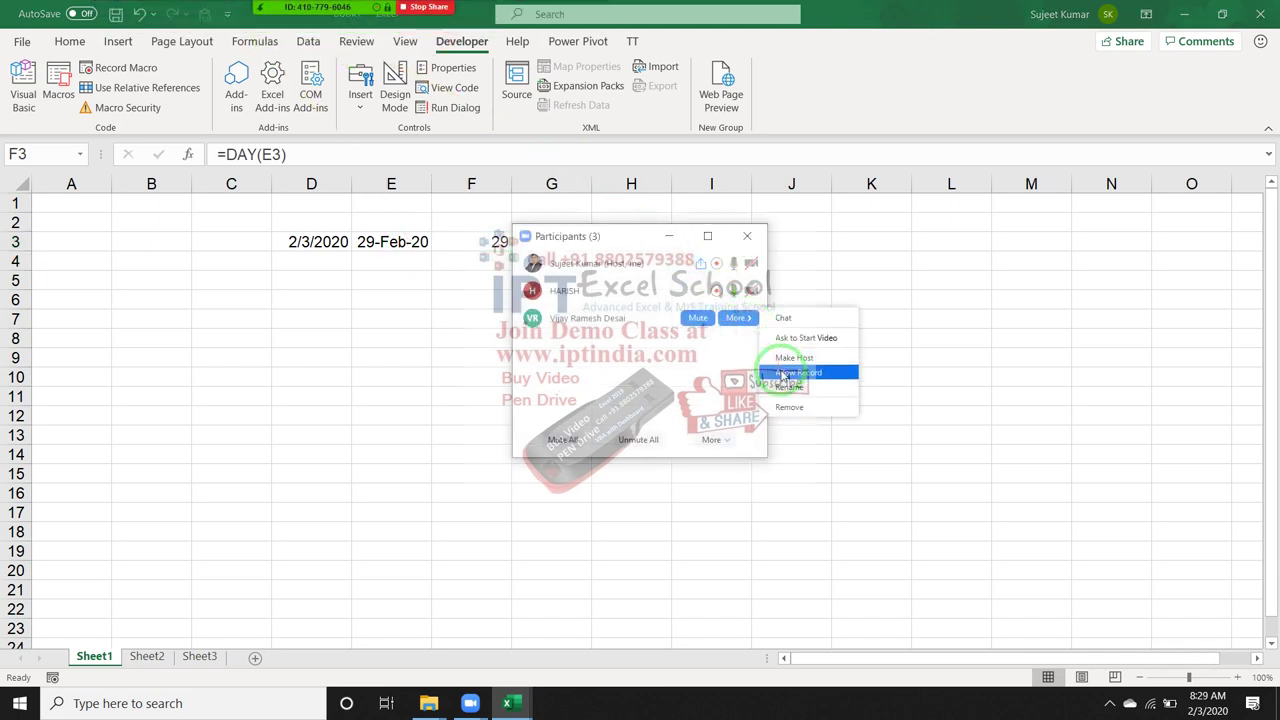
left_click(797, 372)
left_click_drag(738, 288, 895, 425)
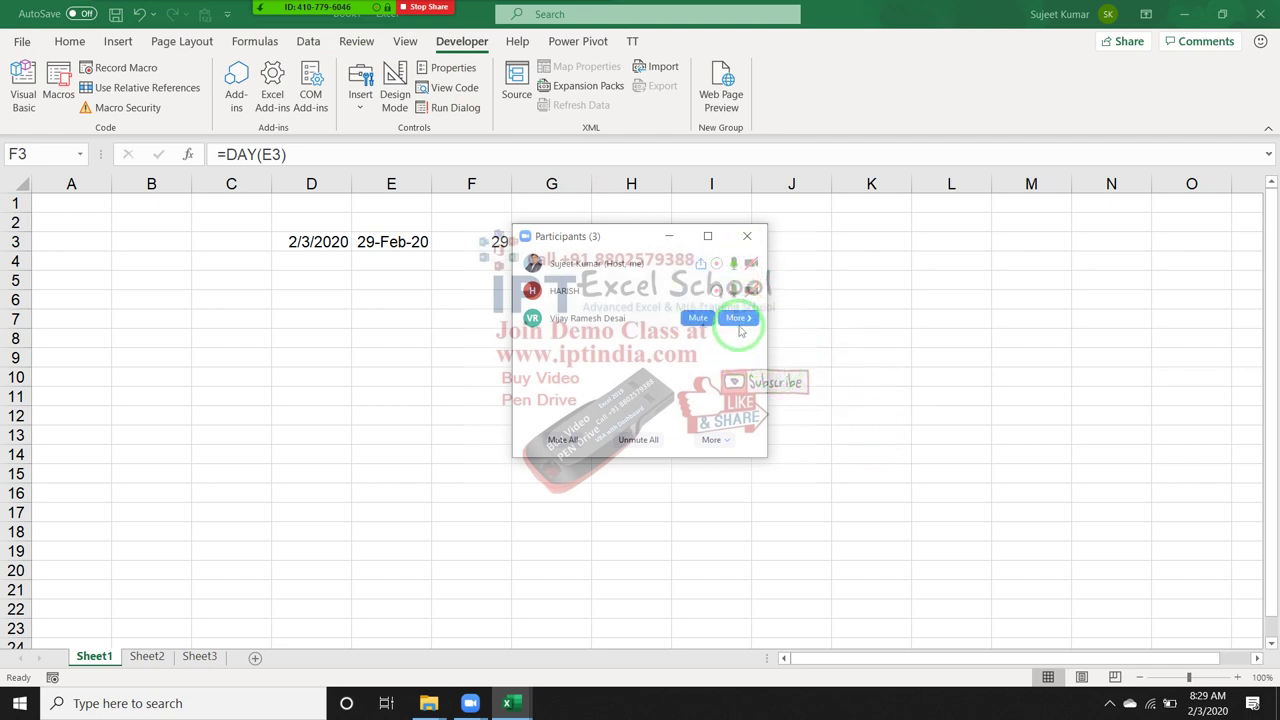
left_click(737, 319)
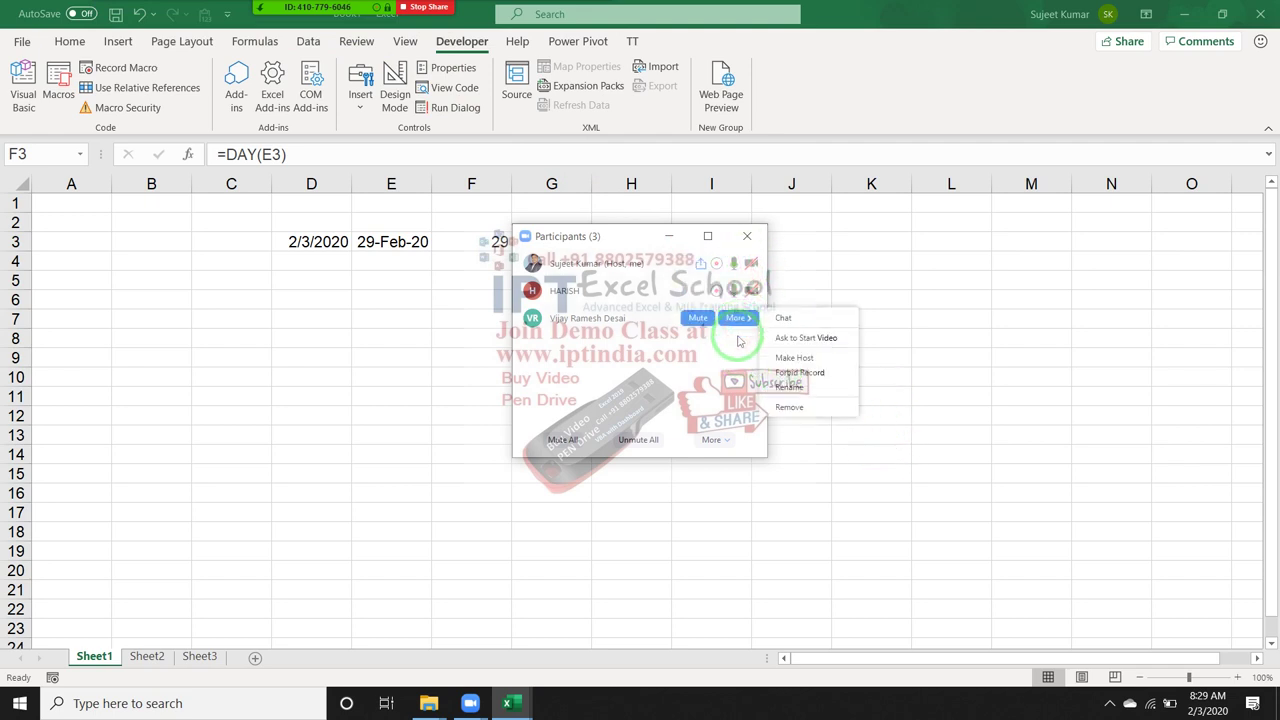
Step: Close the Zoom participants window and return to cells E3 and F3 in Excel
left_click(747, 236)
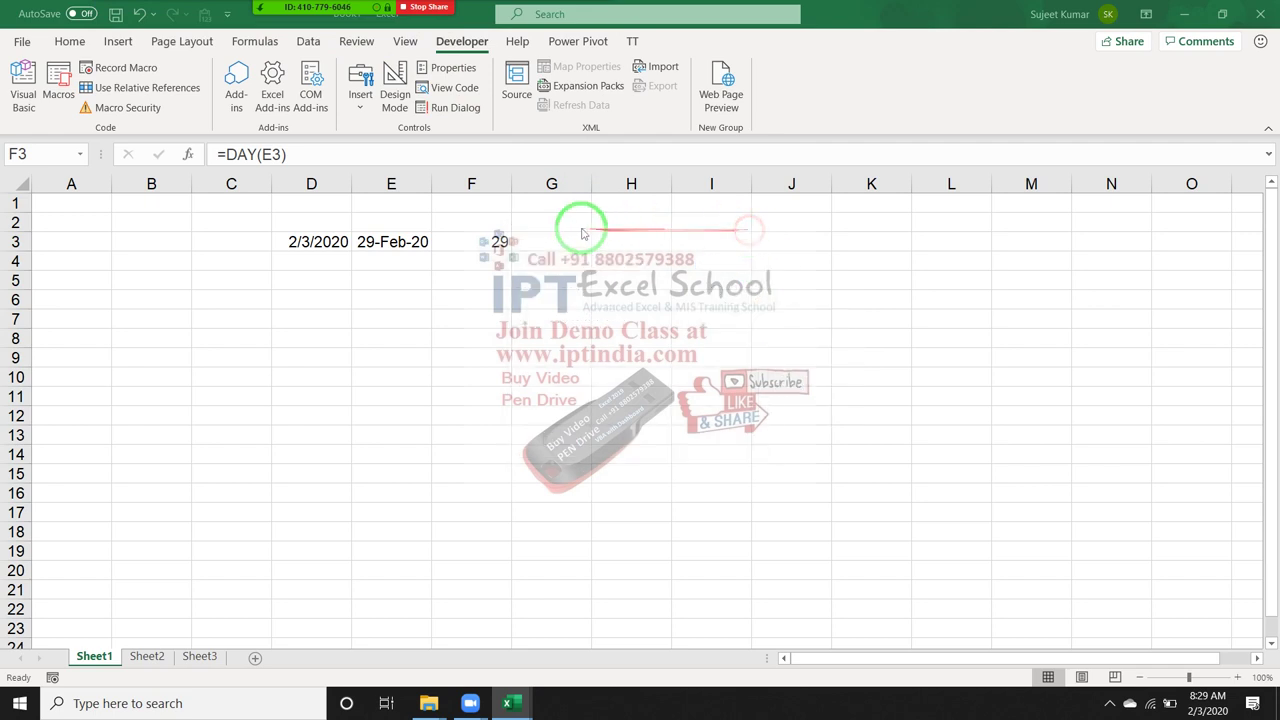
left_click(420, 240)
left_click(445, 240)
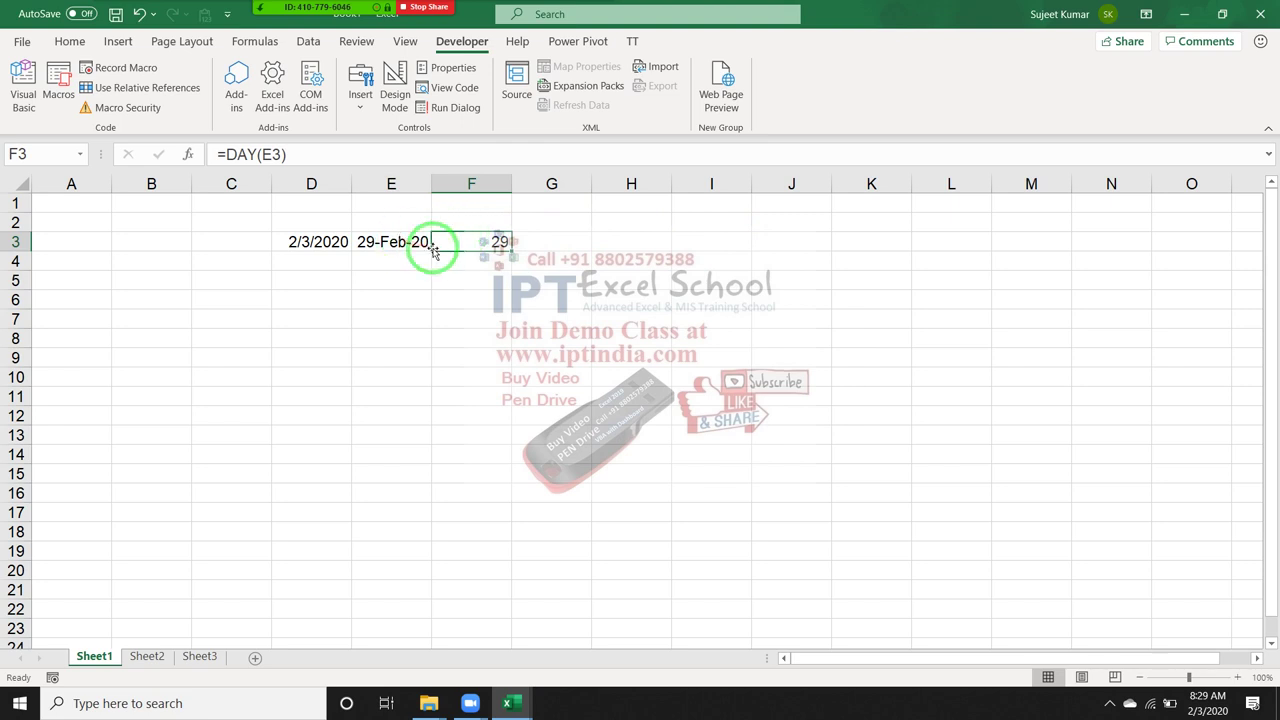
Step: Switch back to the VBA code and insert a new line above Sheets.Add
mouse_move(434, 252)
left_mouse_down()
mouse_move(330, 237)
mouse_move(486, 209)
left_mouse_up()
key("alt+Tab")
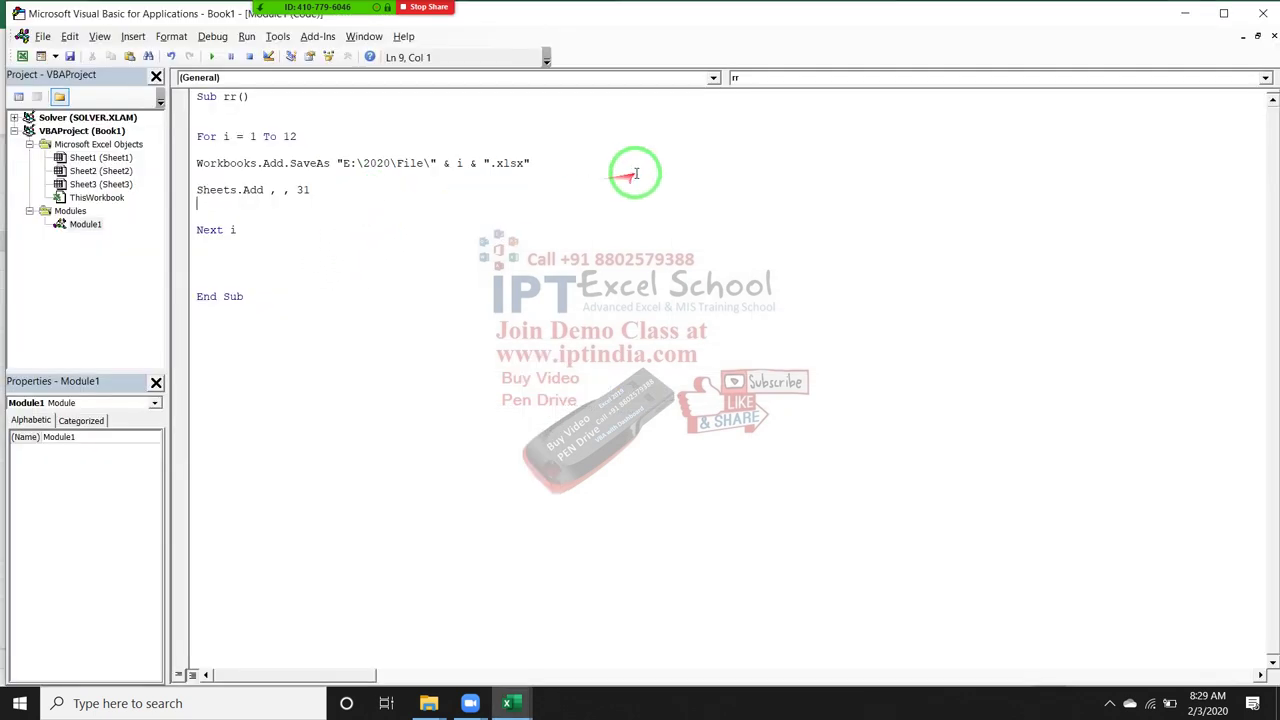
left_click_drag(620, 170, 285, 157)
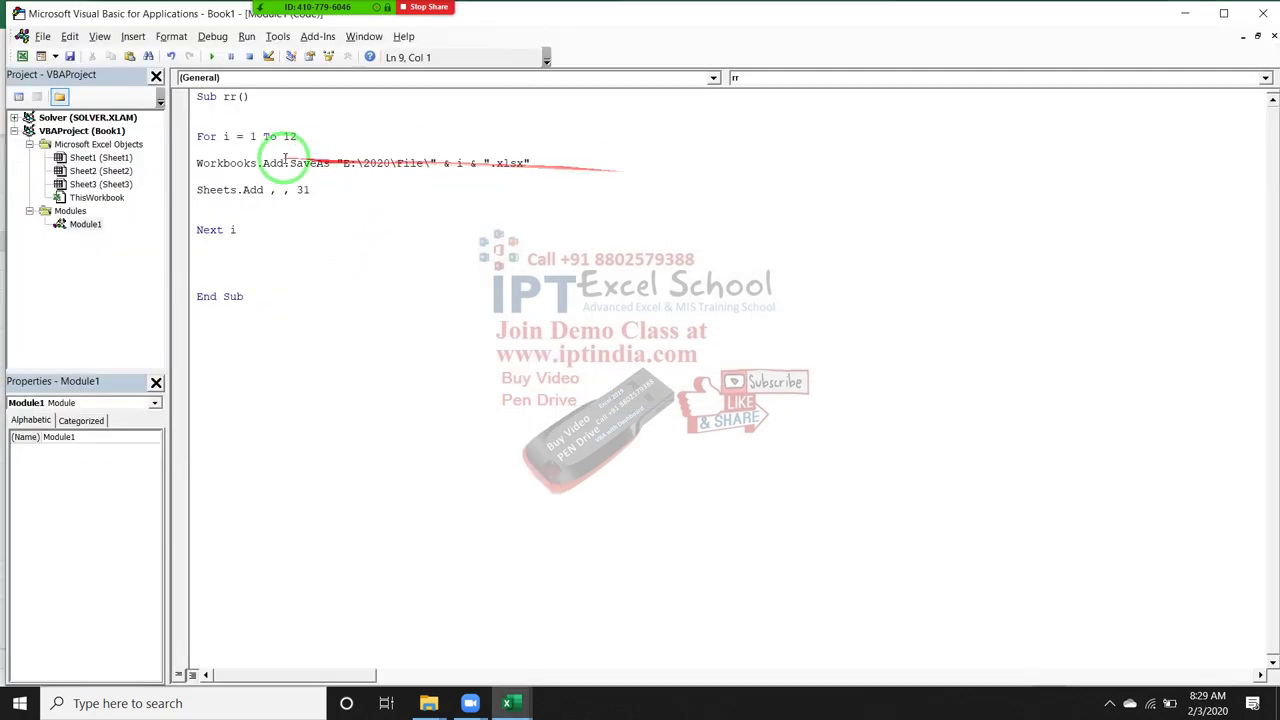
left_click(200, 190)
key("Return")
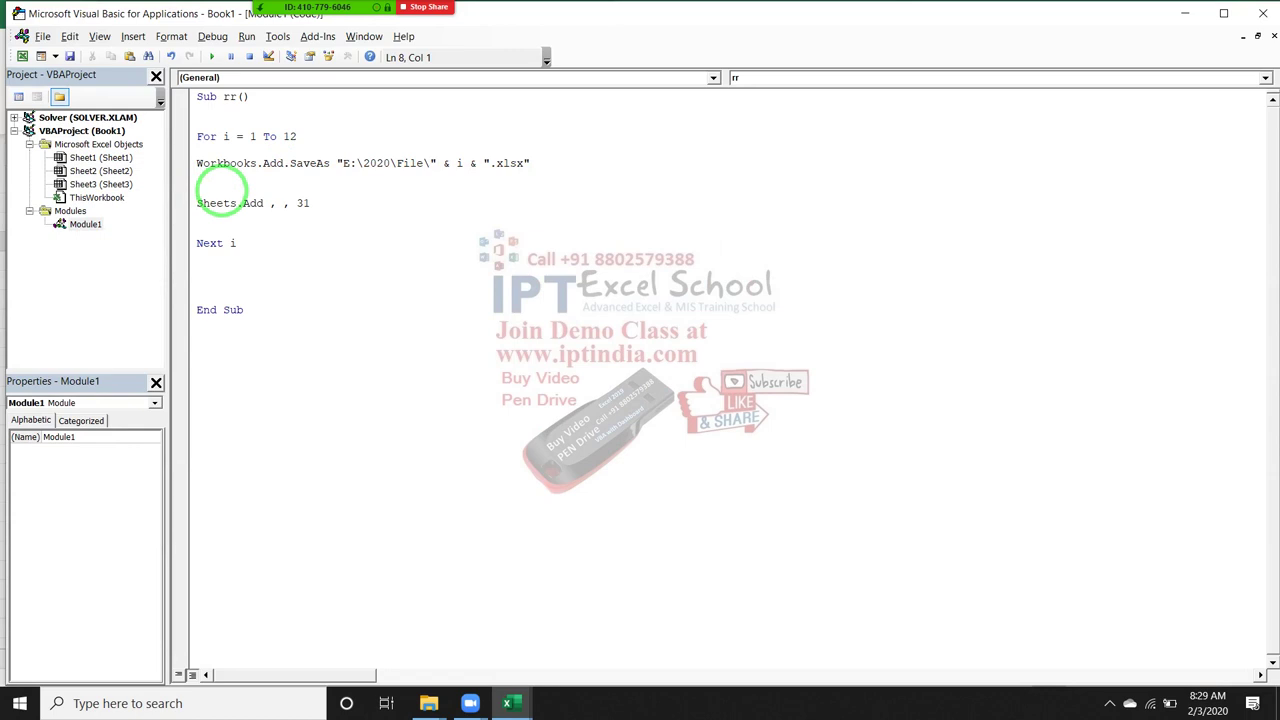
Step: Start the new line as d=day(Application.WorksheetFunction.EoMonth
type("d")
type("=day")
type("(")
type("eom")
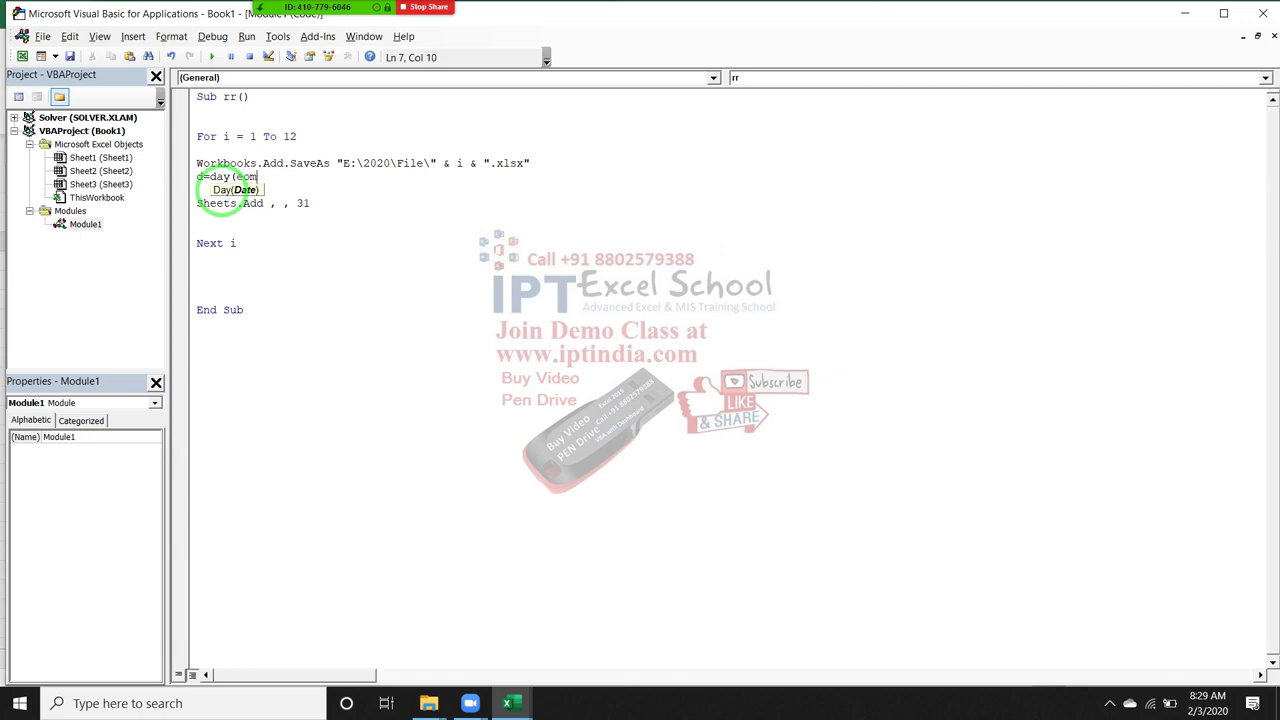
key("BackSpace")
key("BackSpace")
key("BackSpace")
type("eomo")
type("nth(")
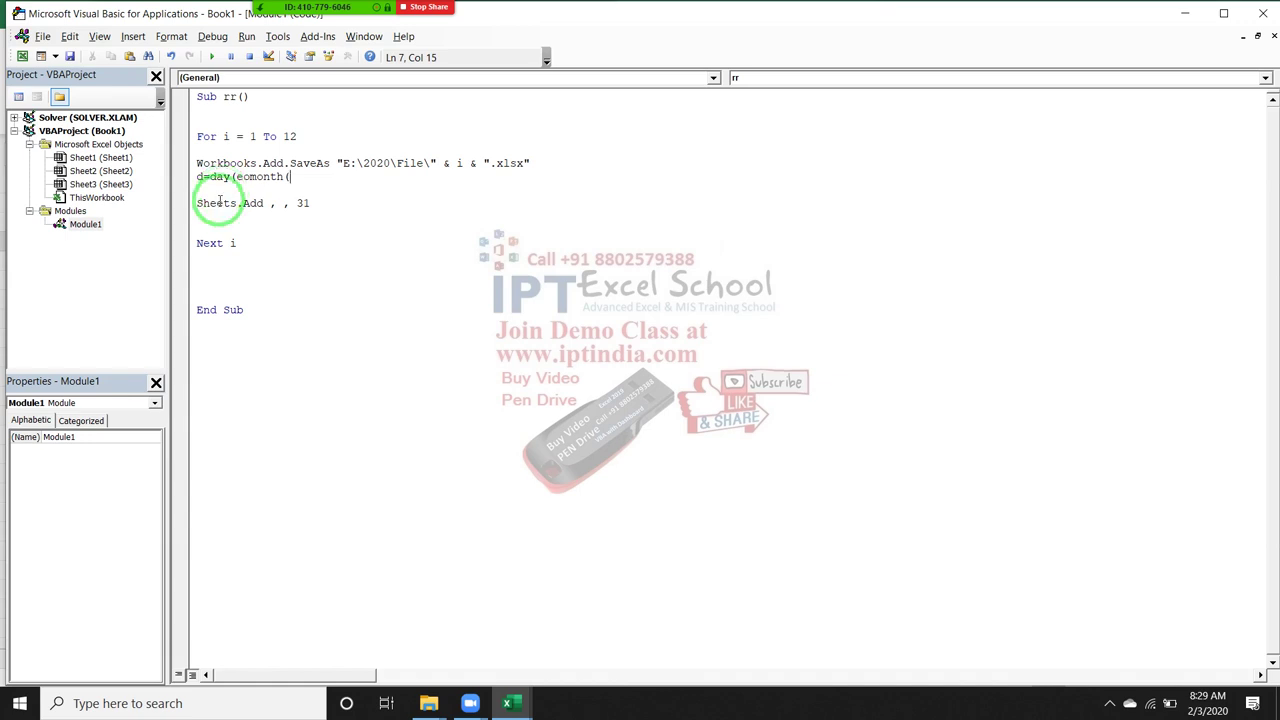
key("BackSpace")
key("BackSpace")
key("BackSpace")
key("BackSpace")
key("BackSpace")
key("BackSpace")
key("BackSpace")
key("BackSpace")
type("app")
type("licat")
type("ion")
type(".wo")
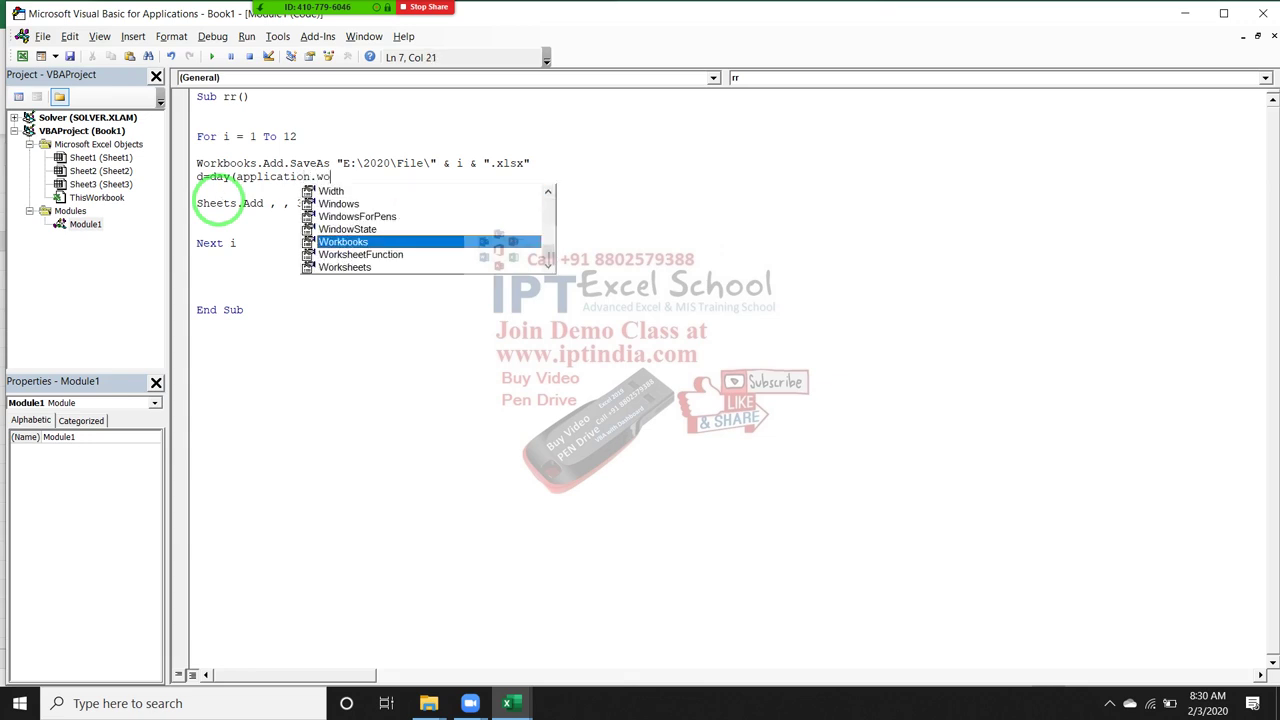
key("Down")
key("Tab")
type(".")
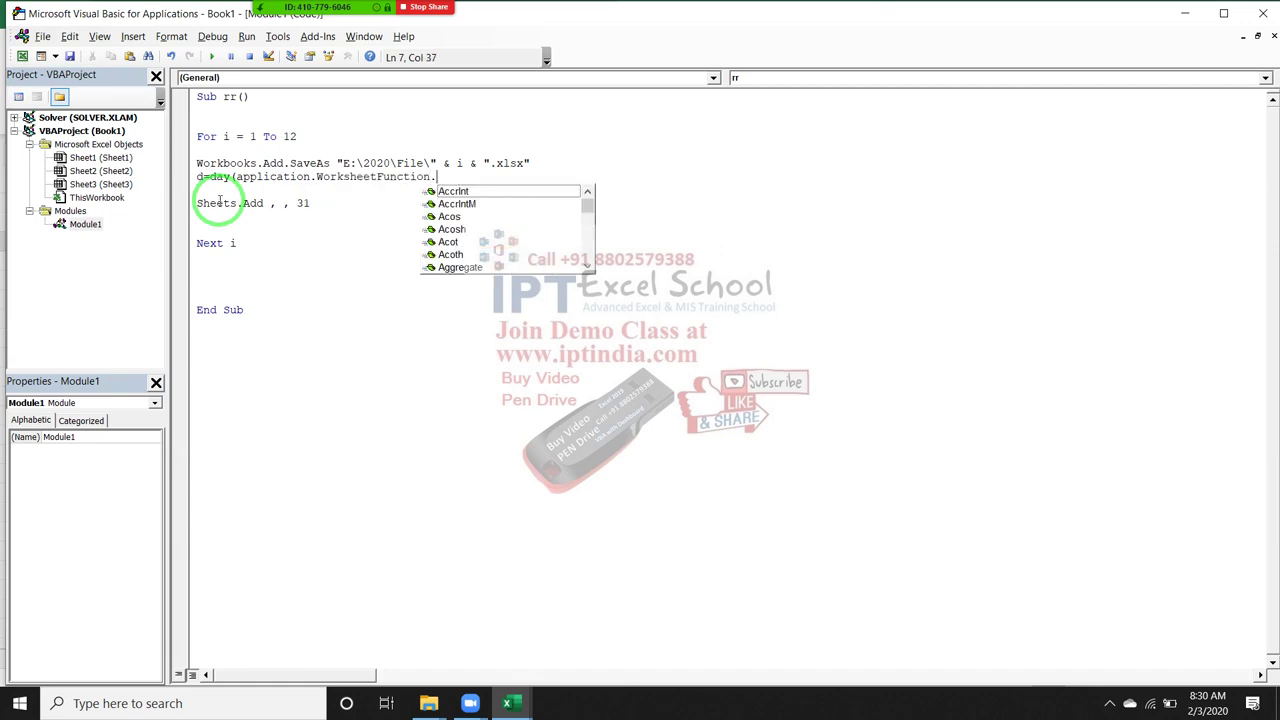
type("eo")
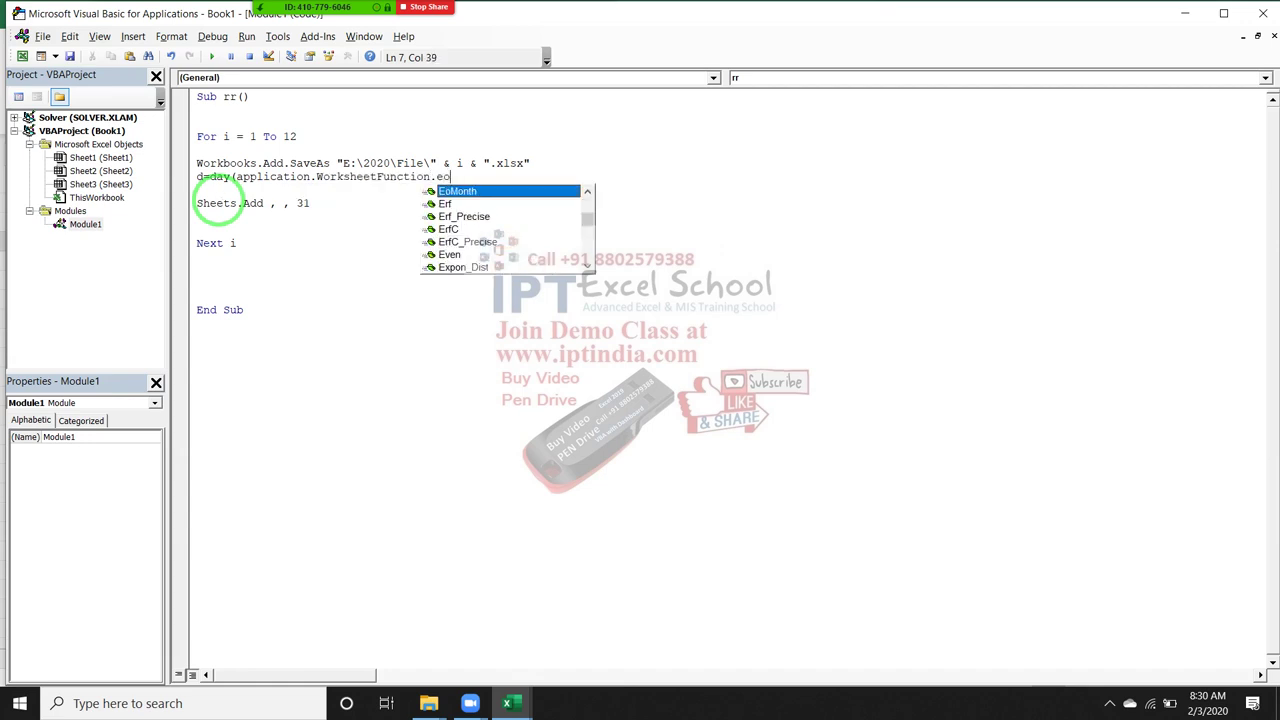
key("Tab")
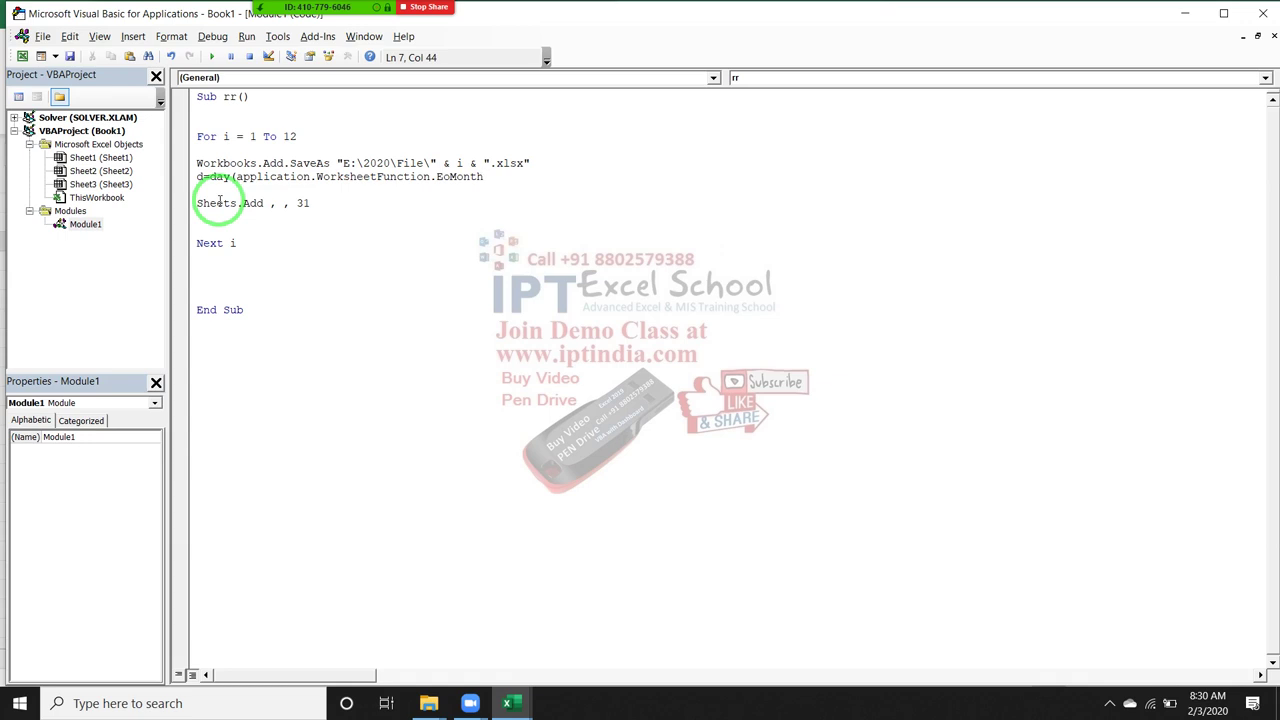
Step: Give EoMonth the arguments i&"-"&"-1-2020",0 and close the parentheses
type("(")
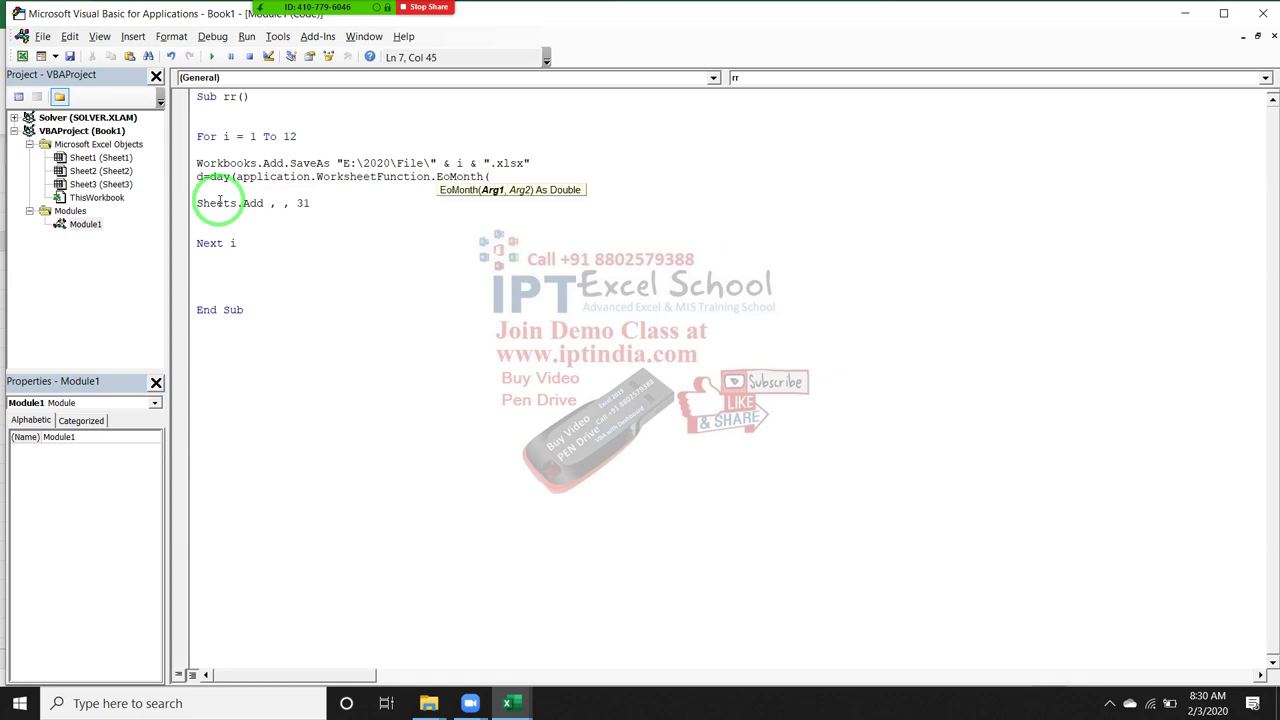
type("\"")
type("1-")
type("\"")
key("BackSpace")
key("BackSpace")
key("BackSpace")
key("BackSpace")
type("i")
key("BackSpace")
key("BackSpace")
type("i")
type("&\"")
type("-\"&")
type("\"-")
type("1-")
type("201")
key("BackSpace")
type("1-2020\"")
type(",0)")
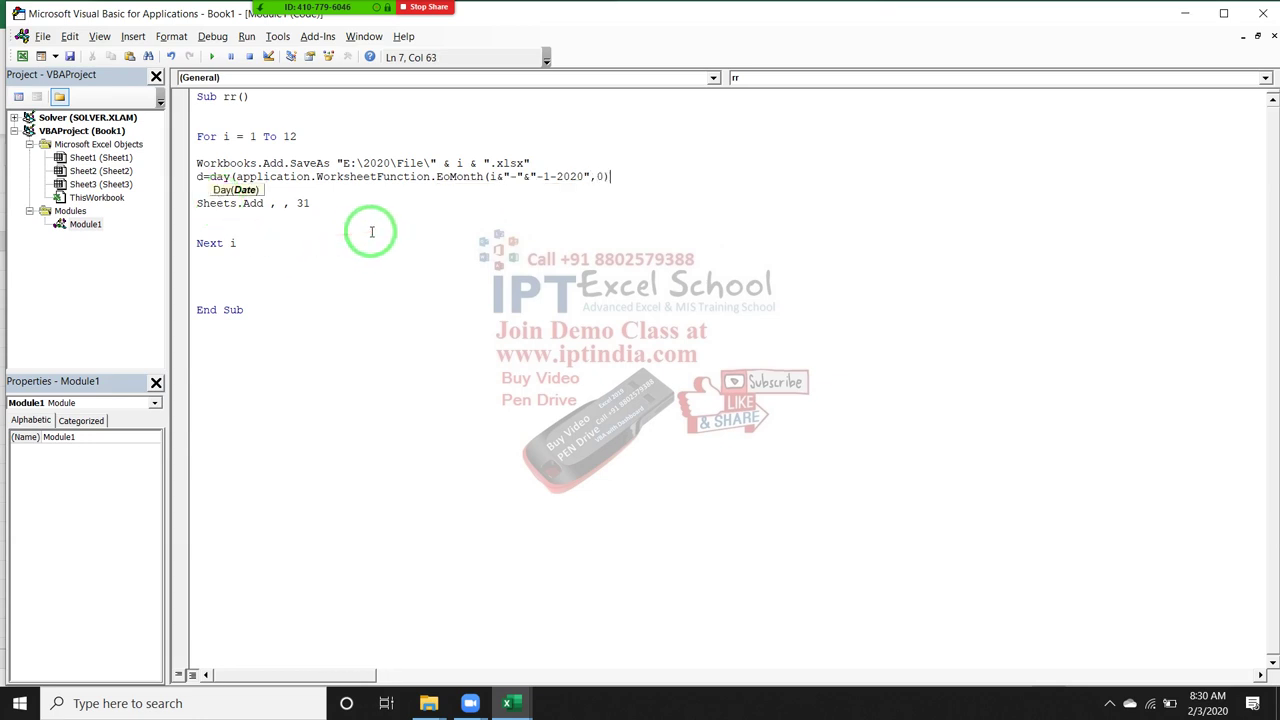
type(")")
Step: Dismiss the compile error and rejoin the split EoMonth line
key("Return")
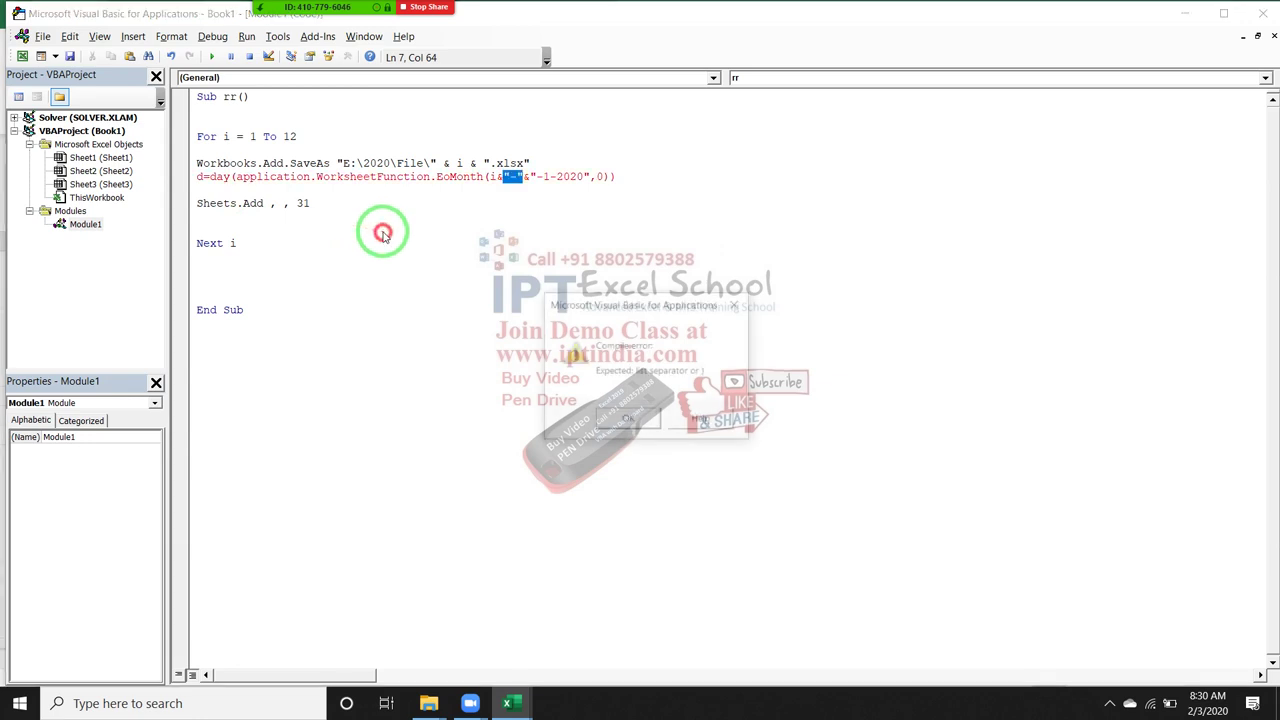
left_click(620, 418)
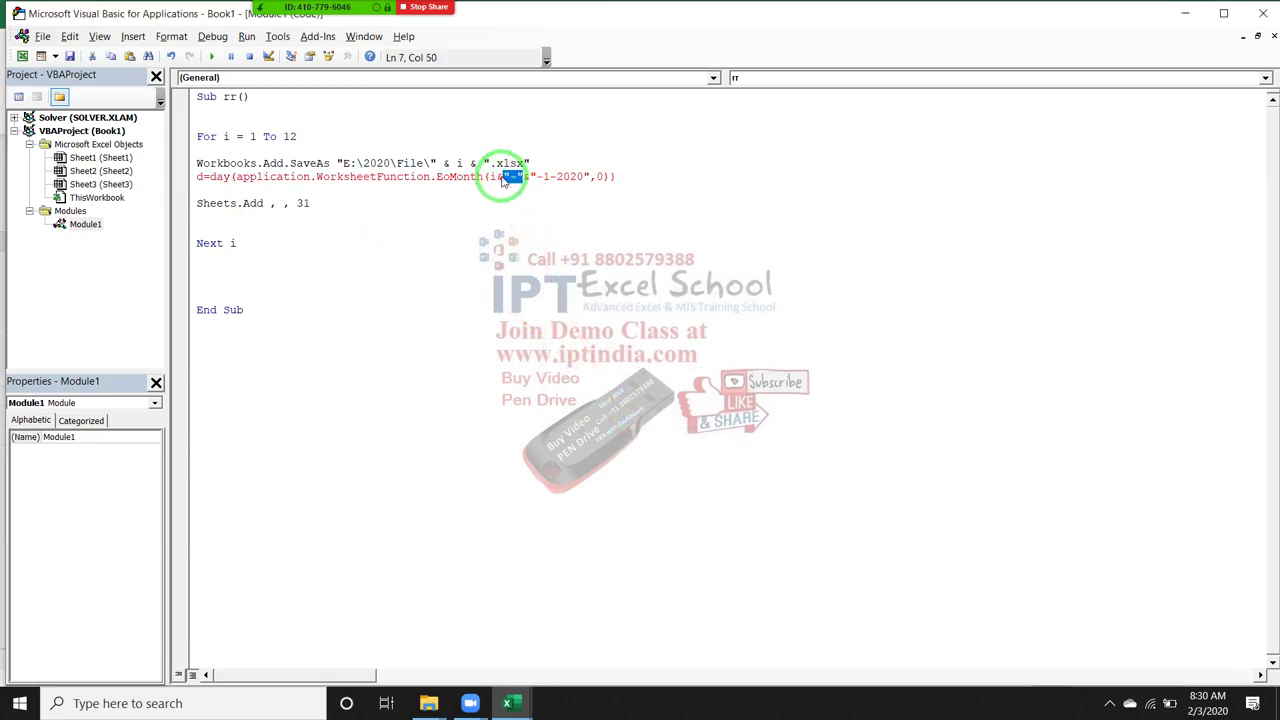
left_click(502, 177)
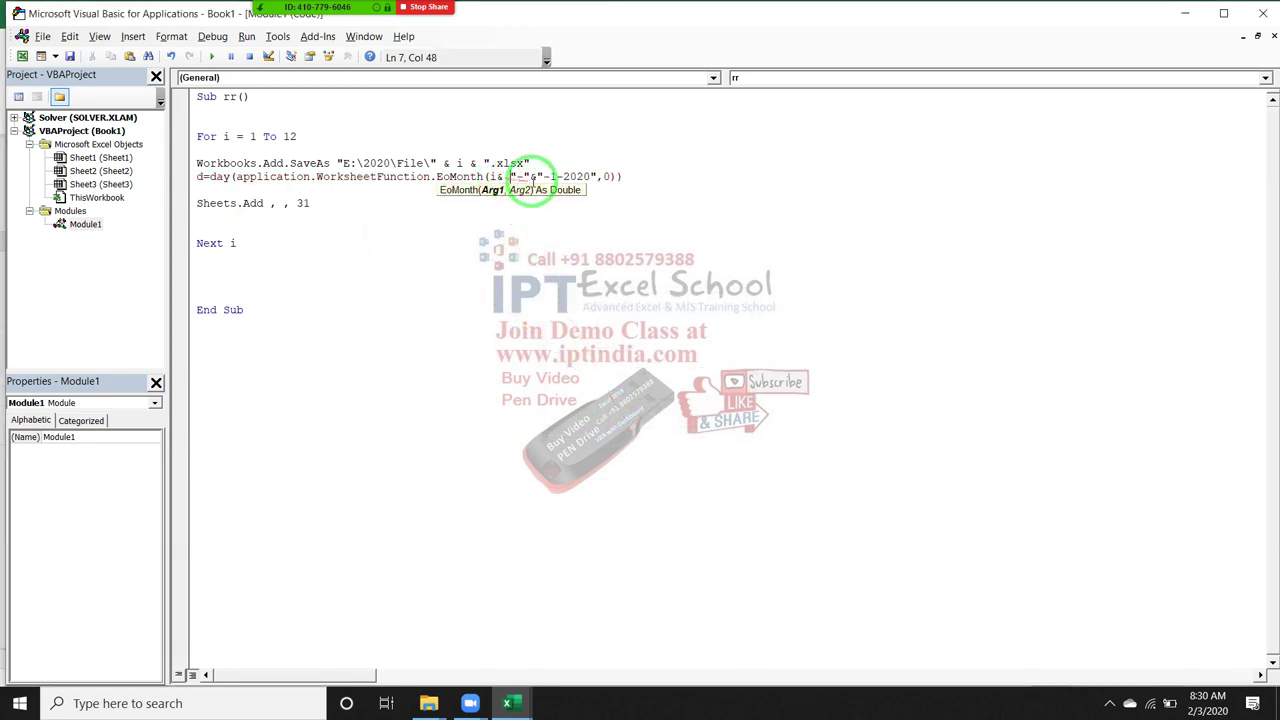
left_click(540, 177)
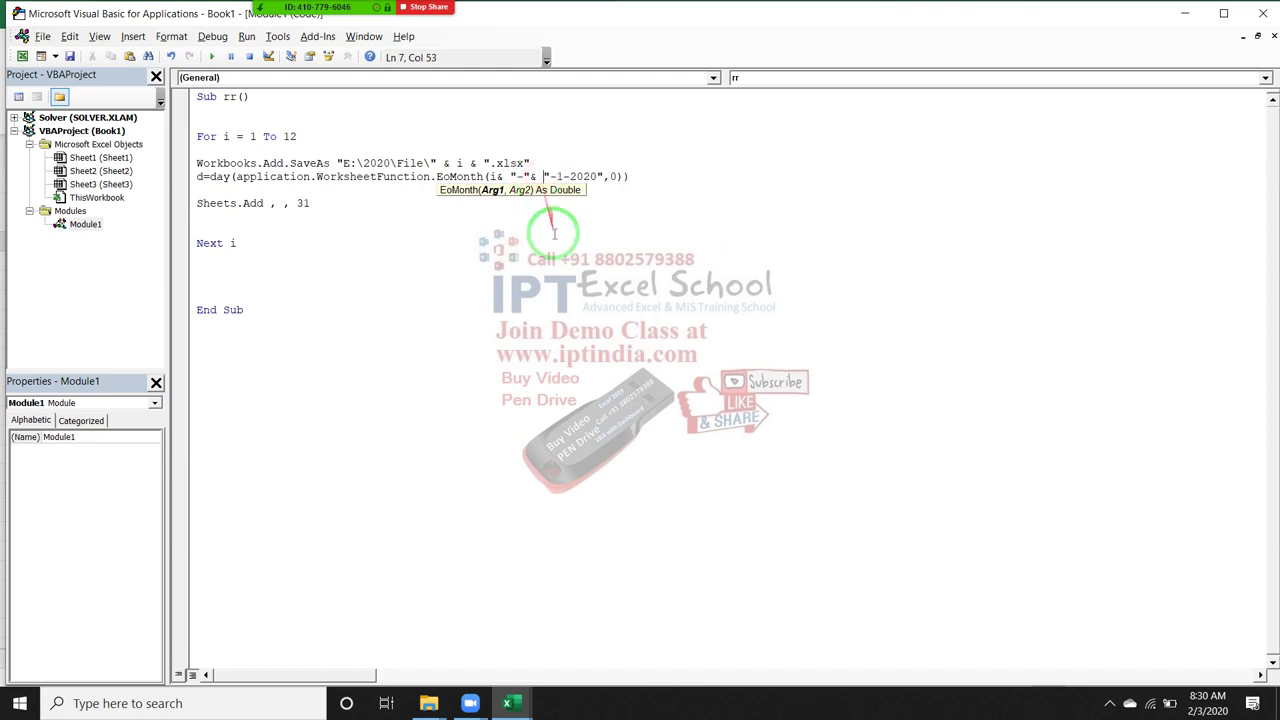
key("Return")
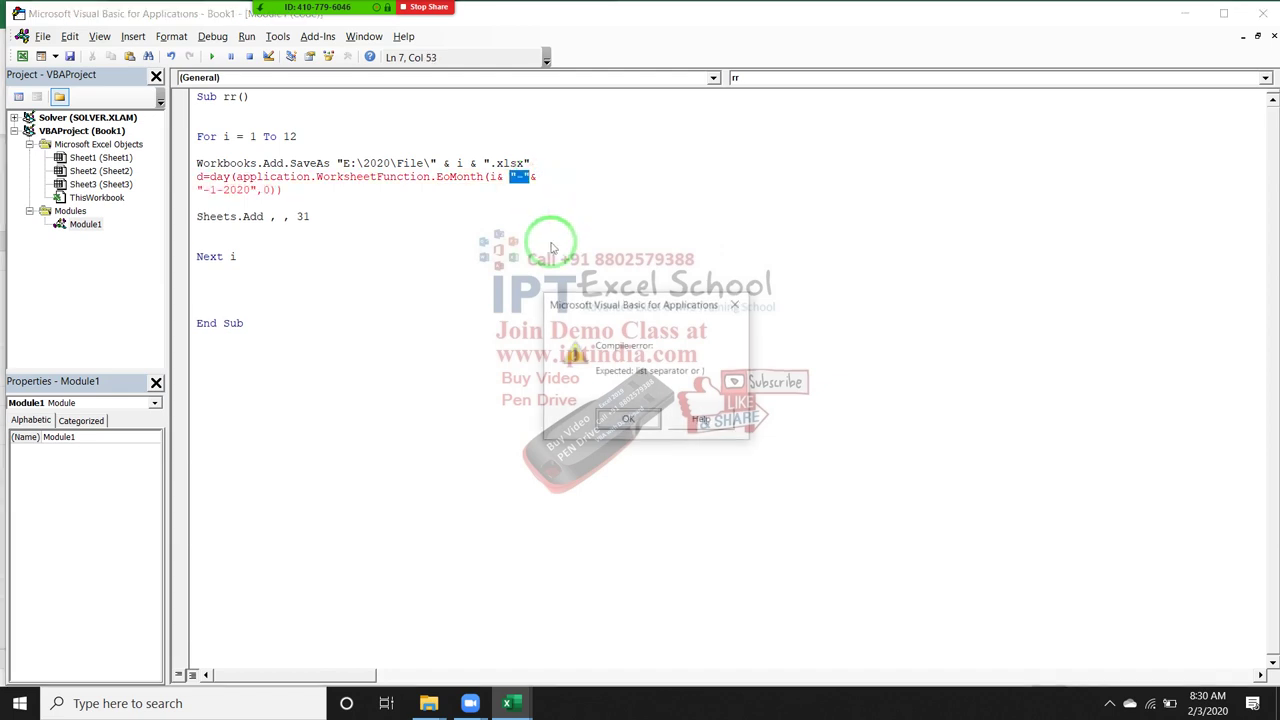
key("Return")
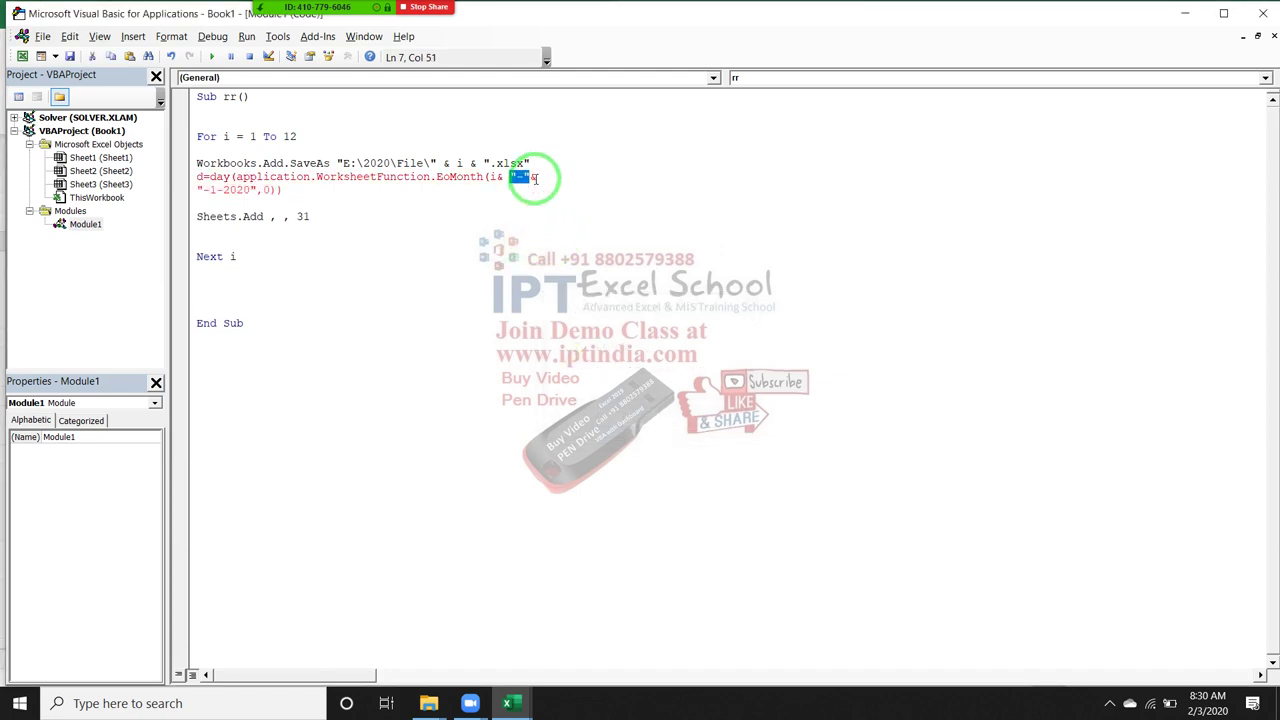
left_click(535, 178)
key("Delete")
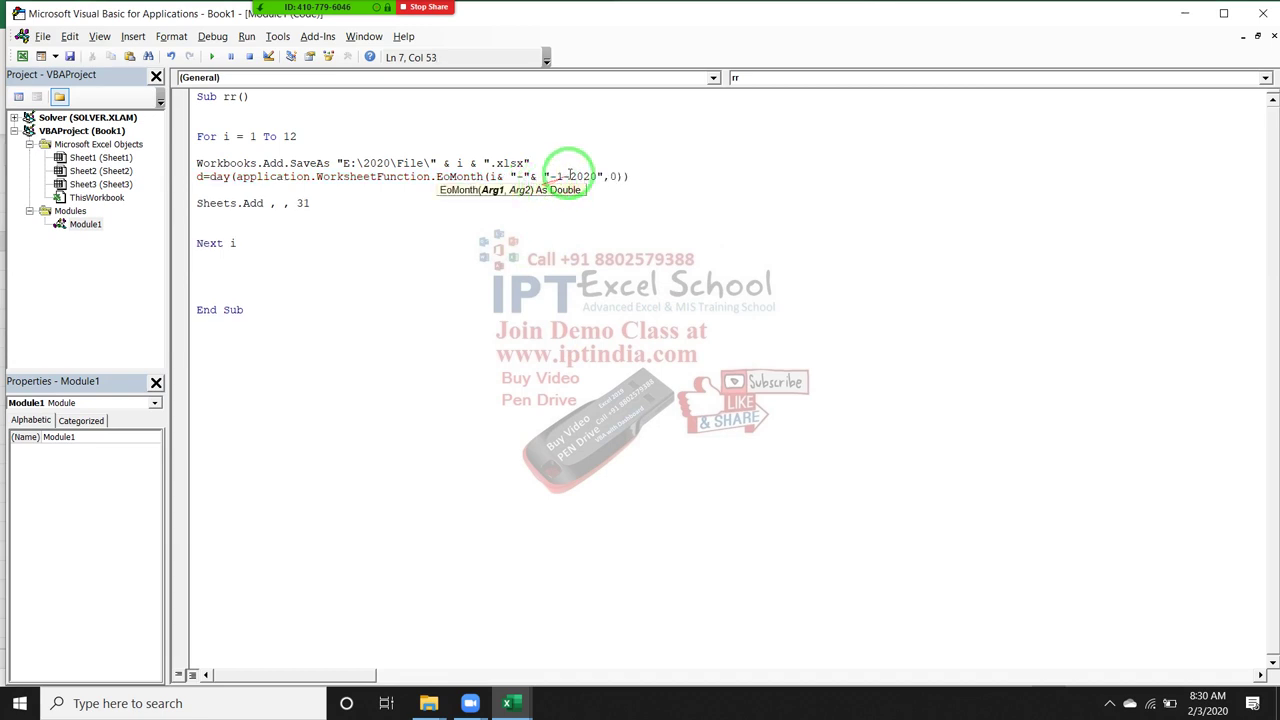
Step: Add spaces around the & operators and change "11-2020" to "1-2020"
left_click(494, 176)
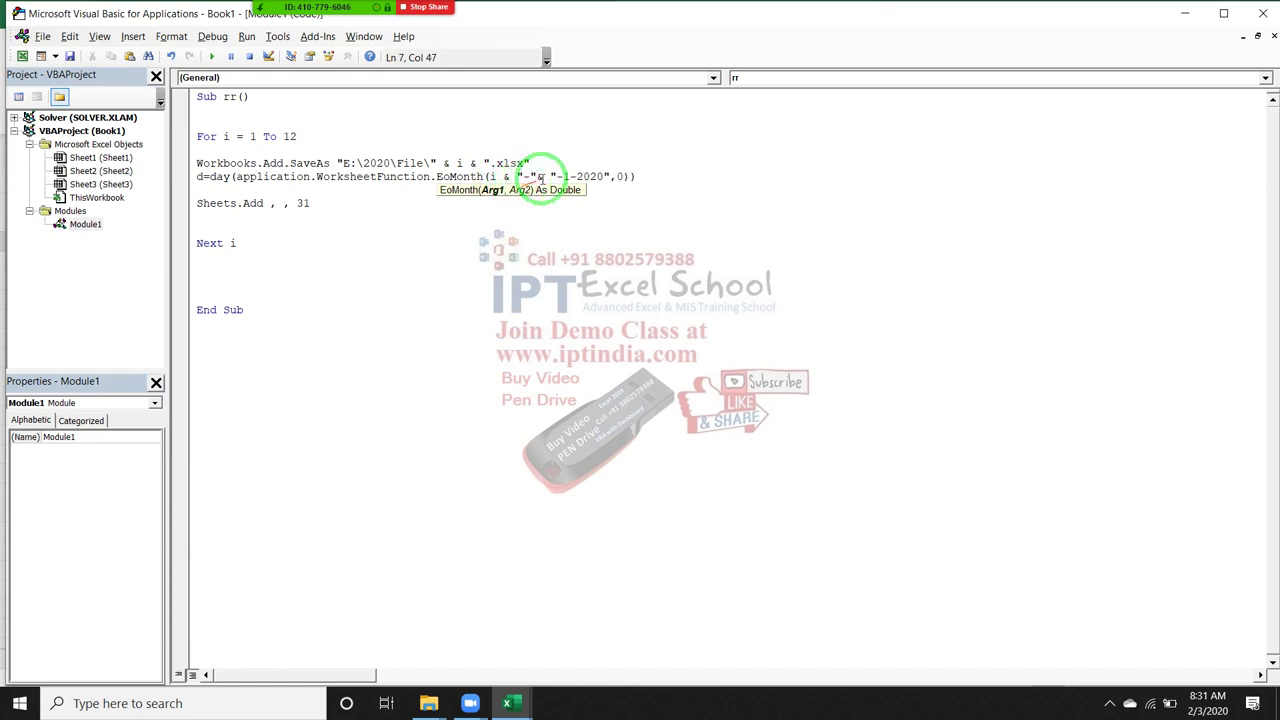
left_click(537, 176)
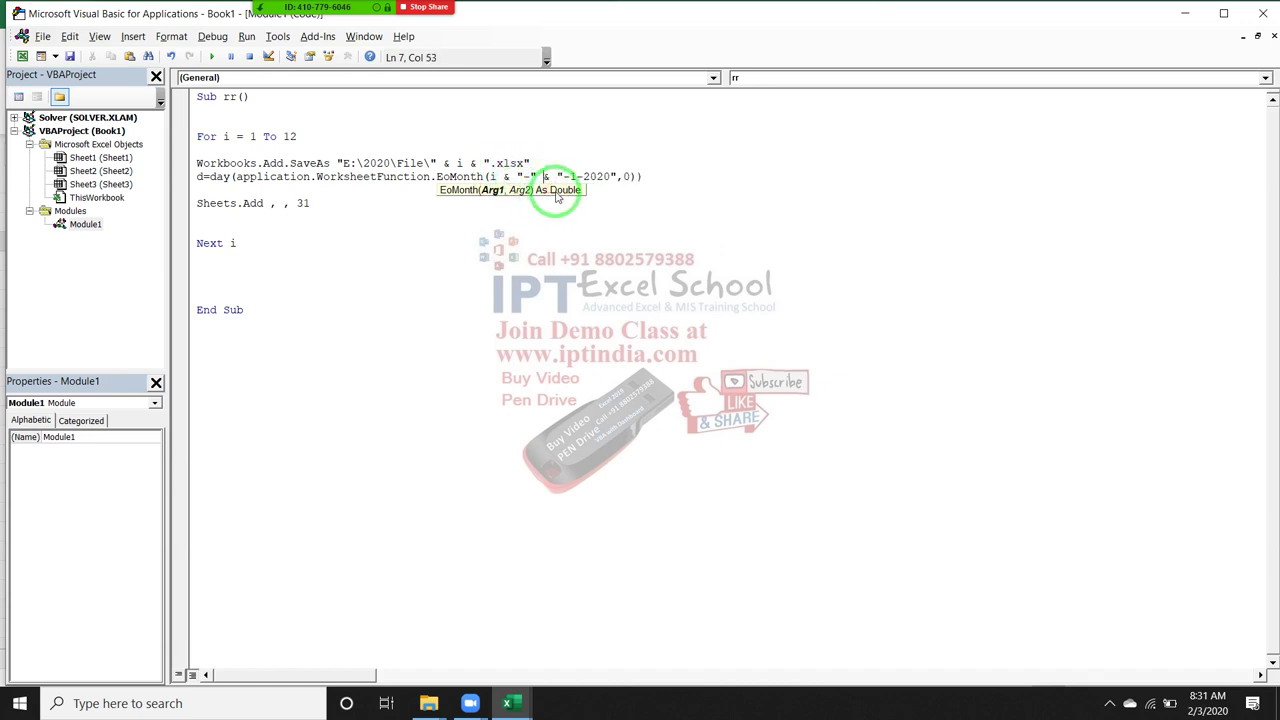
left_click(565, 176)
key("BackSpace")
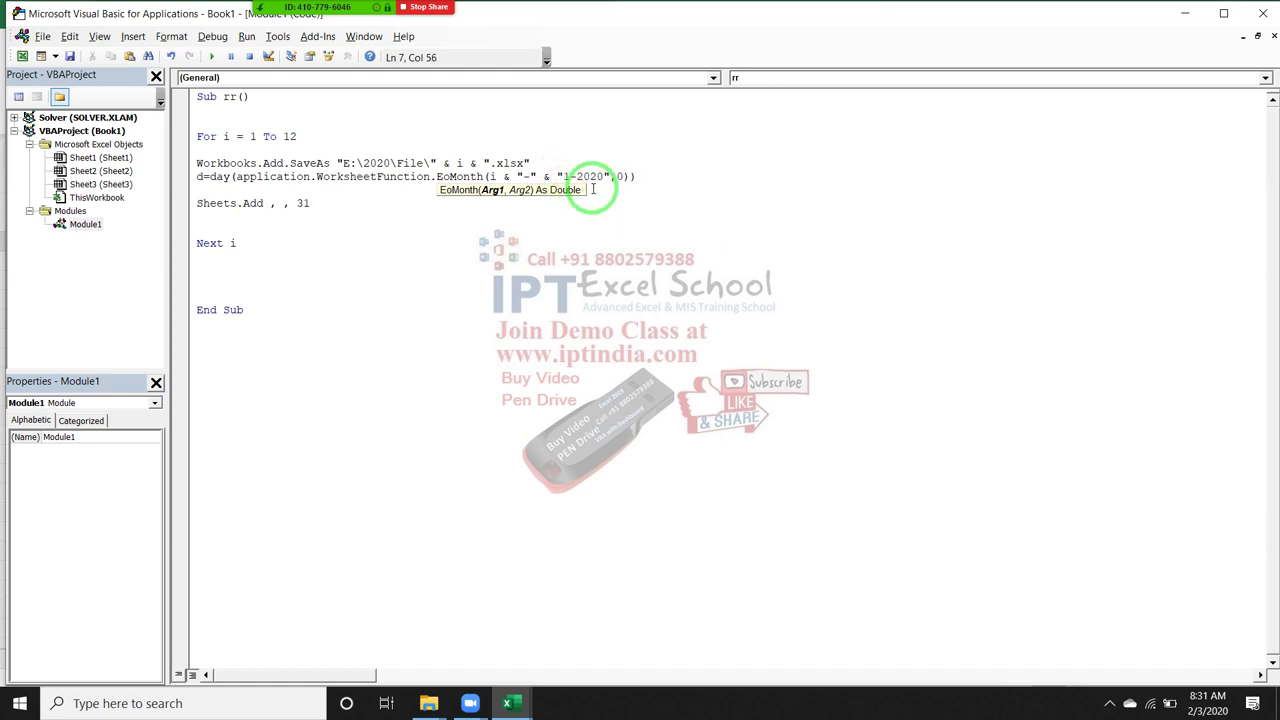
left_click(617, 240)
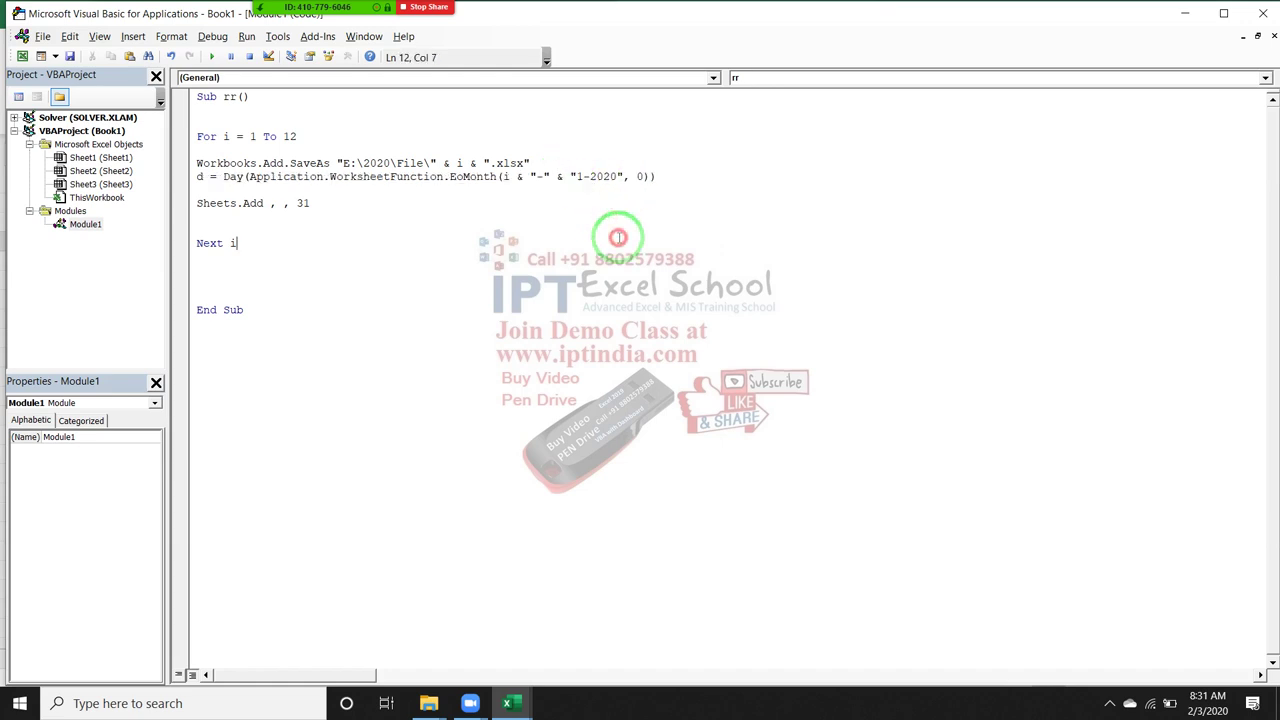
left_click(376, 217)
type("1-1-")
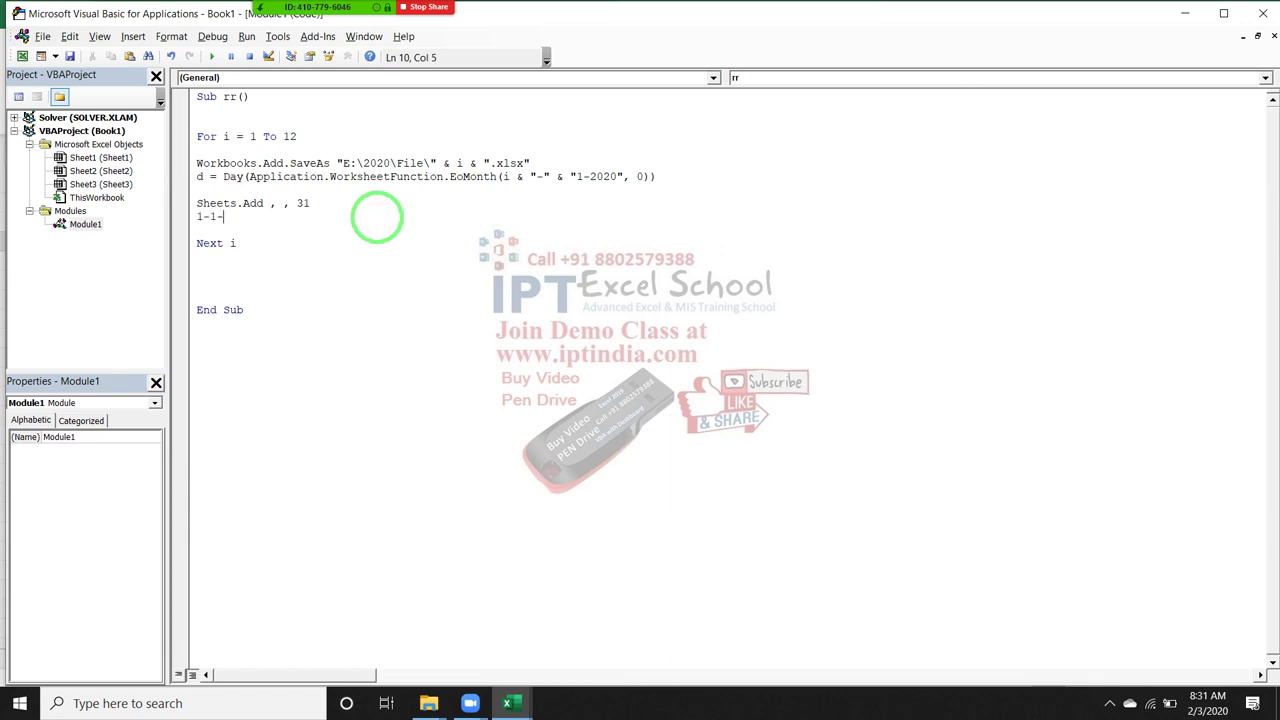
type("20")
type("20")
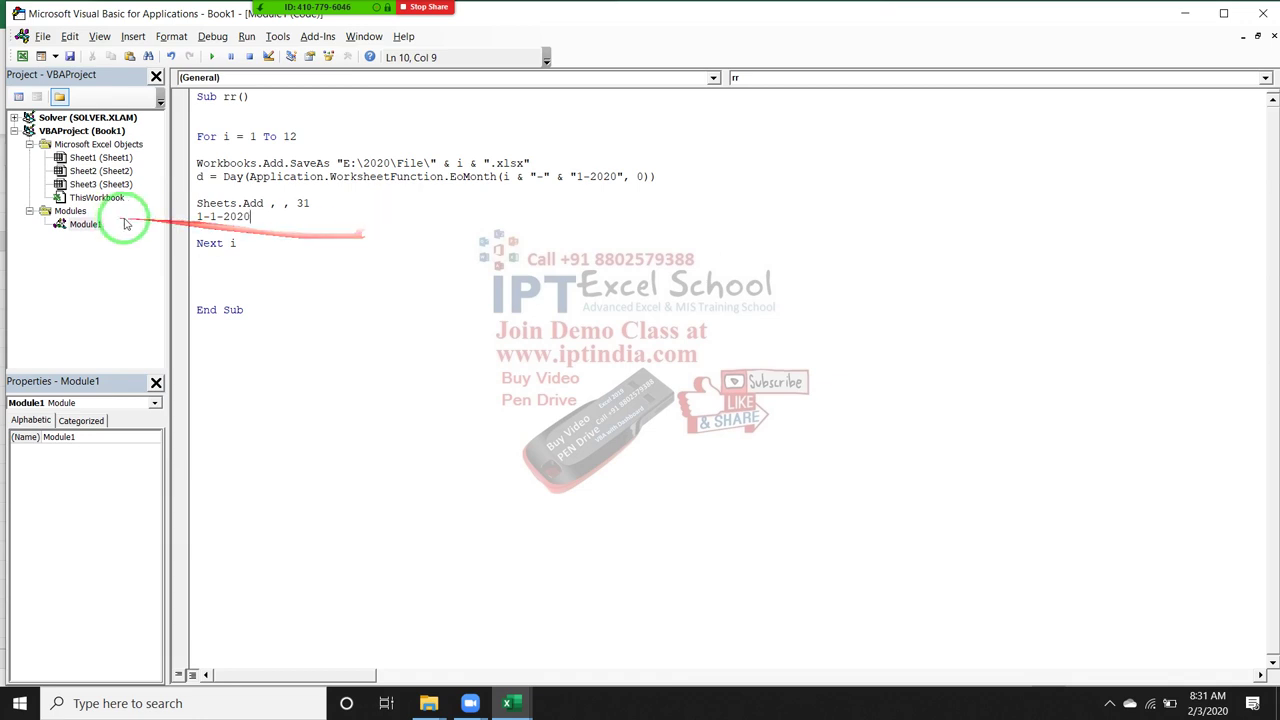
double_click(201, 216)
type("2")
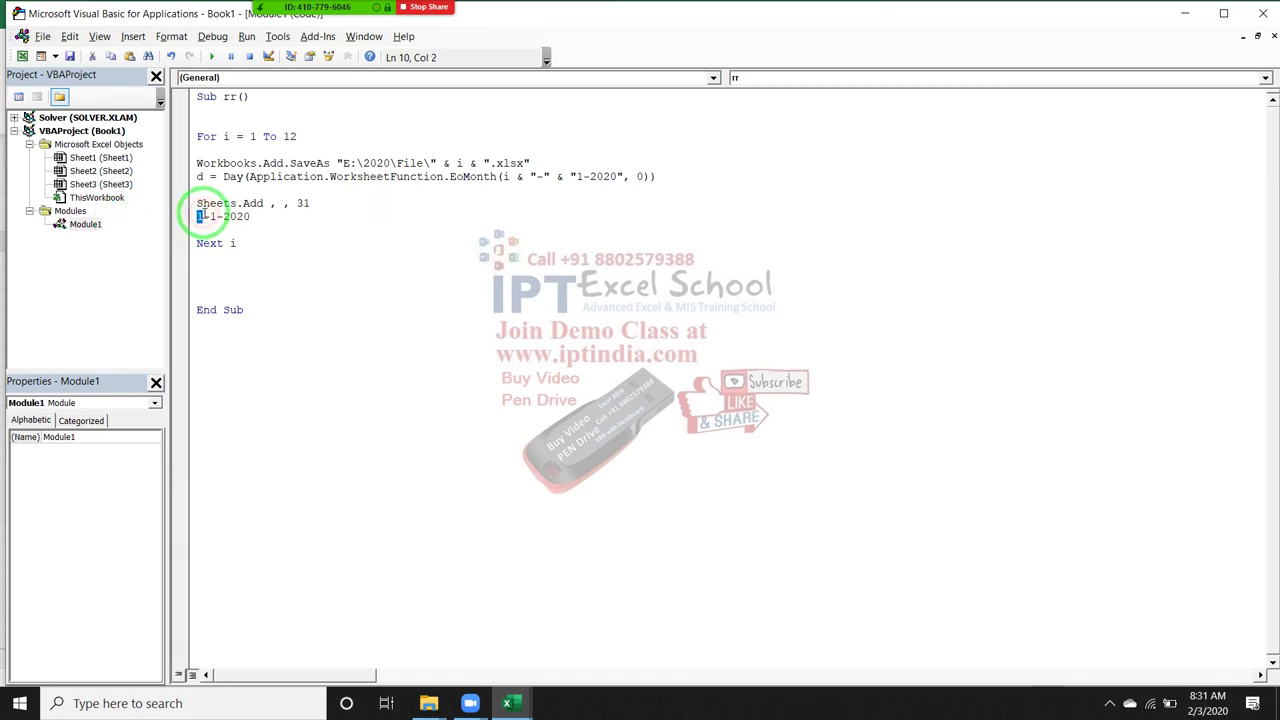
double_click(201, 216)
type("3")
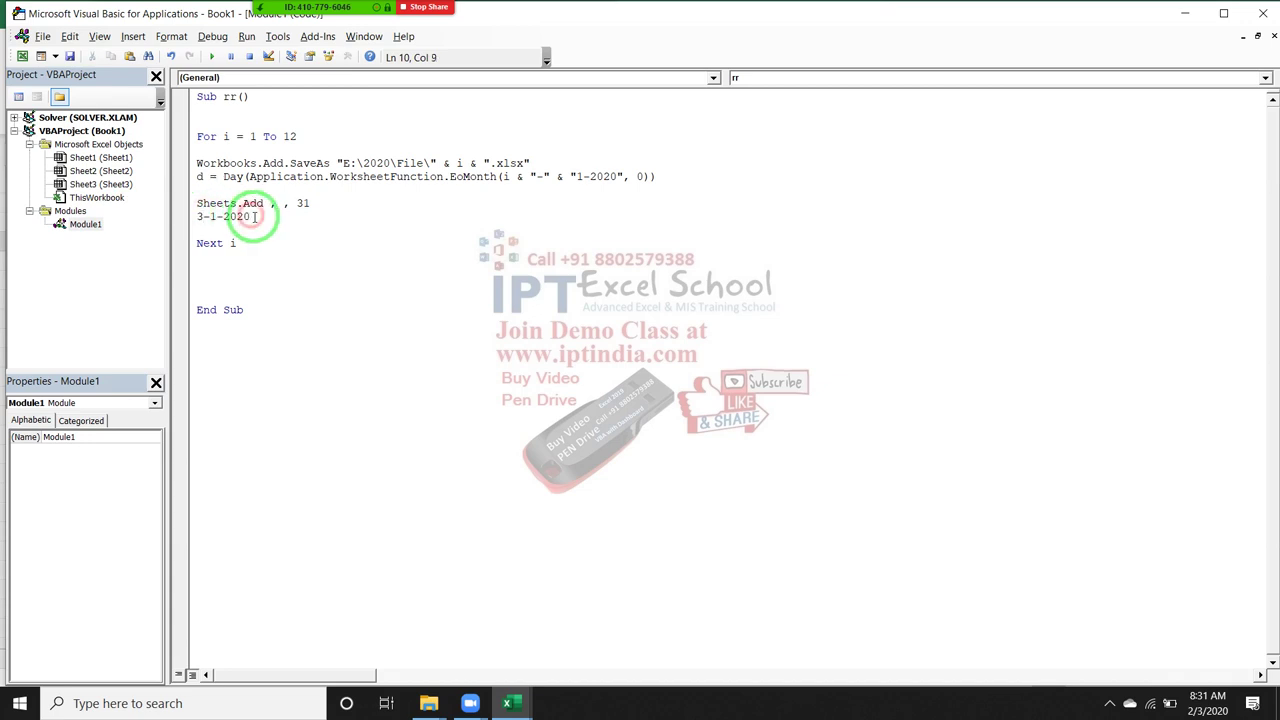
left_click_drag(250, 216, 176, 213)
key("Delete")
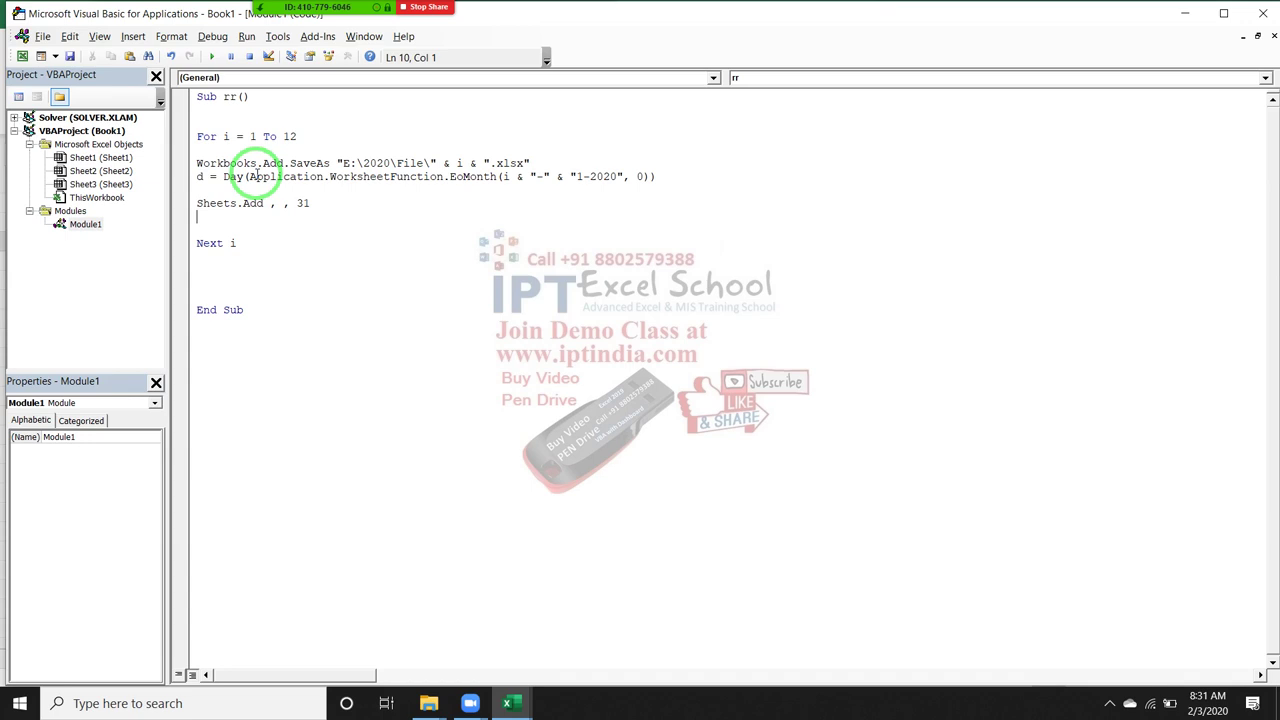
Step: Highlight parts of the SaveAs and EoMonth lines to explain them
left_click_drag(523, 176, 502, 176)
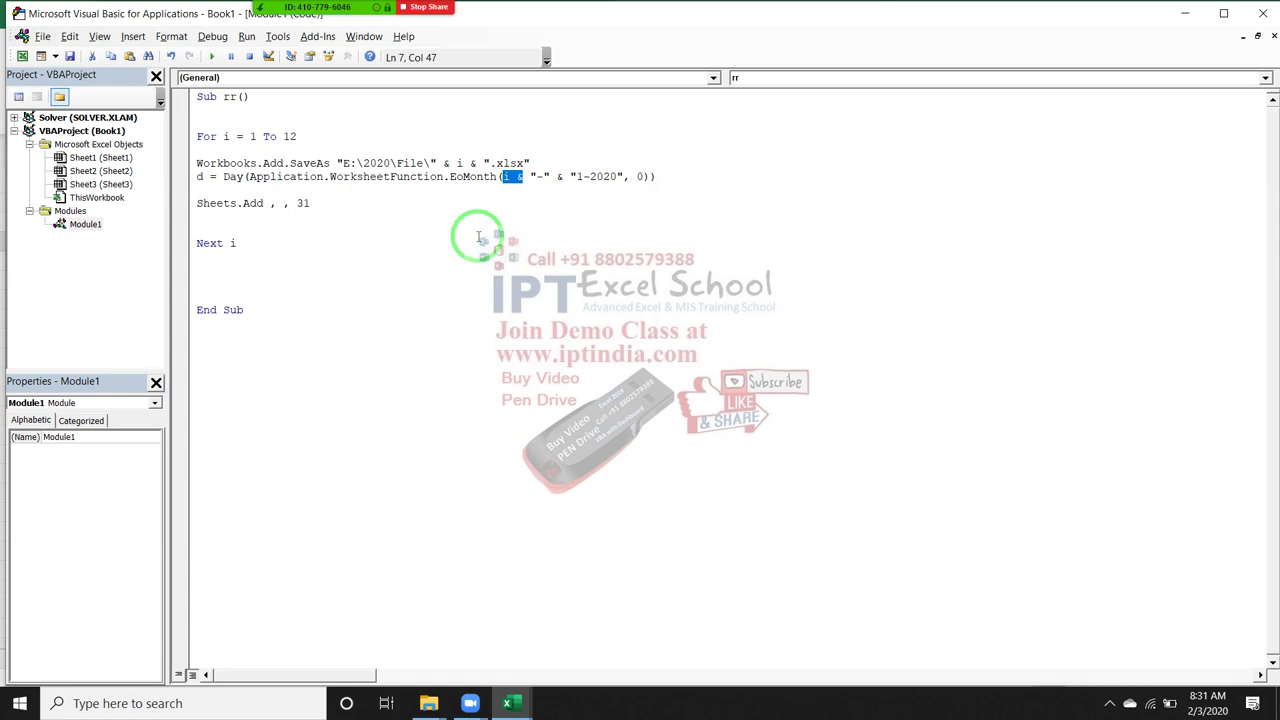
left_click(479, 234)
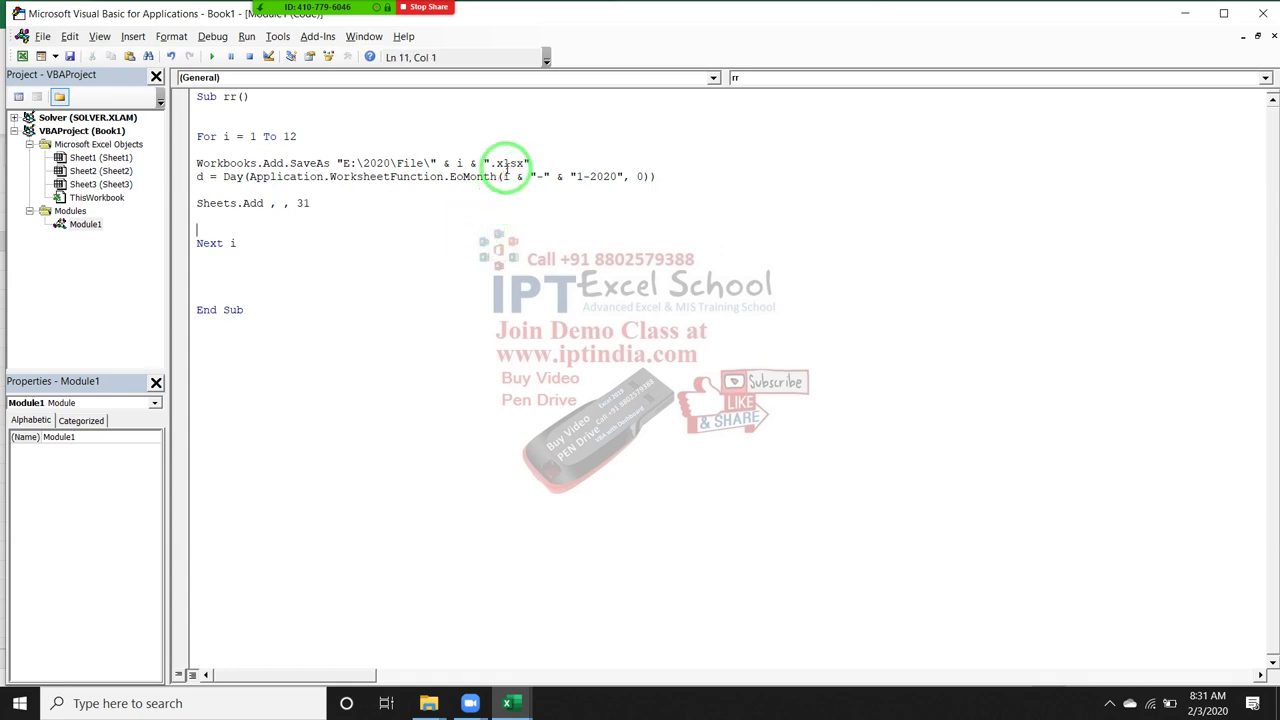
left_click_drag(320, 194, 222, 190)
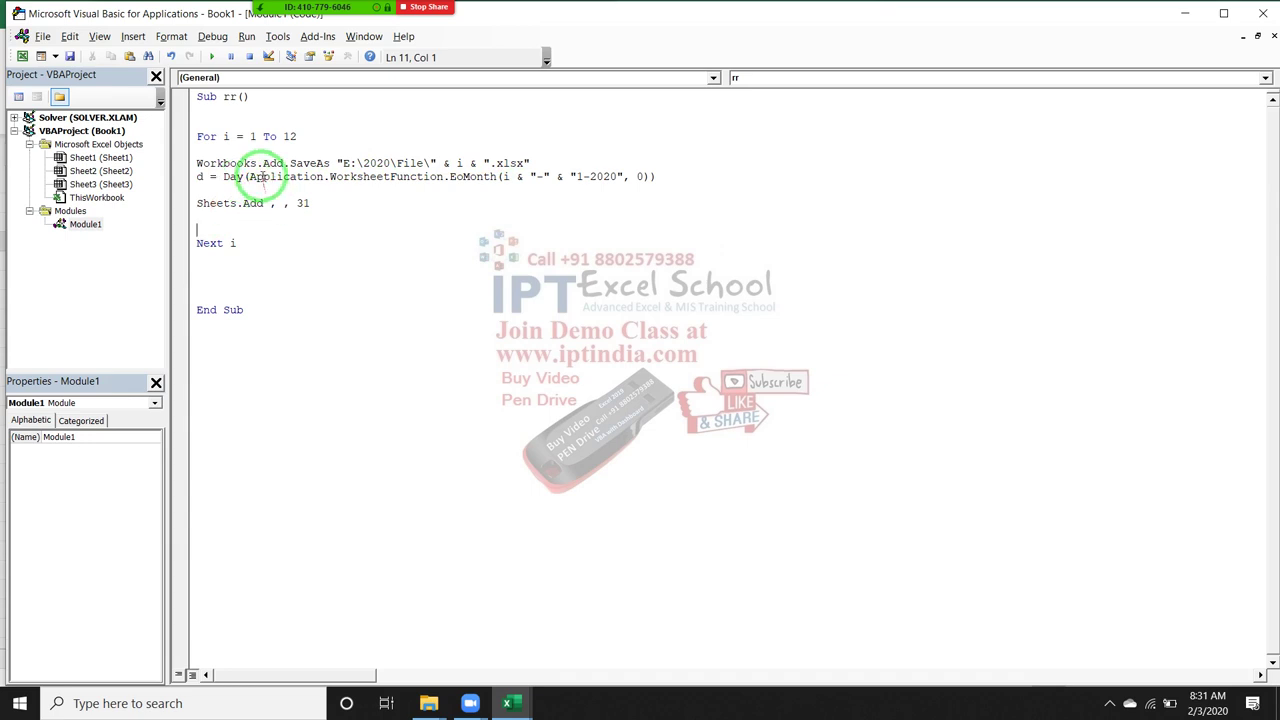
left_click_drag(248, 176, 352, 176)
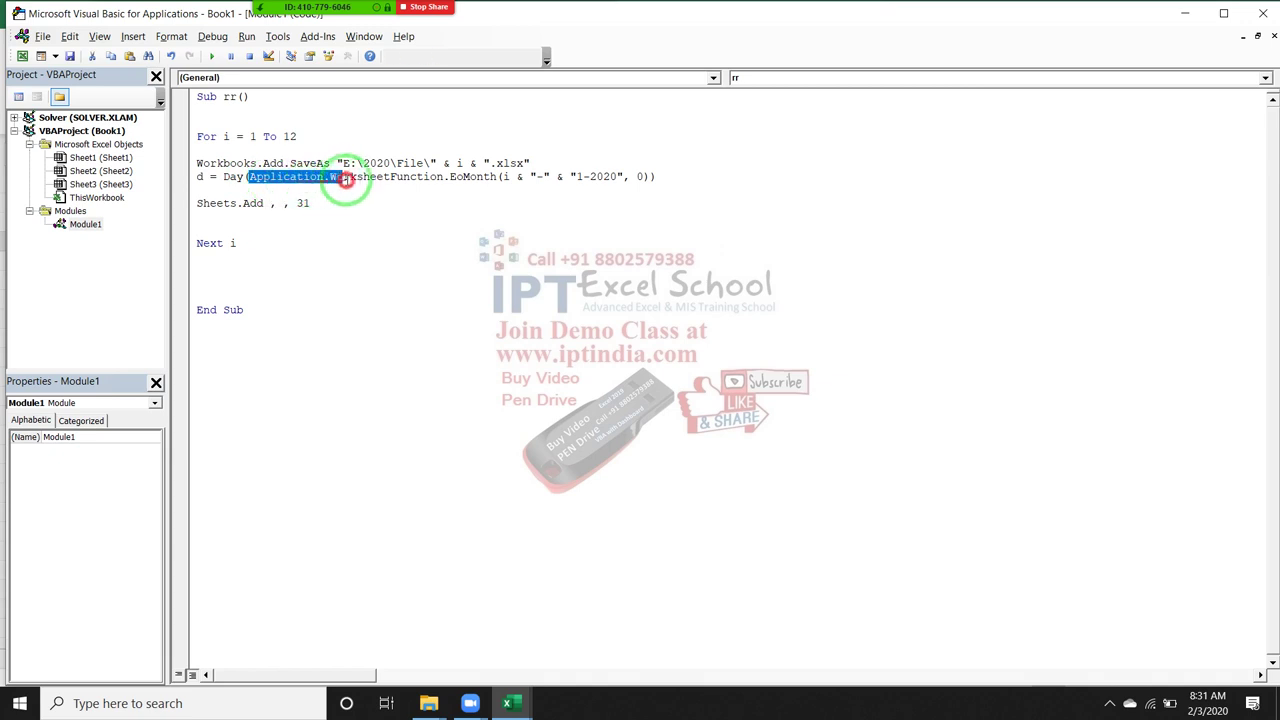
double_click(510, 163)
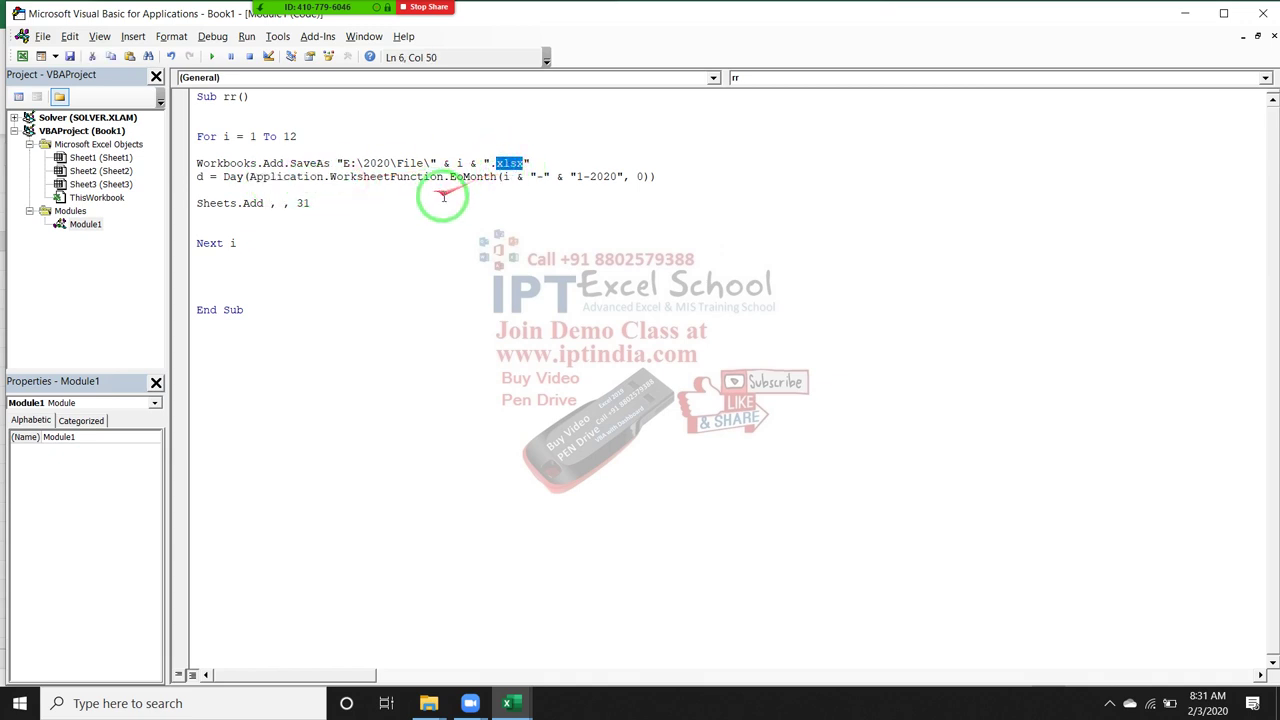
double_click(505, 177)
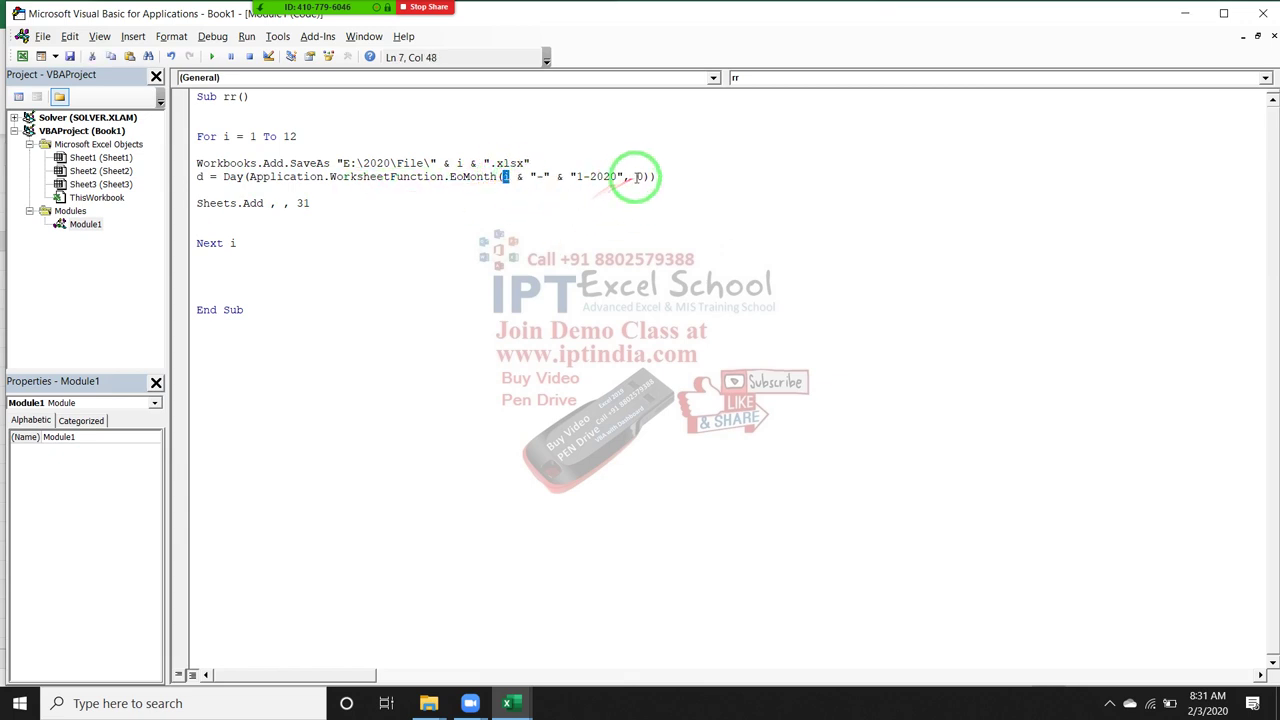
left_click_drag(625, 177, 349, 191)
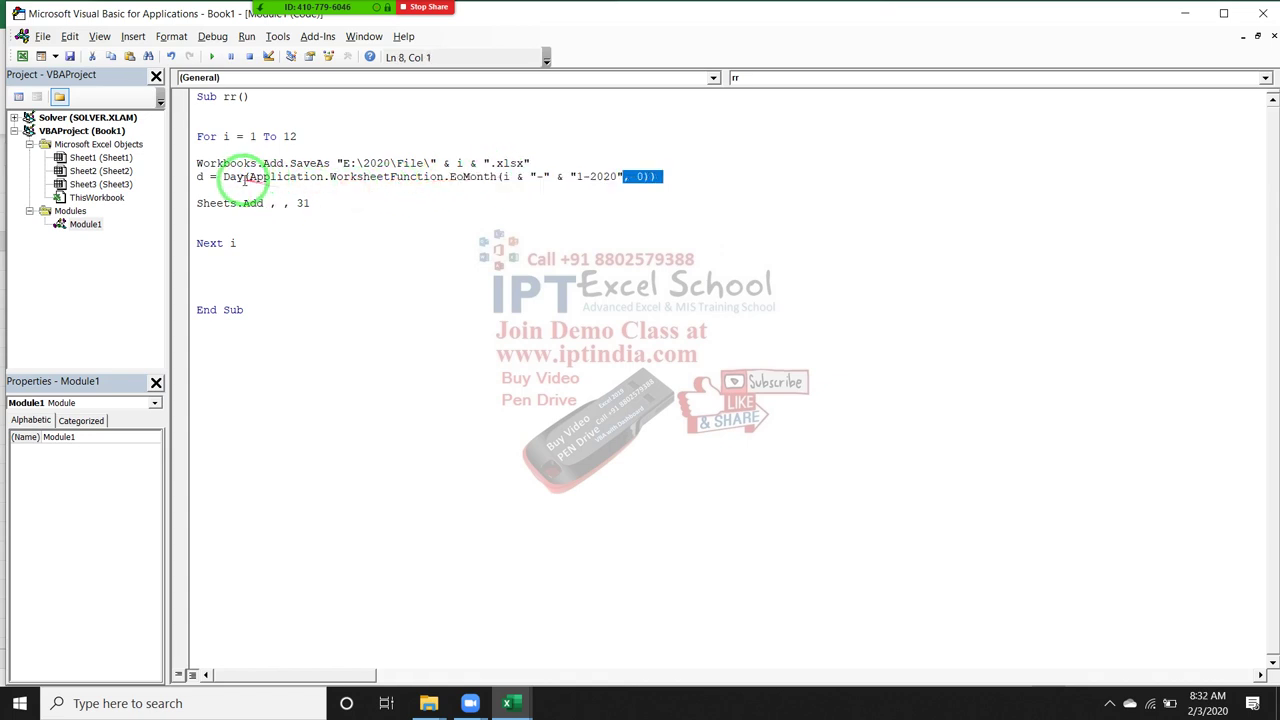
left_click_drag(247, 177, 654, 177)
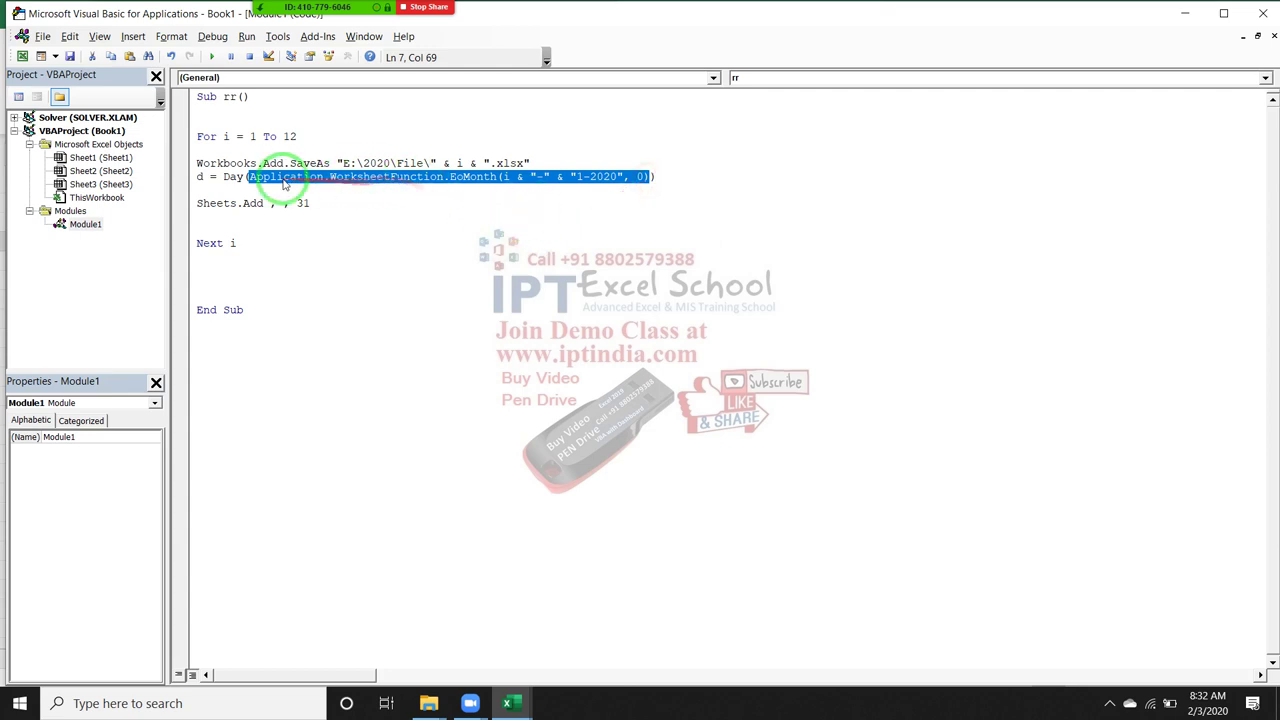
Step: Select Day in the d line and show Excel's =DAY(E3) returning 29 in F3
double_click(236, 178)
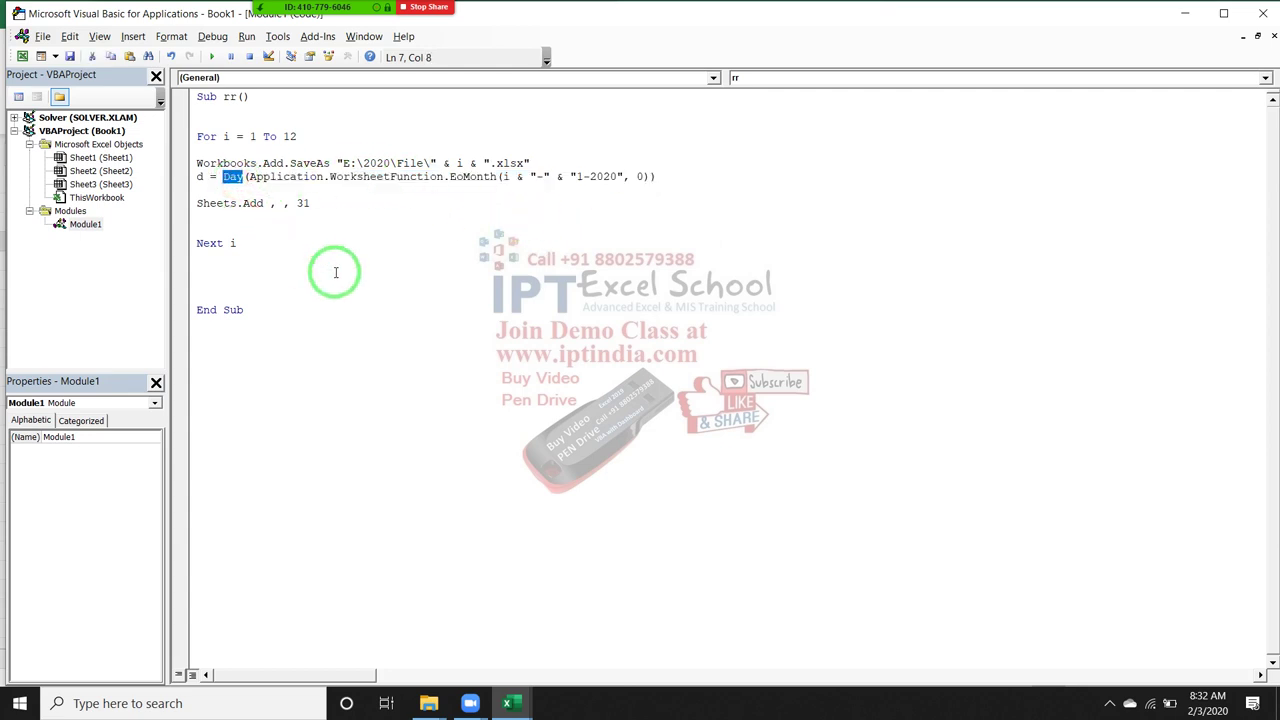
key("alt+F11")
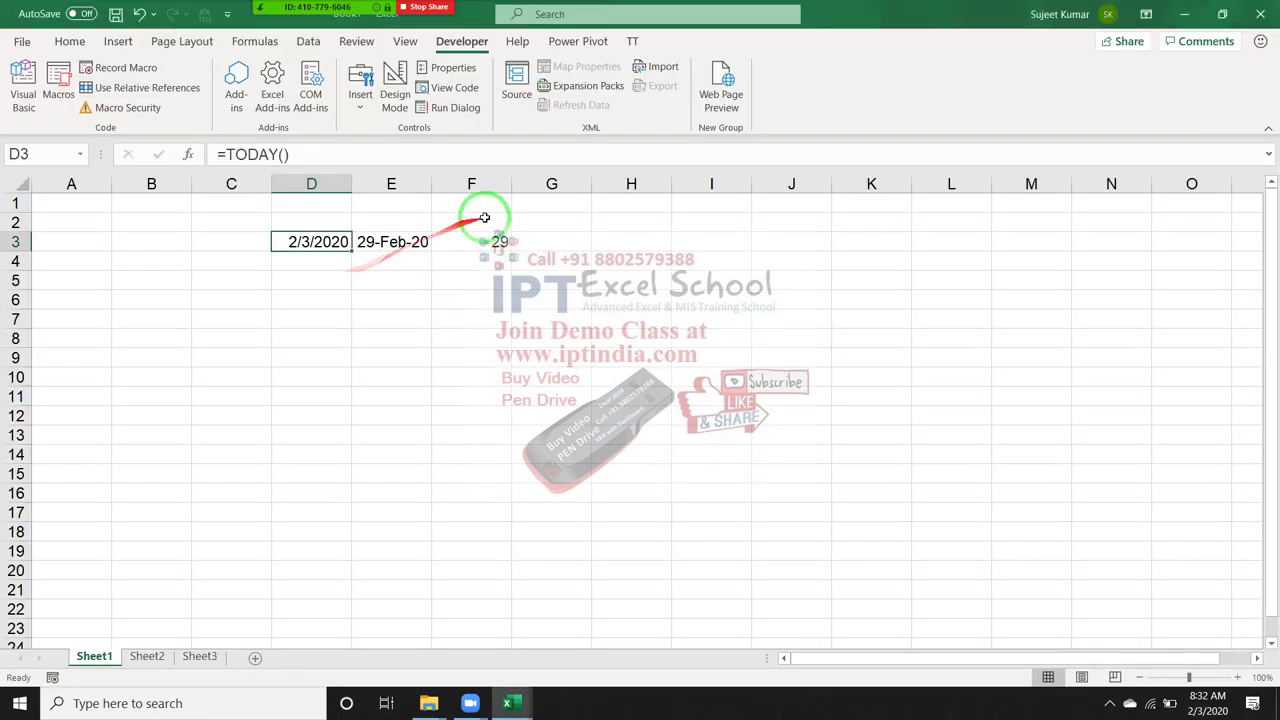
left_click(485, 242)
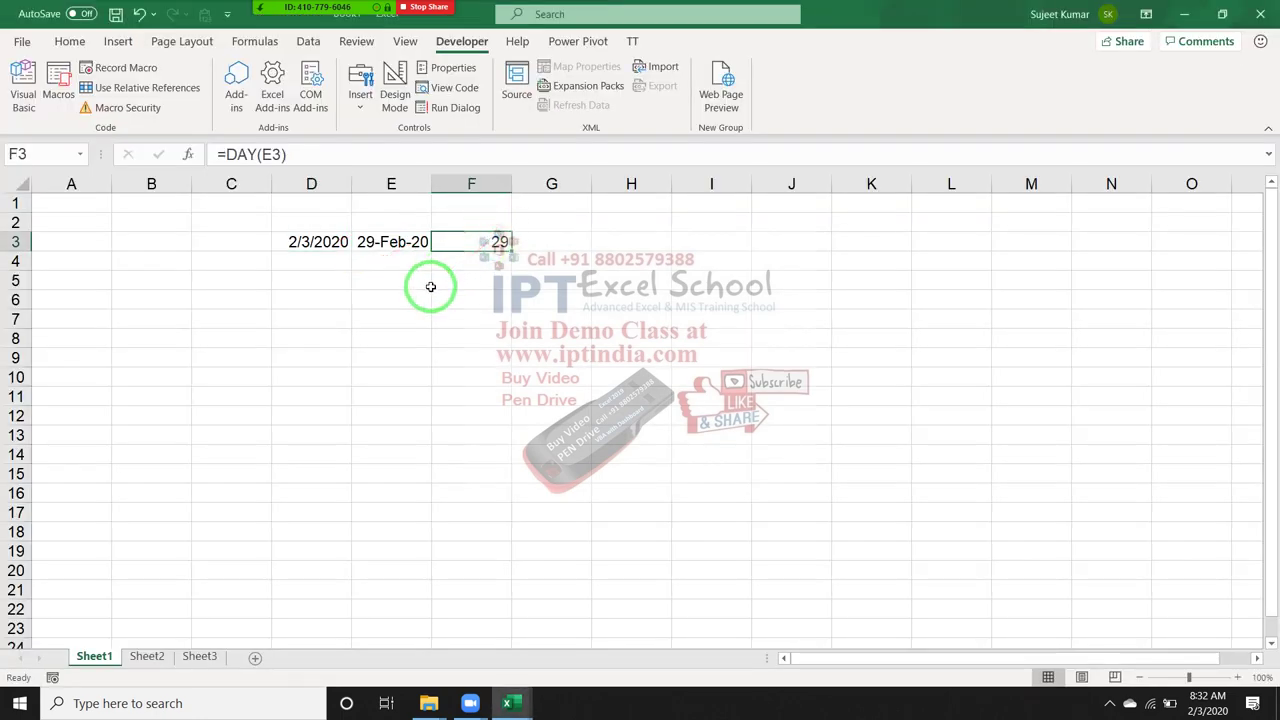
key("alt+F11")
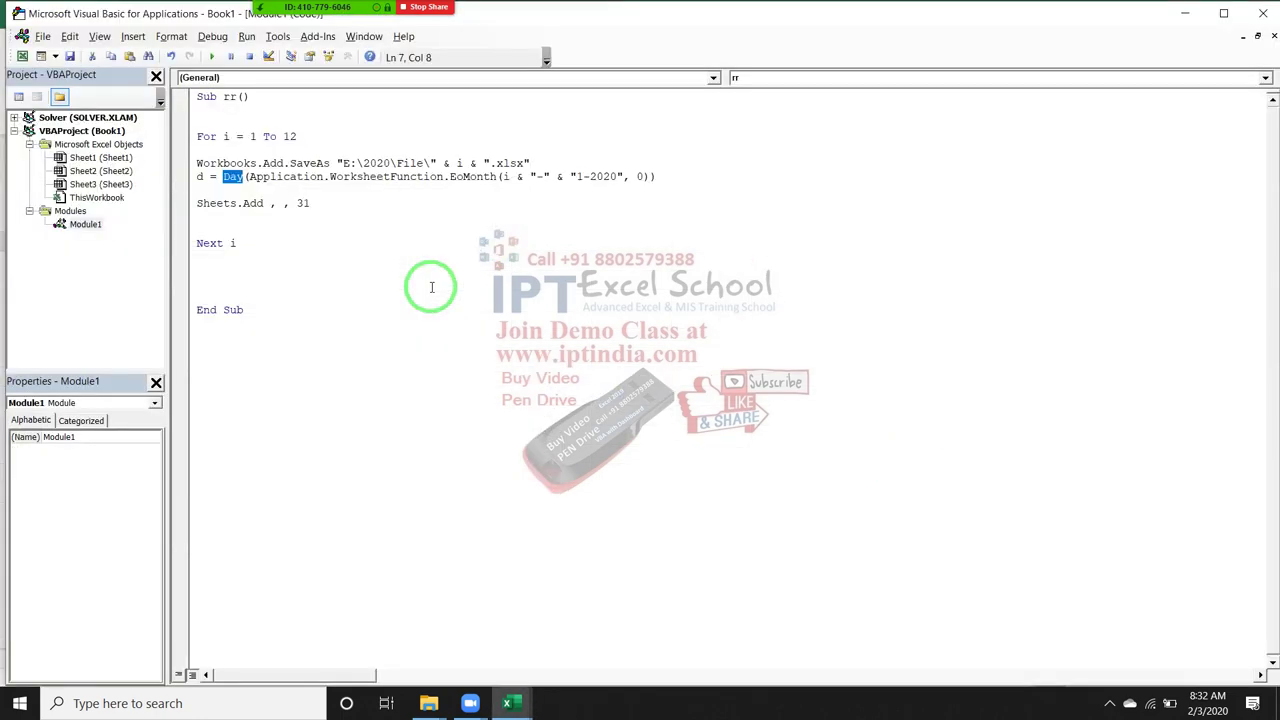
Step: Replace the fixed 31 in Sheets.Add with d and review its argument list
double_click(305, 203)
type("d")
left_click(307, 228)
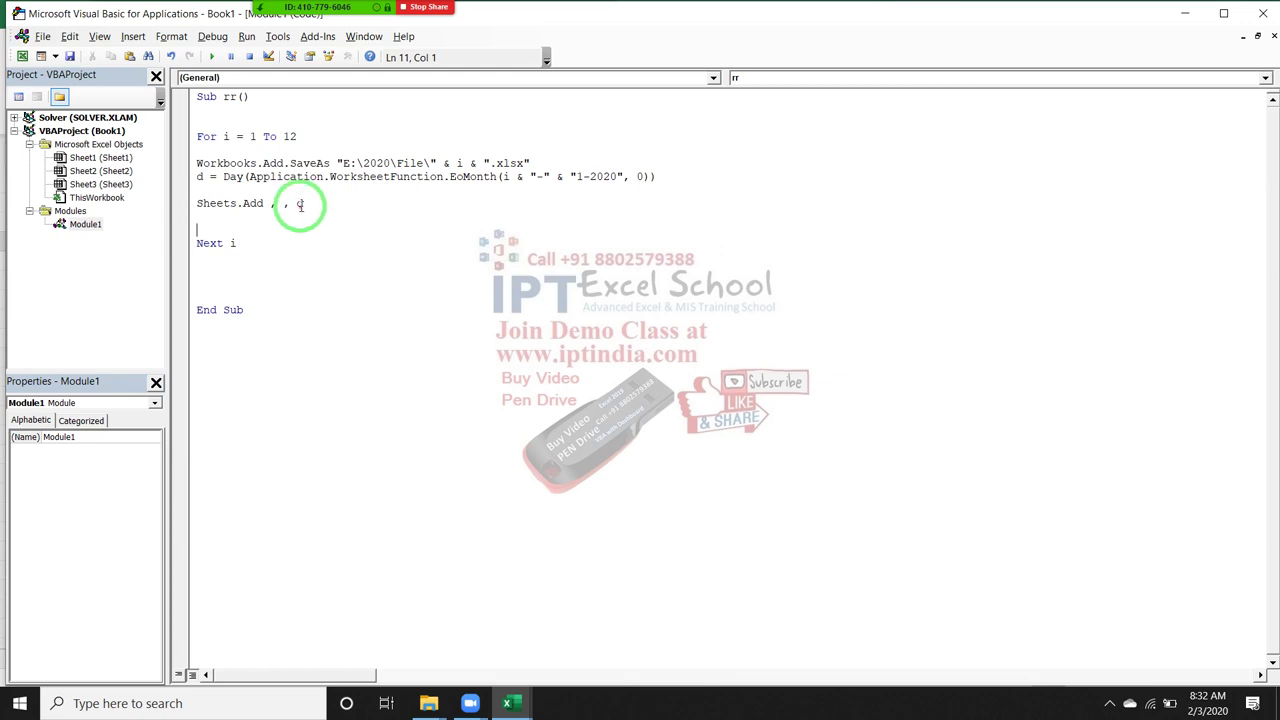
double_click(302, 204)
left_click(314, 239)
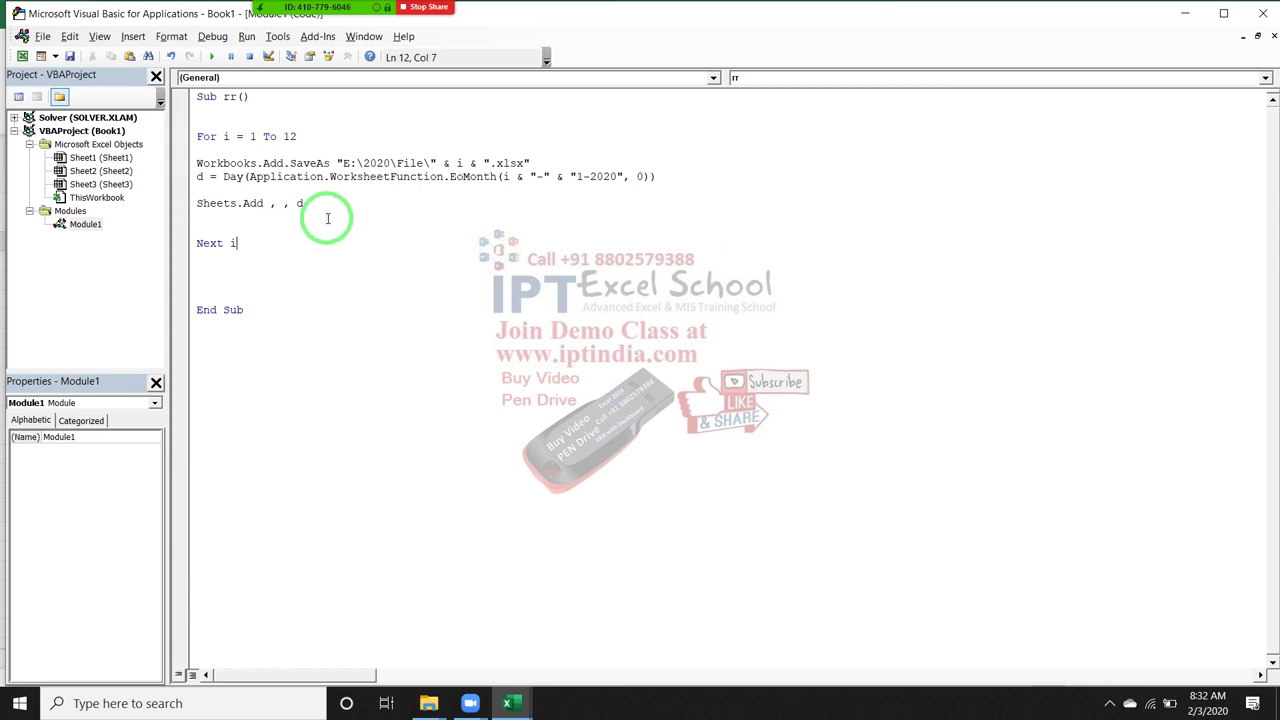
left_click(263, 204)
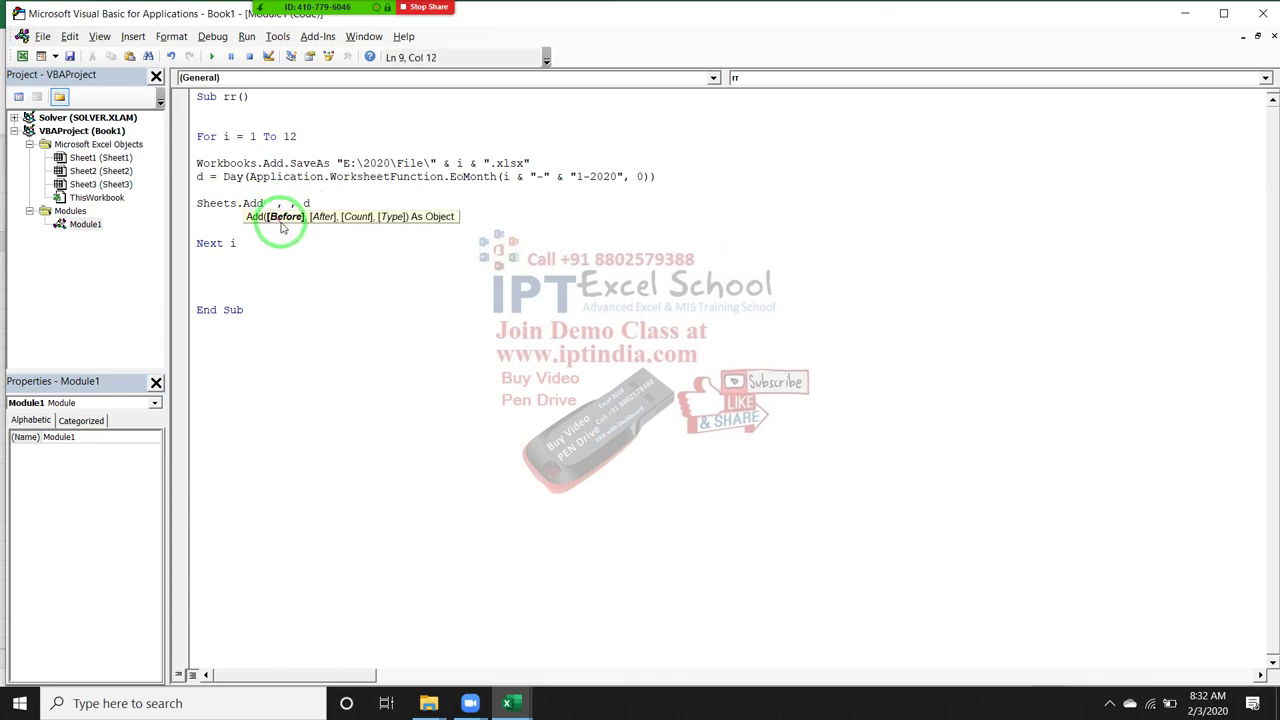
key("Right")
key("Right")
key("Right")
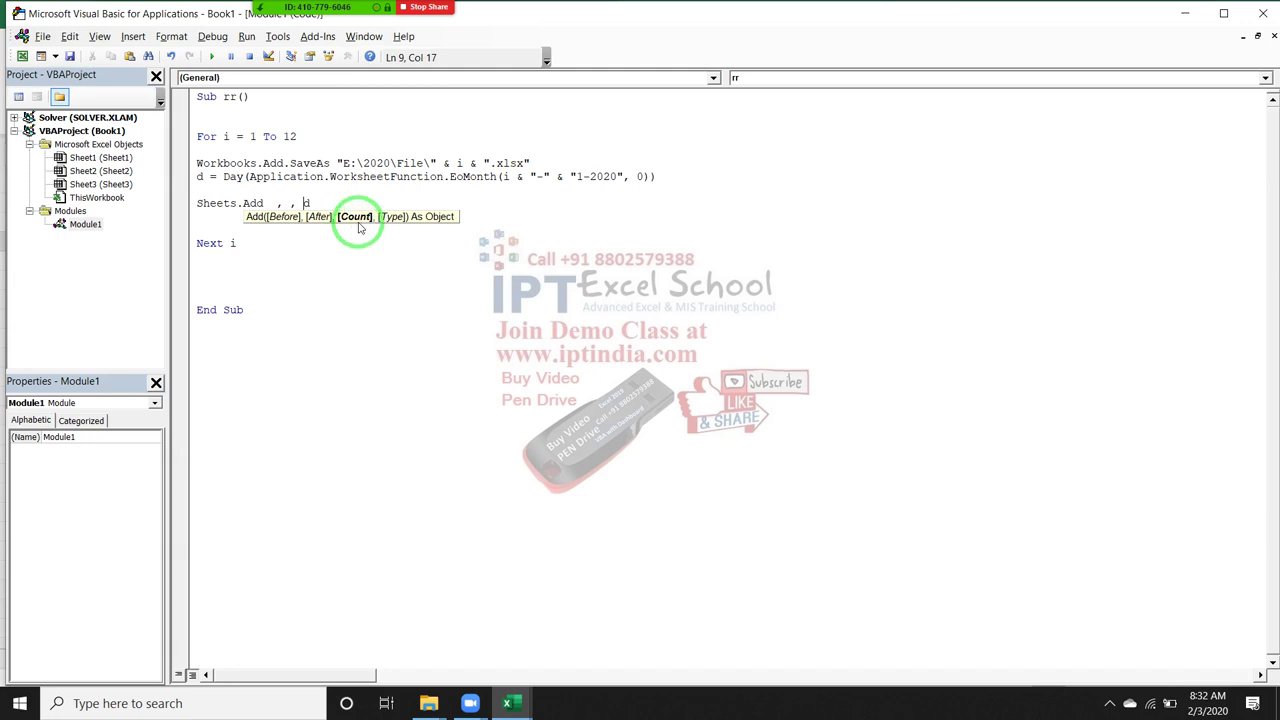
left_click(358, 254)
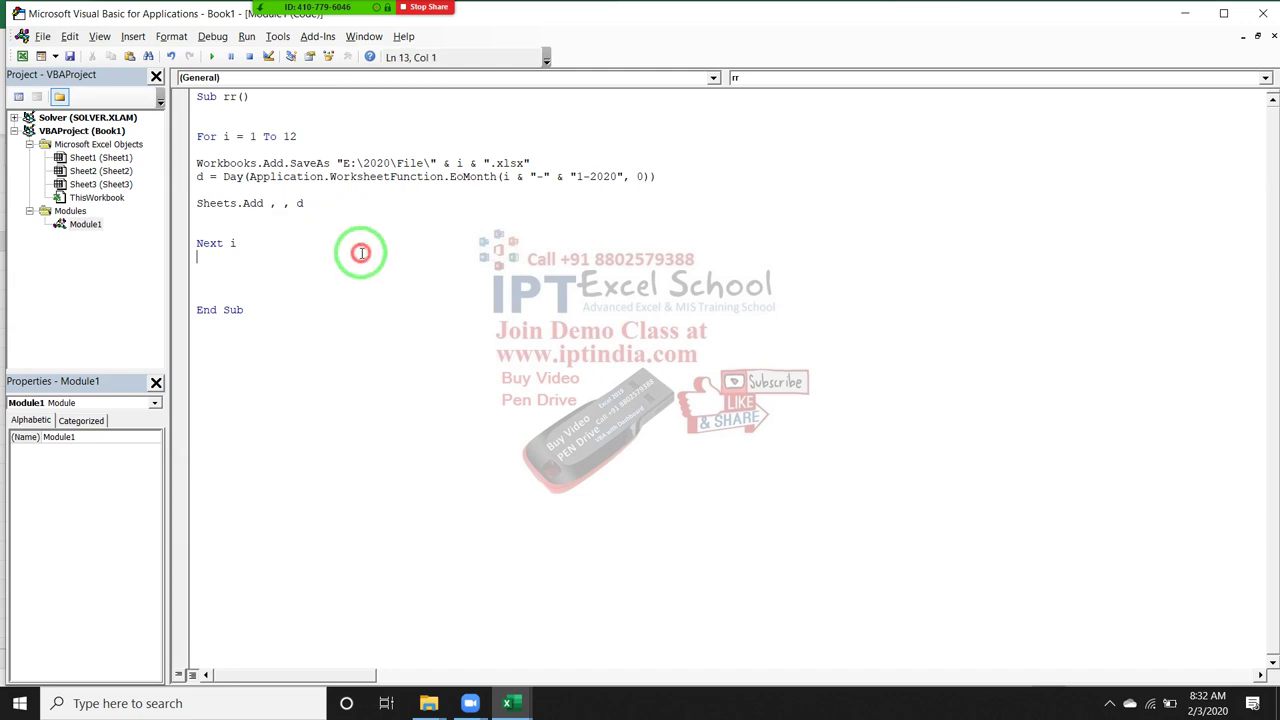
double_click(299, 203)
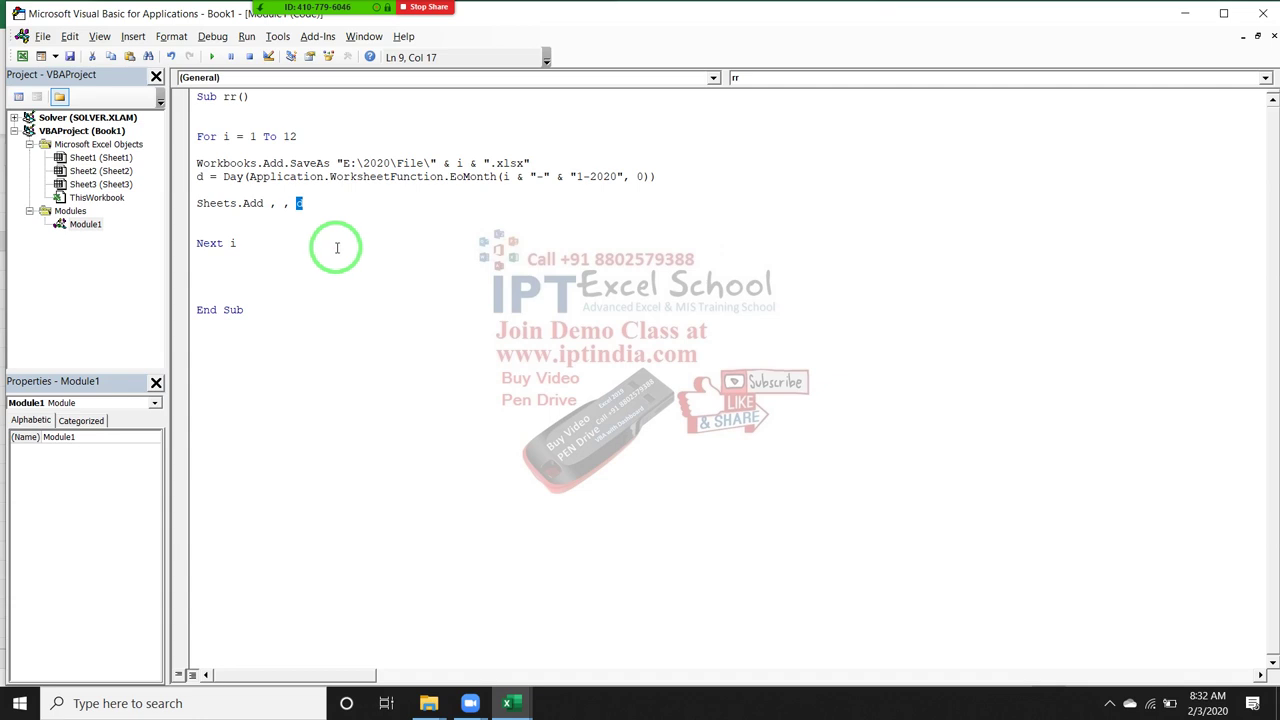
key("Home")
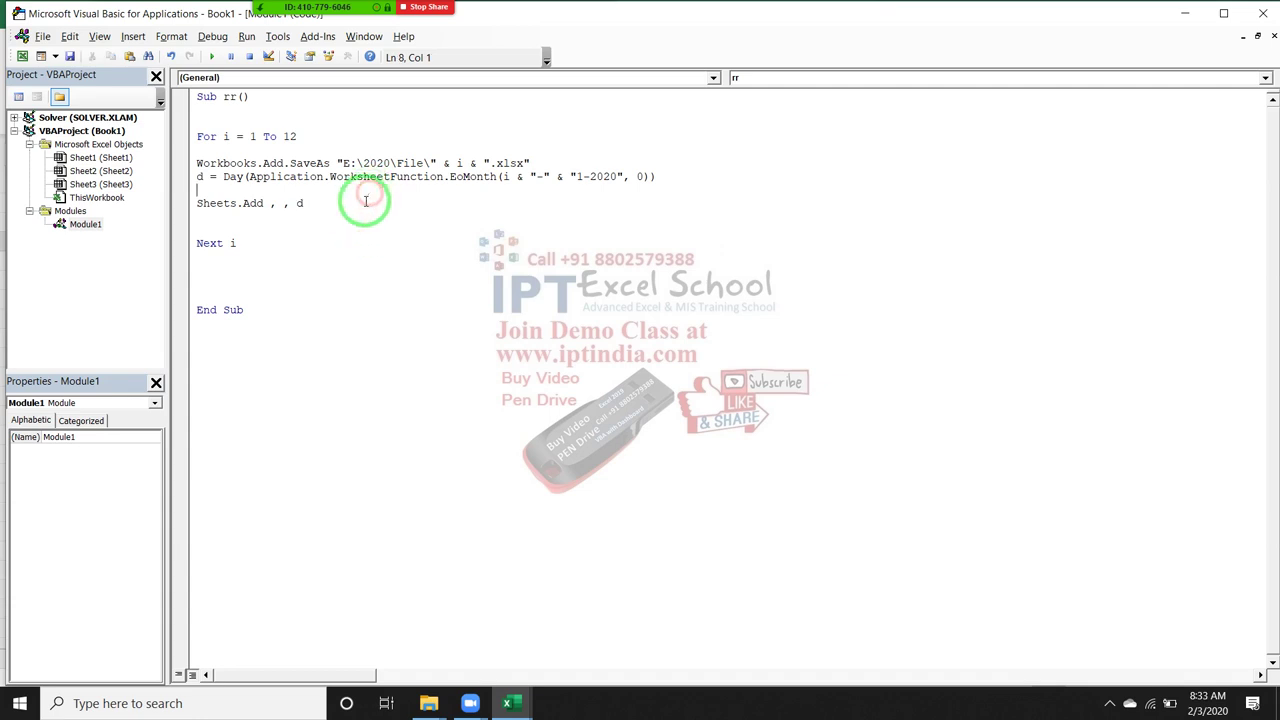
key("Up")
Step: Extend the count to d - Sheets.Count on the Sheets.Add line
left_click(309, 202)
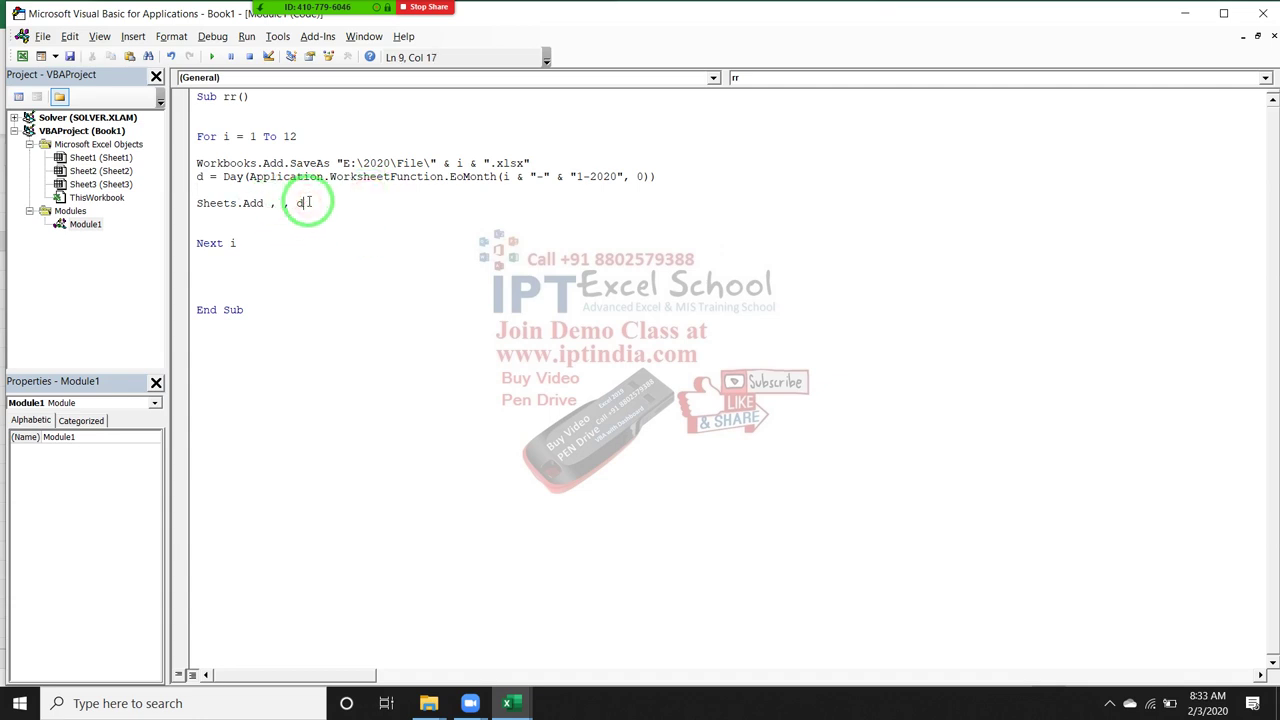
type("-sheets")
type(".cou")
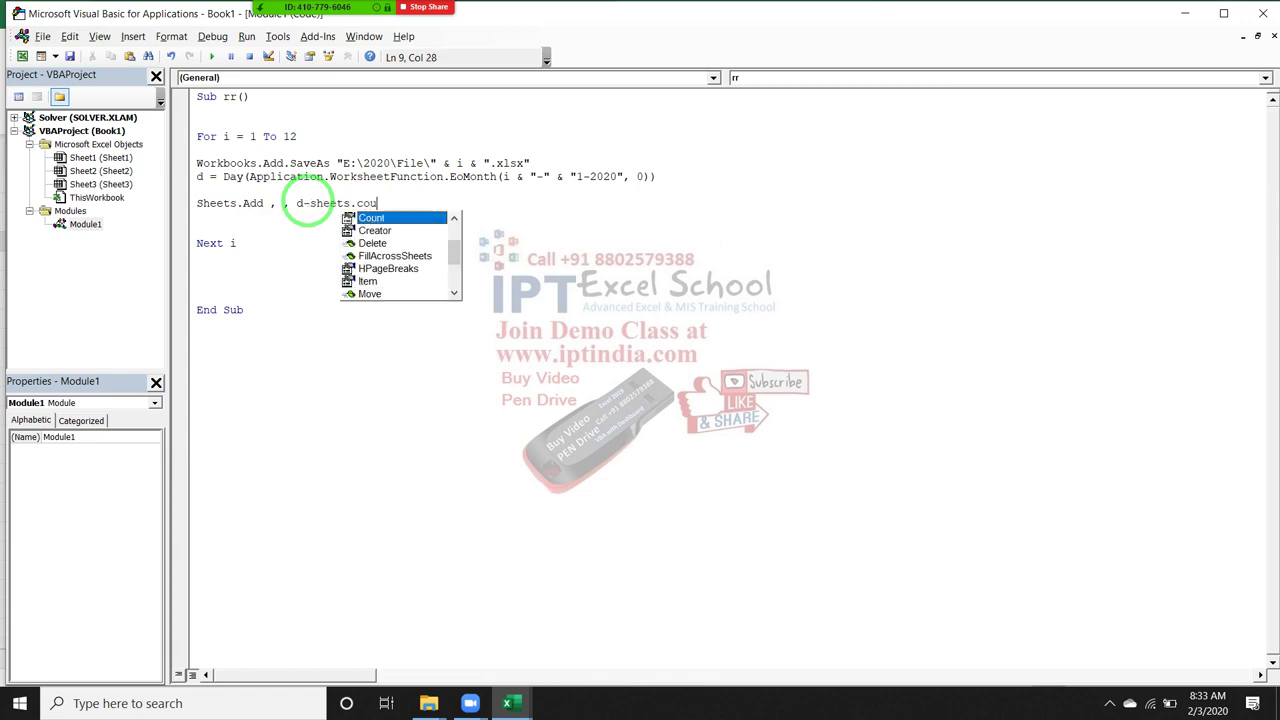
key("Tab")
left_click(334, 254)
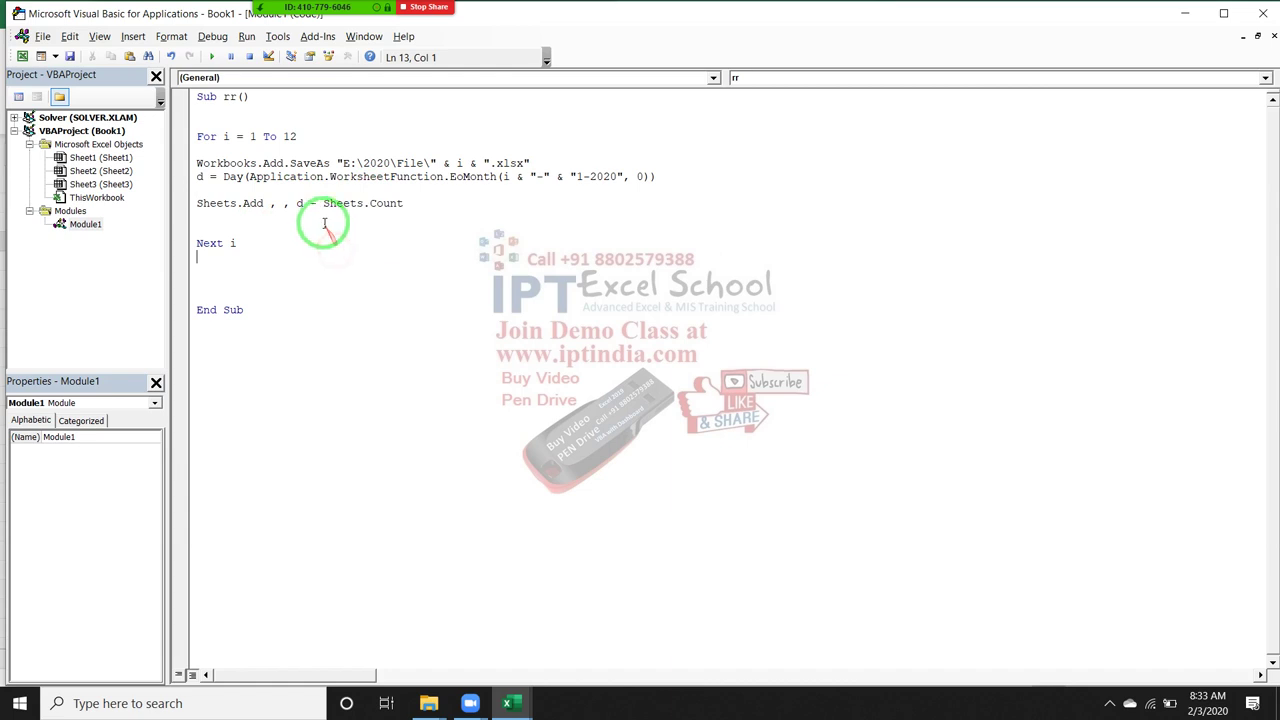
left_click_drag(323, 205, 402, 203)
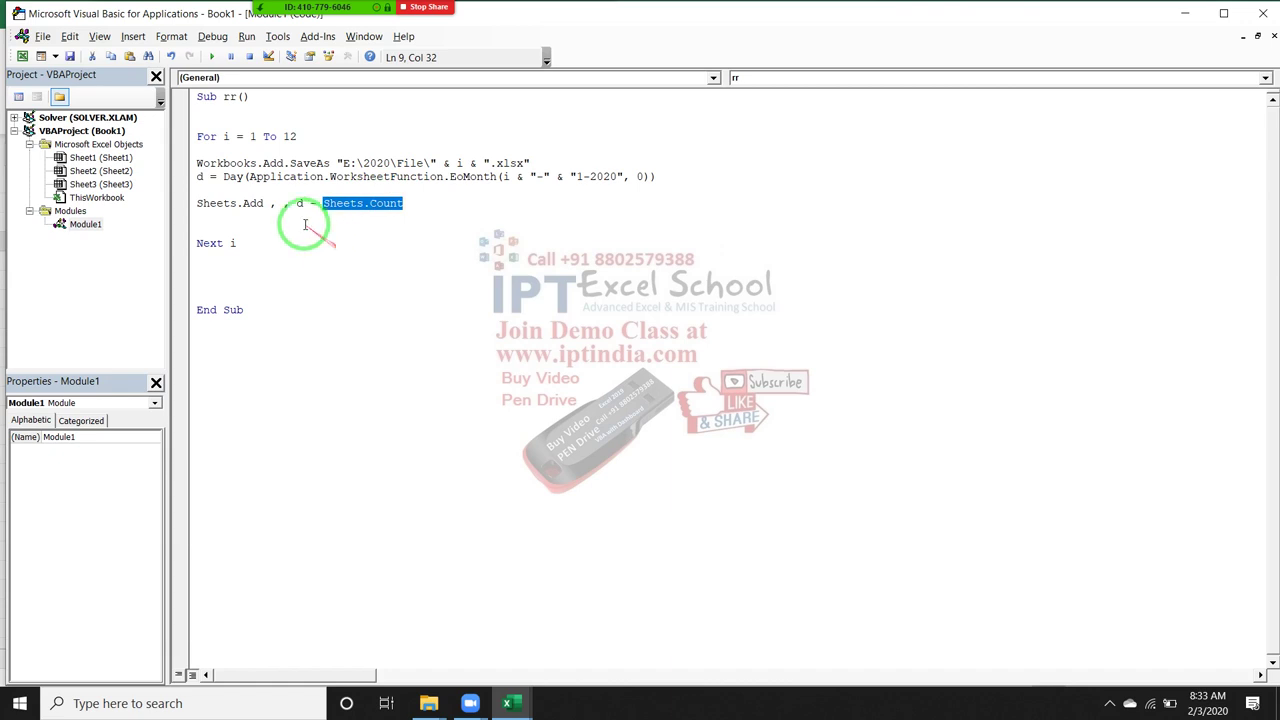
left_click(257, 213)
Step: Add a Sheets(1).Name = 1 line below Sheets.Add
key("Return")
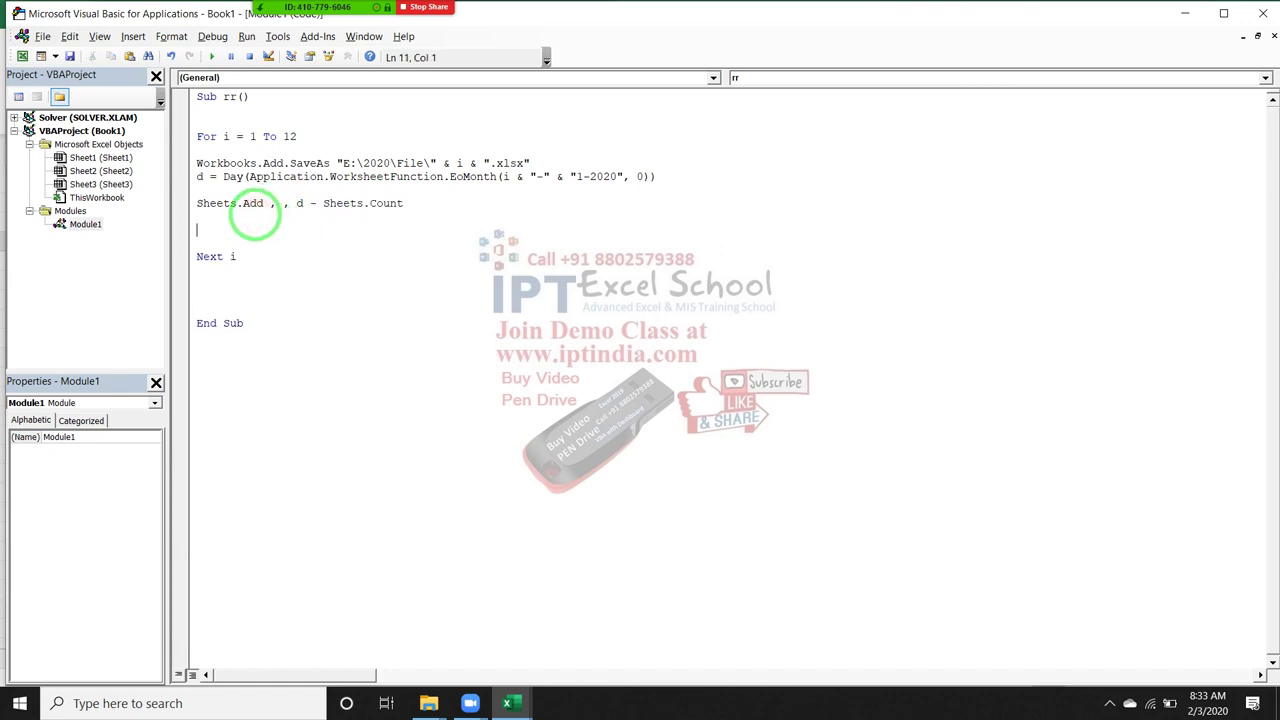
key("Return")
key("Up")
key("Up")
key("Up")
key("Up")
key("shift+Down")
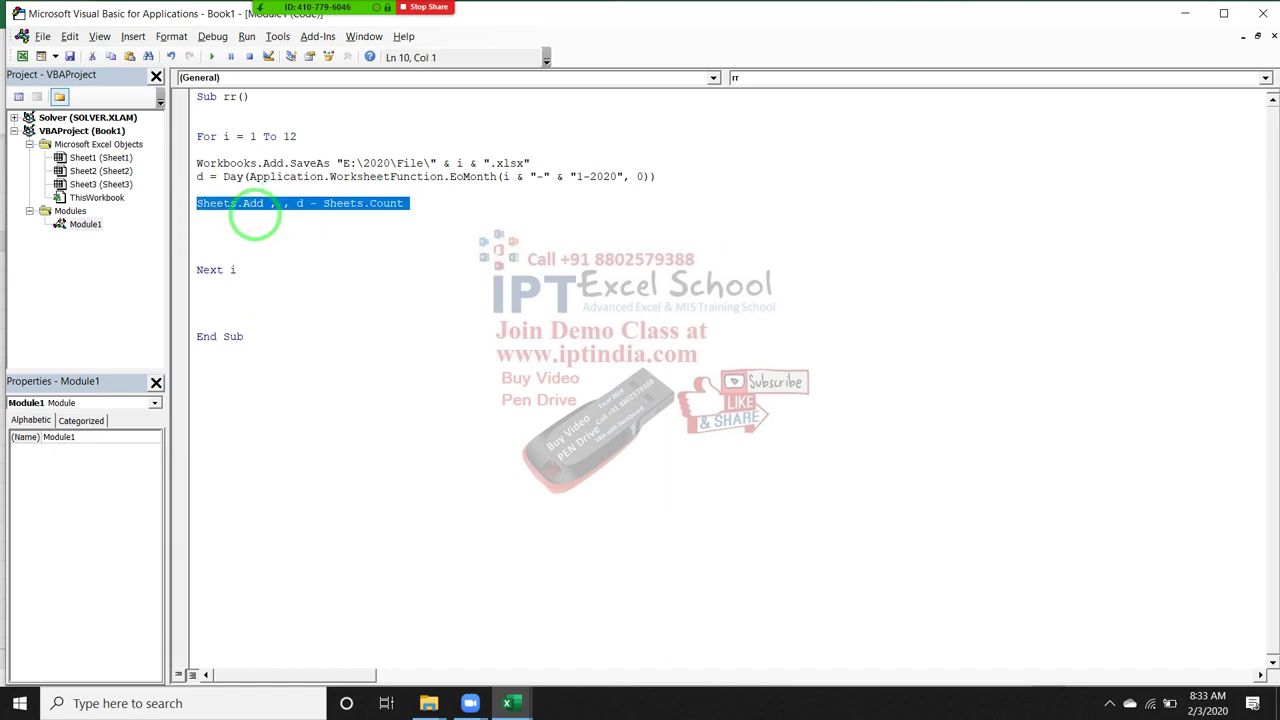
left_click(255, 219)
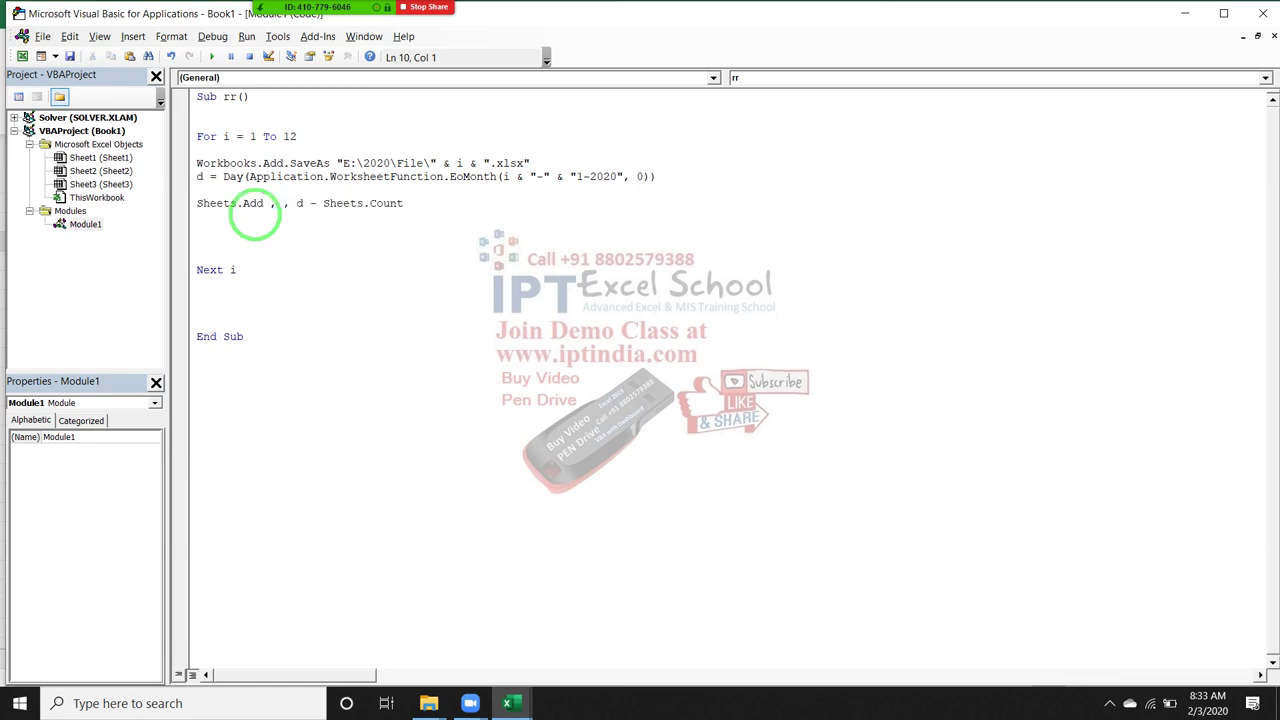
key("Return")
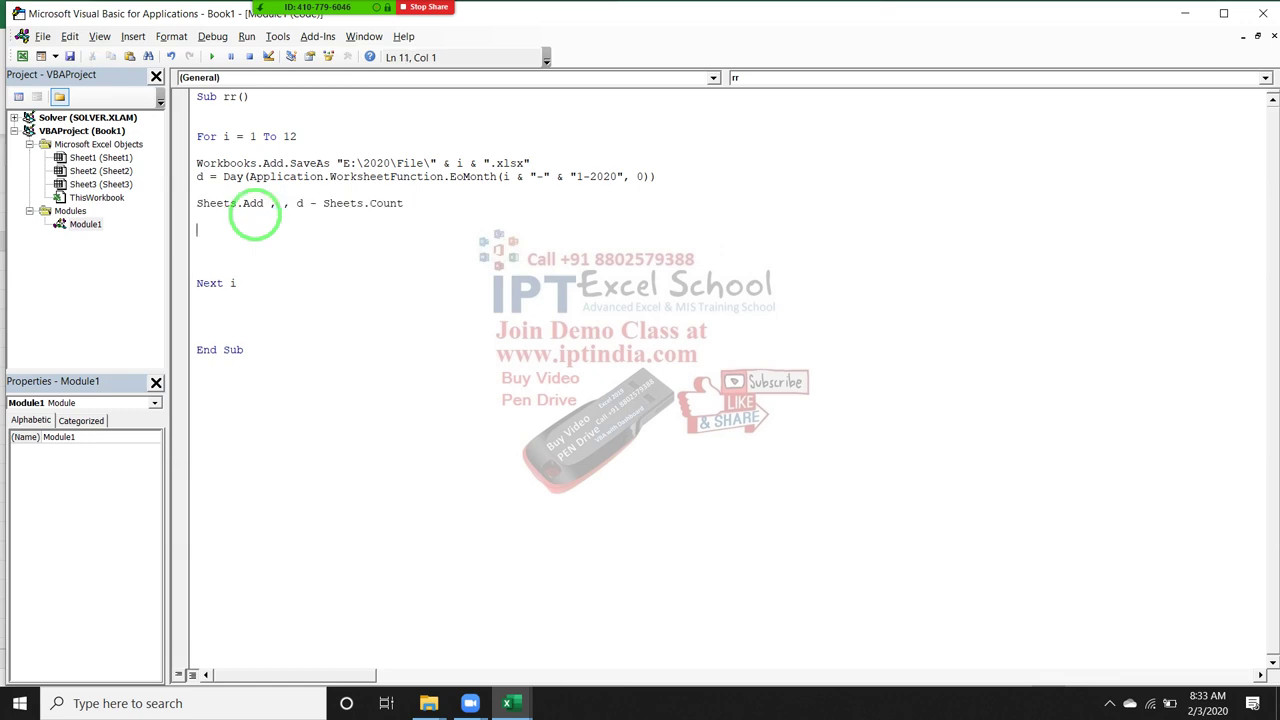
type("she")
type("ets(i")
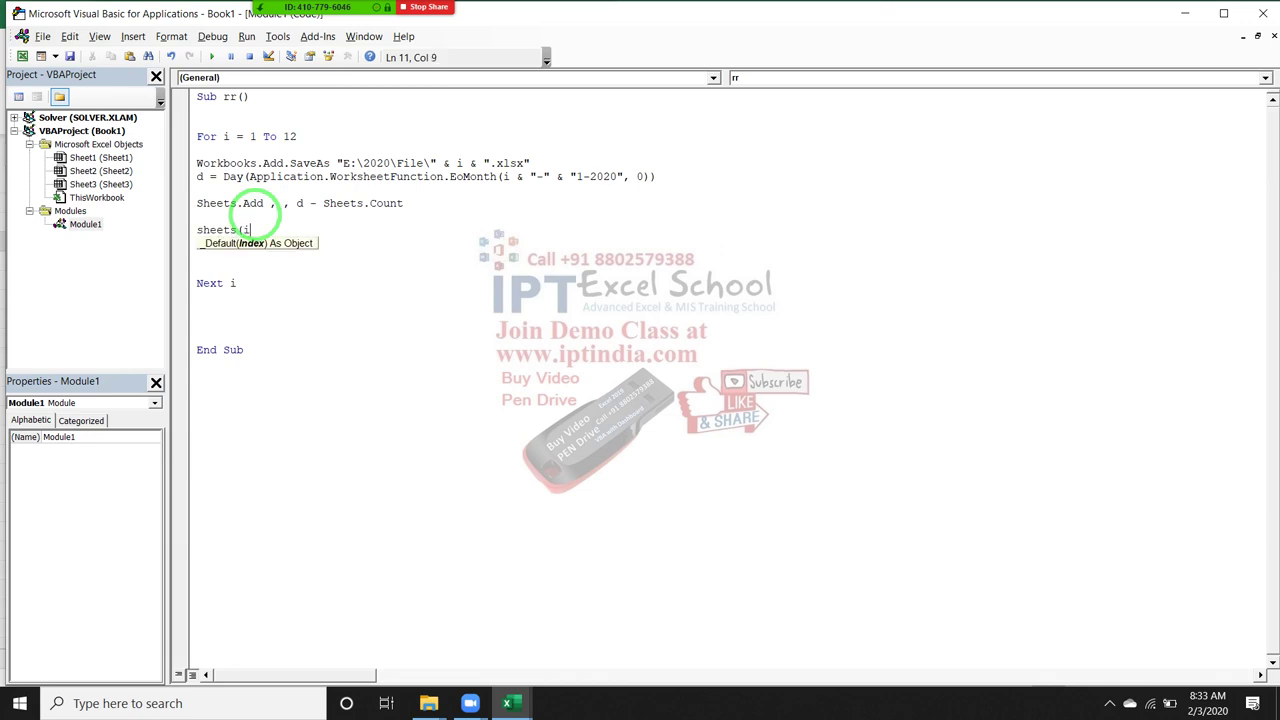
key("BackSpace")
type(").")
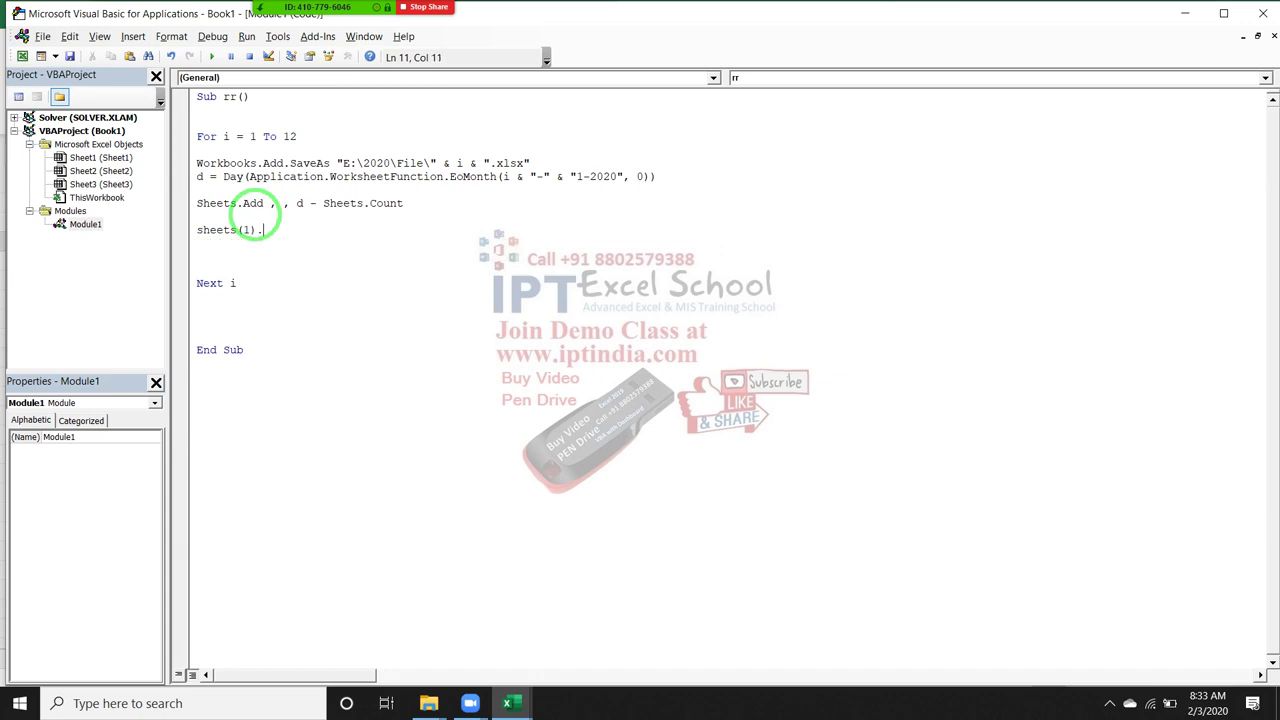
type("name")
type("1")
key("Return")
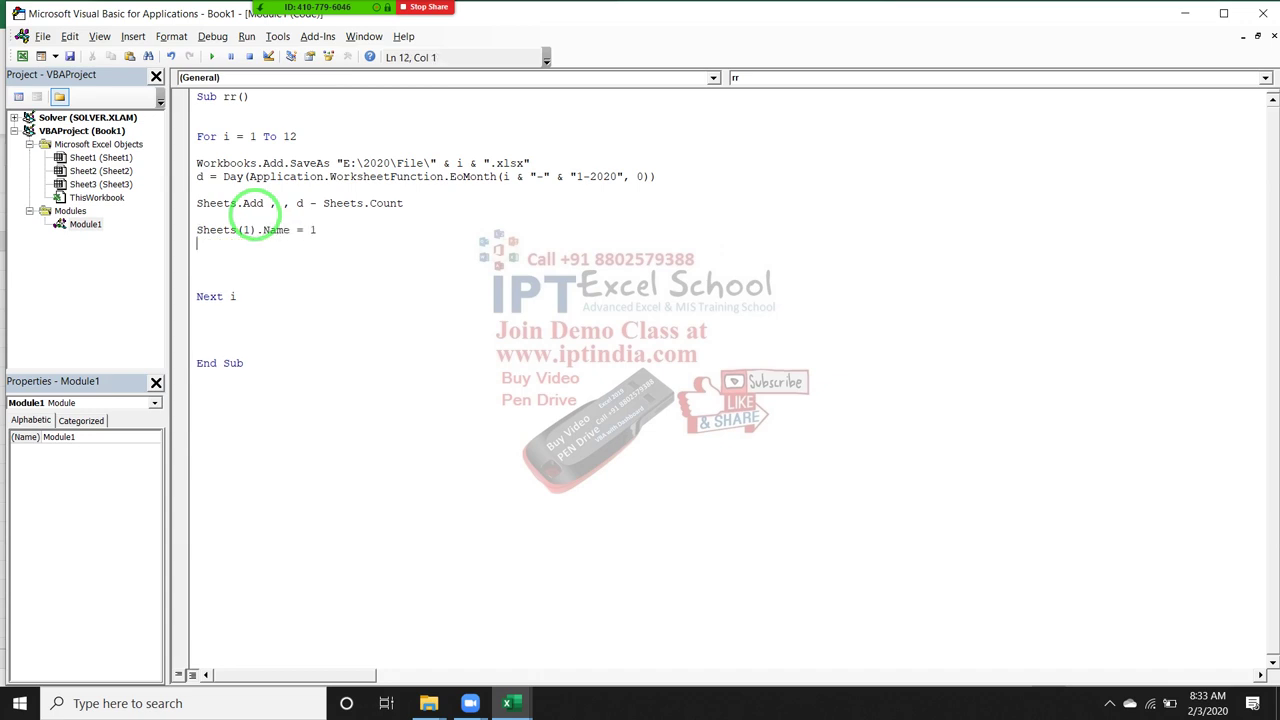
Step: Paste test copies of the Name line, then delete the duplicates
key("shift+Down")
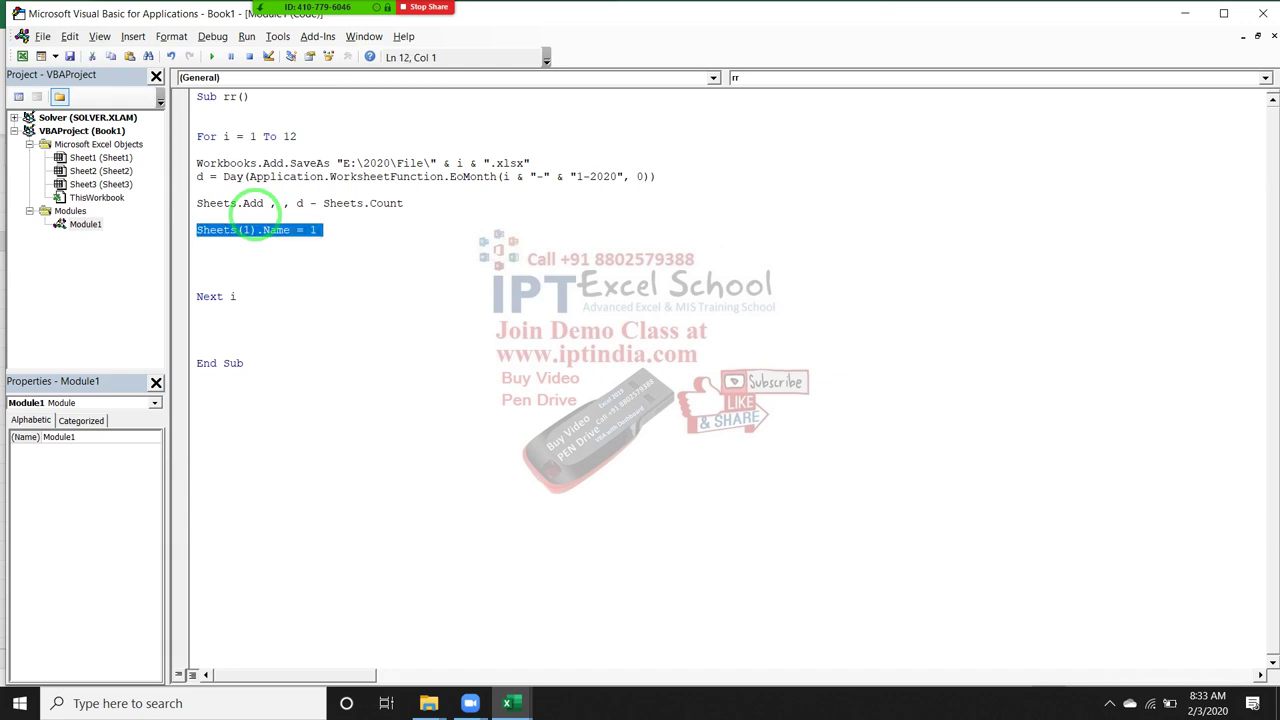
key("ctrl+c")
key("ctrl+v")
key("ctrl+v")
key("ctrl+v")
key("ctrl+v")
mouse_move(265, 212)
left_mouse_down()
mouse_move(293, 287)
mouse_move(187, 246)
left_mouse_up()
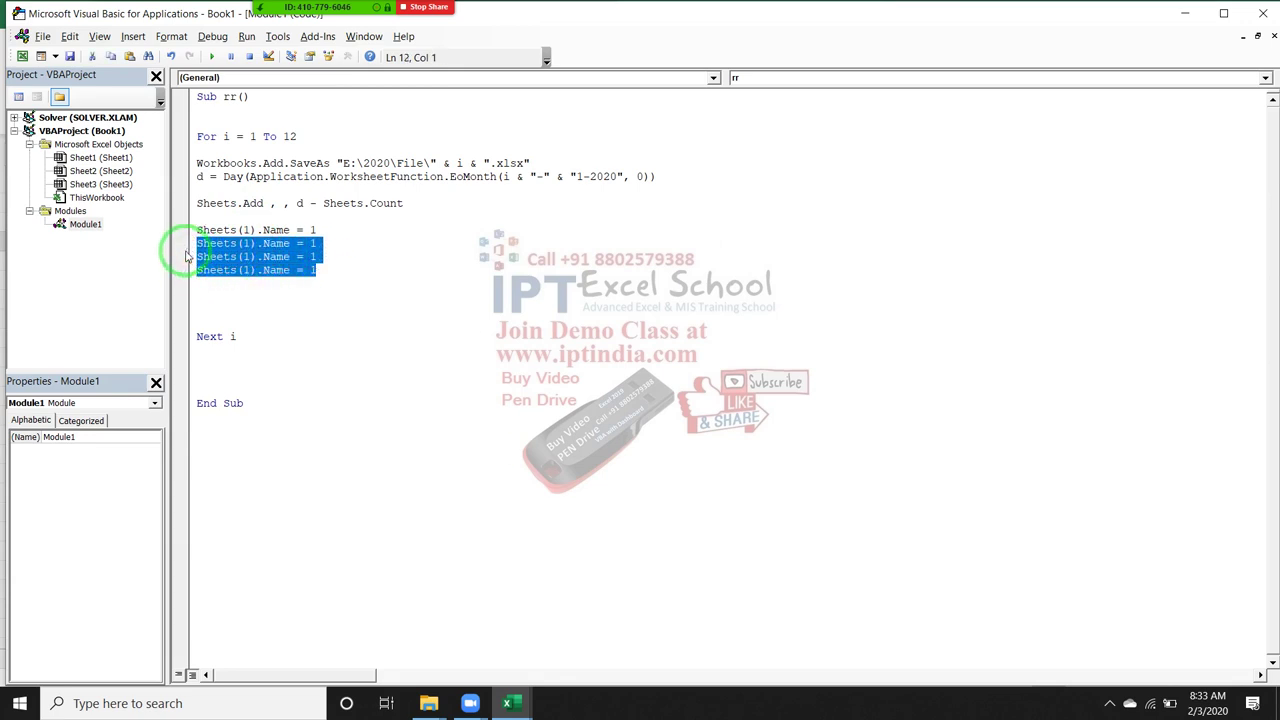
key("Delete")
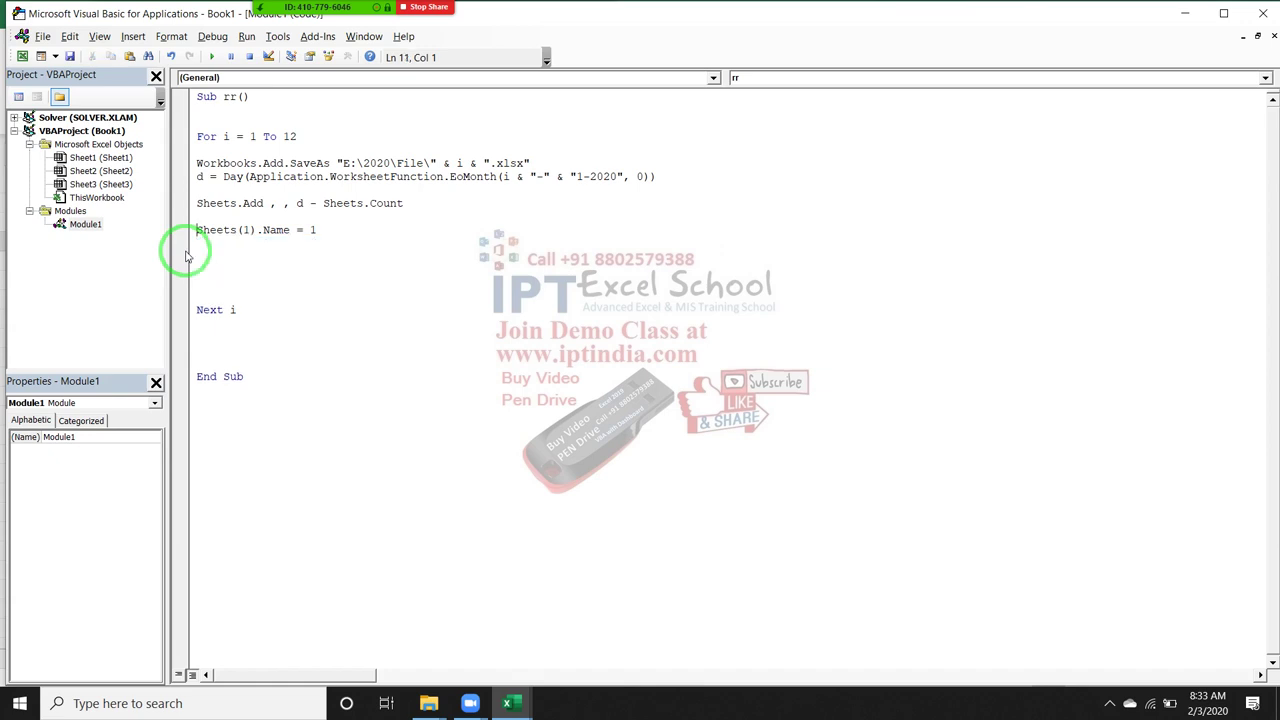
key("Up")
key("Up")
key("Up")
Step: Insert a line above the Name line and begin typing 'for j = 1 to'
key("shift+End")
key("Down")
key("Down")
key("Down")
key("Down")
key("Return")
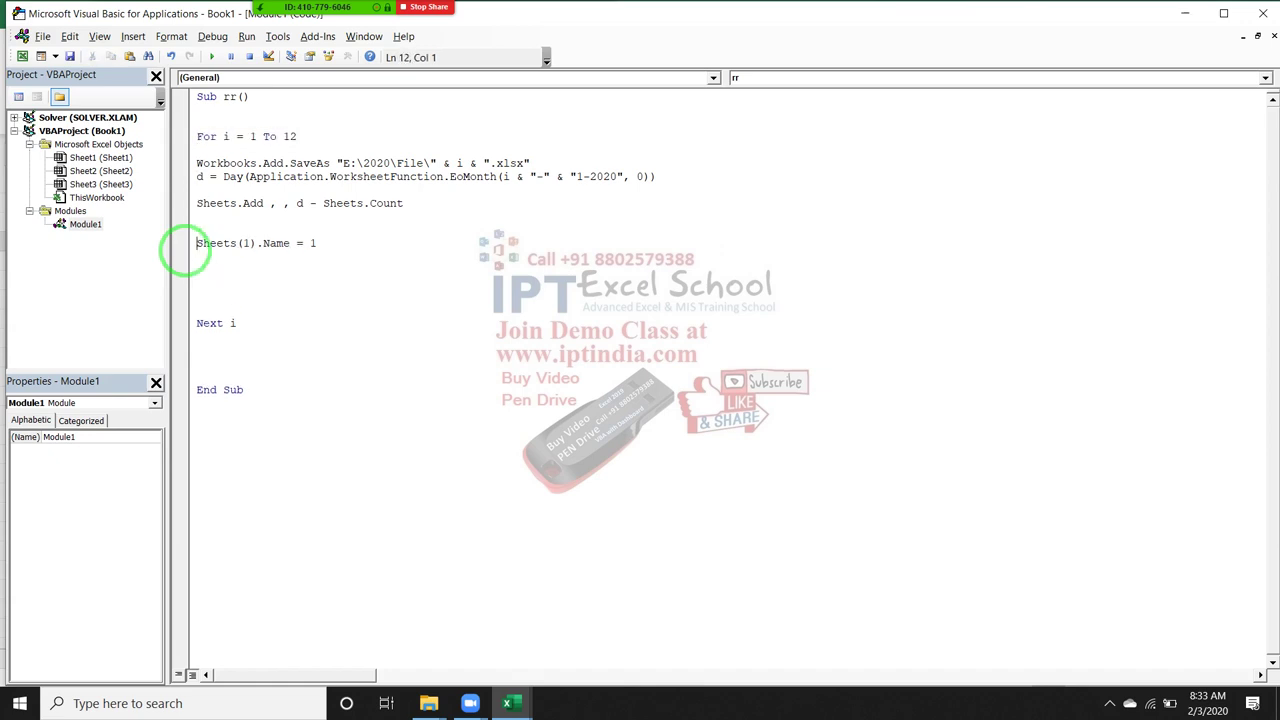
type("for ")
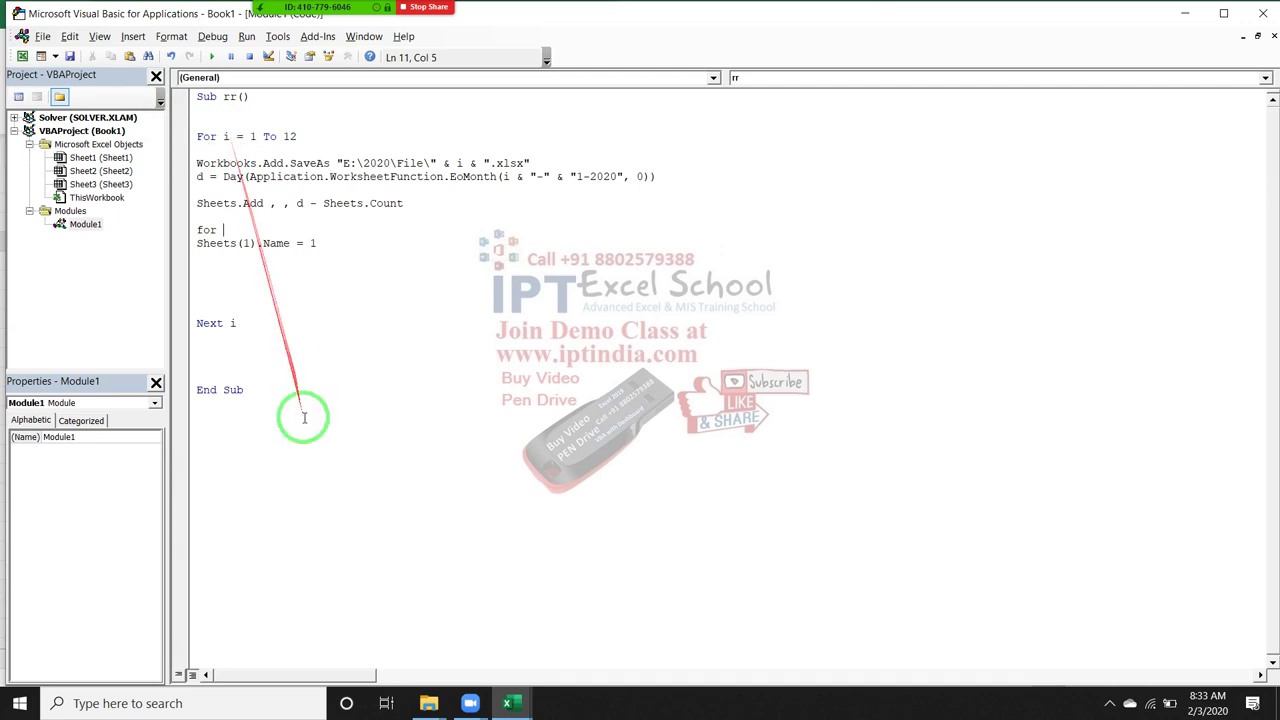
type("j =")
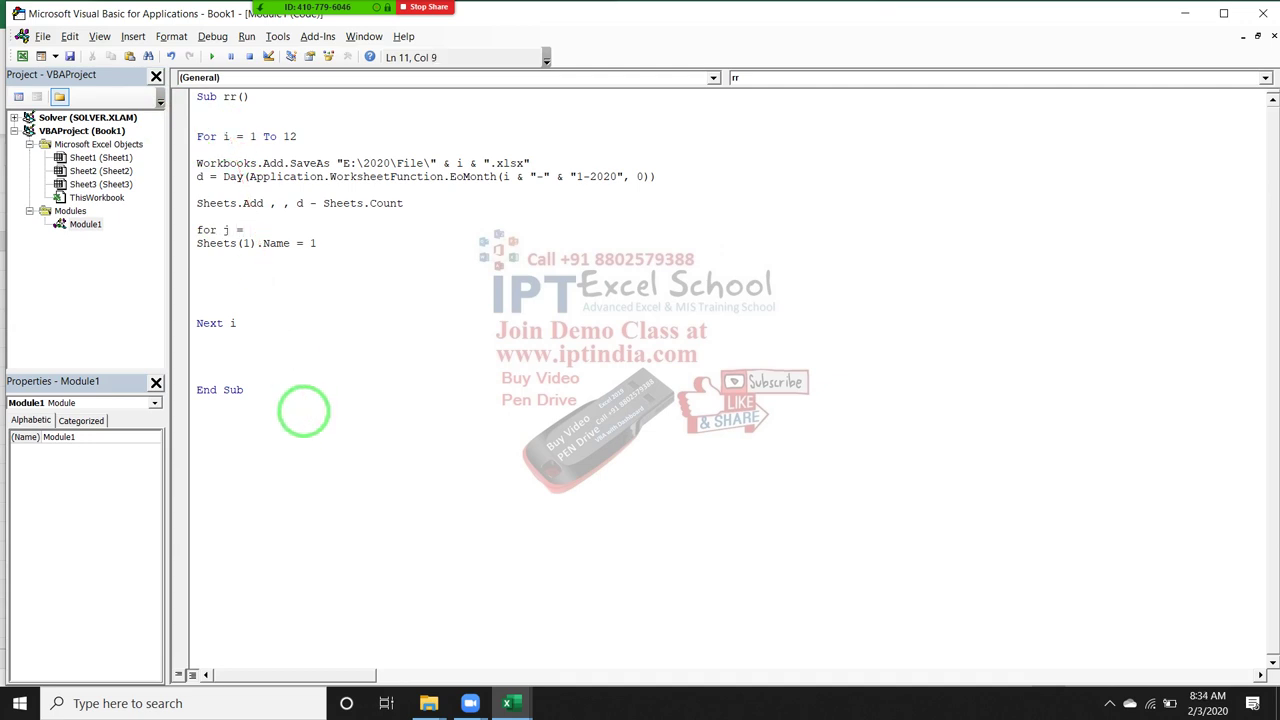
type(" 1 to")
Step: Finish the inner loop as For j = 1 To d and set Sheets(1).Name = j
key("BackSpace")
key("BackSpace")
key("Down")
key("Down")
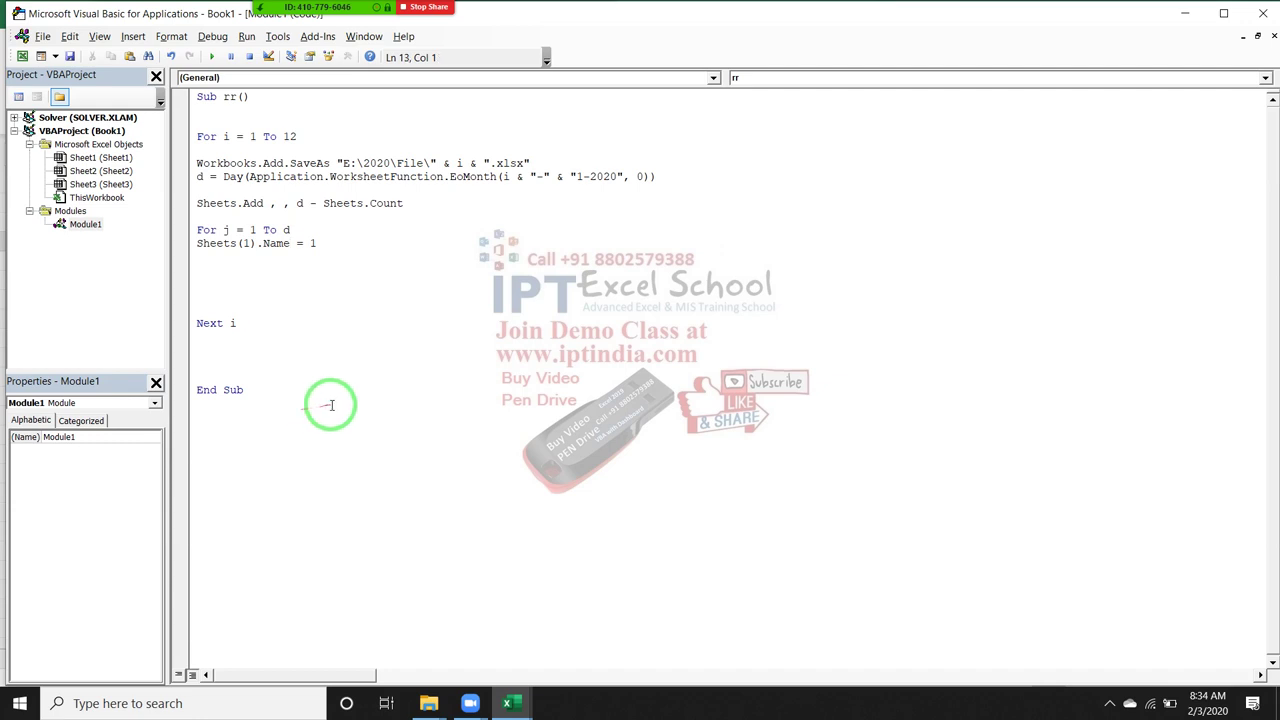
double_click(311, 246)
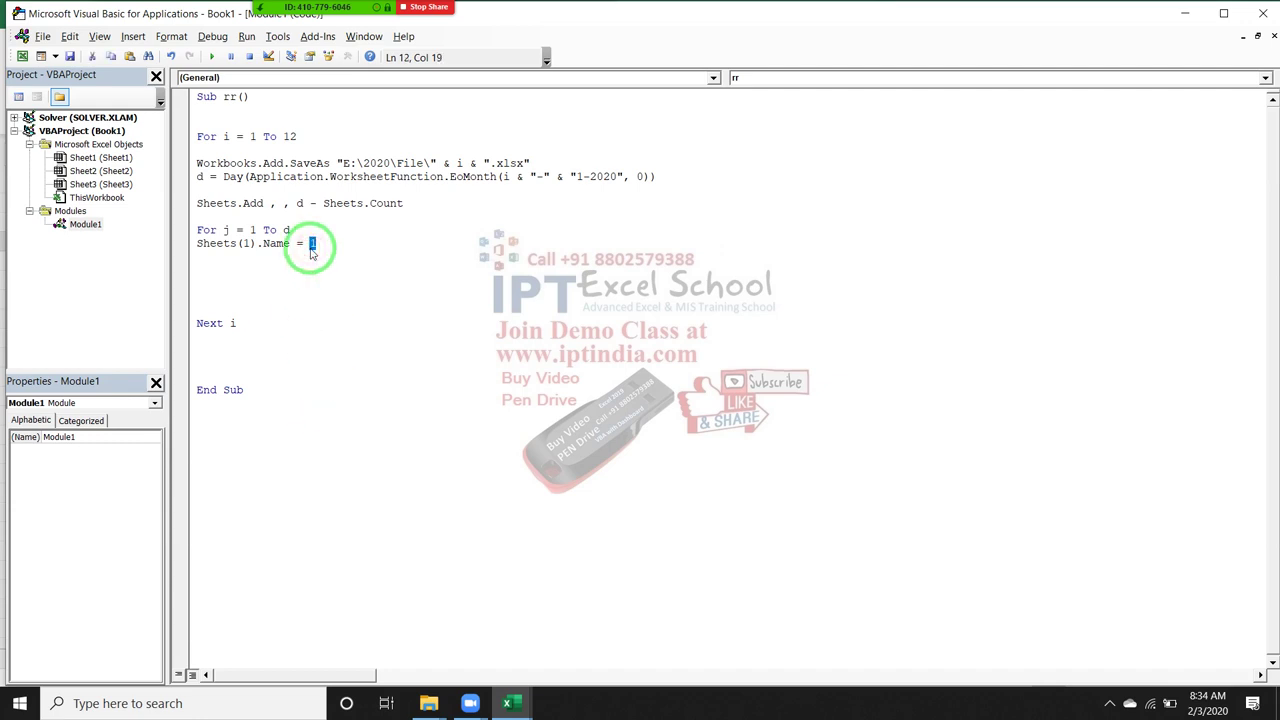
type("j")
left_click(267, 263)
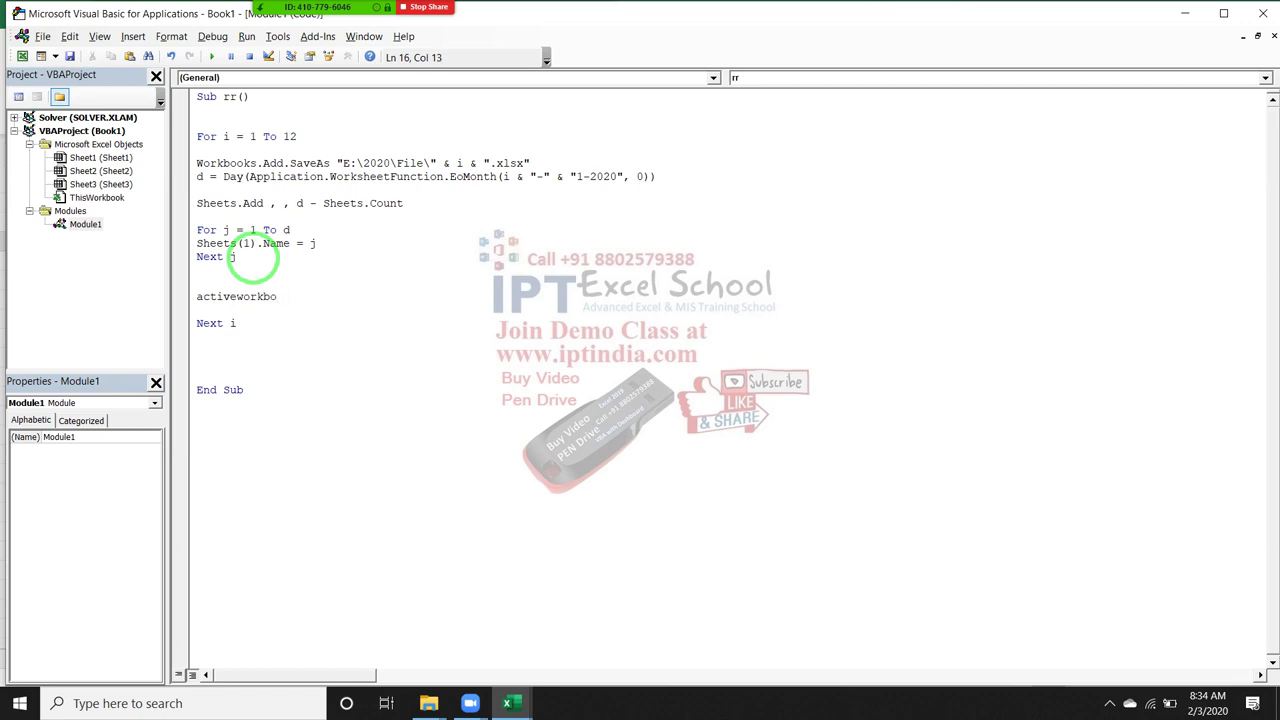
Step: Complete line 16 as ActiveWorkbook.Close True using the IntelliSense suggestion
type("ok.clo")
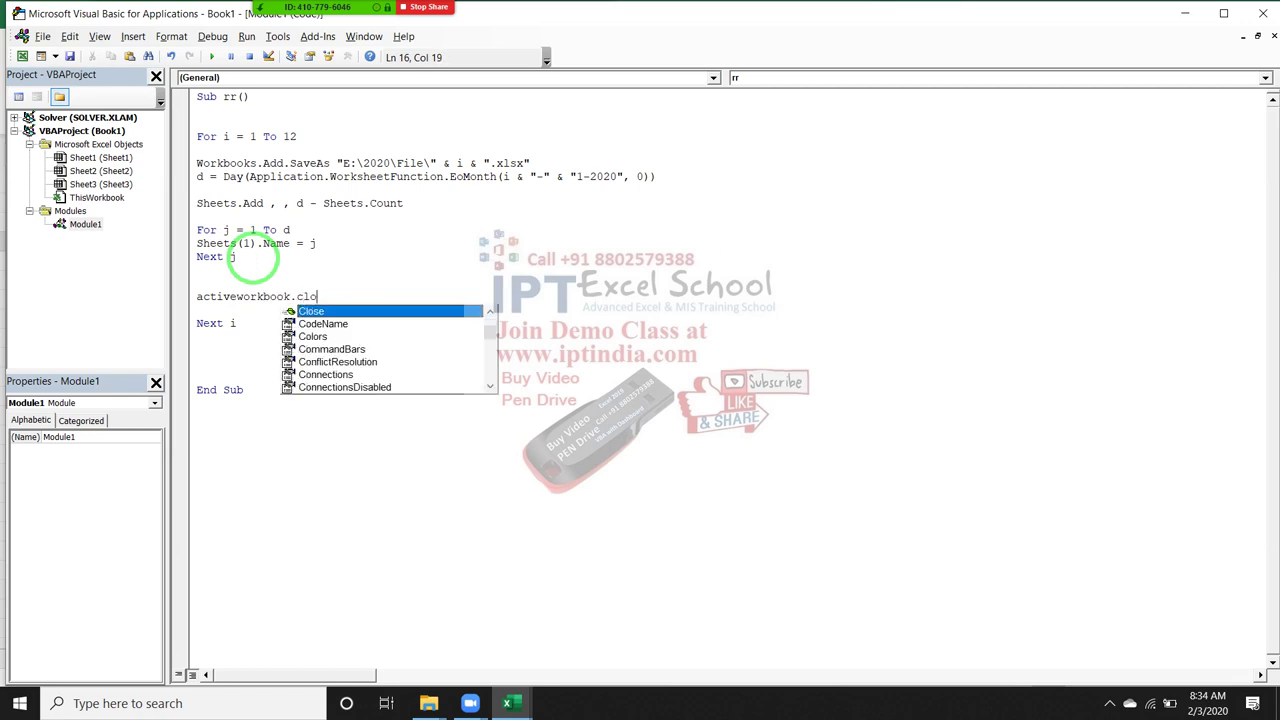
key("Tab")
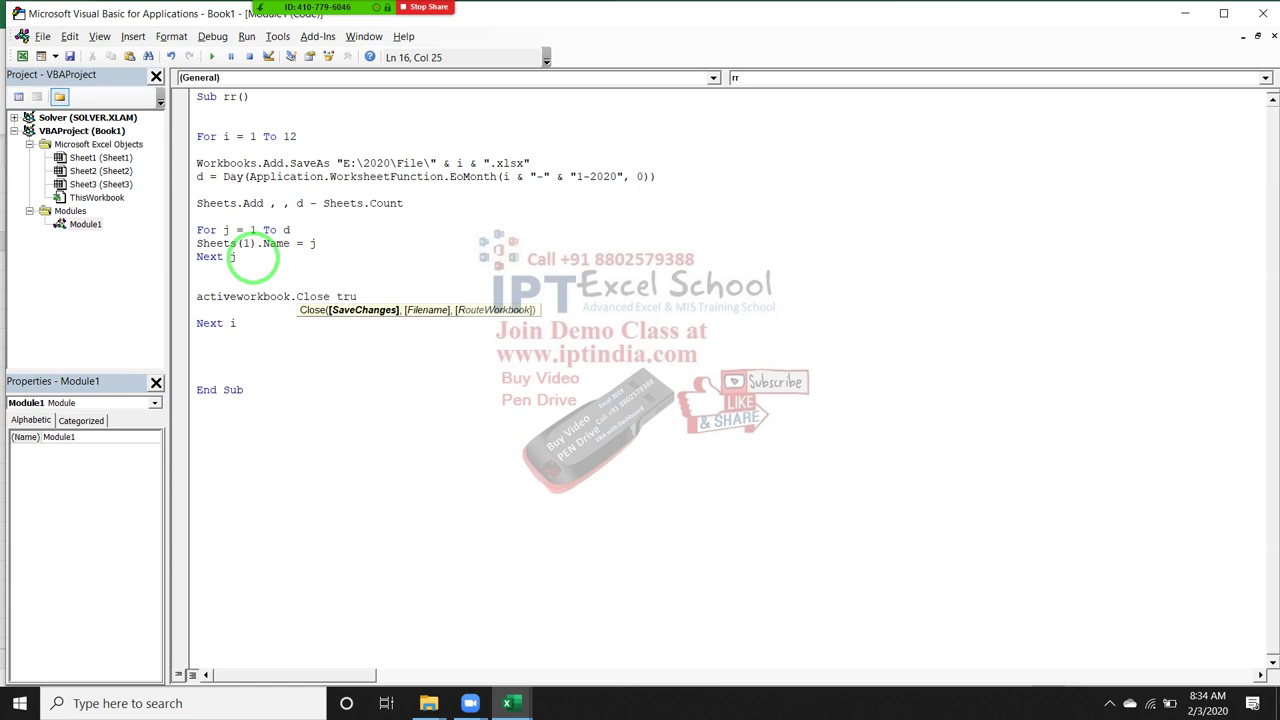
key("Down")
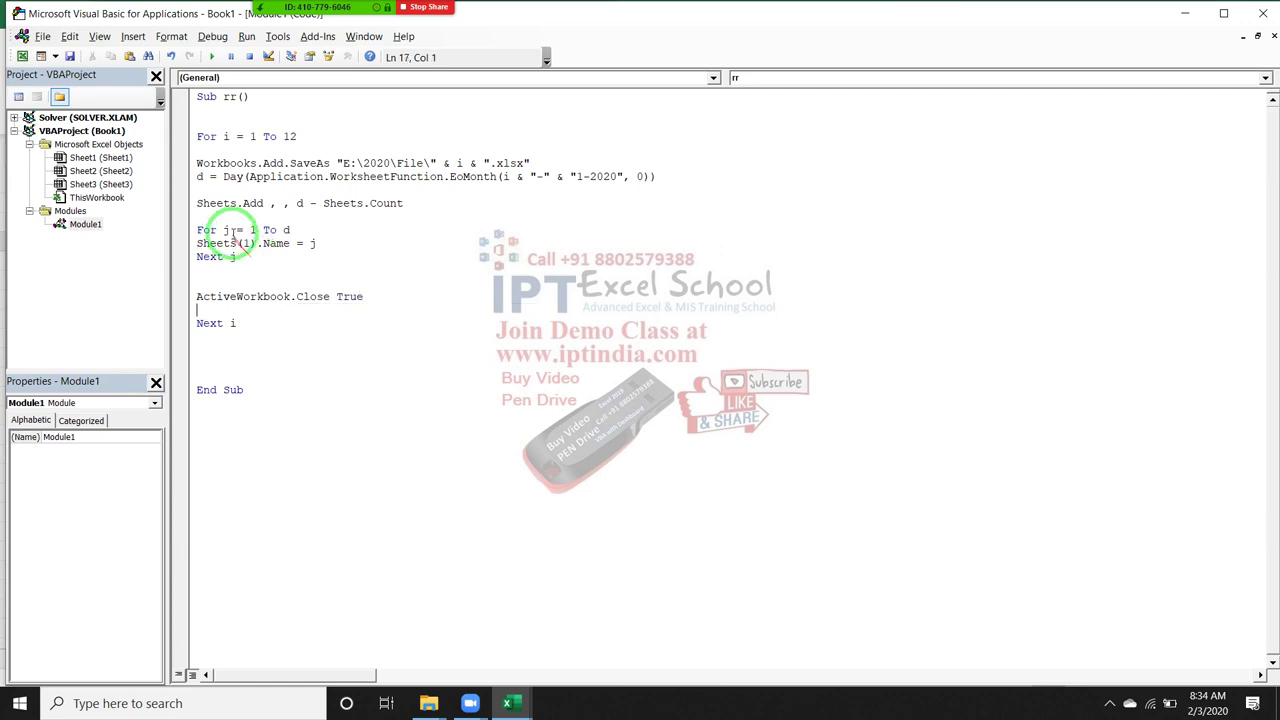
Step: Toggle a breakpoint on the closing line and highlight its True argument to explain it
left_click(190, 165)
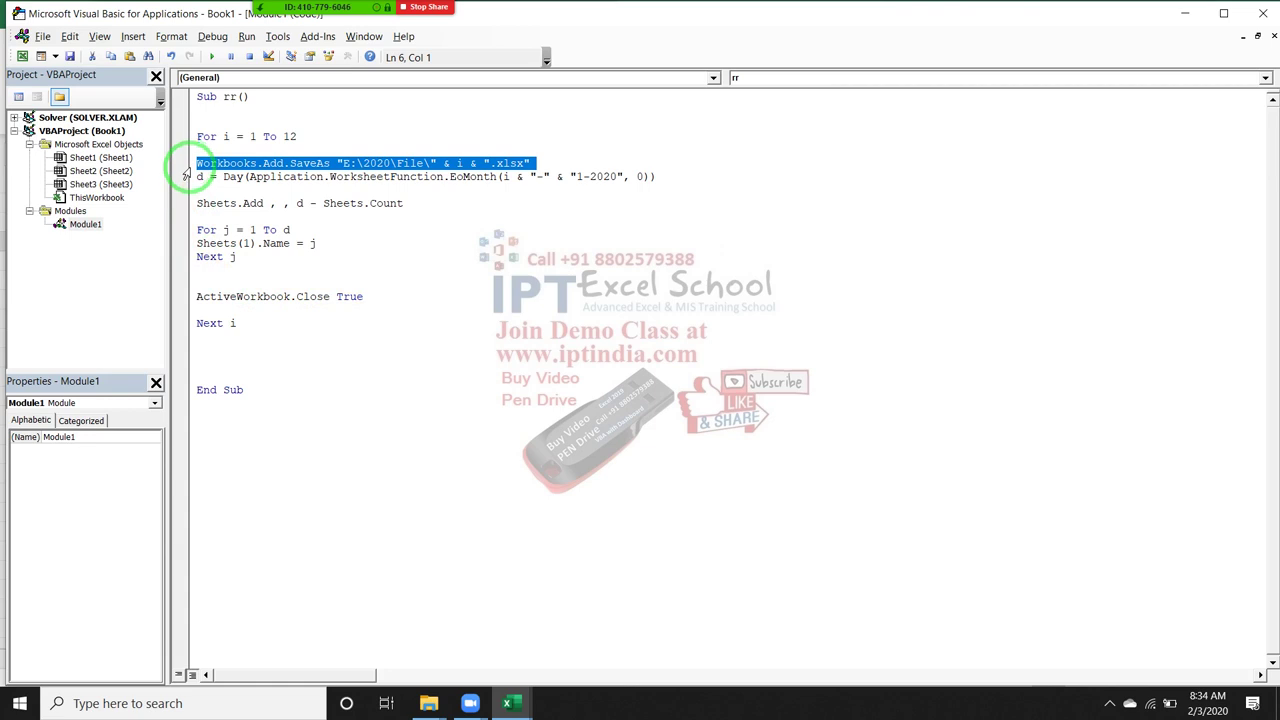
left_click(176, 296)
left_click(177, 296)
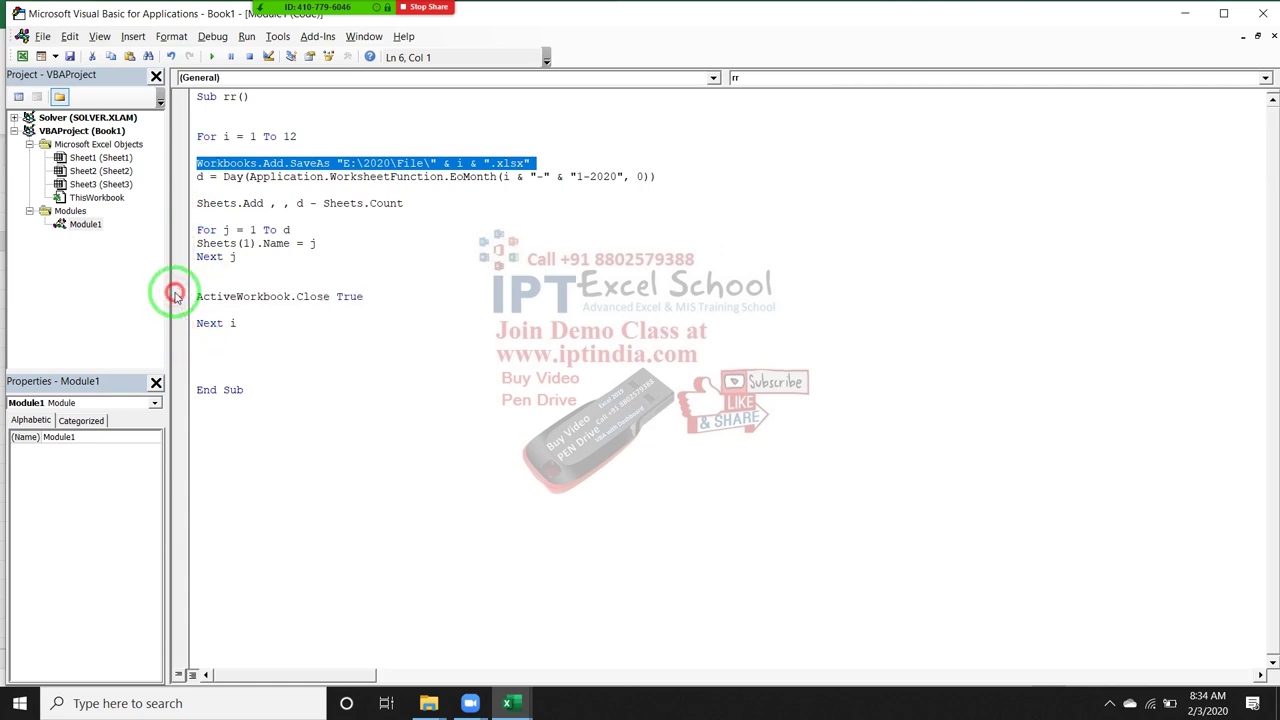
left_click(334, 296)
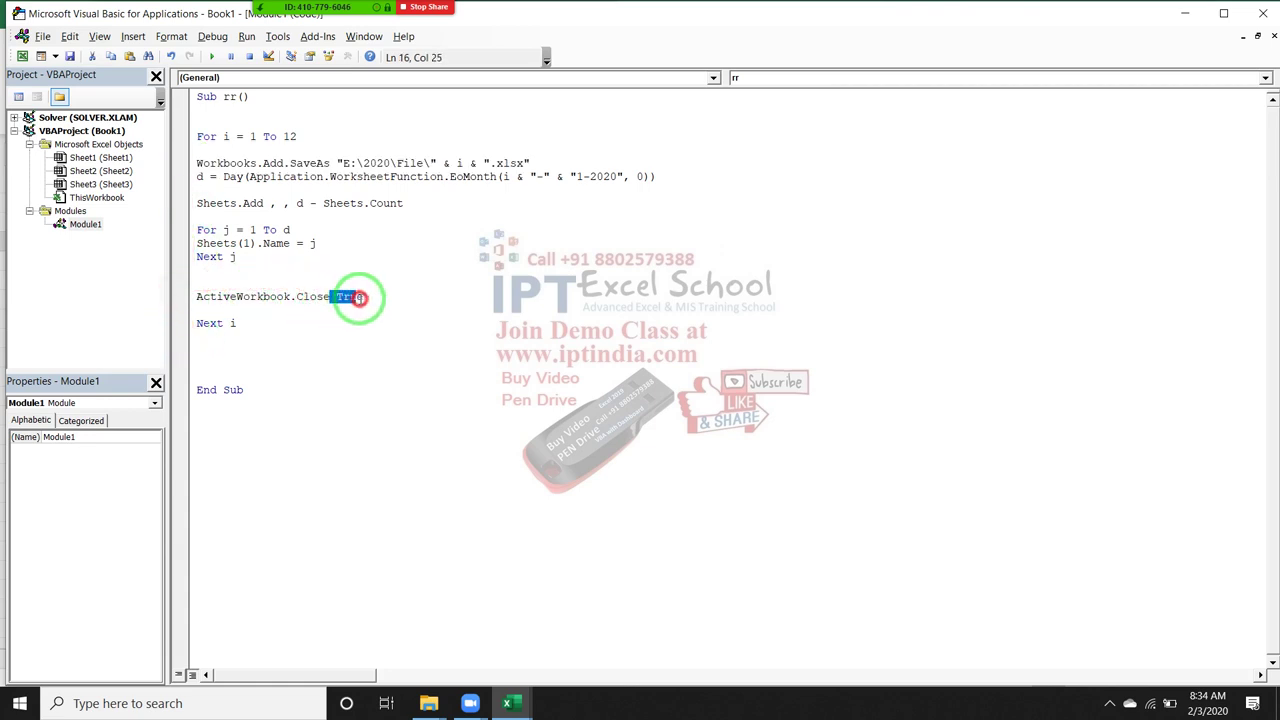
left_click_drag(334, 296, 357, 297)
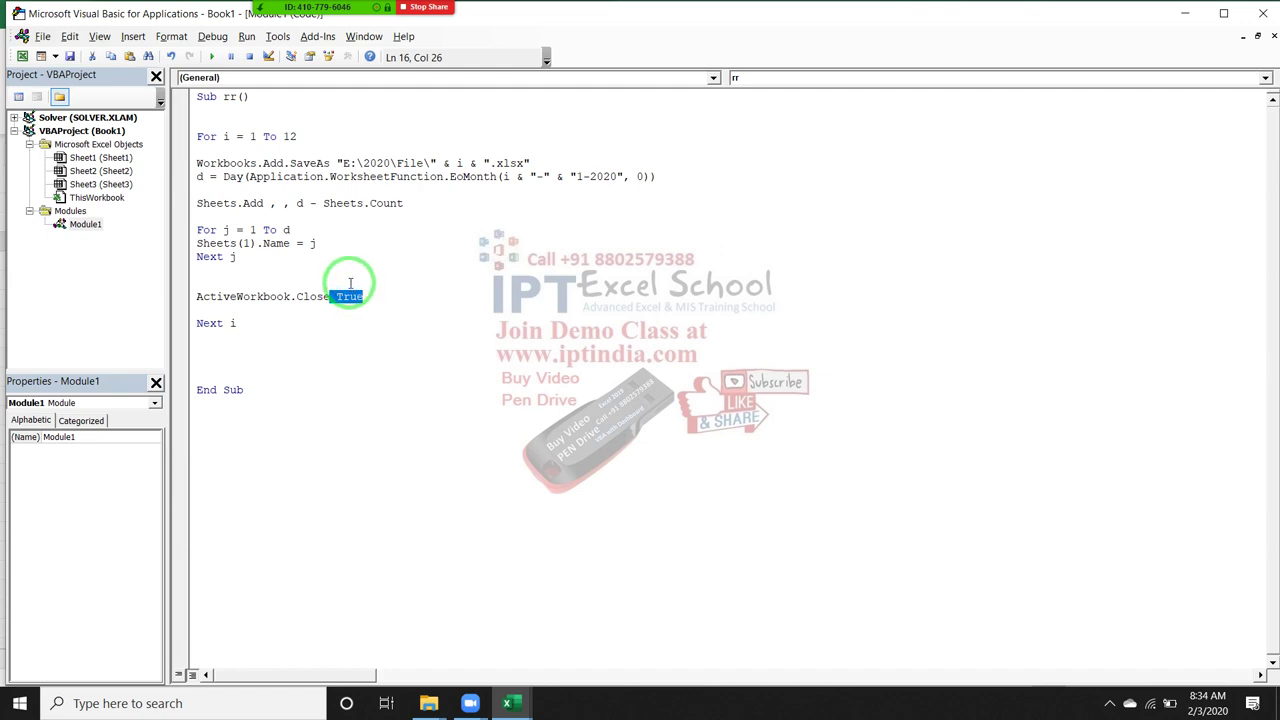
left_click(346, 282)
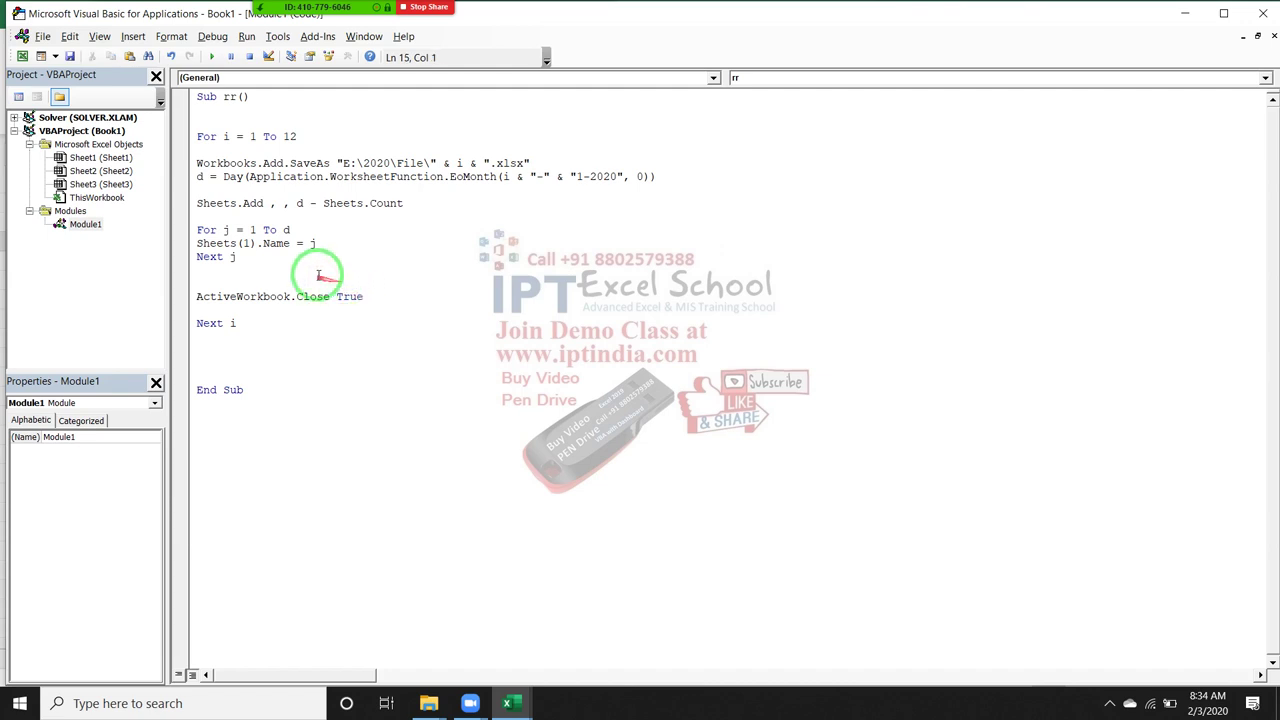
left_click(285, 339)
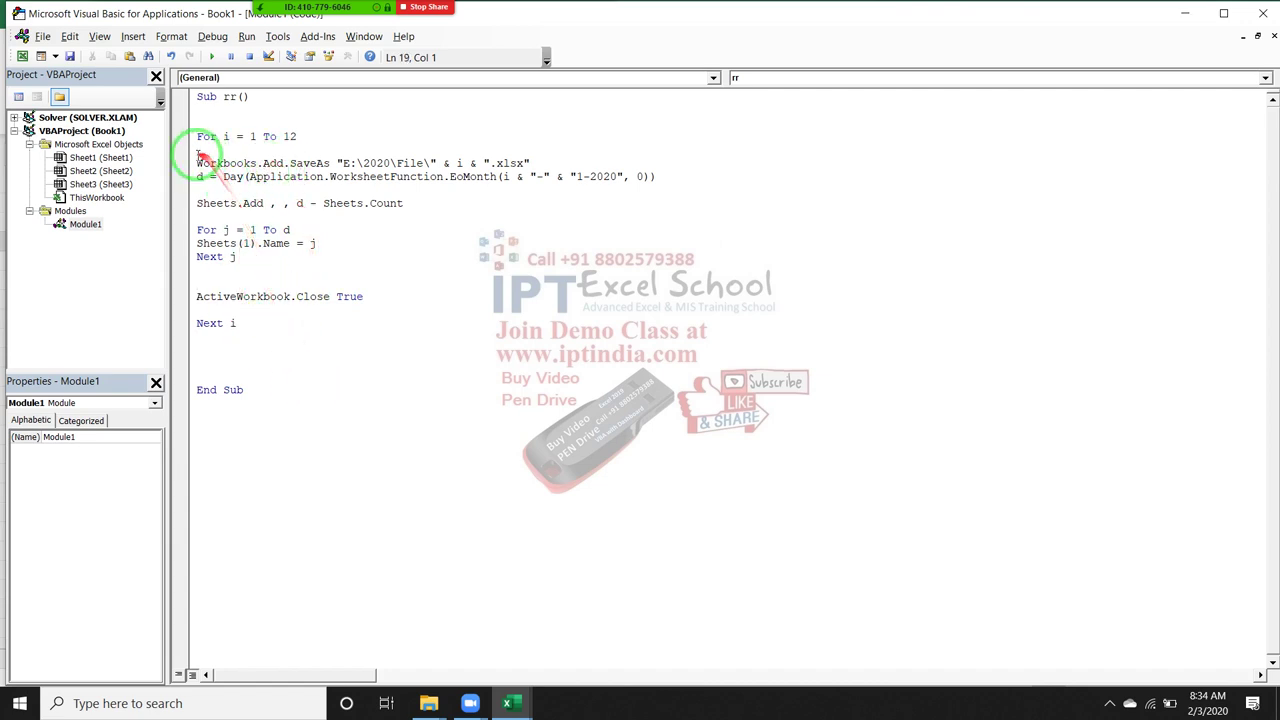
Step: Highlight Workbooks.Add, the days-in-month formula, Sheets.Add and the sheet-naming line to explain them
left_click_drag(197, 163, 432, 162)
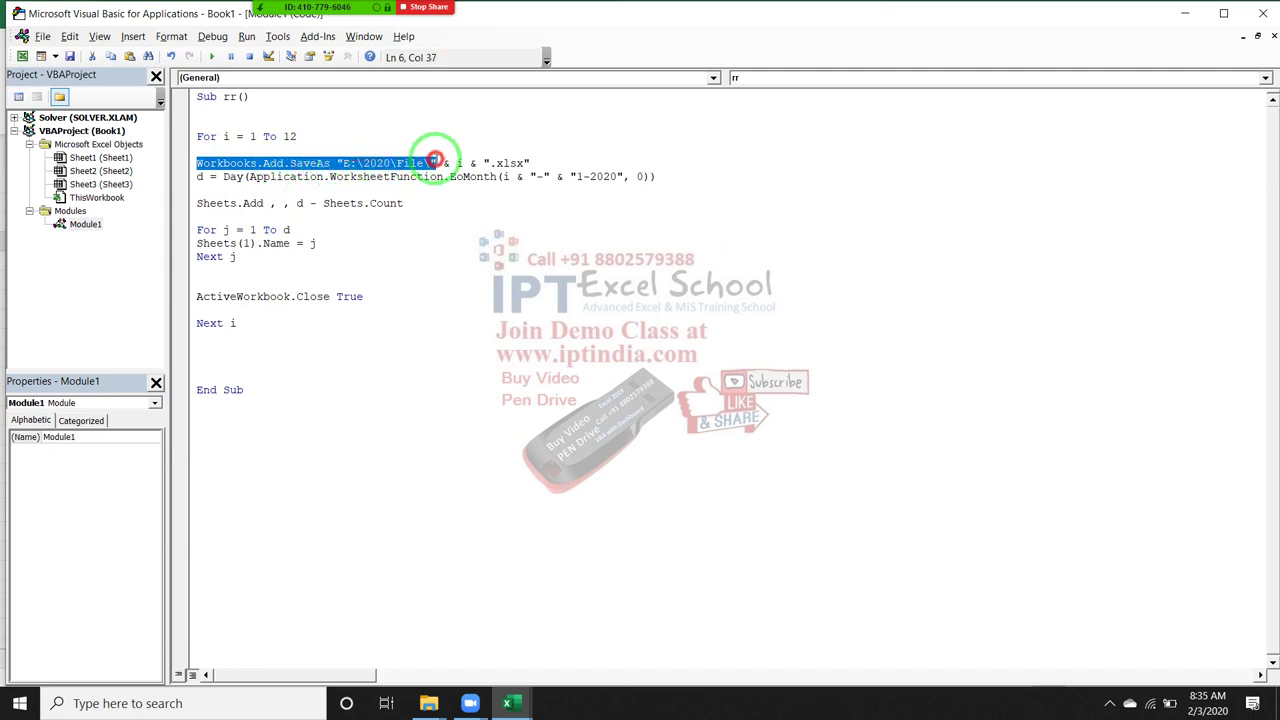
left_click(462, 163)
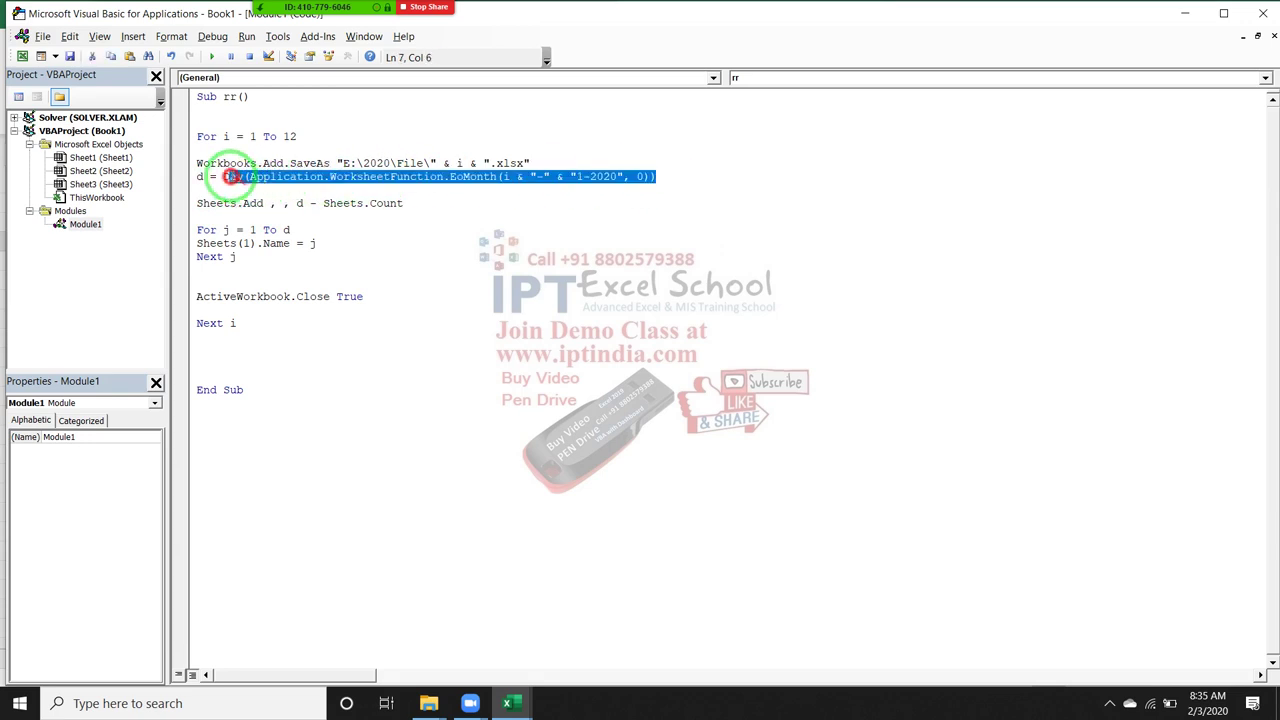
left_click_drag(664, 175, 224, 176)
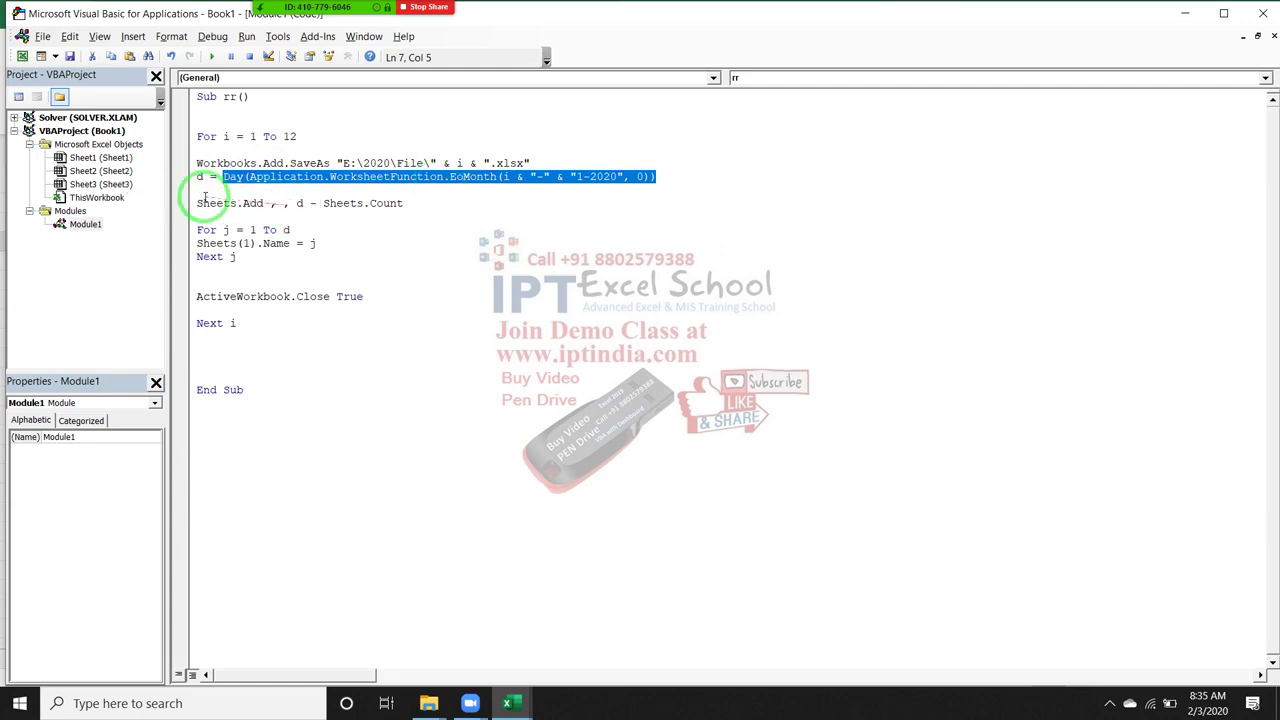
left_click(196, 200)
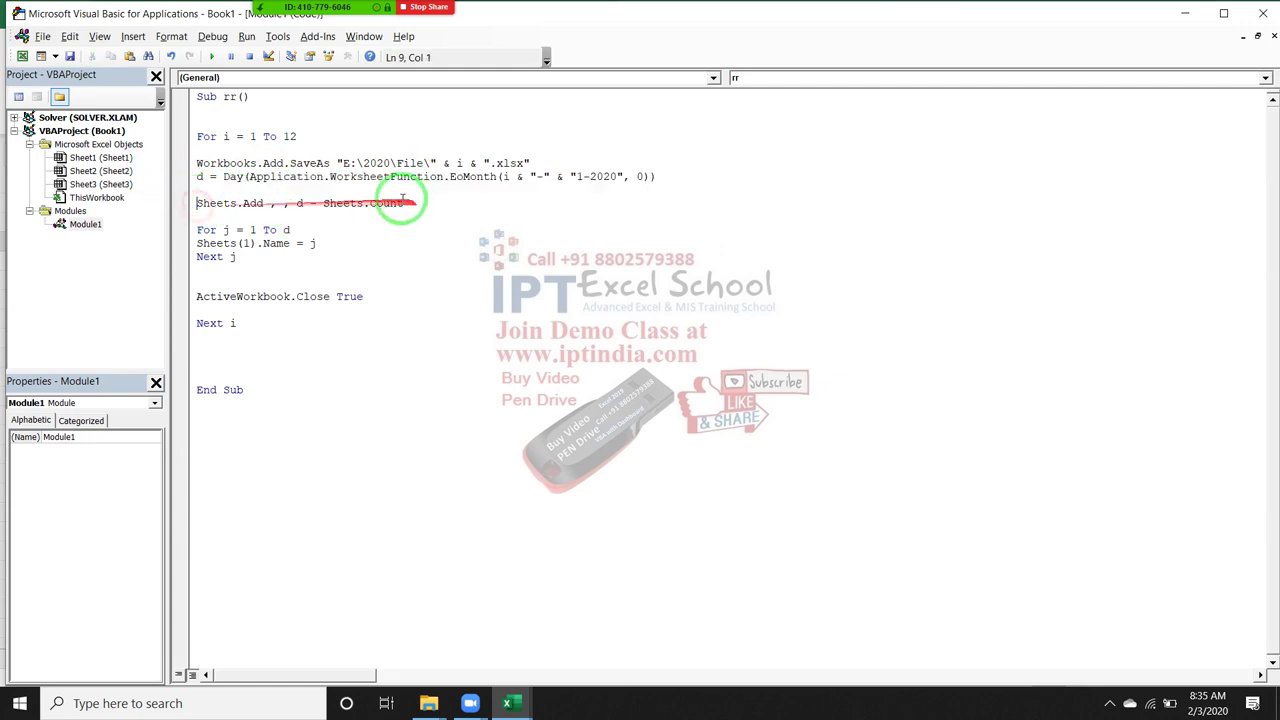
left_click_drag(321, 203, 395, 215)
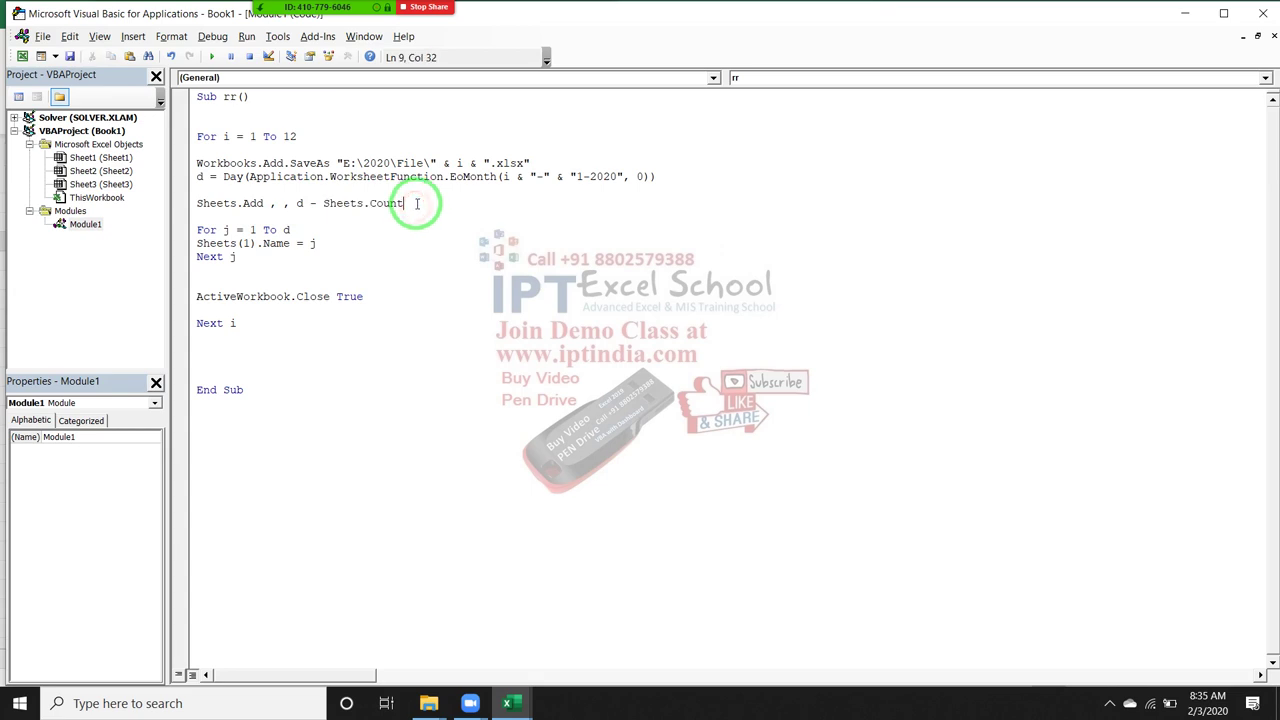
mouse_move(414, 209)
left_mouse_down()
mouse_move(216, 205)
mouse_move(296, 231)
left_mouse_up()
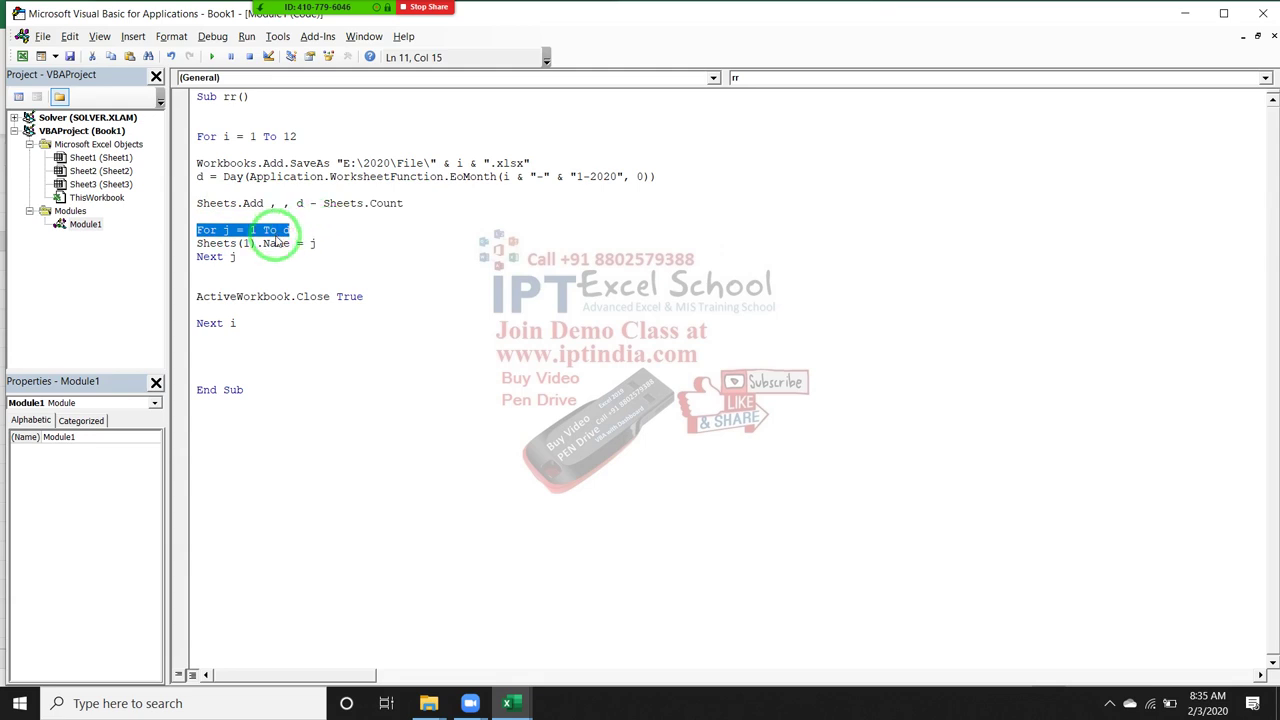
left_click_drag(201, 244, 336, 245)
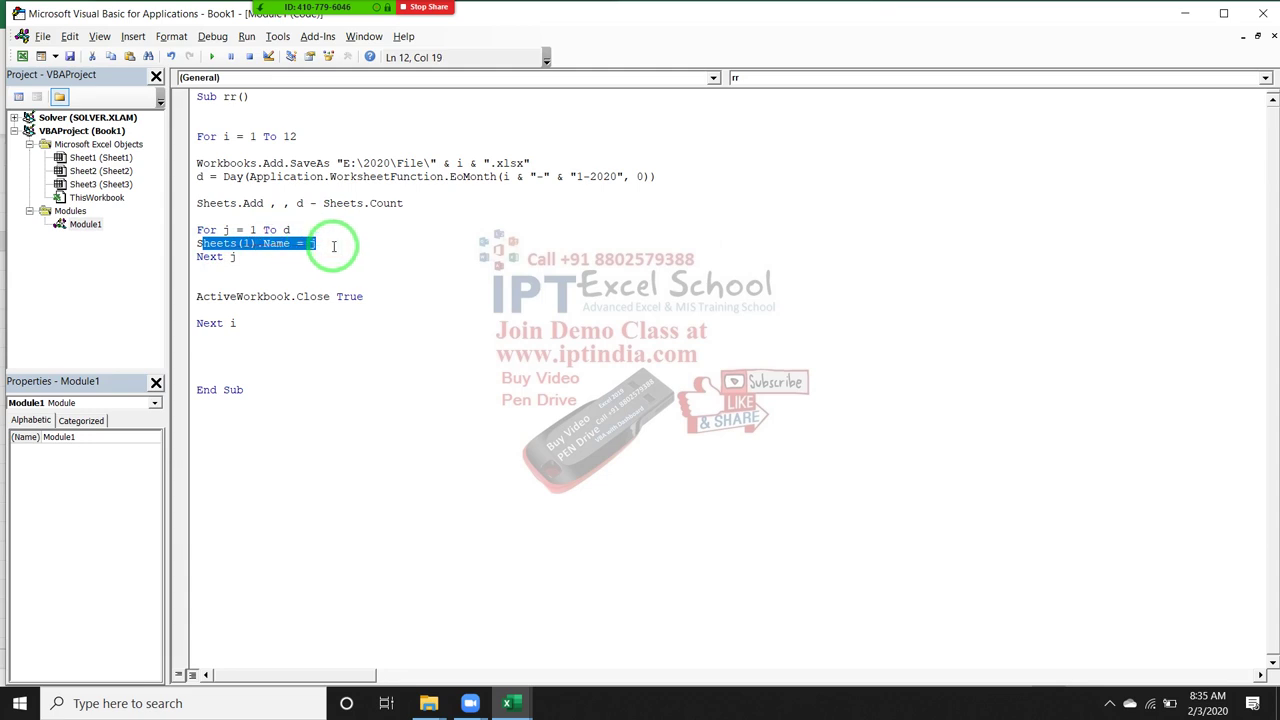
Step: Change the sheet index so the naming line reads Sheets(j).Name = j
left_click(252, 244)
type("j")
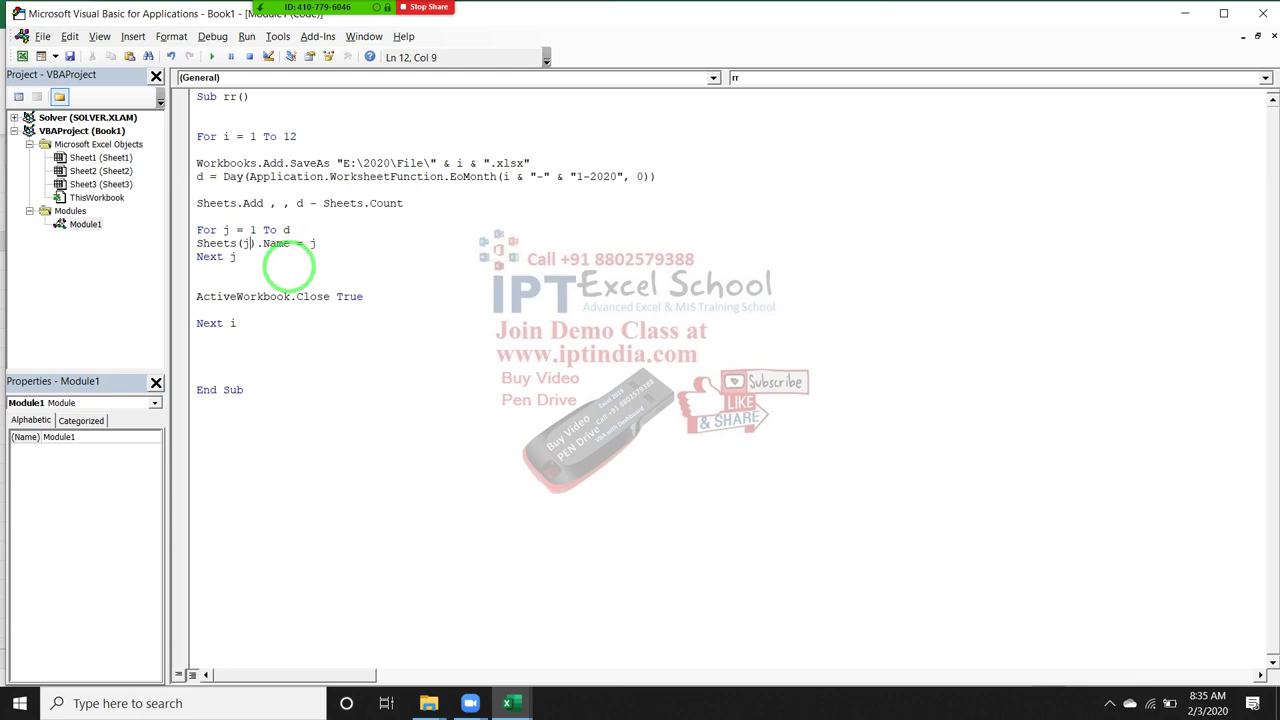
left_click(307, 272)
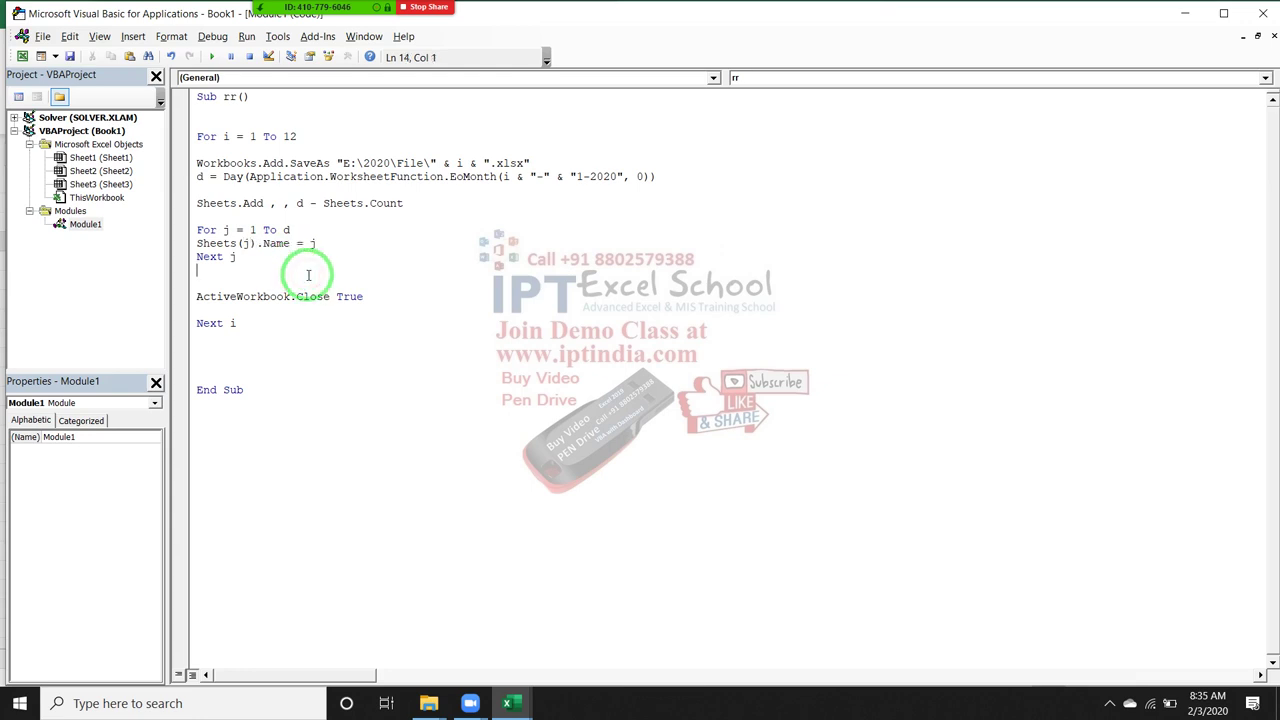
left_click(223, 297)
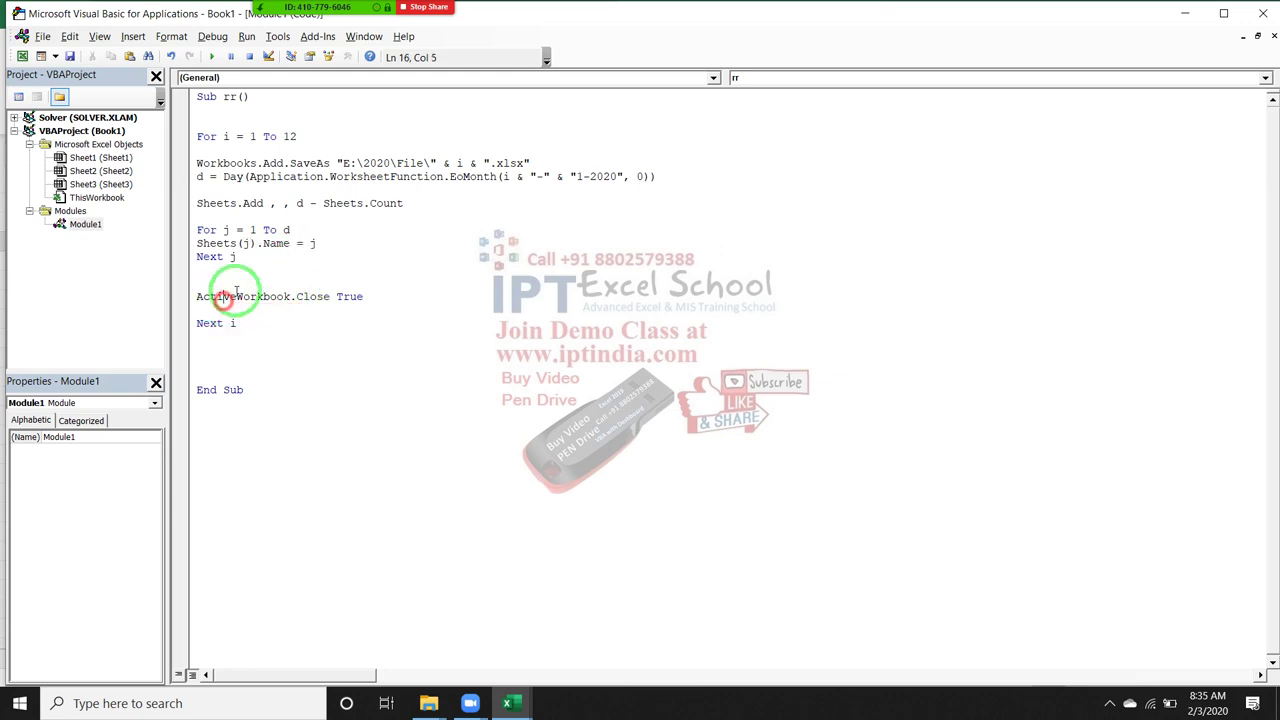
left_click(248, 269)
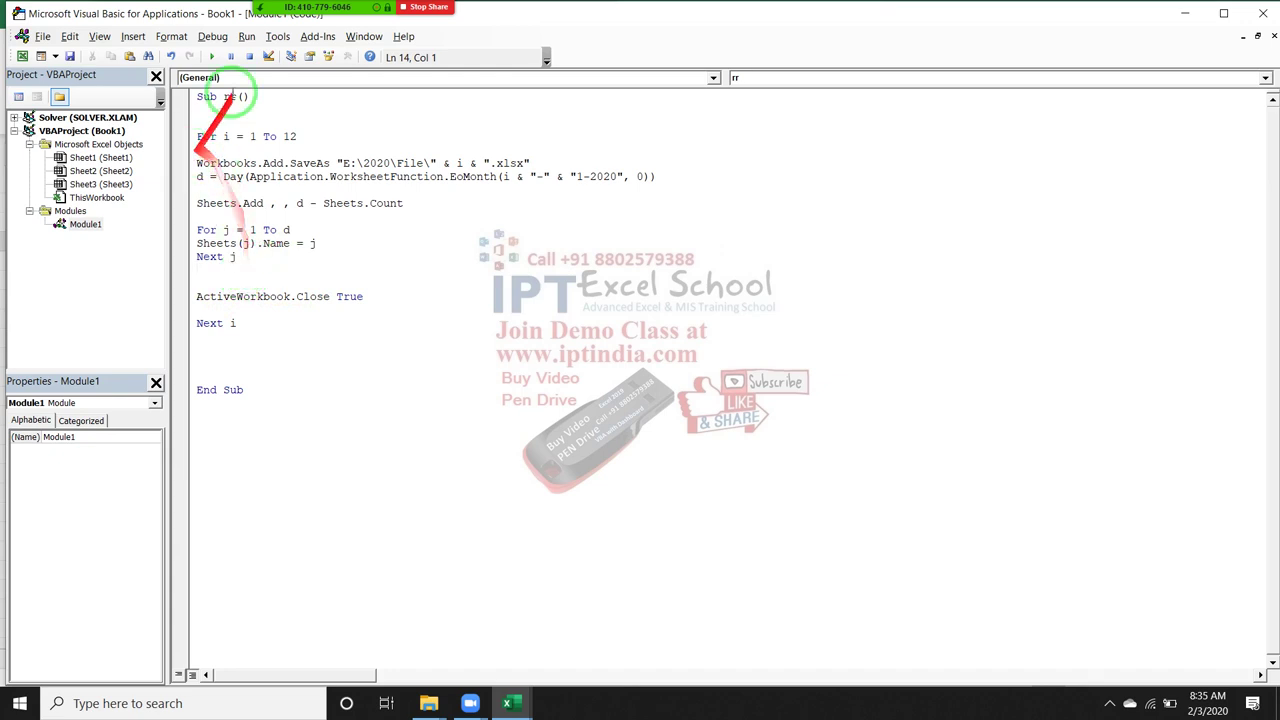
Step: Step Into the macro through the Workbooks.Add line, creating workbook 1
left_click(213, 37)
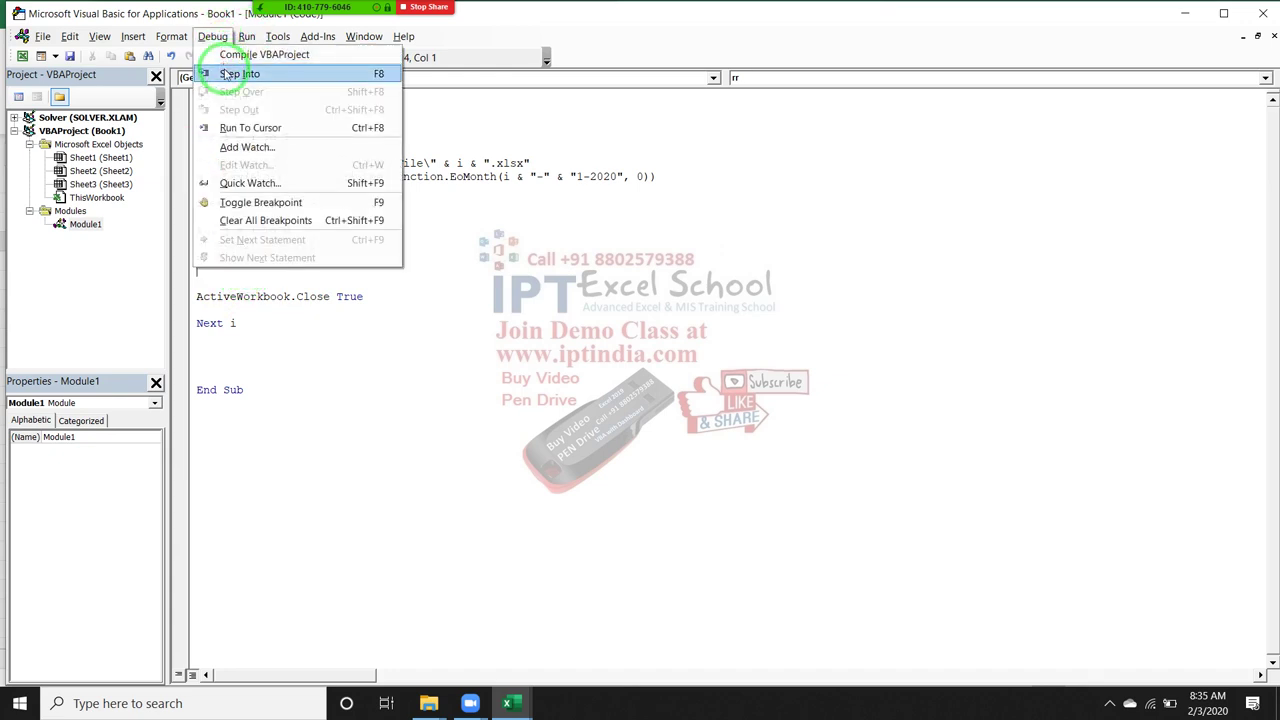
left_click(232, 74)
left_click(214, 40)
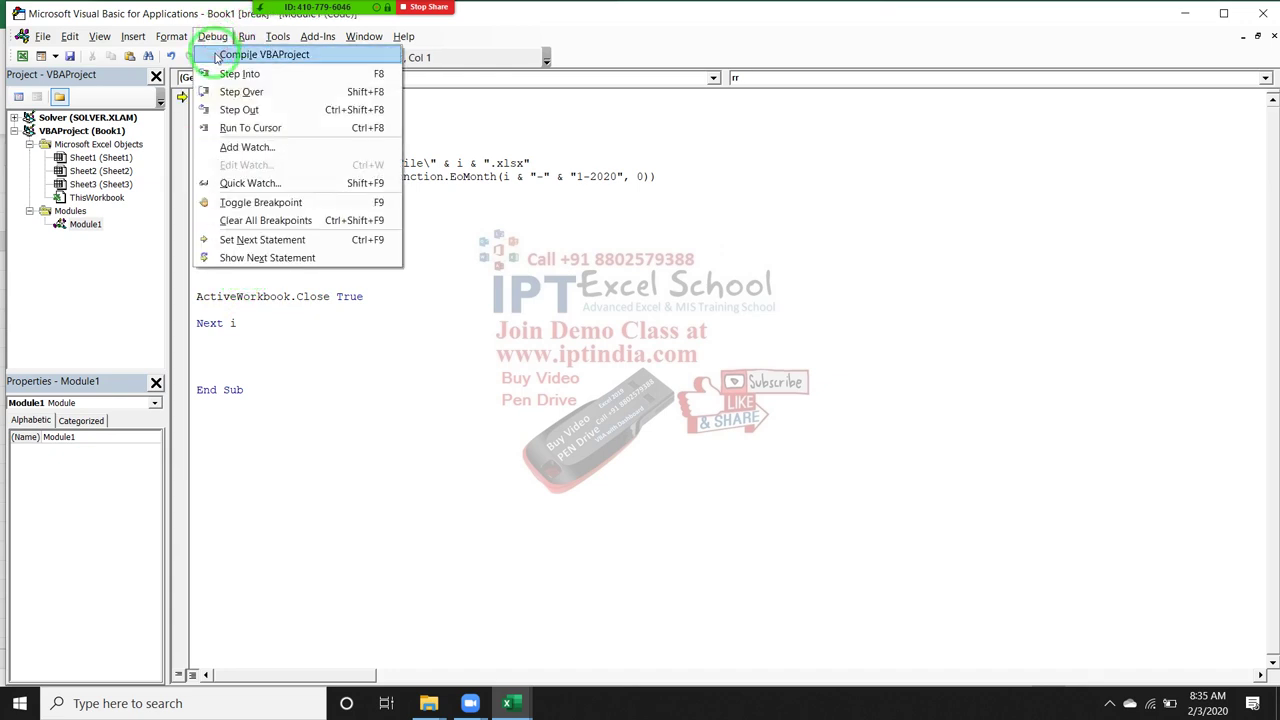
left_click(215, 74)
left_click(212, 37)
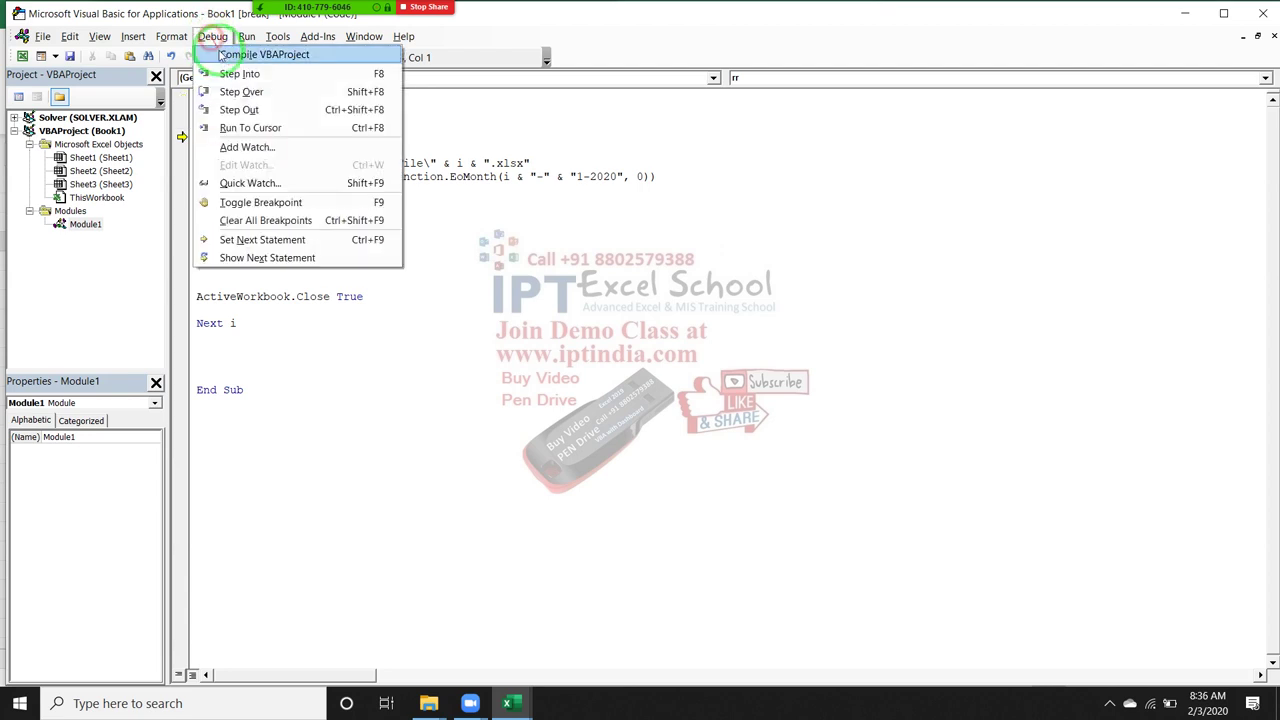
left_click(230, 74)
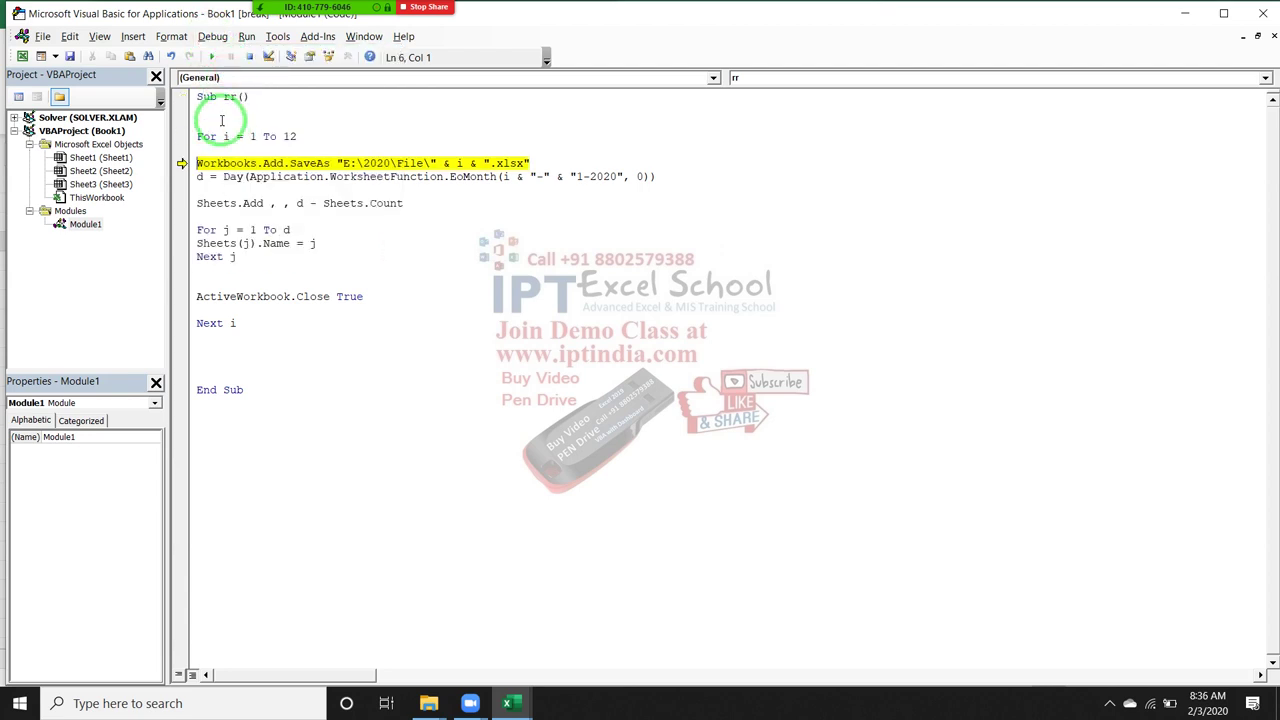
left_click(212, 37)
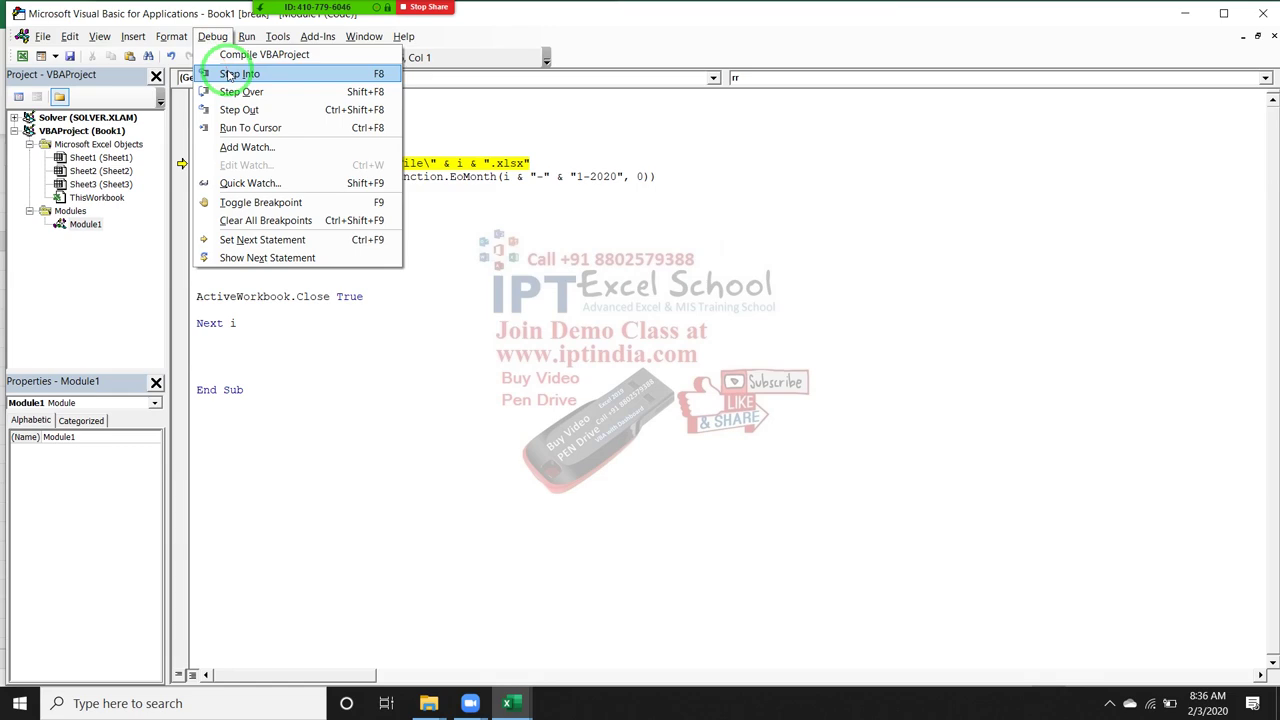
left_click(228, 75)
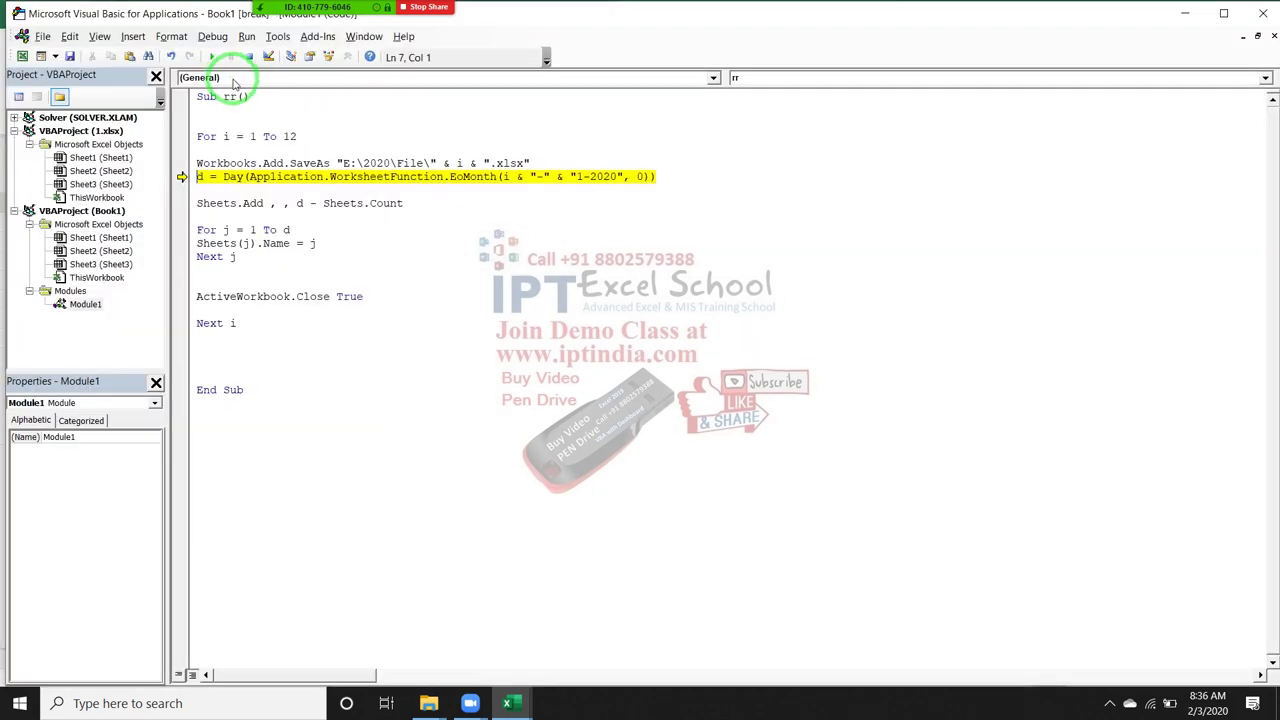
left_click(508, 703)
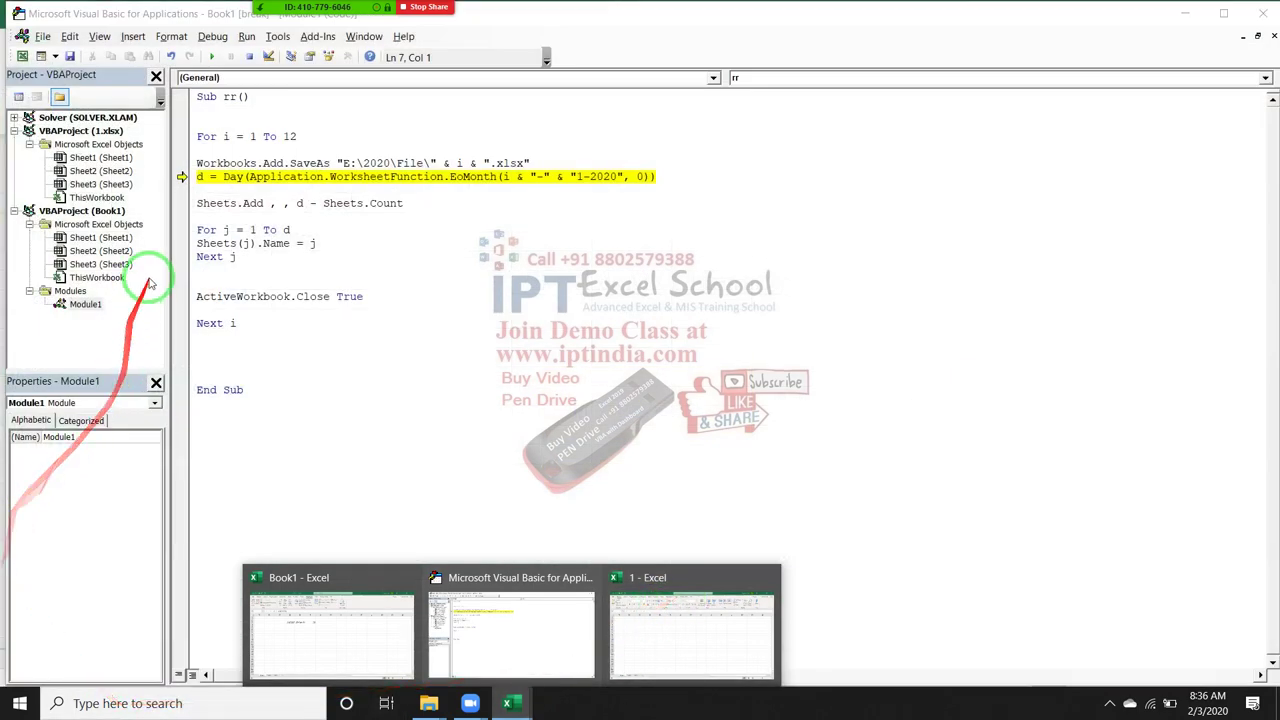
left_click(290, 190)
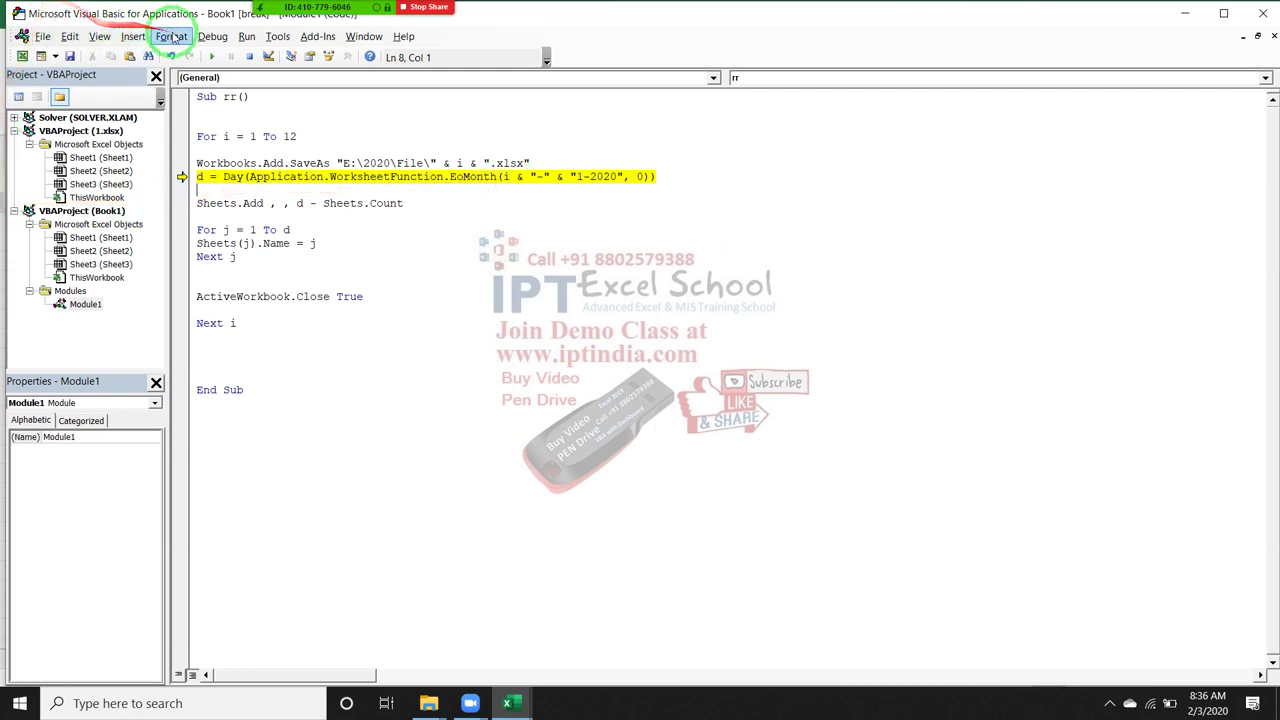
Step: Step through the Sheets.Add line and check the new day sheets in workbook 1
left_click(212, 36)
left_click(240, 73)
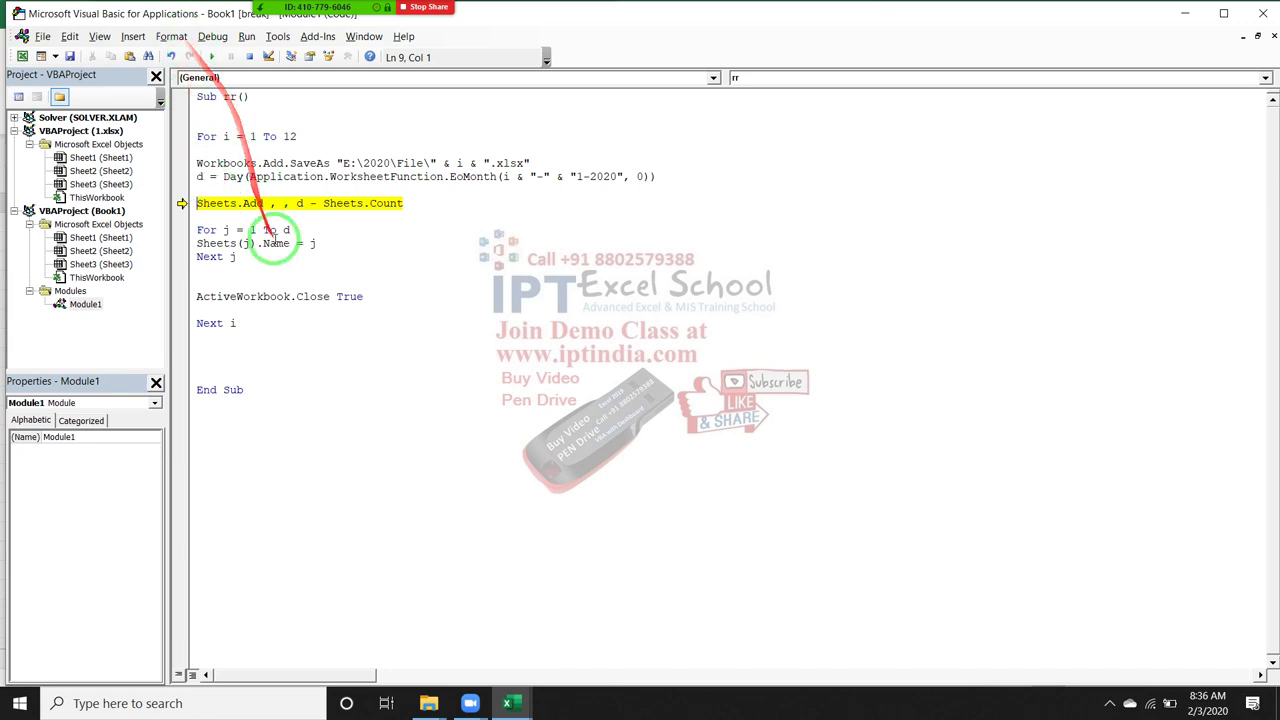
left_click(172, 37)
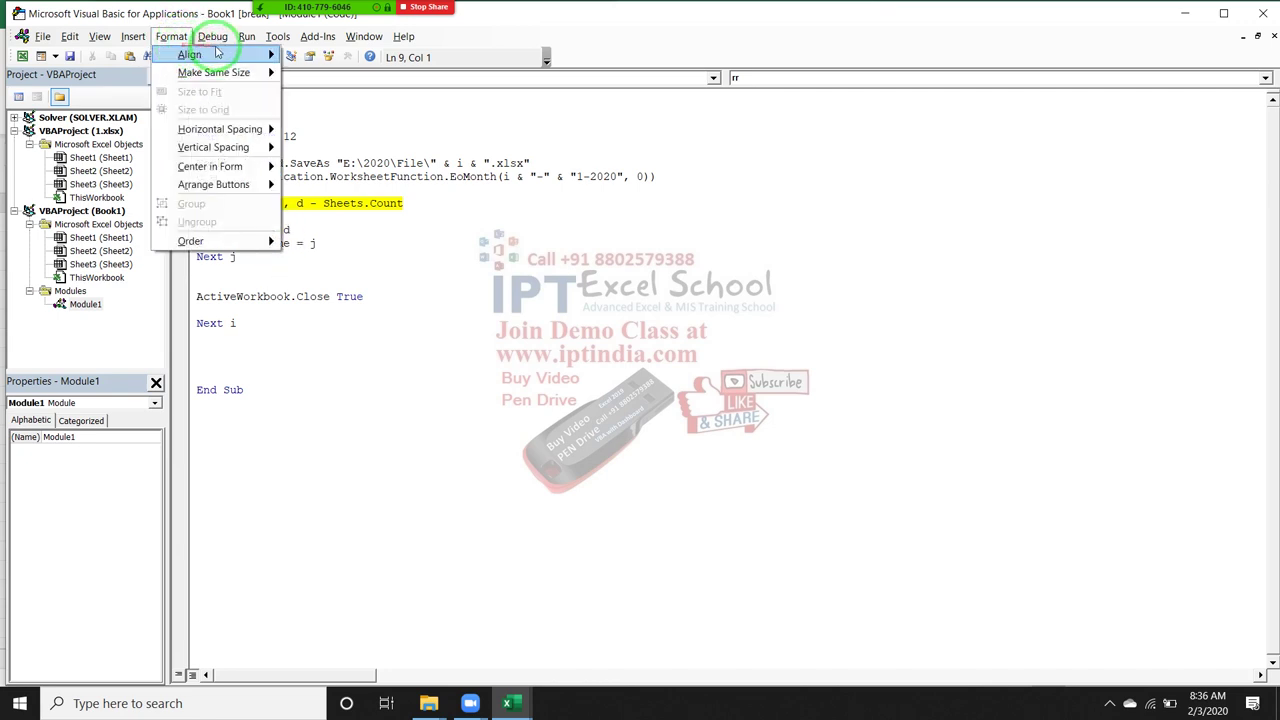
left_click(226, 76)
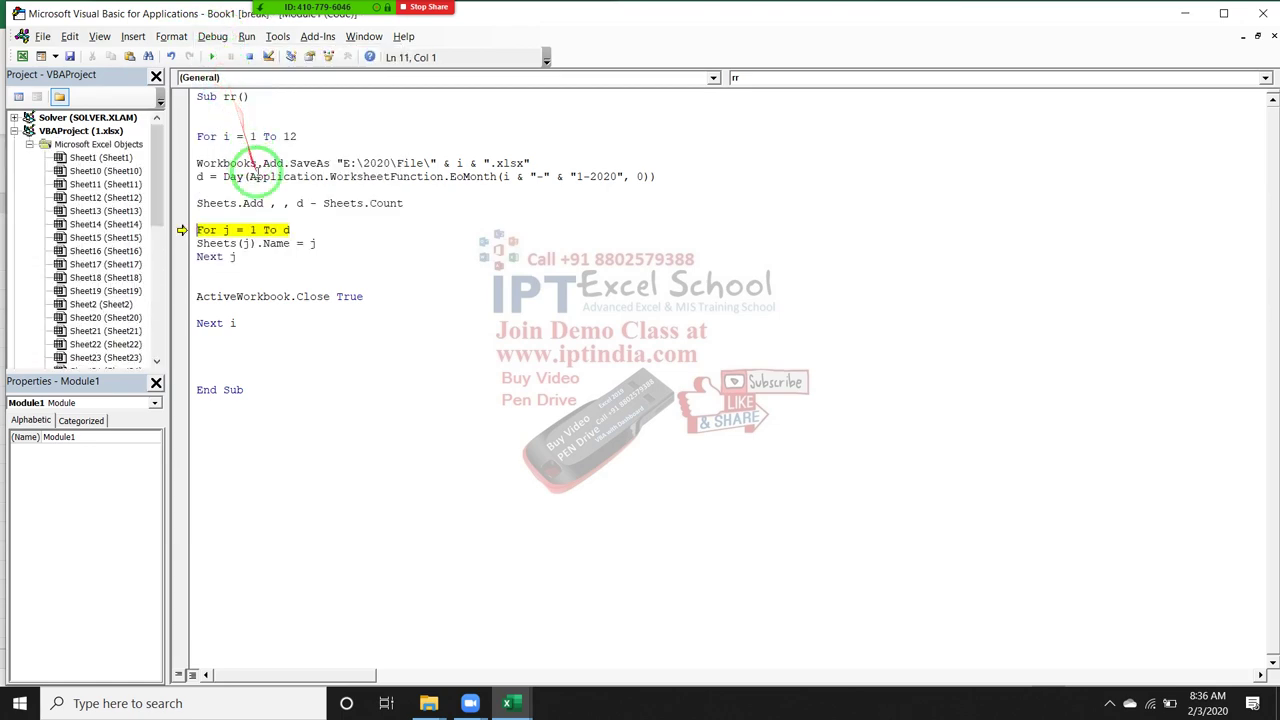
left_click(508, 703)
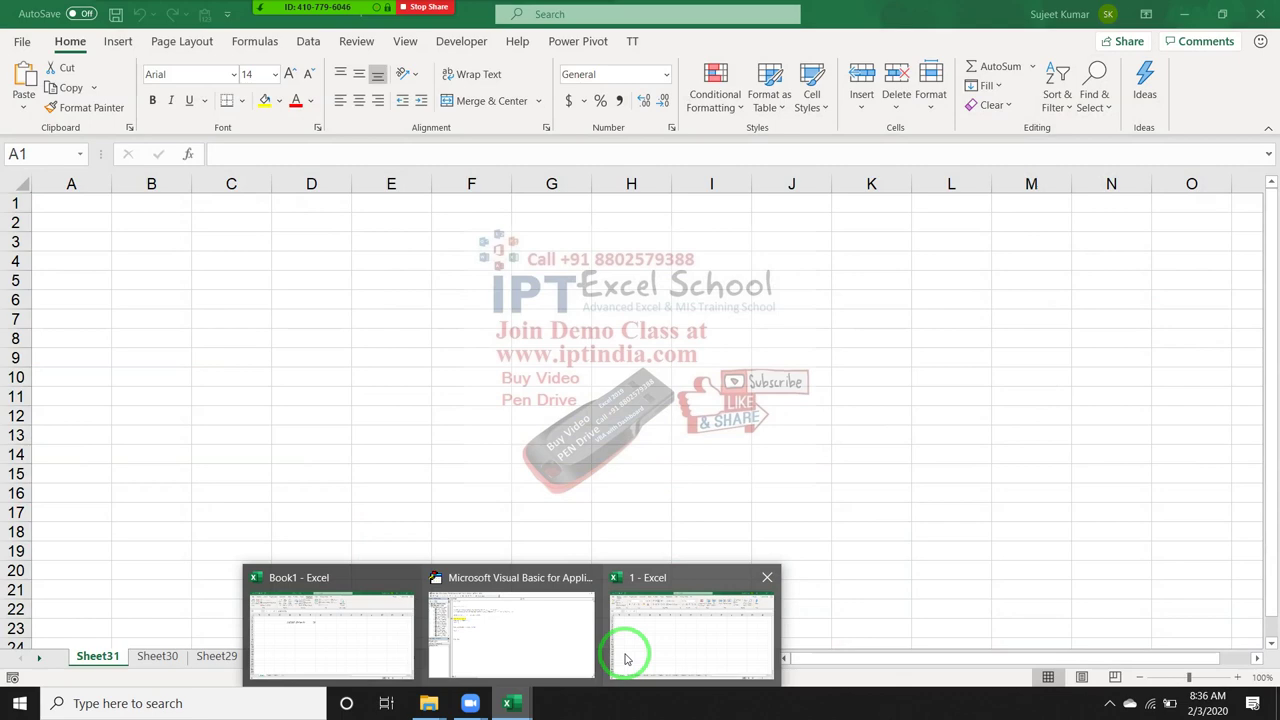
left_click(615, 655)
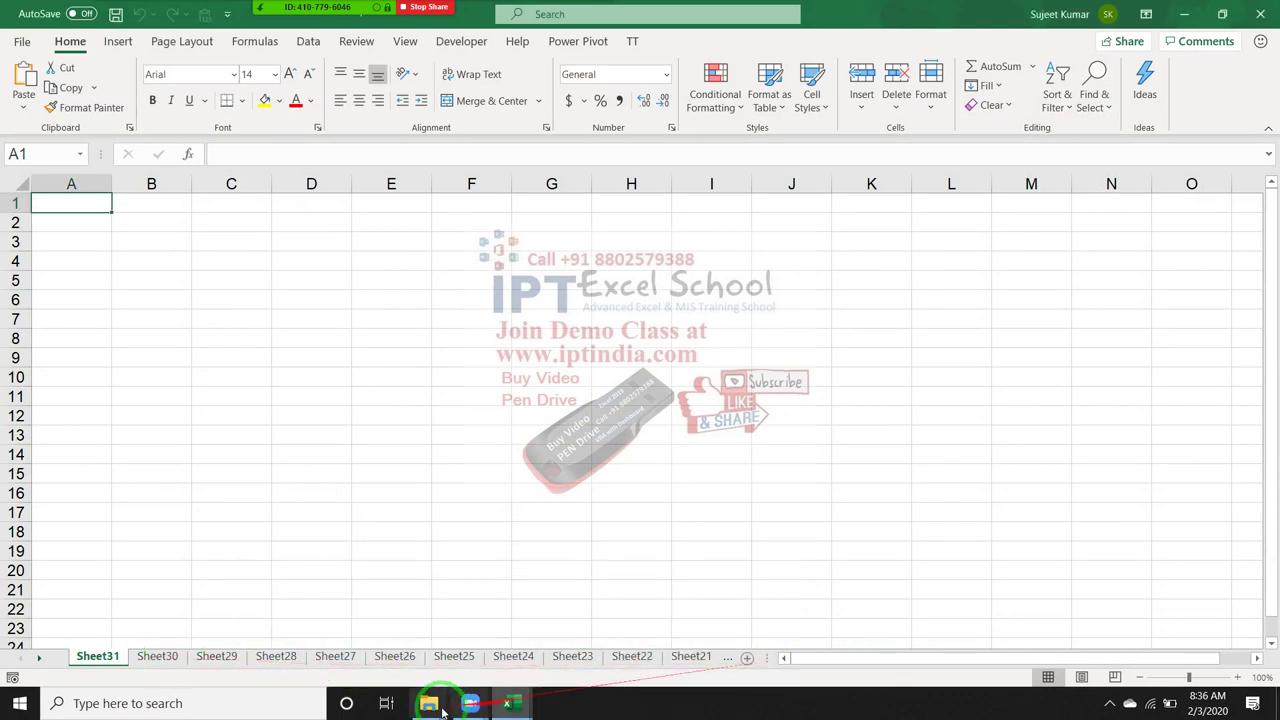
left_click(508, 703)
left_click(548, 643)
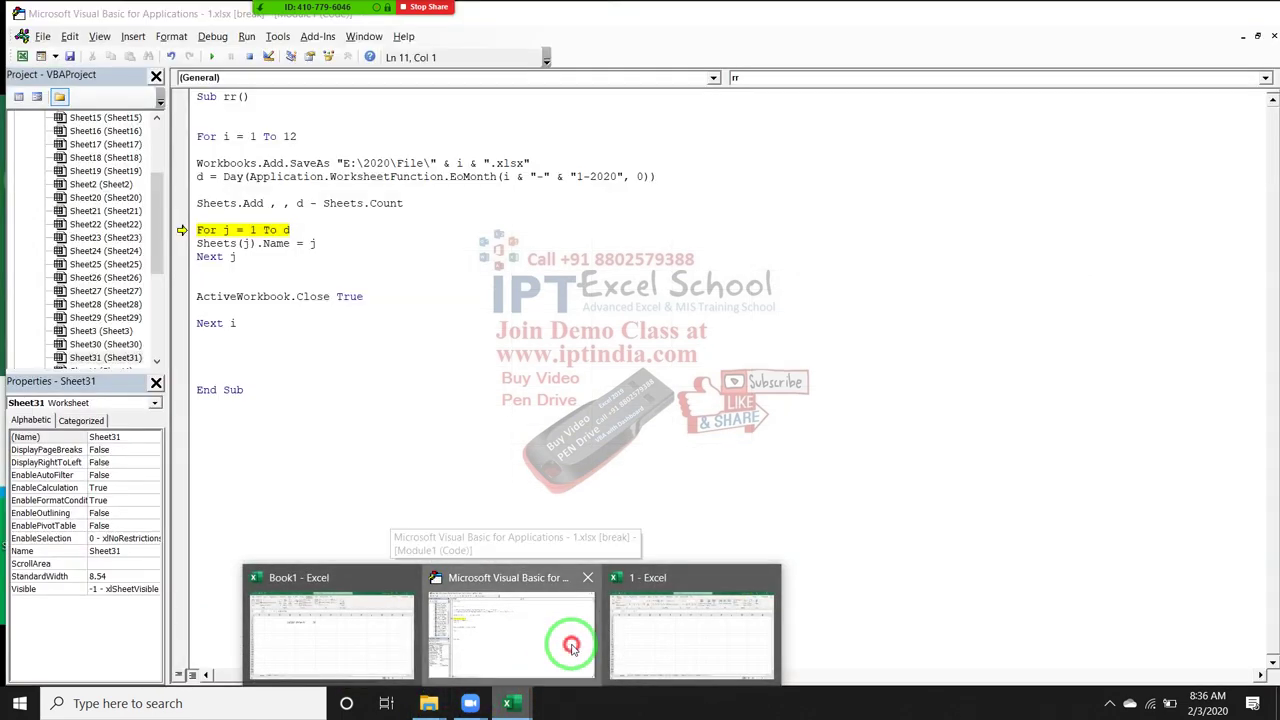
Step: Step through the naming line to rename the first sheet to 1 and verify it in workbook 1
left_click(212, 36)
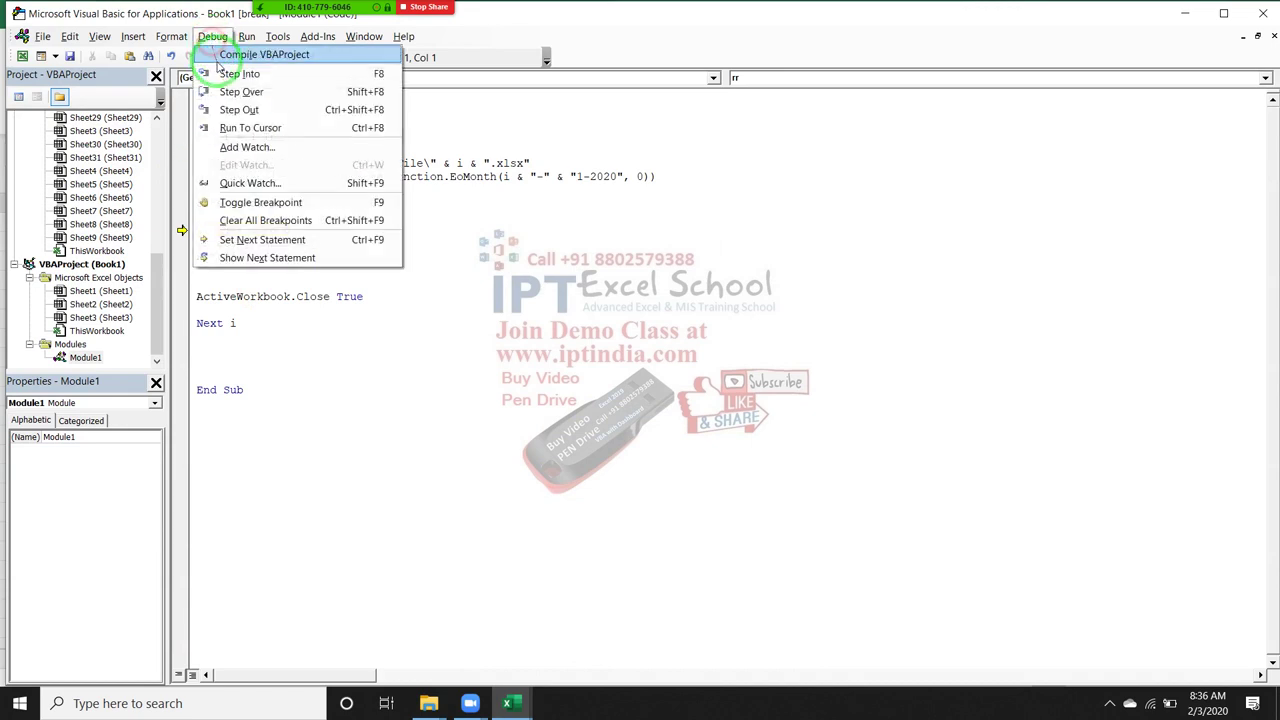
left_click(226, 75)
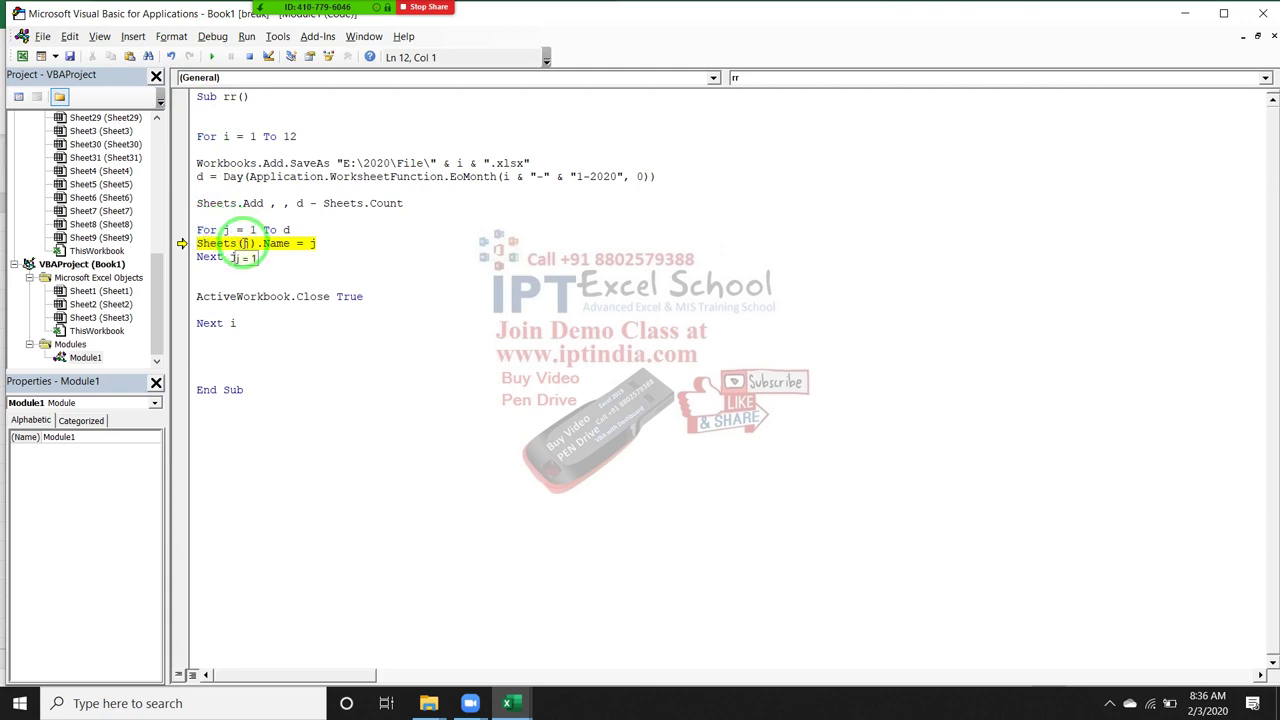
left_click(170, 37)
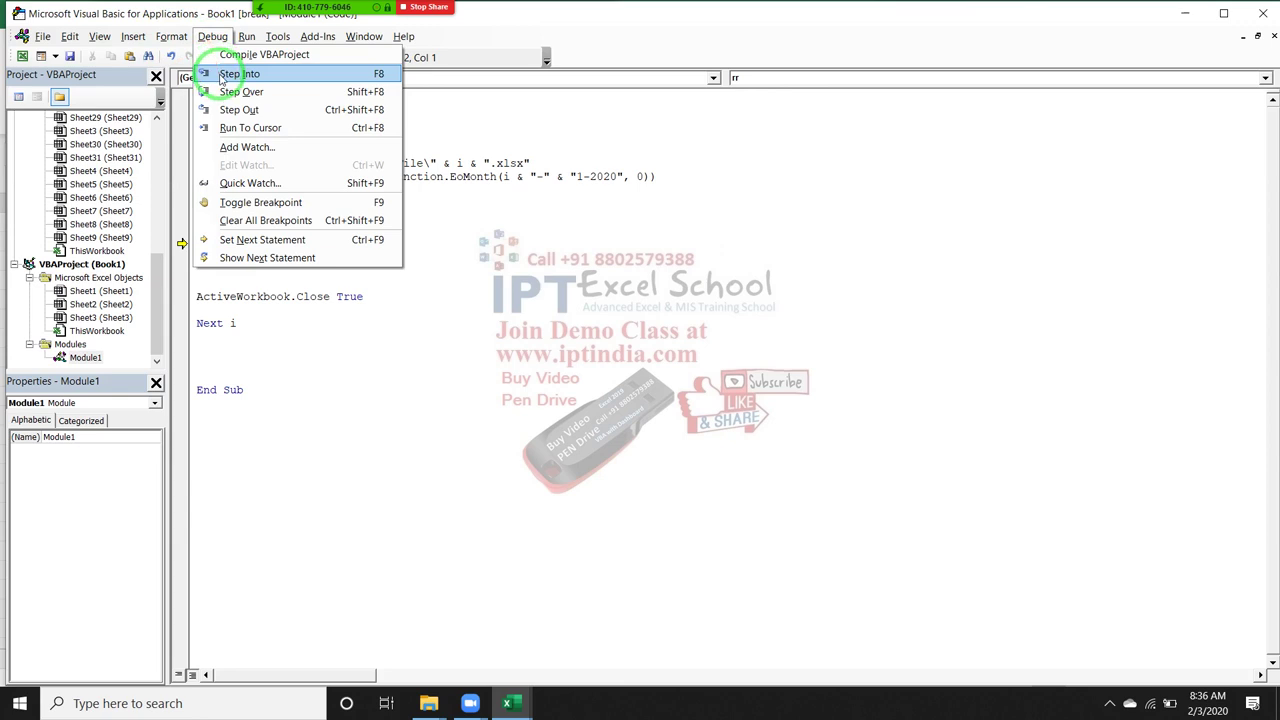
left_click(224, 74)
left_click(508, 703)
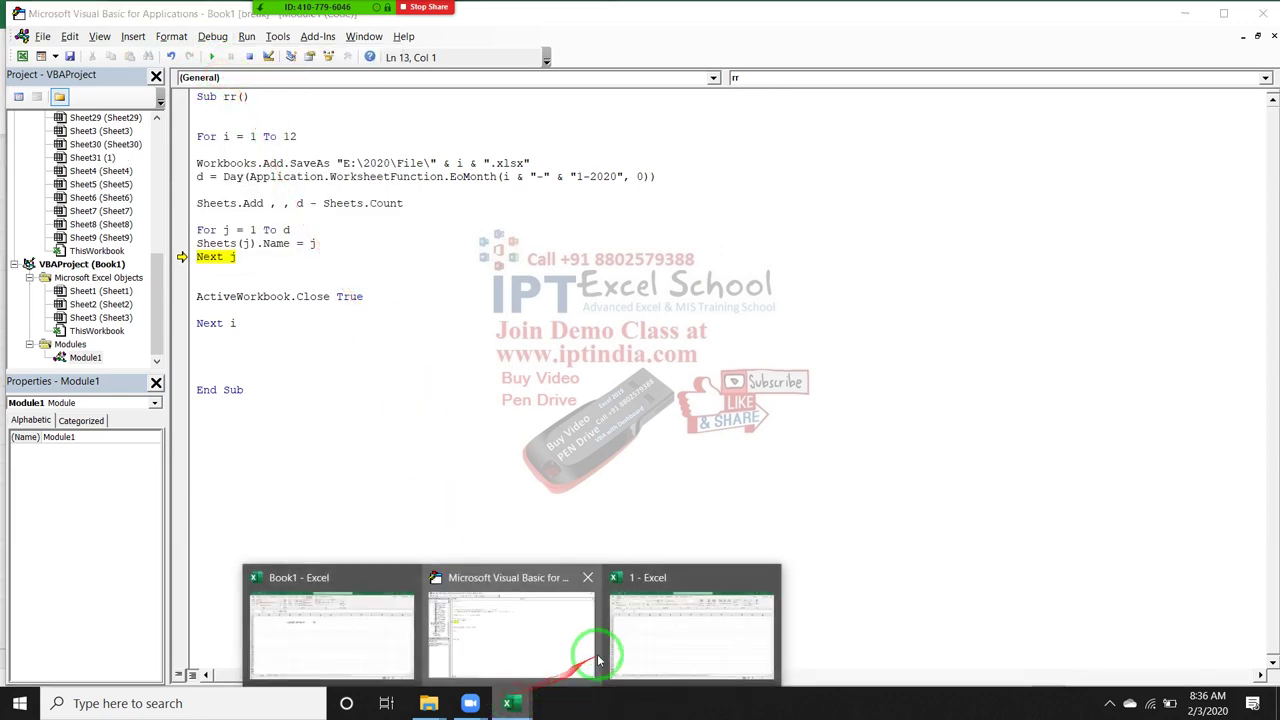
left_click(651, 620)
left_click(22, 657)
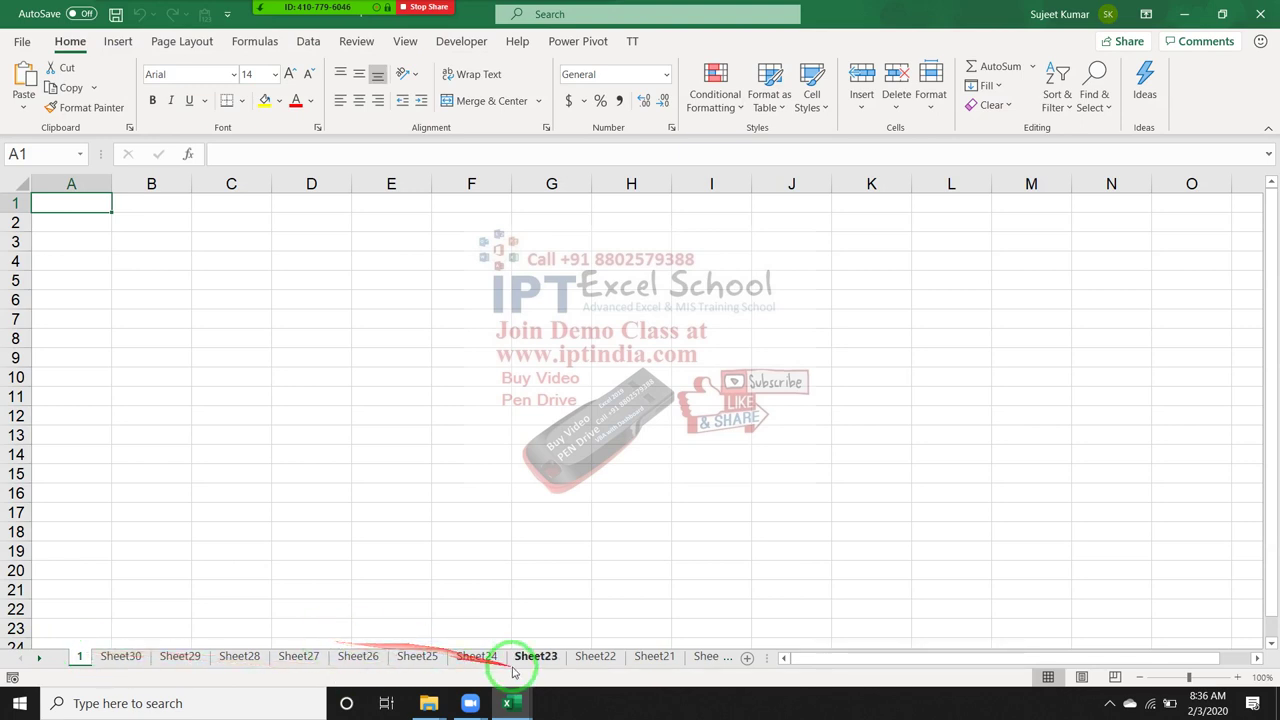
left_click(508, 703)
left_click(659, 642)
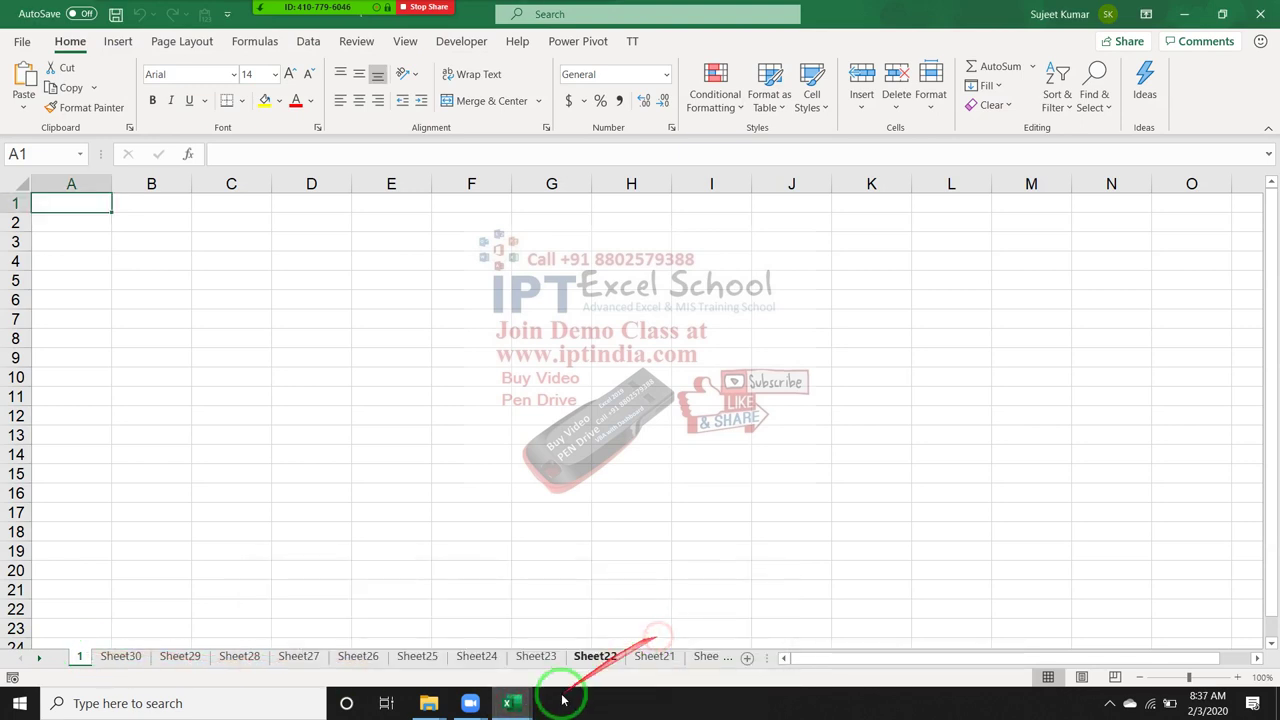
left_click(508, 703)
left_click(548, 638)
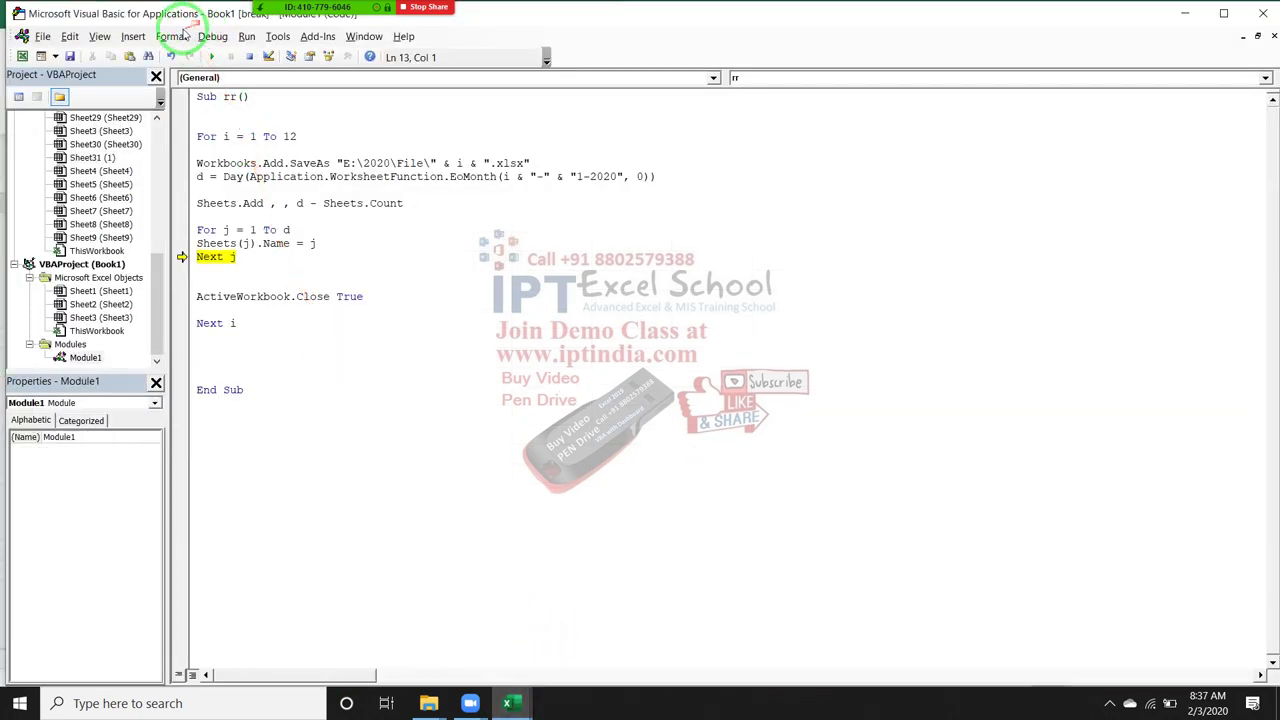
Step: Step again to rename the second sheet to 2 and check the sheet names in workbook 1
left_click(172, 36)
mouse_move(212, 36)
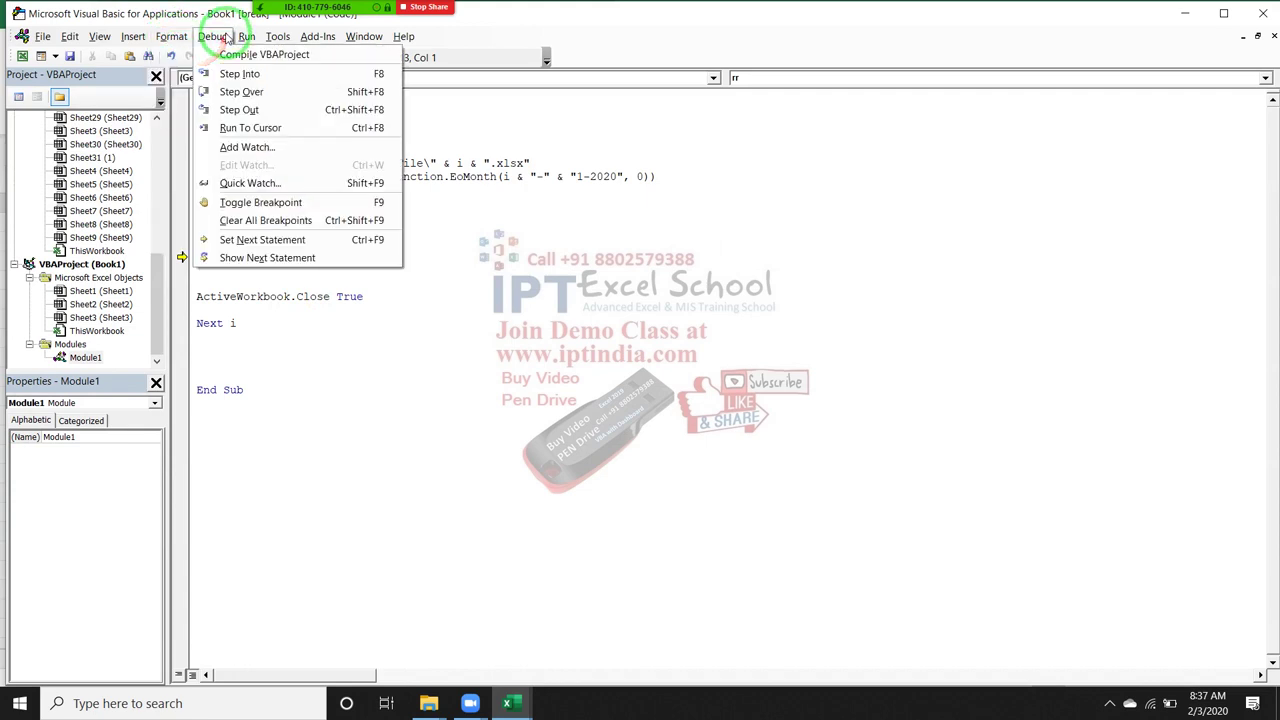
left_click(232, 73)
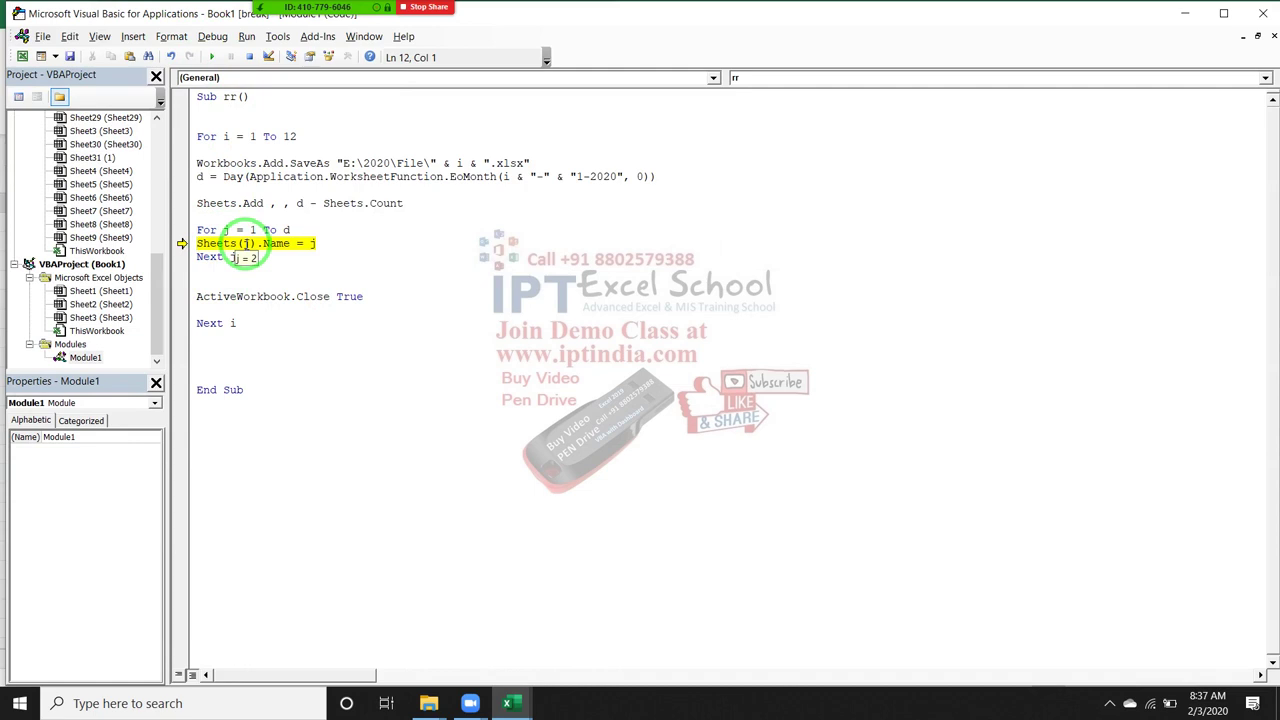
left_click(189, 138)
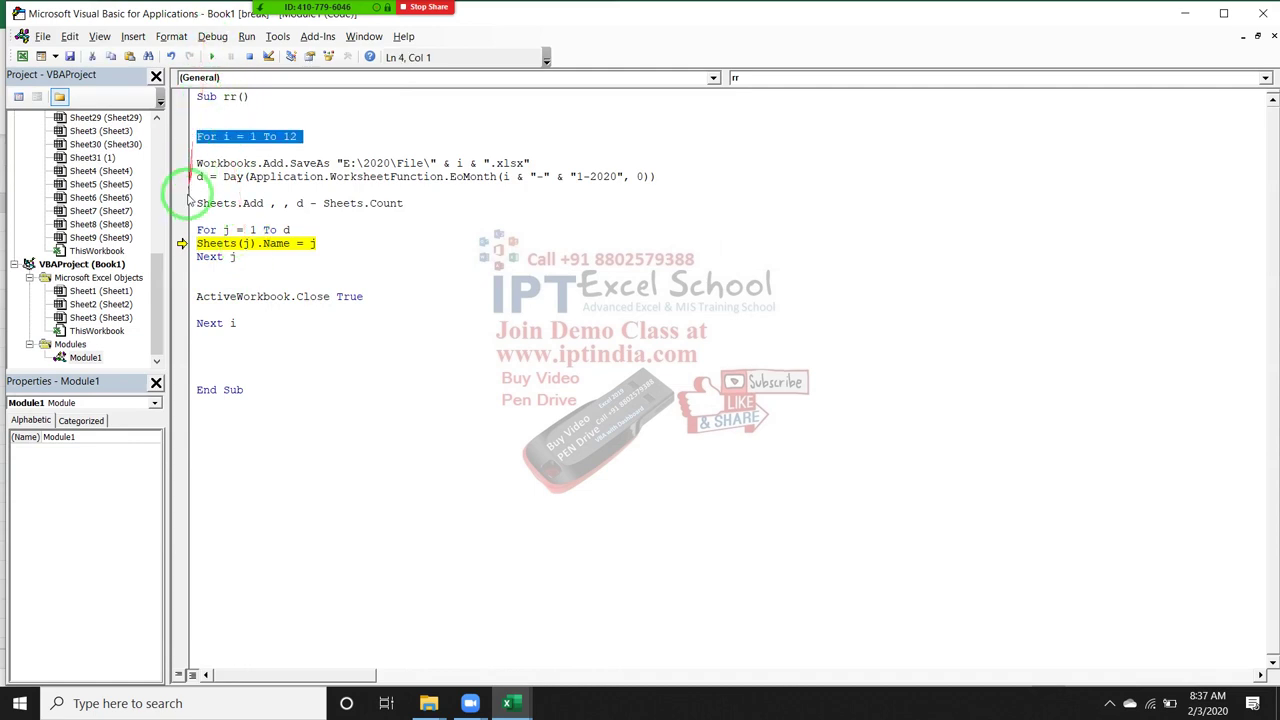
left_click_drag(196, 231, 258, 269)
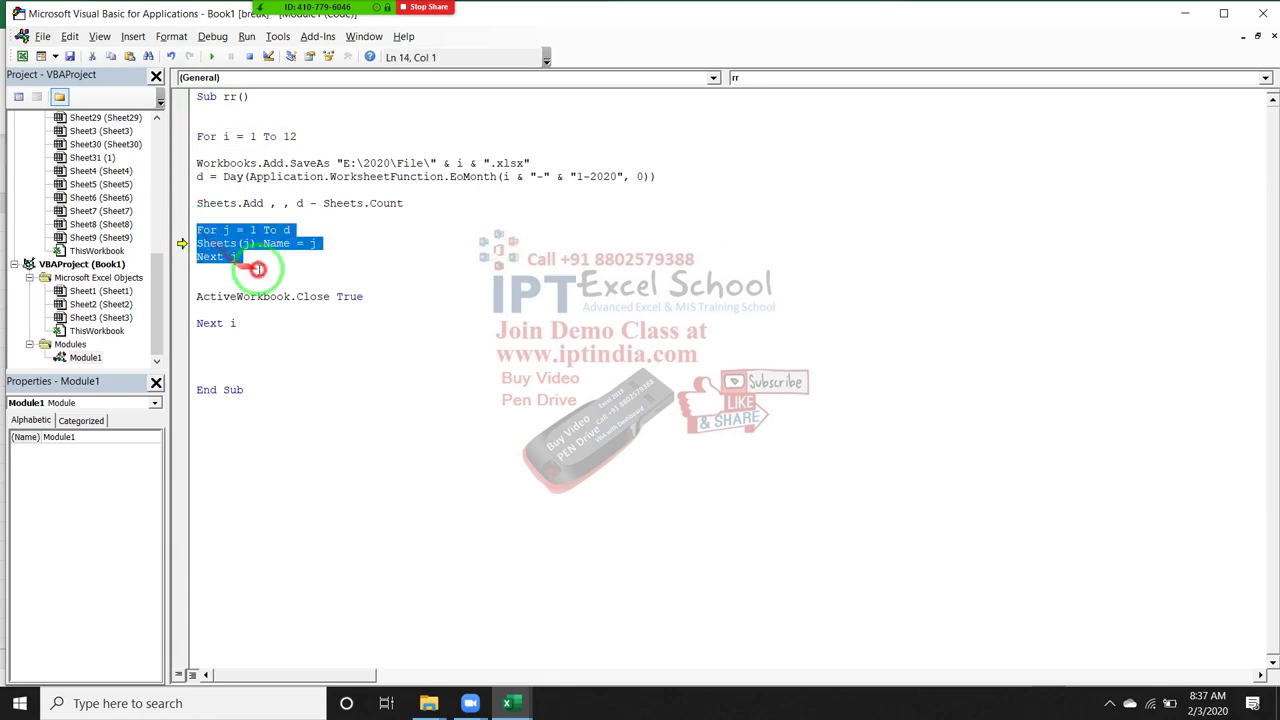
left_click(213, 36)
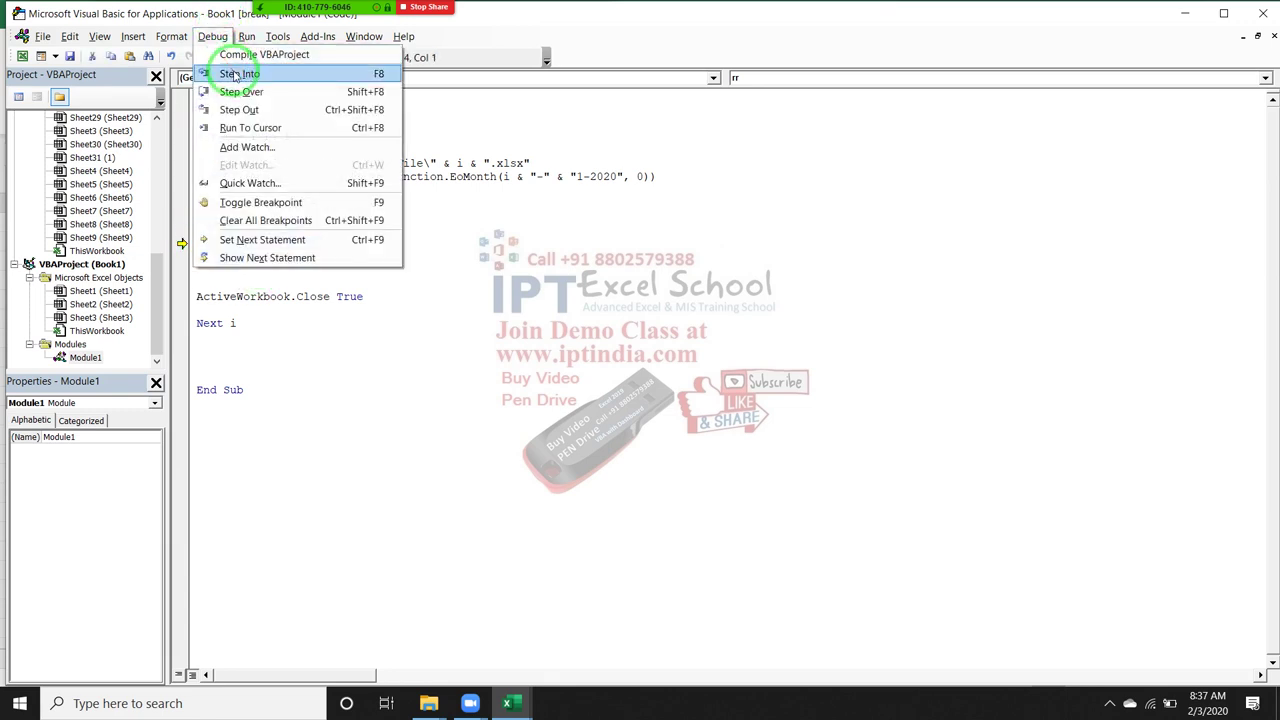
left_click(234, 74)
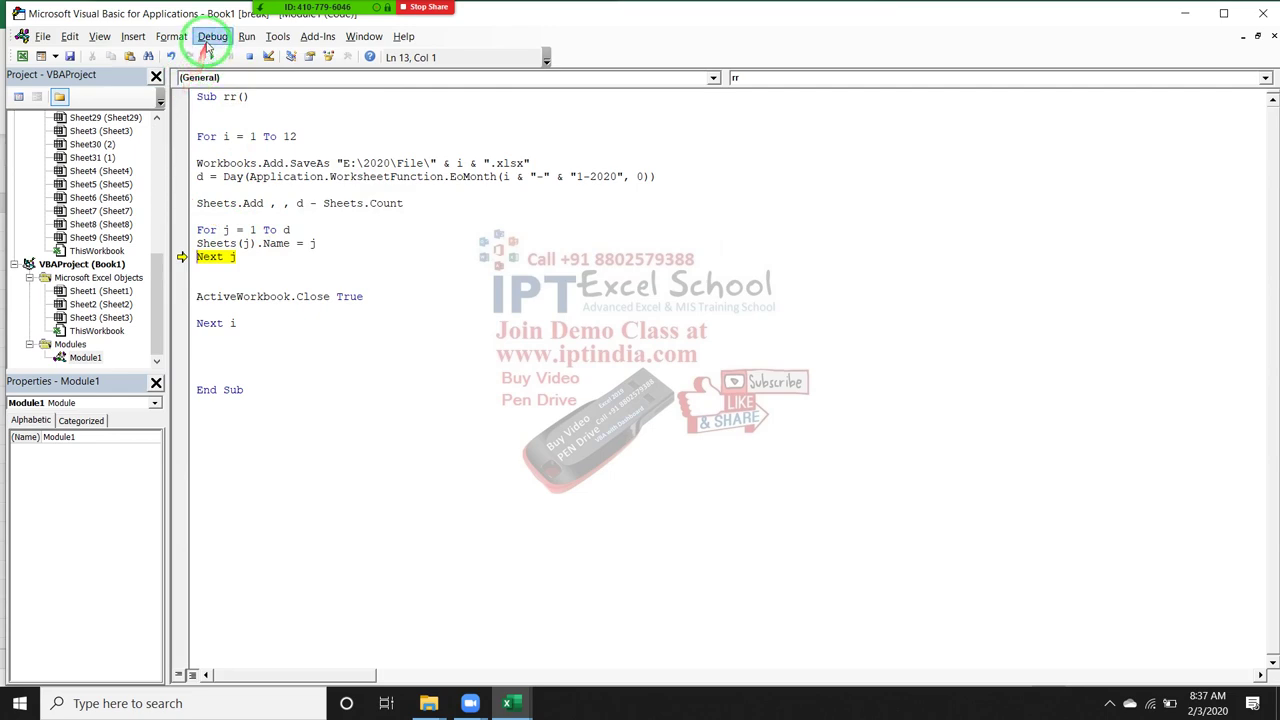
mouse_move(508, 703)
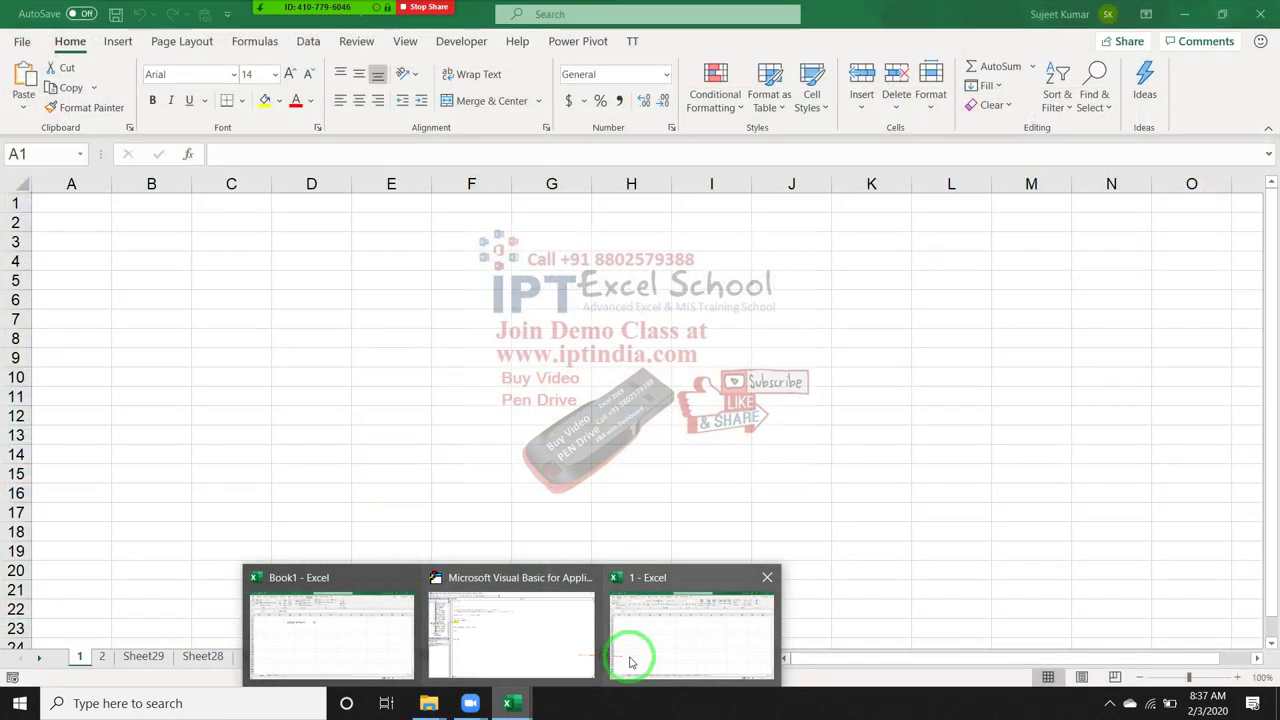
left_click(631, 659)
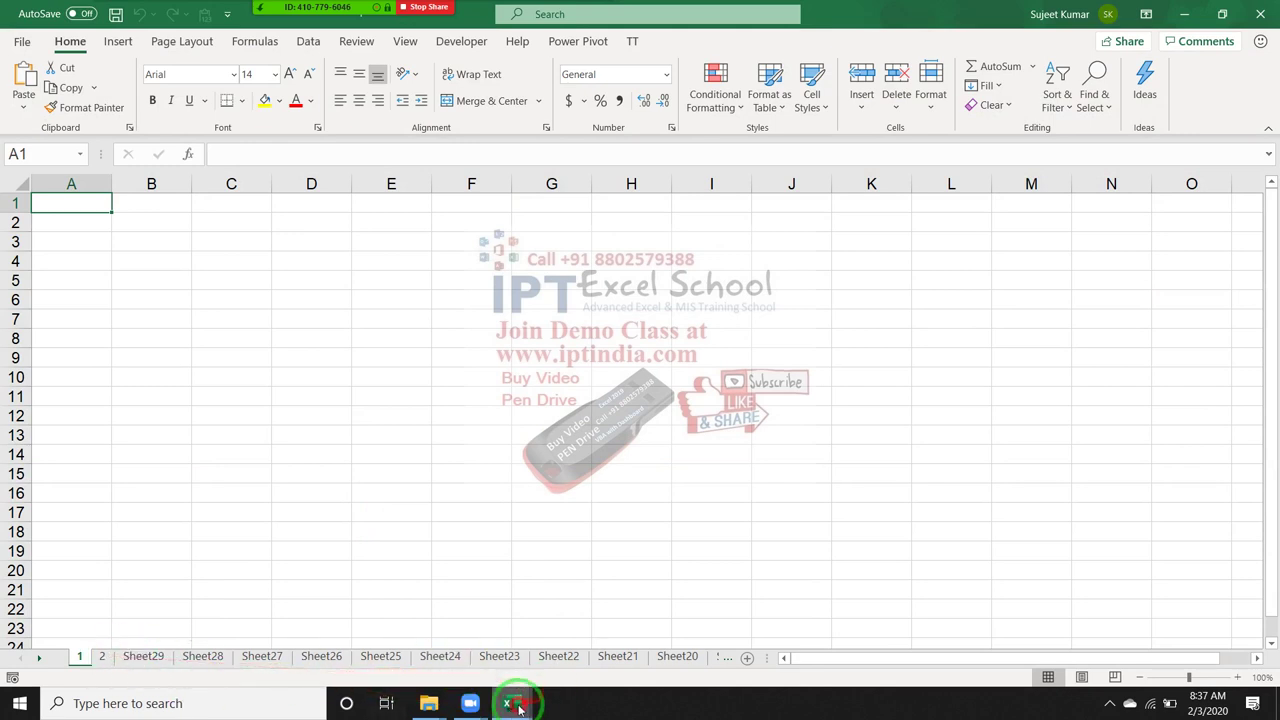
mouse_move(510, 703)
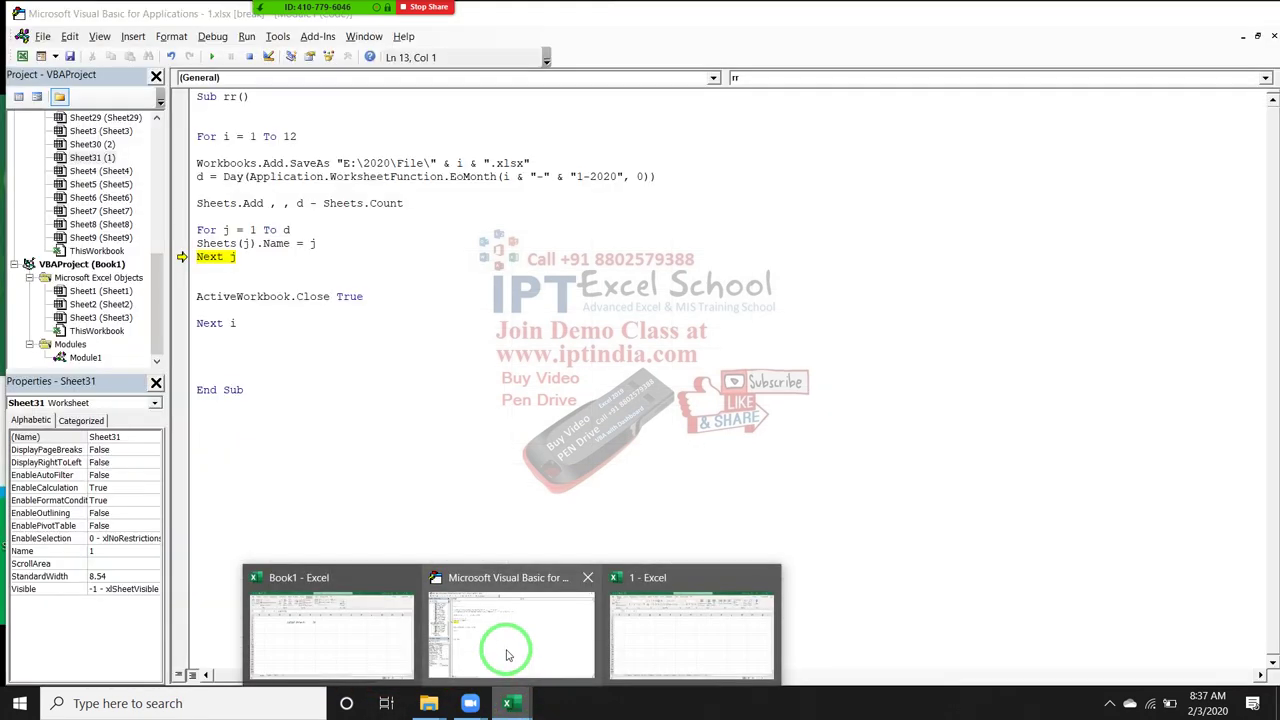
left_click(506, 655)
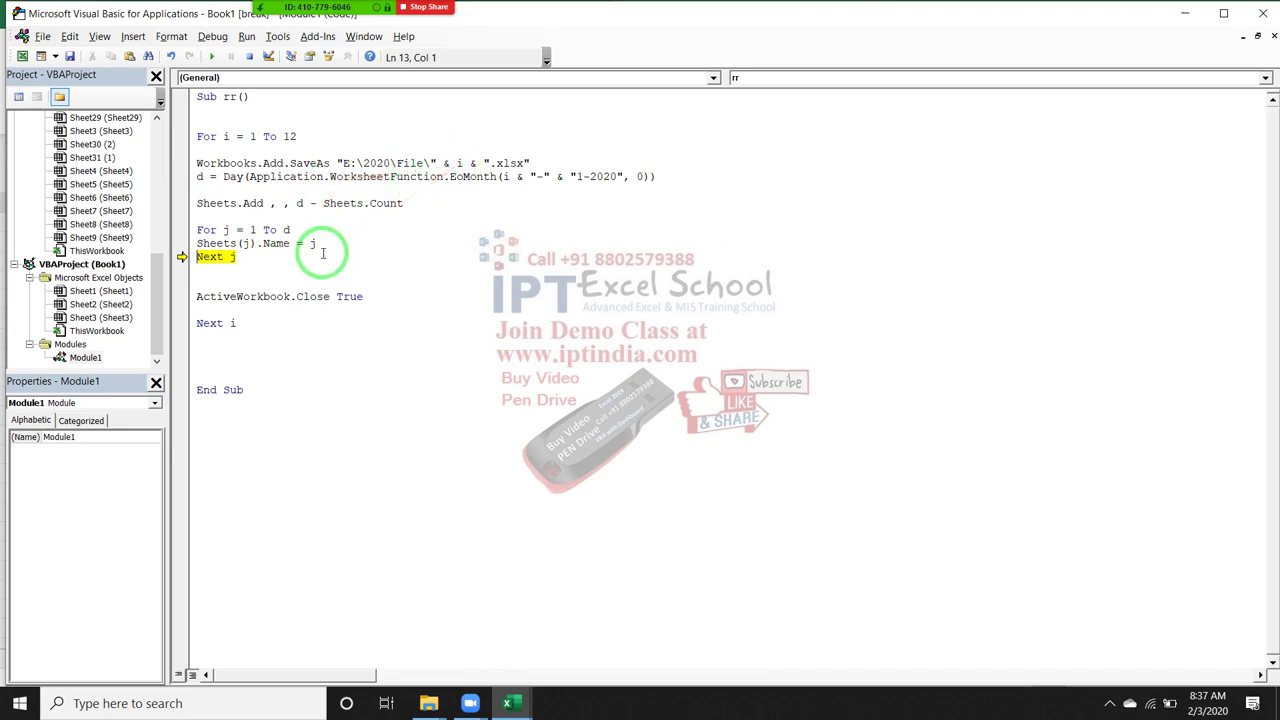
left_click(508, 703)
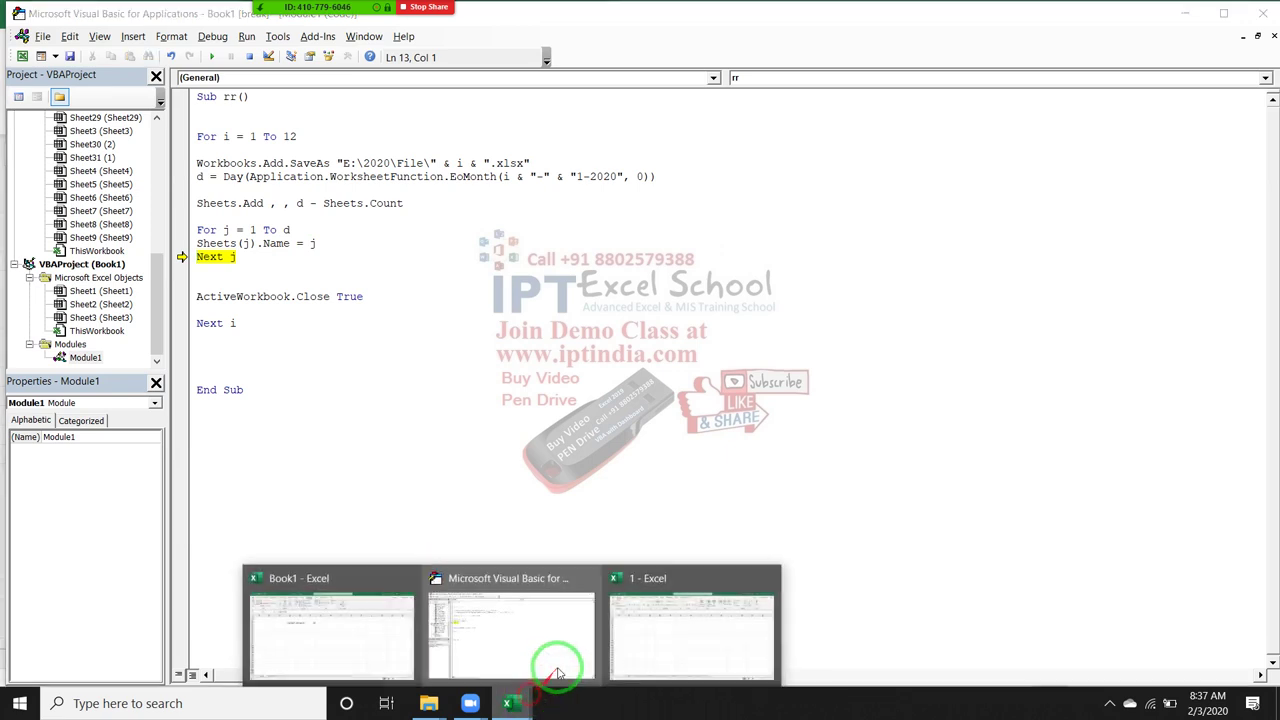
left_click(640, 578)
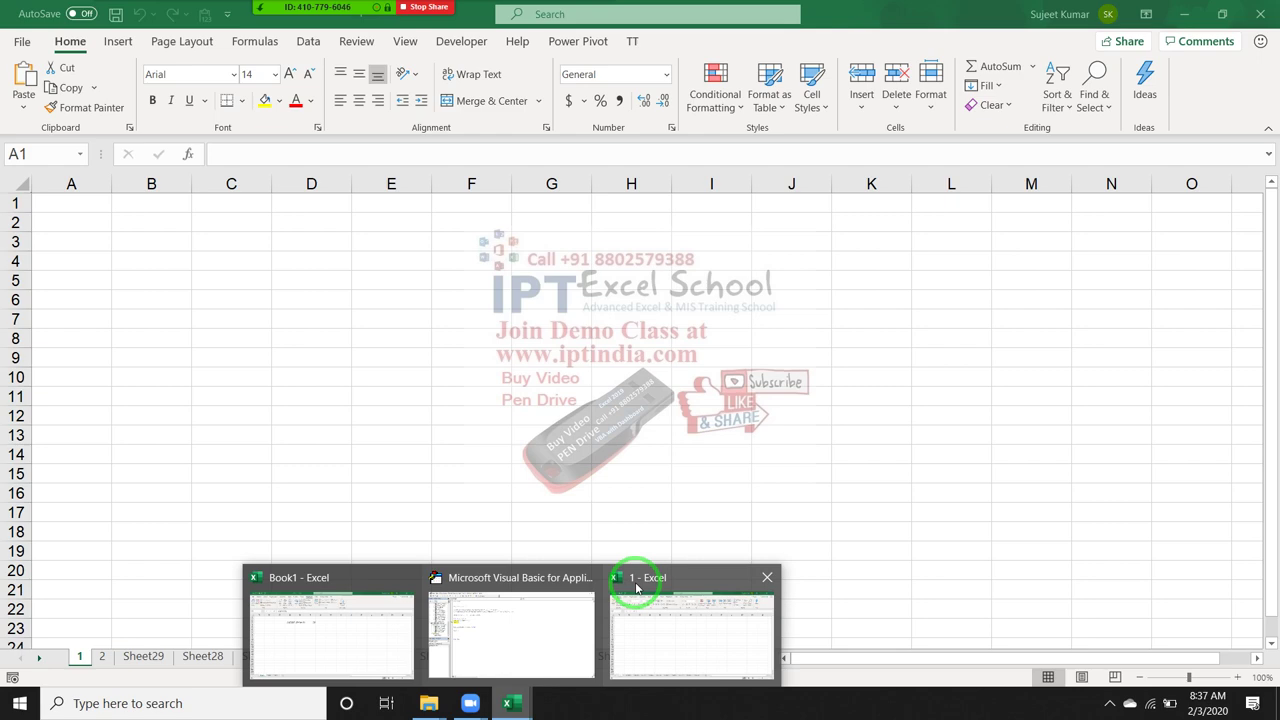
left_click(540, 630)
mouse_move(428, 703)
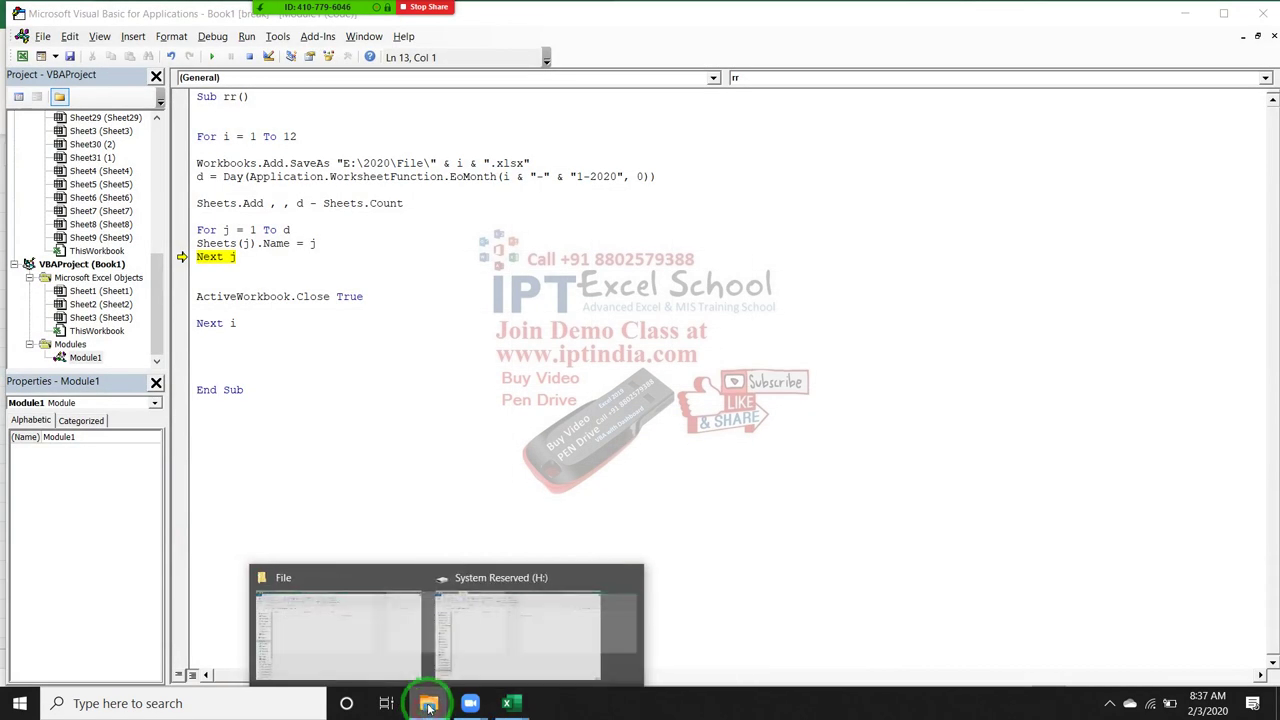
Step: Refresh the E:\2020\File folder to confirm workbook 1 was saved there
left_click(337, 640)
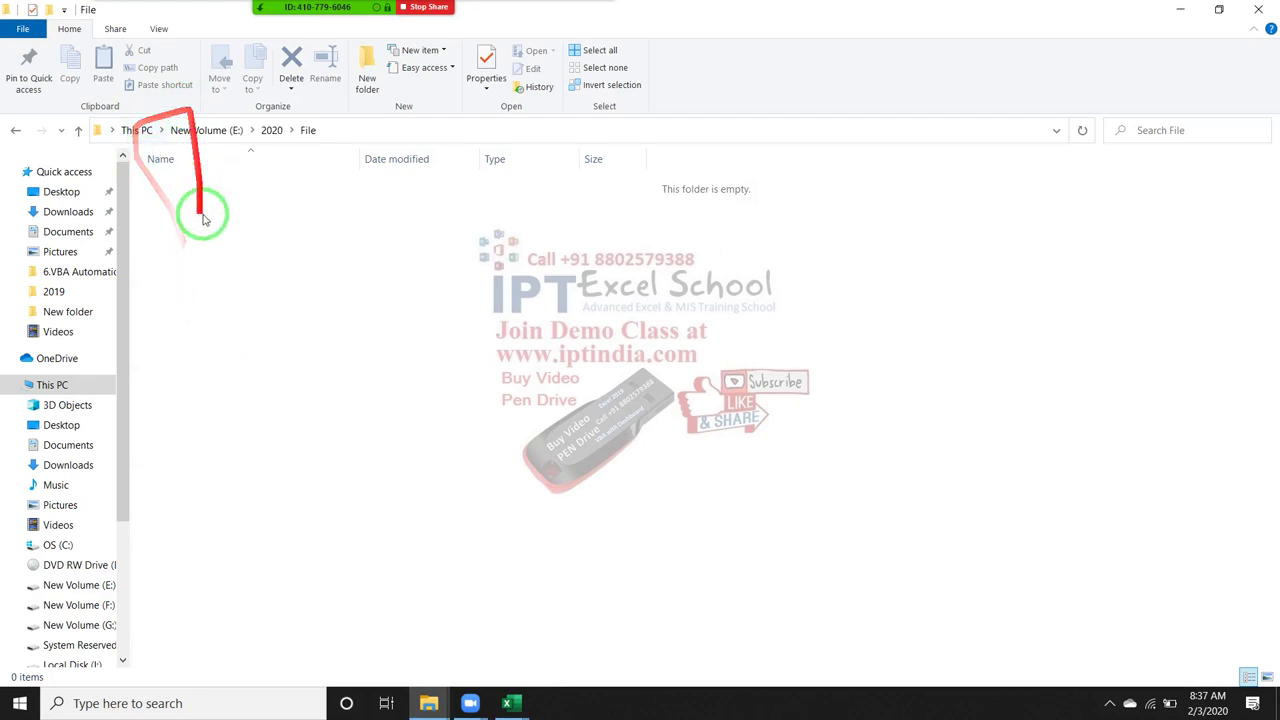
right_click(279, 316)
left_click(323, 371)
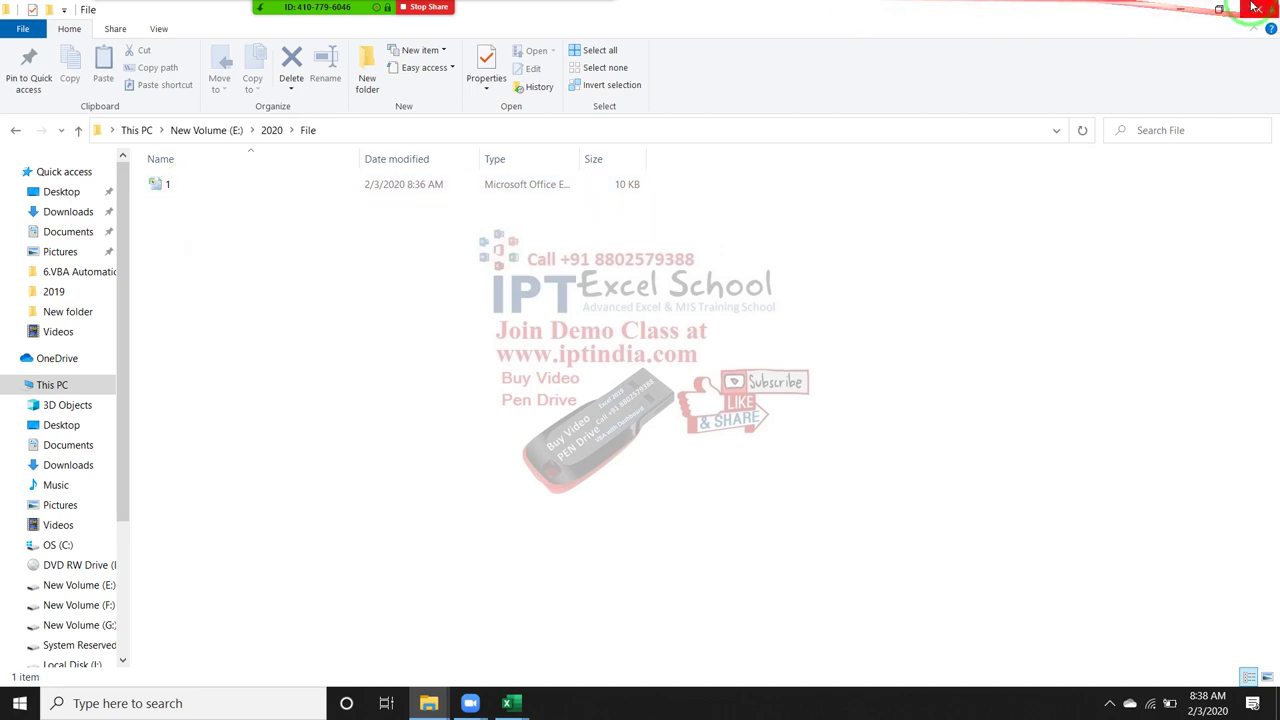
left_click(1180, 9)
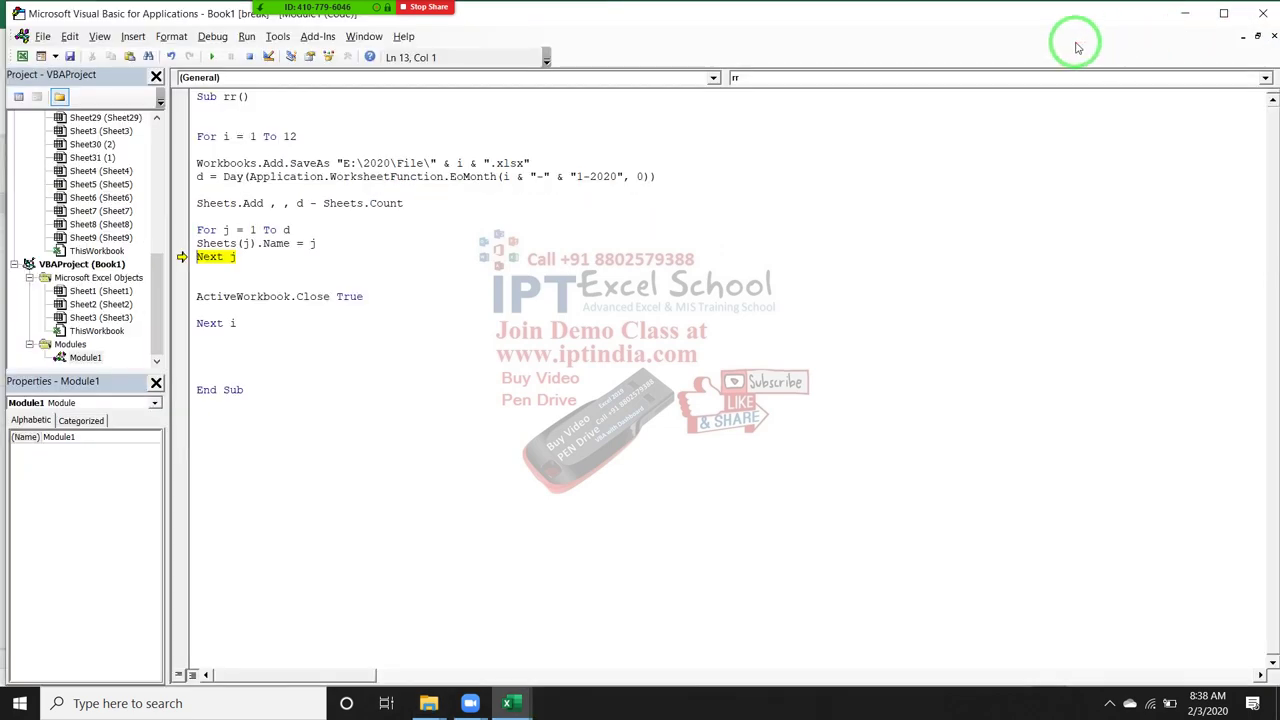
Step: Insert mn = MonthName(i, False) on a new line below For i
left_click(200, 149)
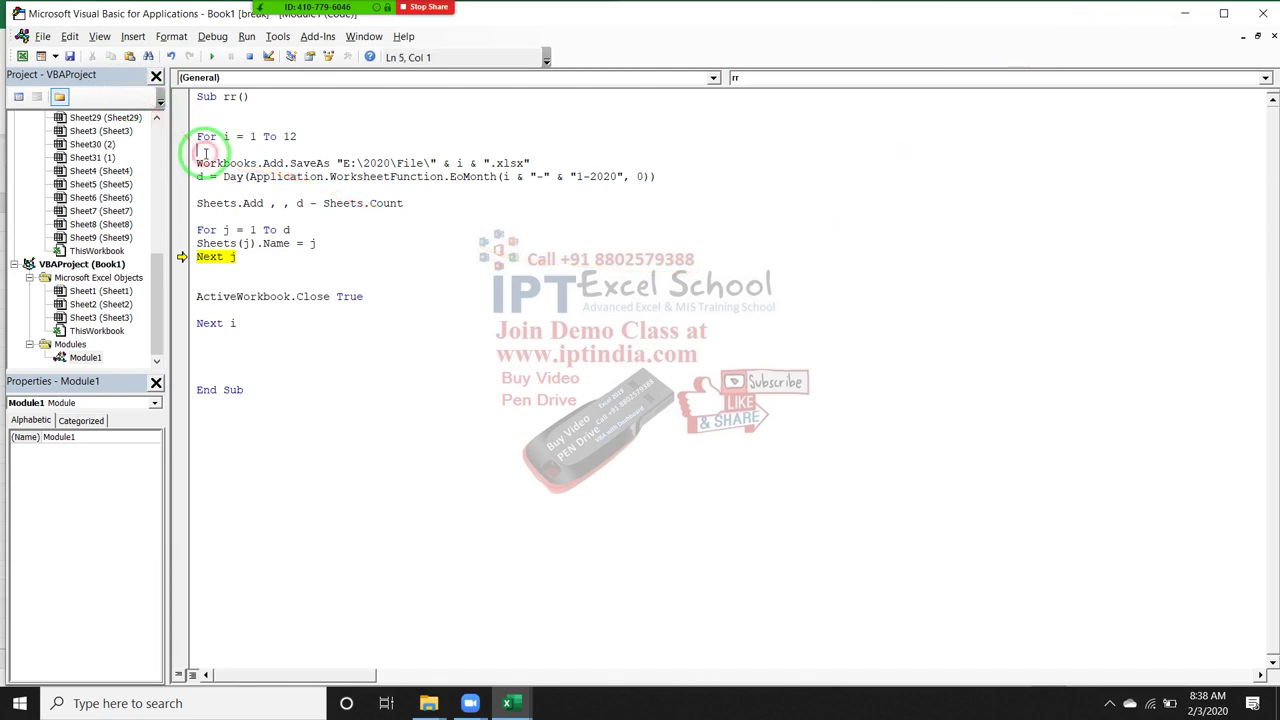
key("Return")
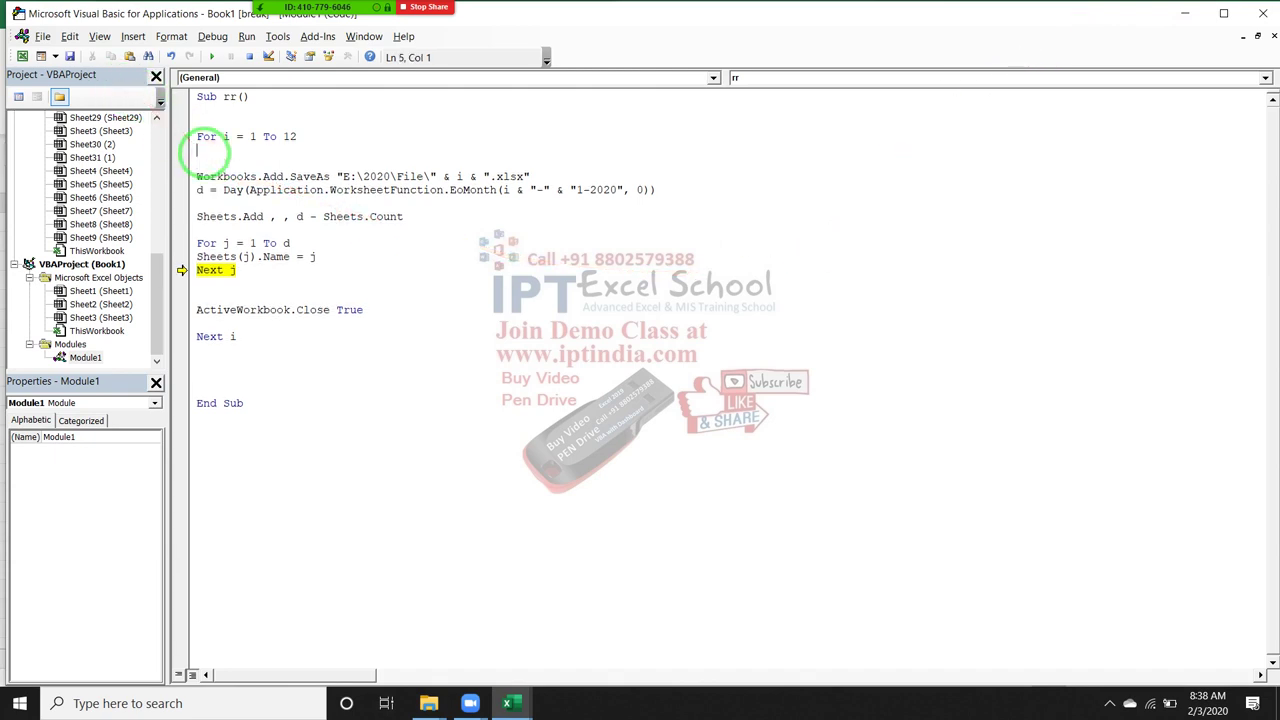
type("mn")
type("=")
type("mon")
type("thname")
type("(i")
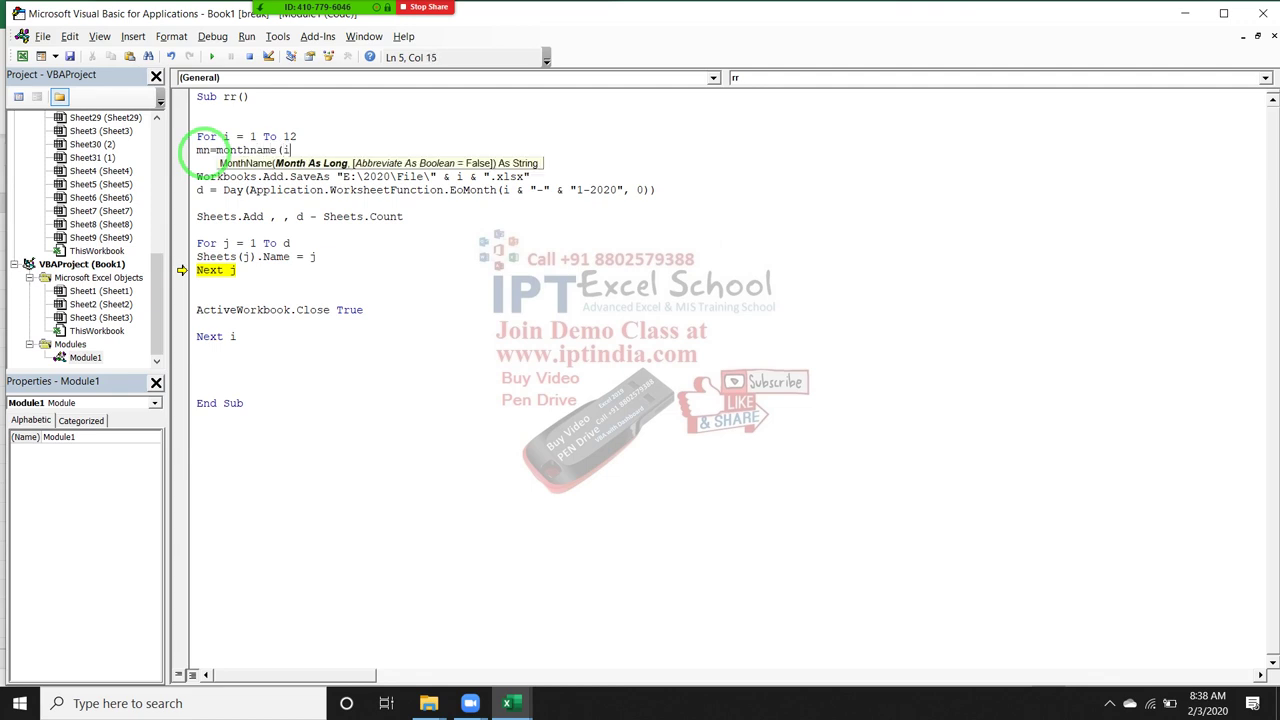
type(",")
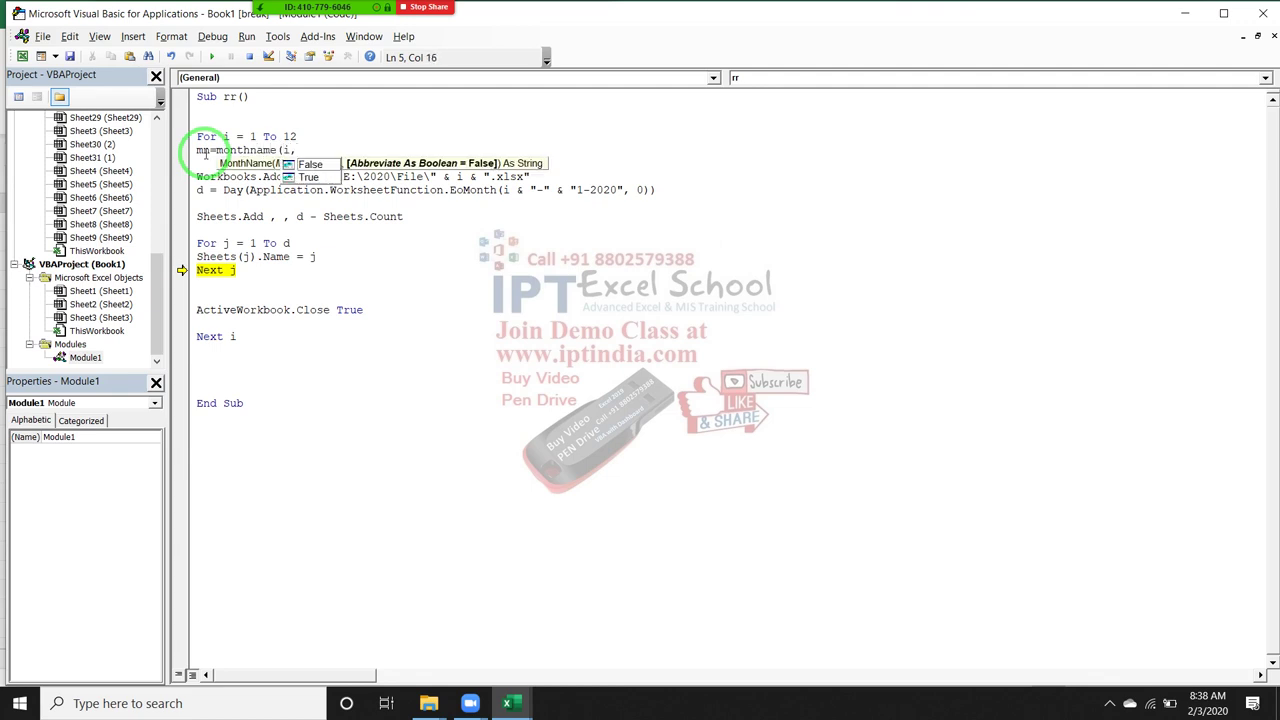
key("Down")
key("Down")
key("Up")
key("Tab")
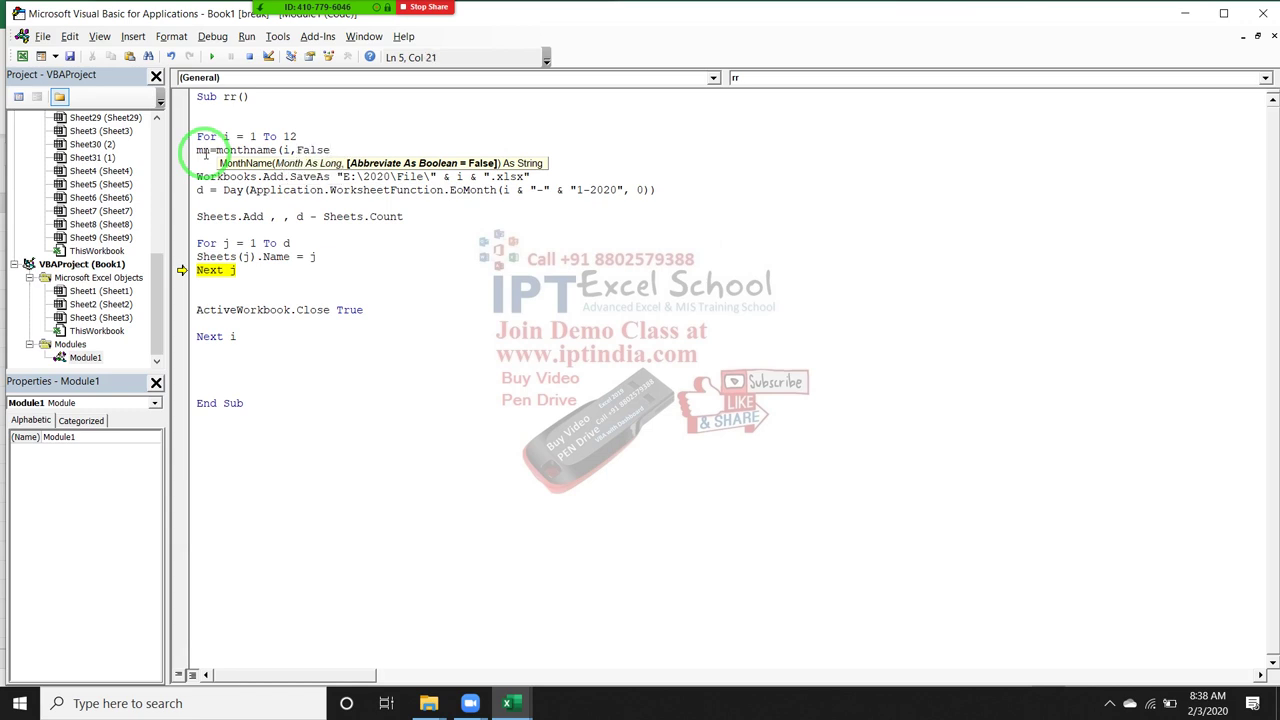
type(")")
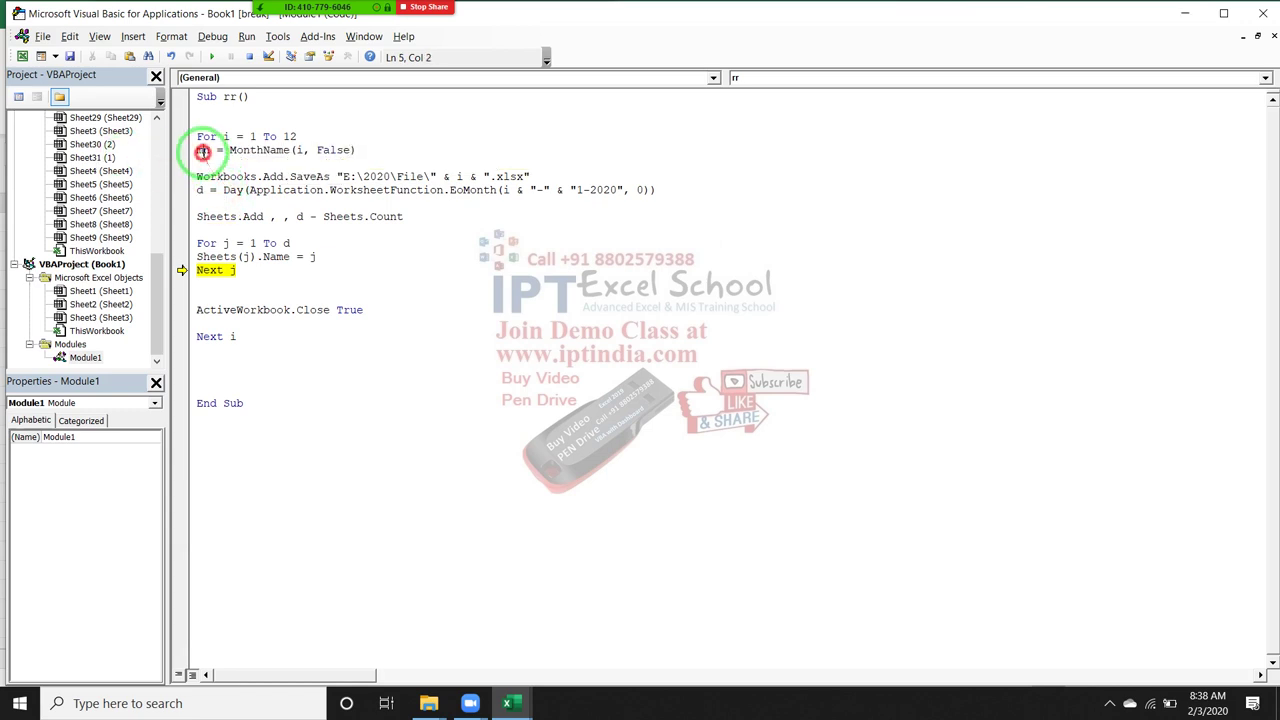
Step: Replace i in the SaveAs file name with mn
double_click(203, 150)
double_click(459, 176)
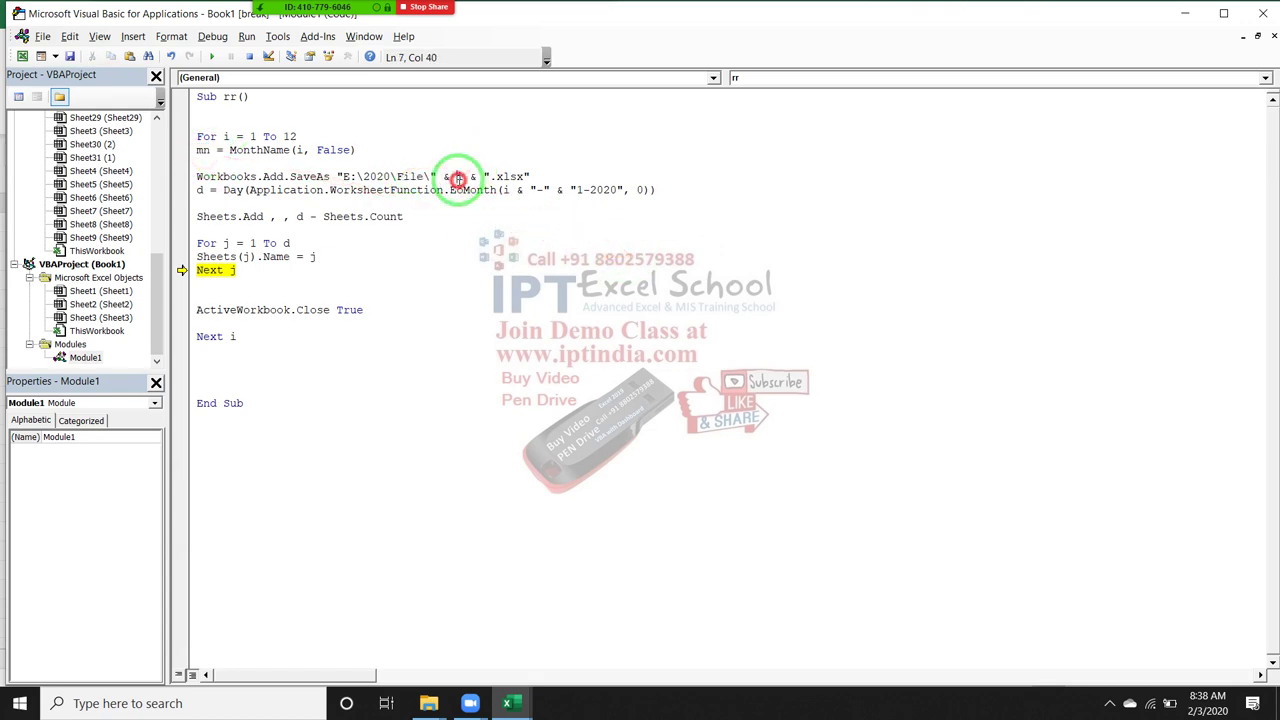
type("mn")
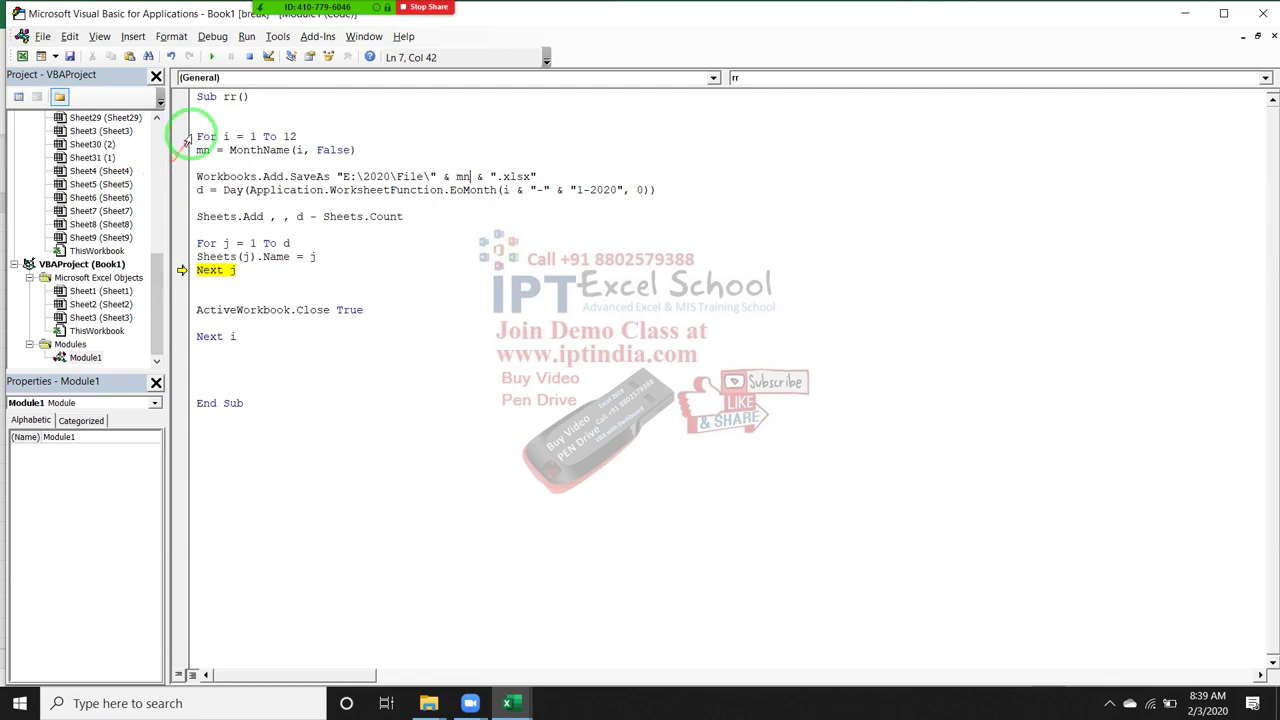
Step: Check the loop counter i in For, EoMonth and Next i, then select Sub rr() through End Sub
double_click(225, 136)
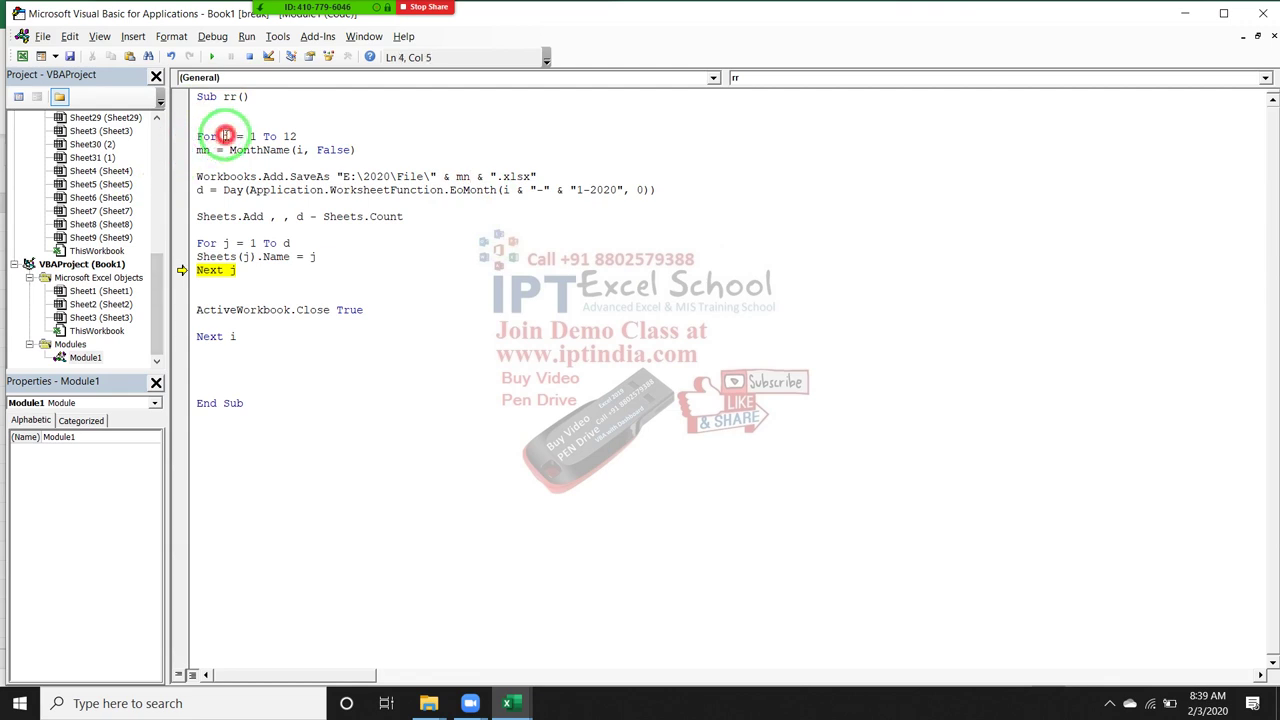
double_click(505, 189)
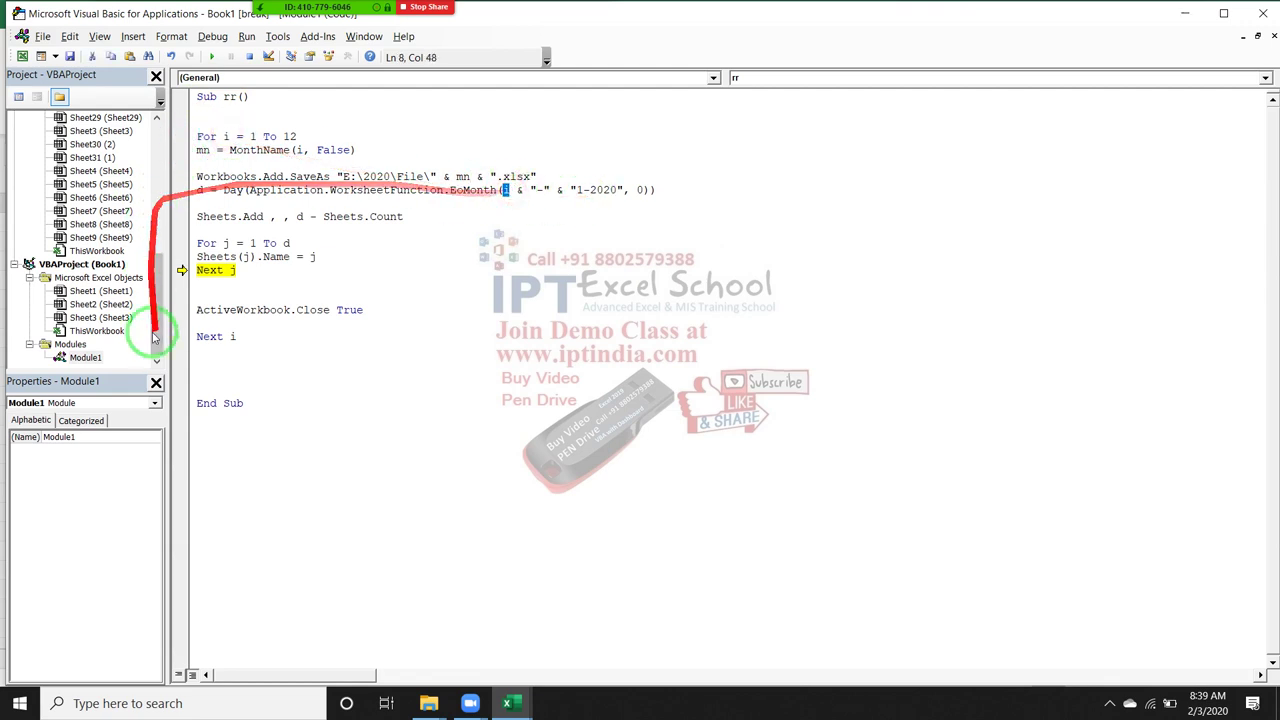
double_click(210, 336)
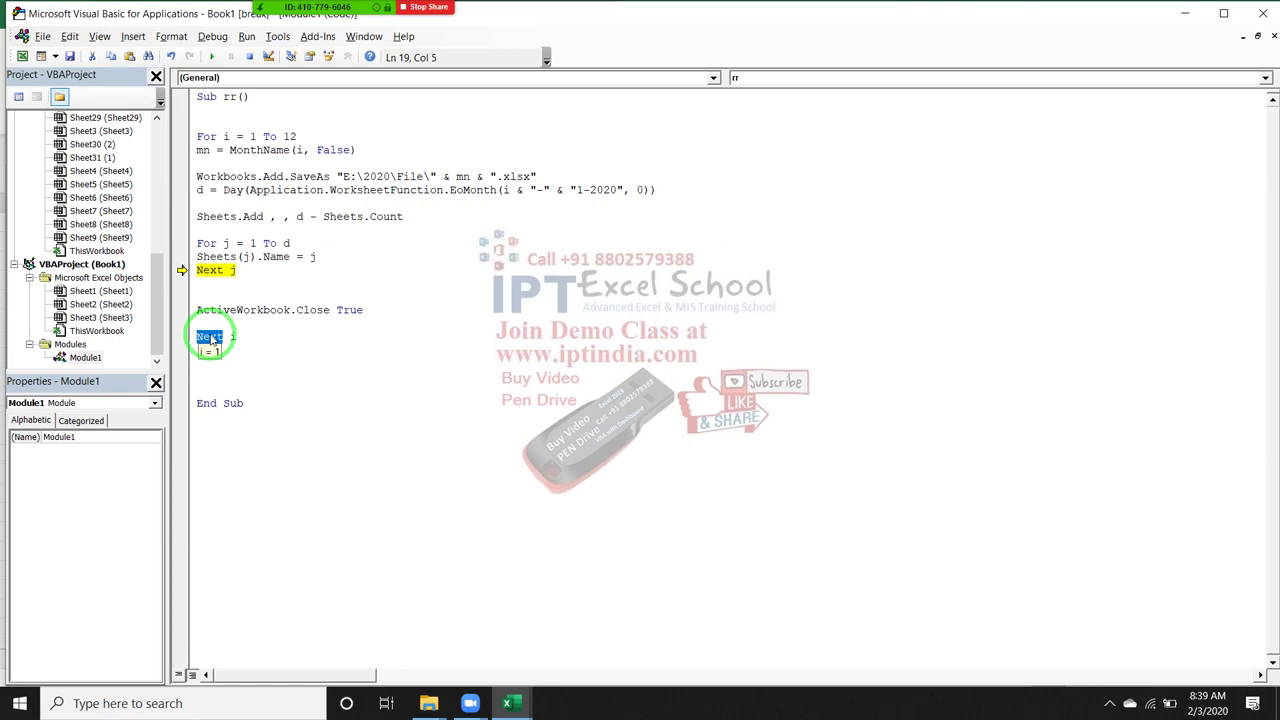
left_click_drag(271, 400, 182, 74)
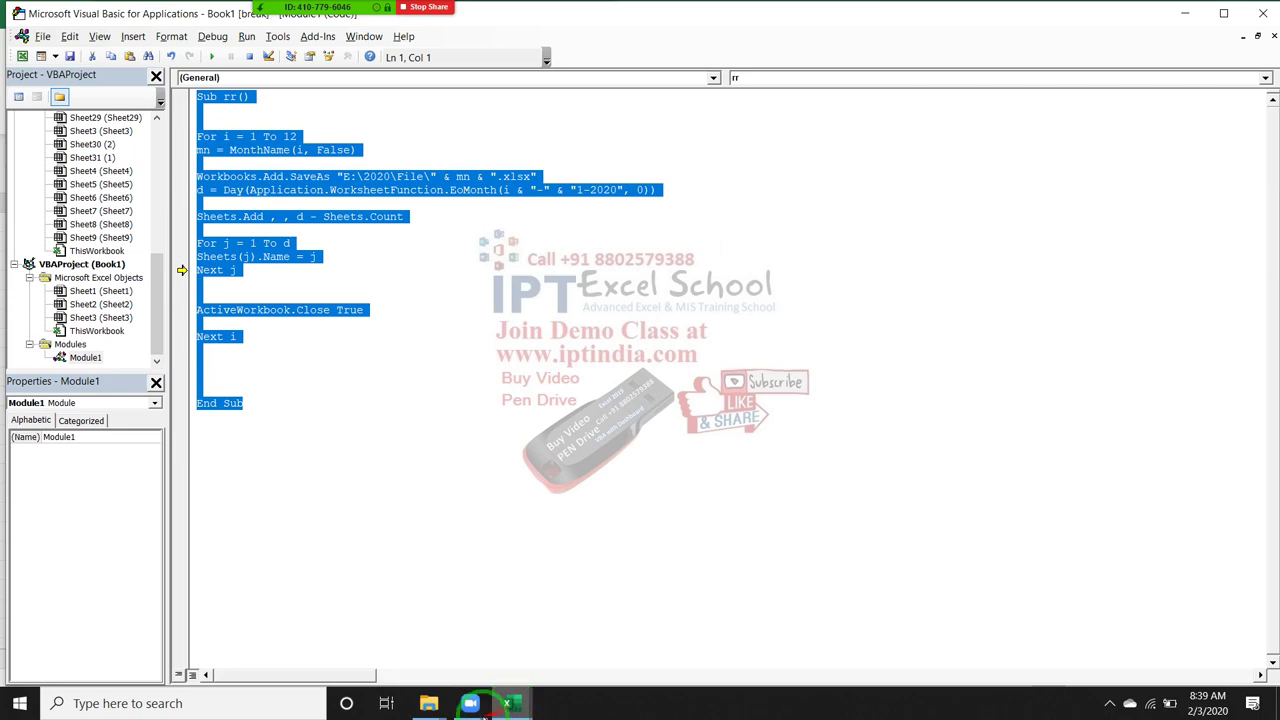
Step: Launch Google Chrome from the Start search and go to gmail.com
key("super")
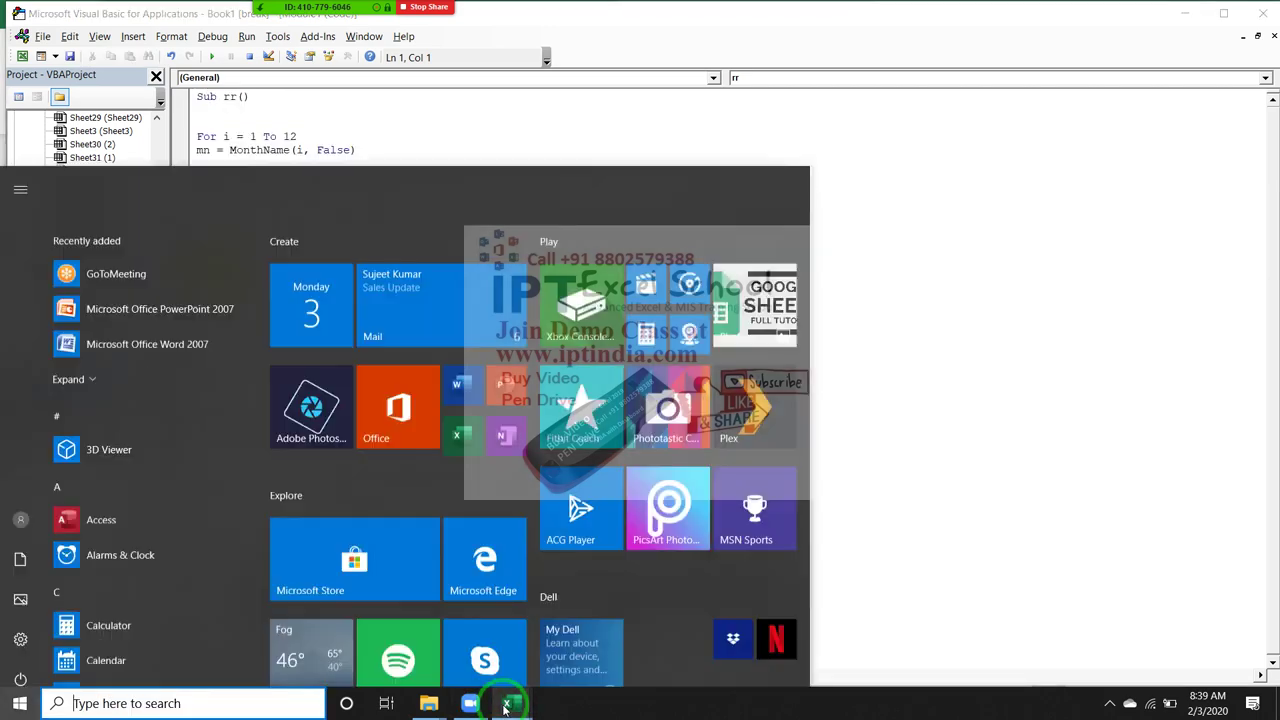
type("on")
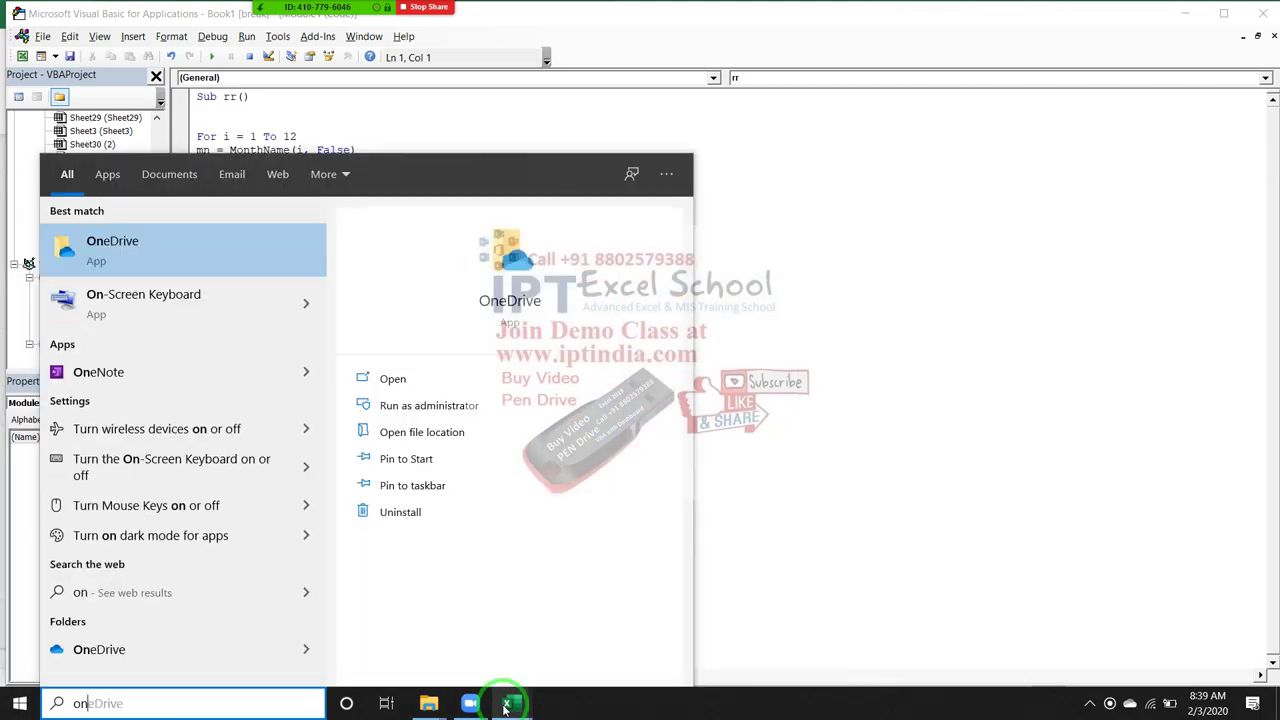
key("BackSpace")
key("BackSpace")
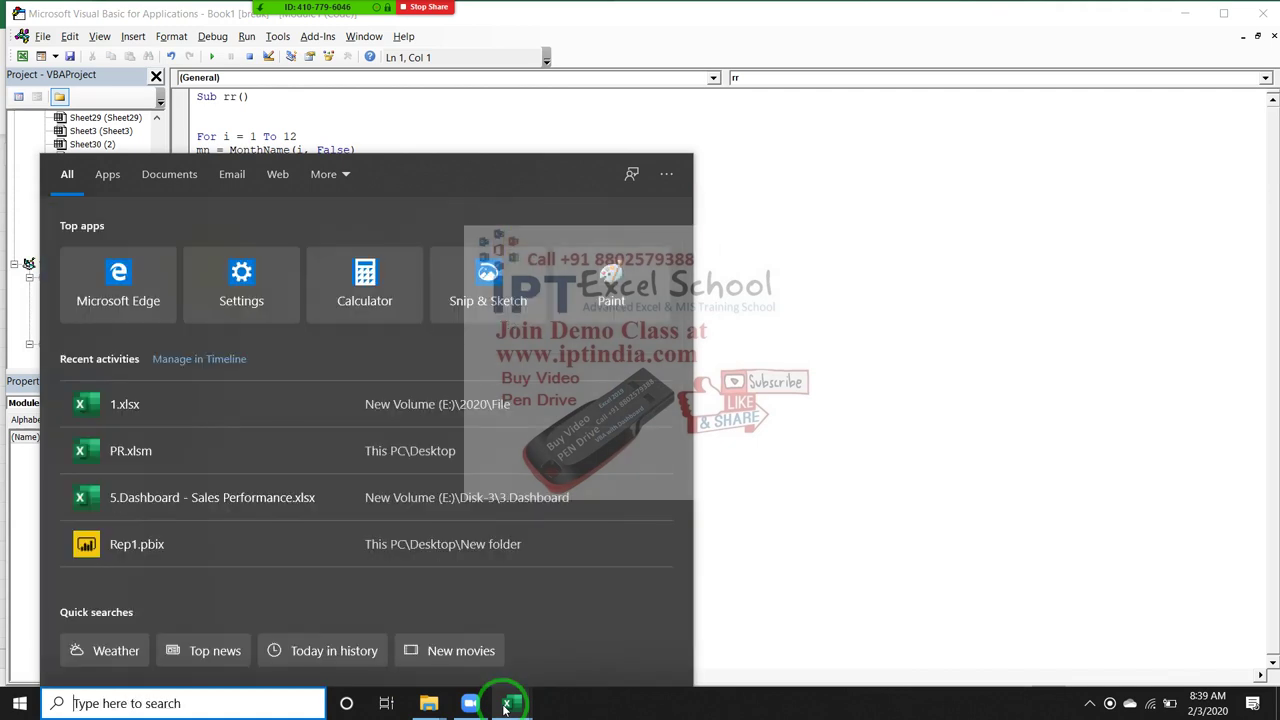
type("ch")
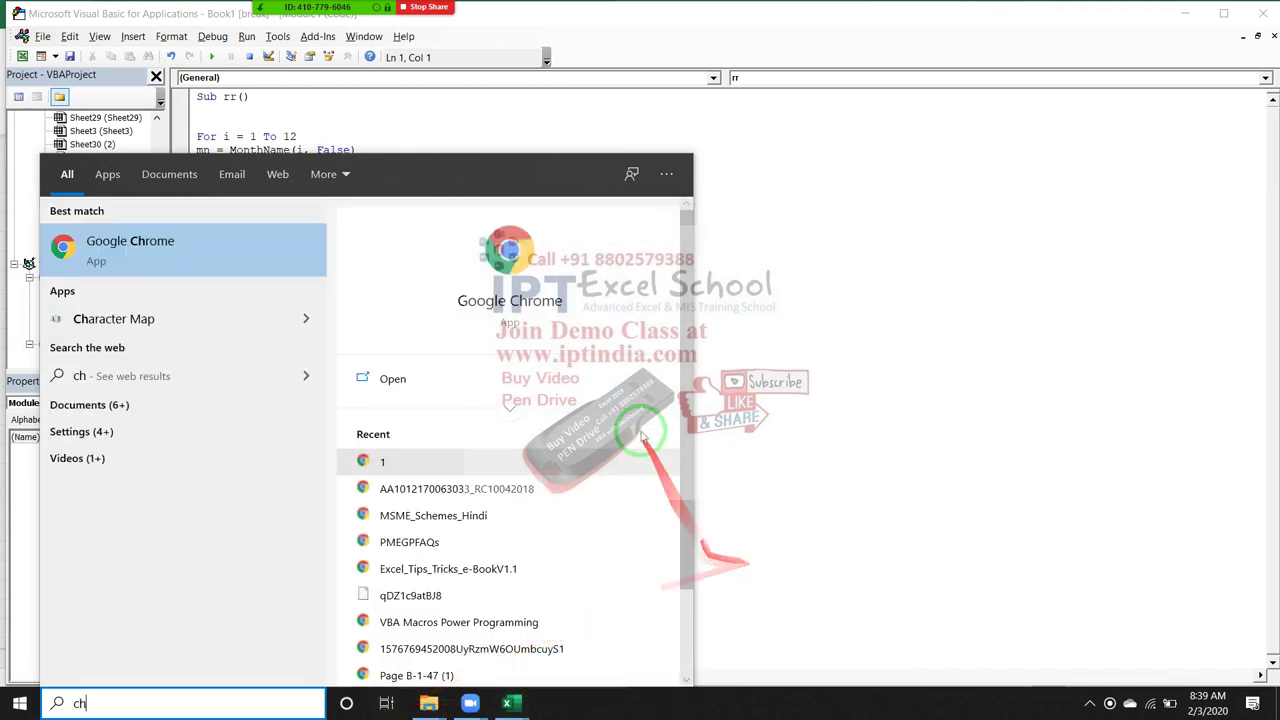
left_click(546, 319)
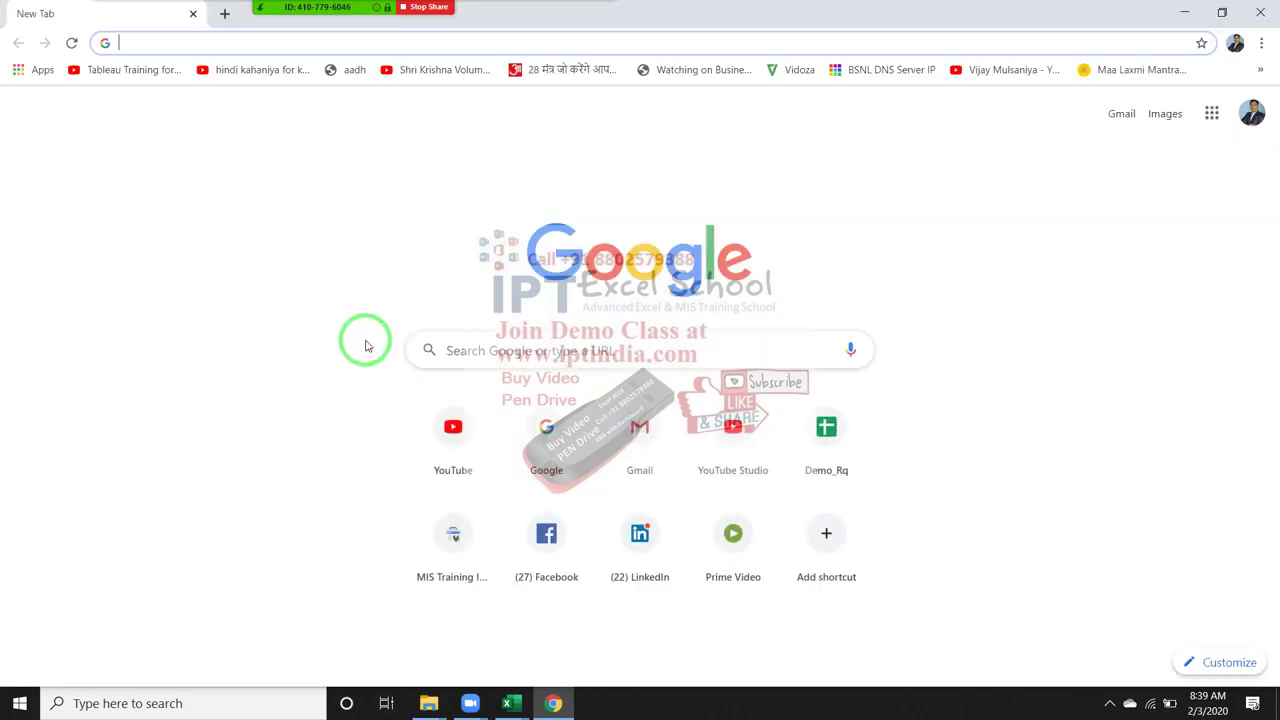
type("gm")
key("Return")
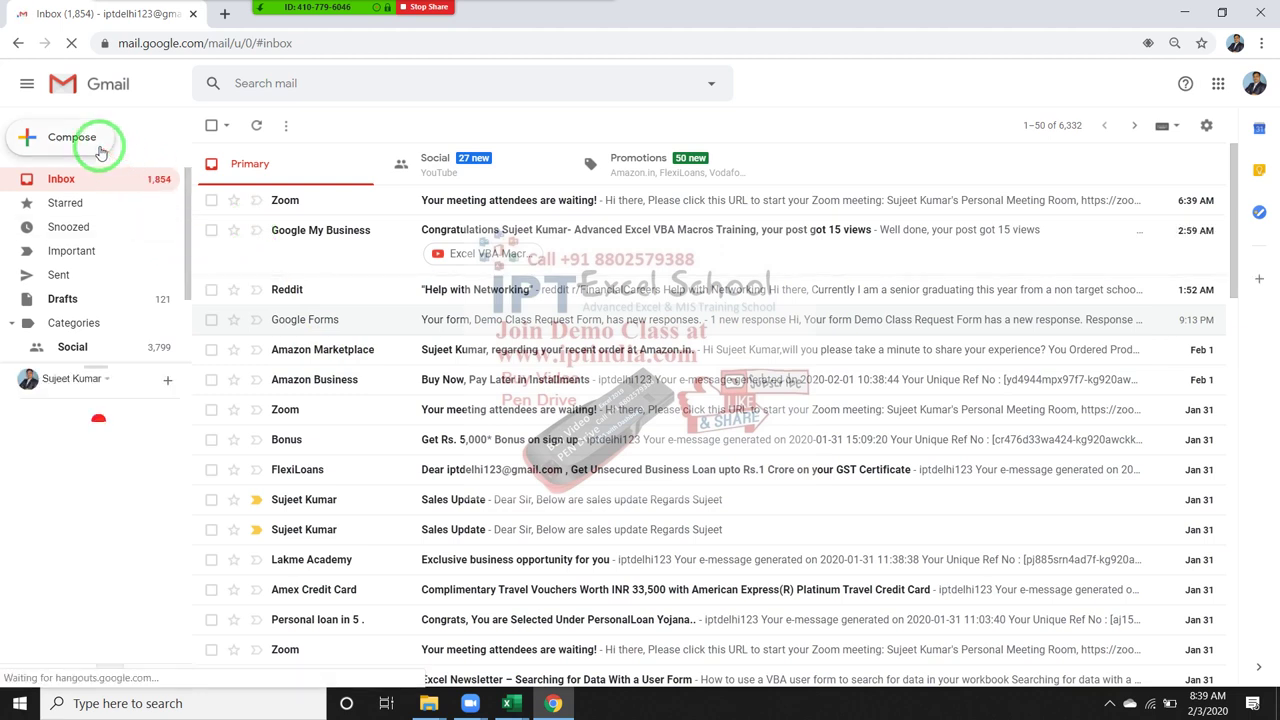
Step: Compose a new email with the macro code pasted in the body and subject 'Code'
left_click(90, 145)
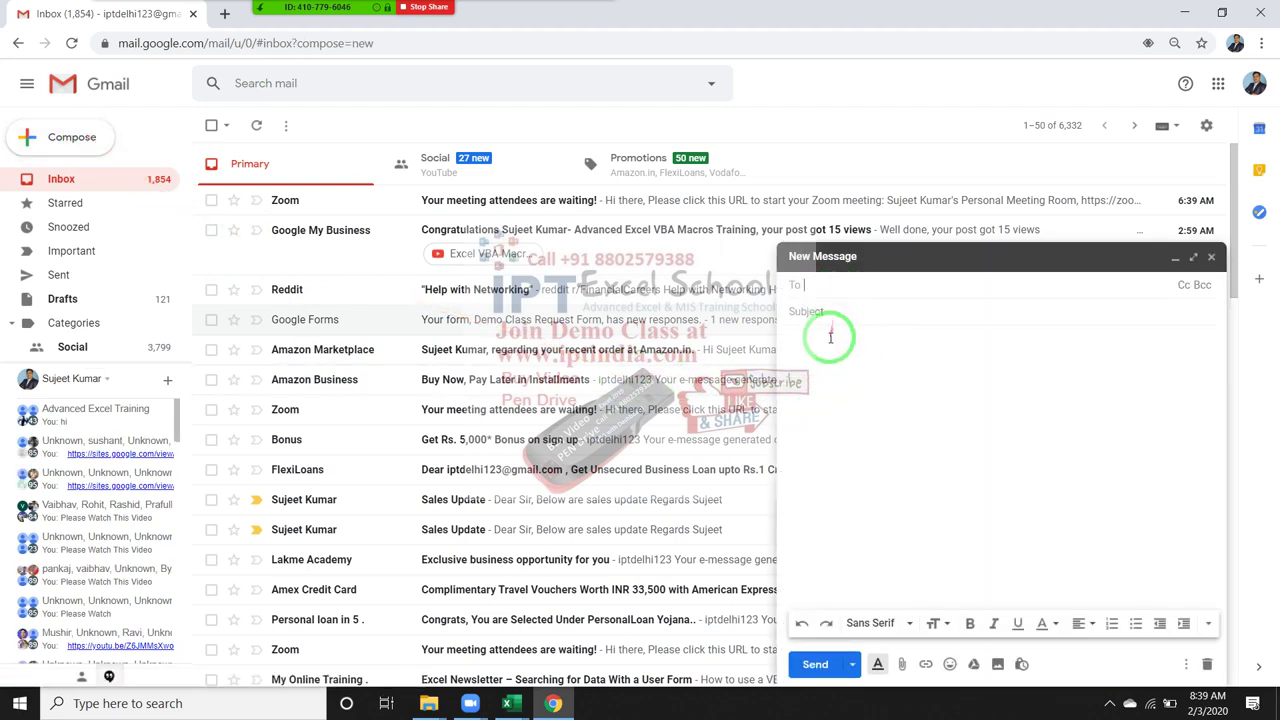
left_click(829, 338)
type("Sub rr()   For i = 1 To 12 mn = MonthName(i, False)  Workbooks.Add.SaveAs \"E:\\2020\\File\\\" & mn & \".xlsx\" d = Day(Application.WorksheetFunction.EoMonth(i & \"-\" & \"1-2020\", 0))  Sheets.Add , , d - Sheets.Count  For j = 1 To d Sheets(j).Name = j Next j   ActiveWorkbook.Close True  Next i     End Sub")
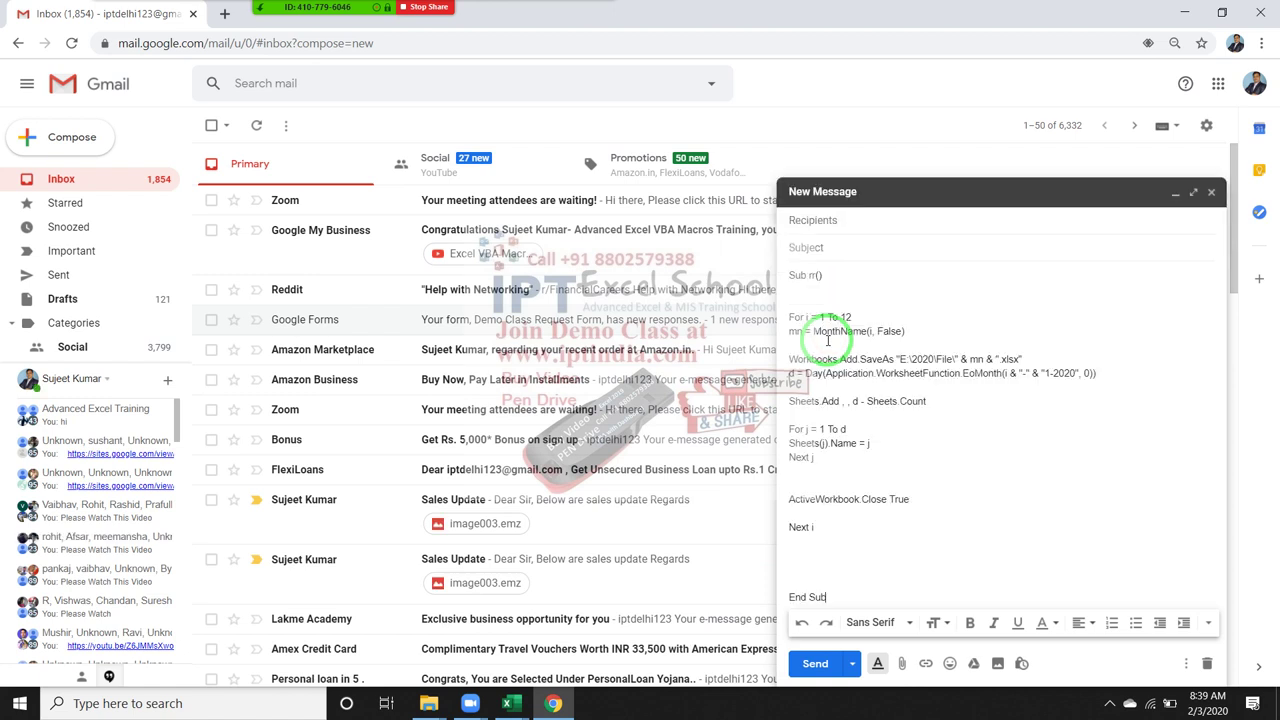
left_click_drag(829, 340, 874, 547)
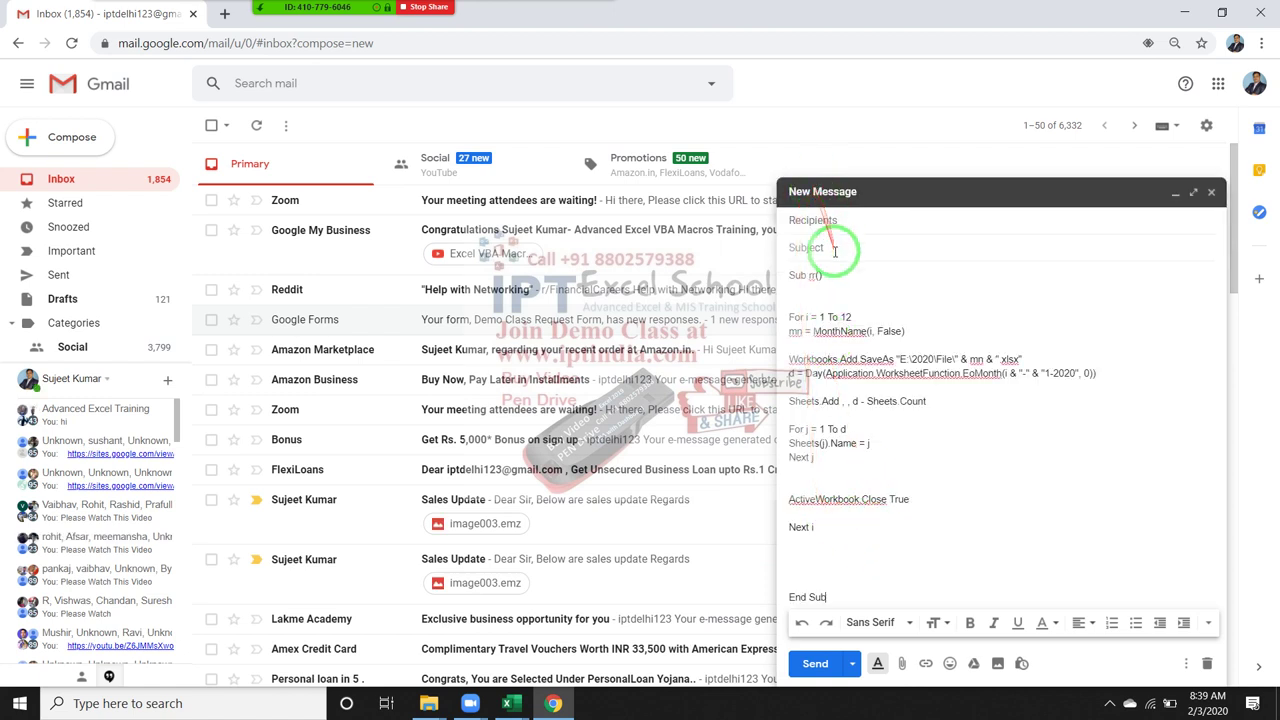
left_click(833, 251)
type("C")
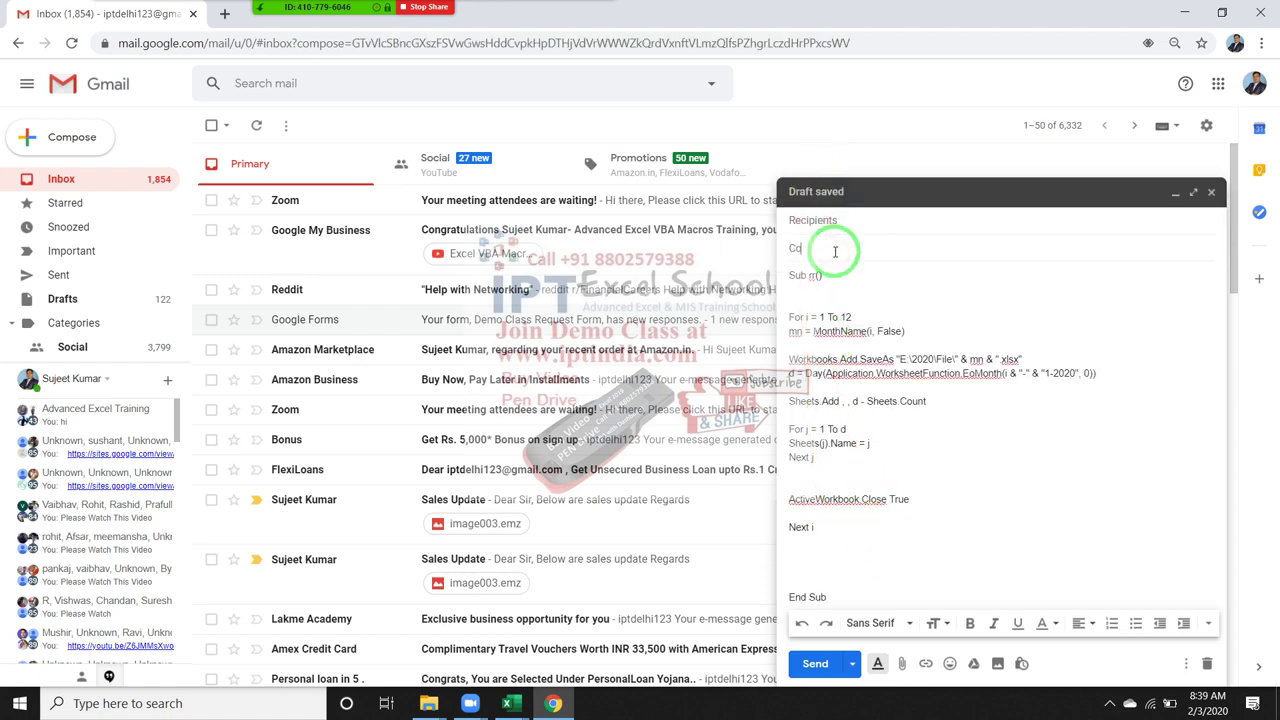
type("ode")
Step: Add the suggested contact as recipient and send the email
left_click(840, 220)
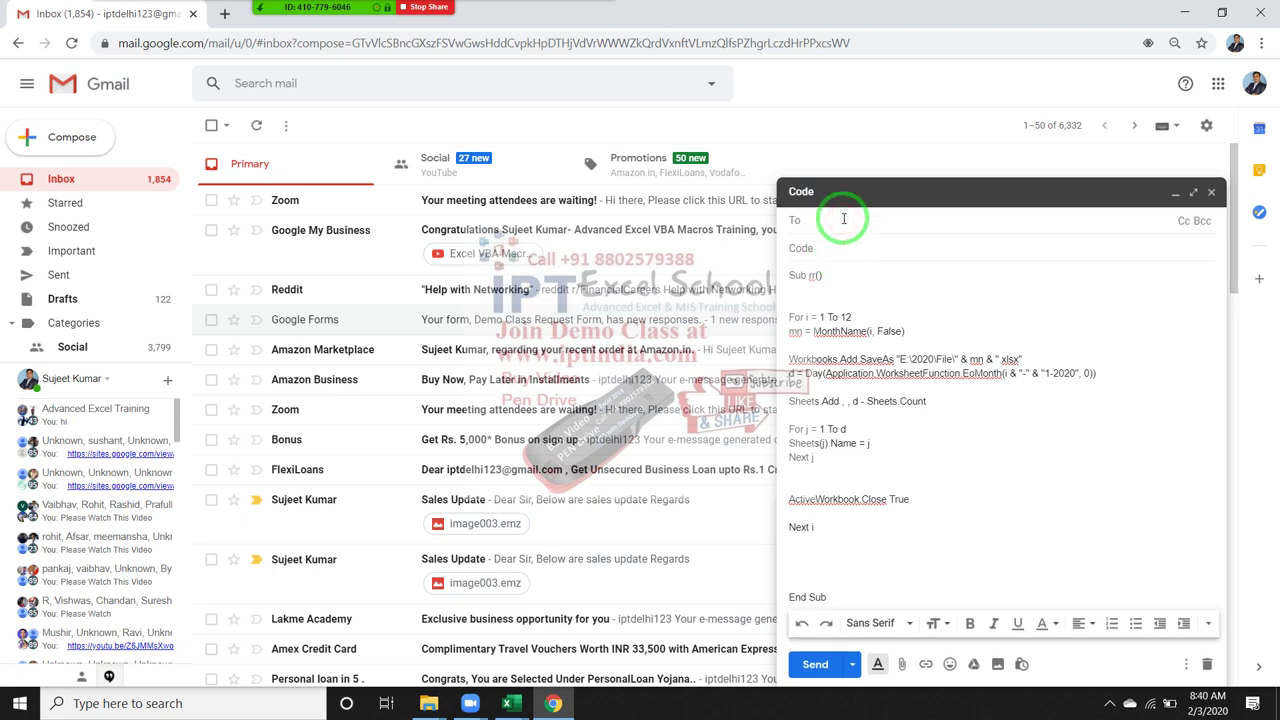
type("har")
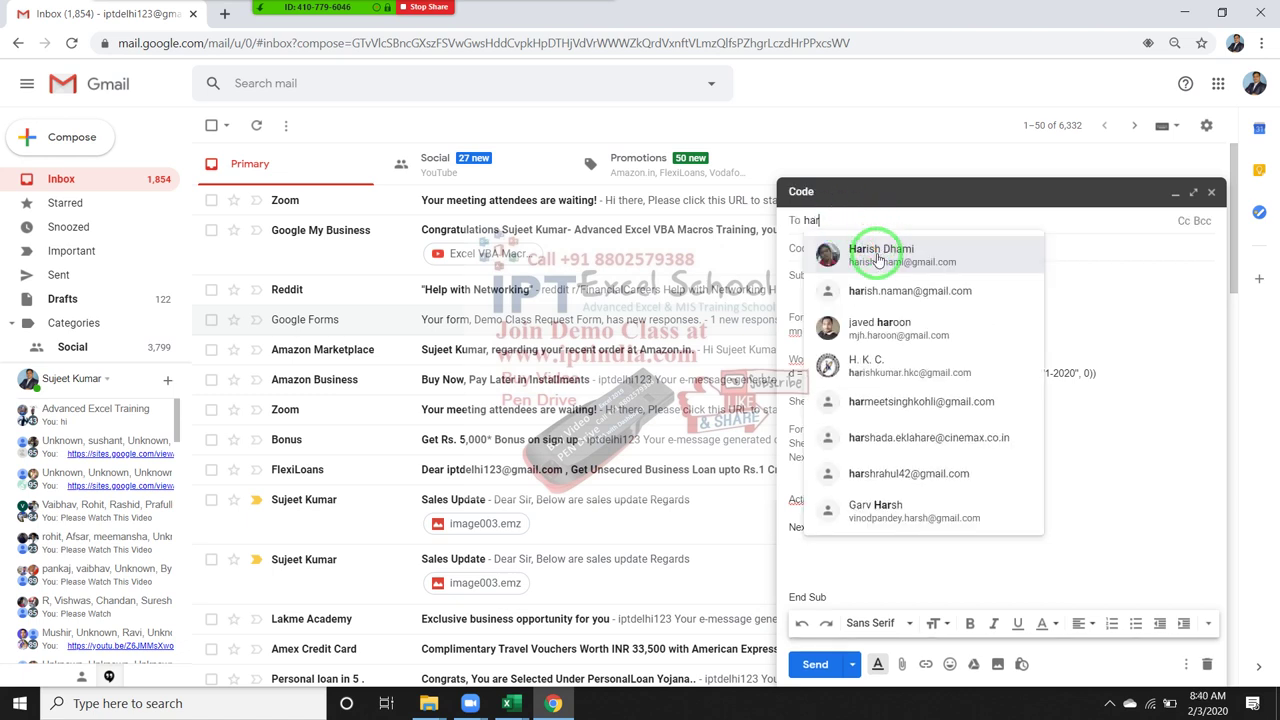
left_click(877, 253)
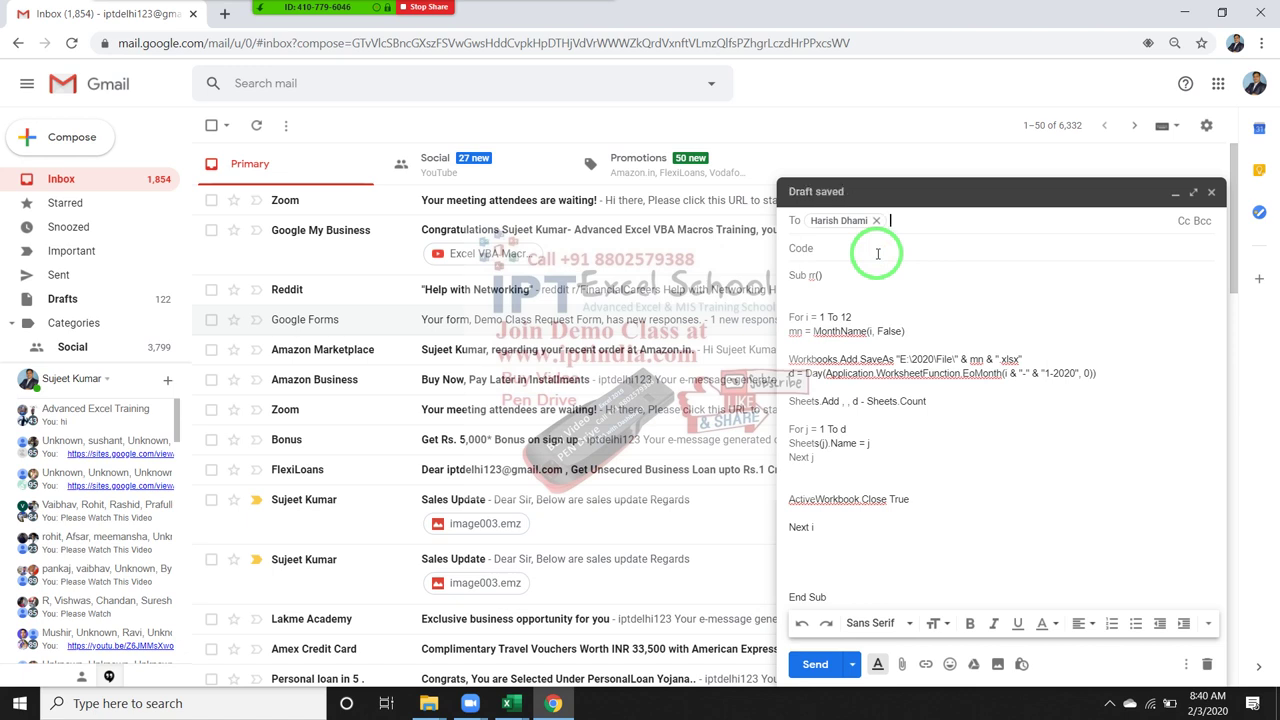
type("vij")
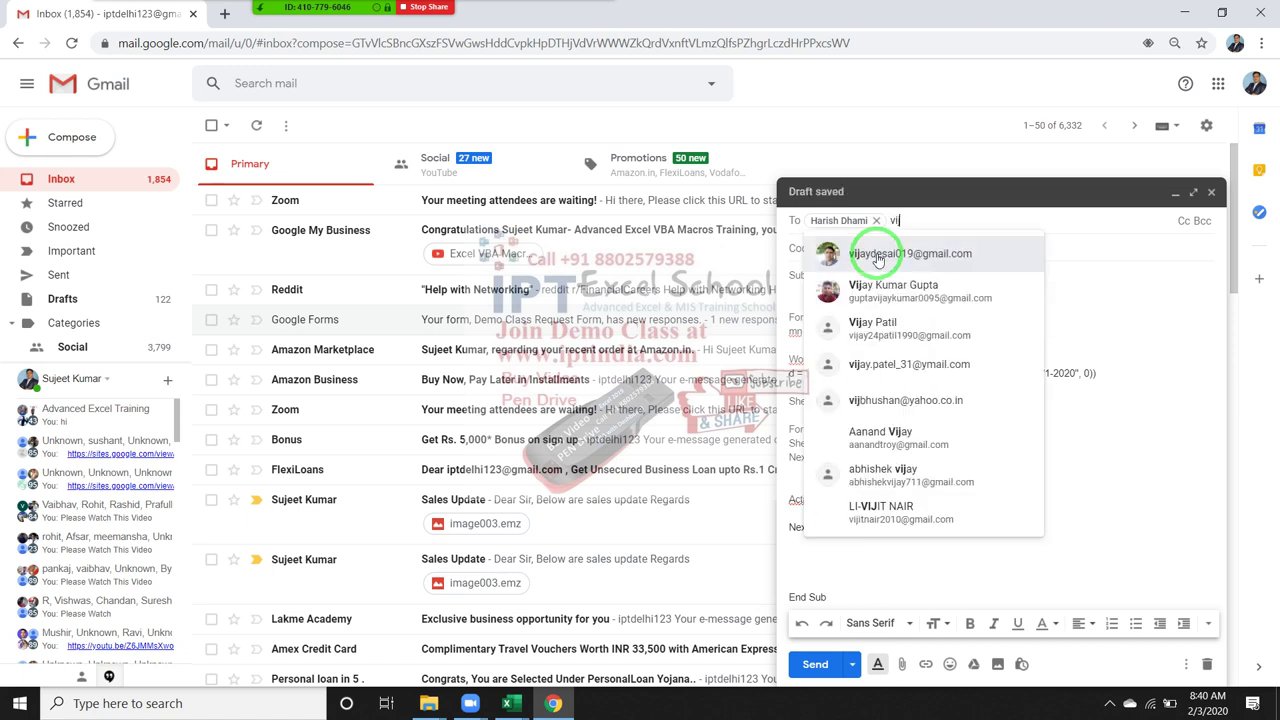
left_click(878, 256)
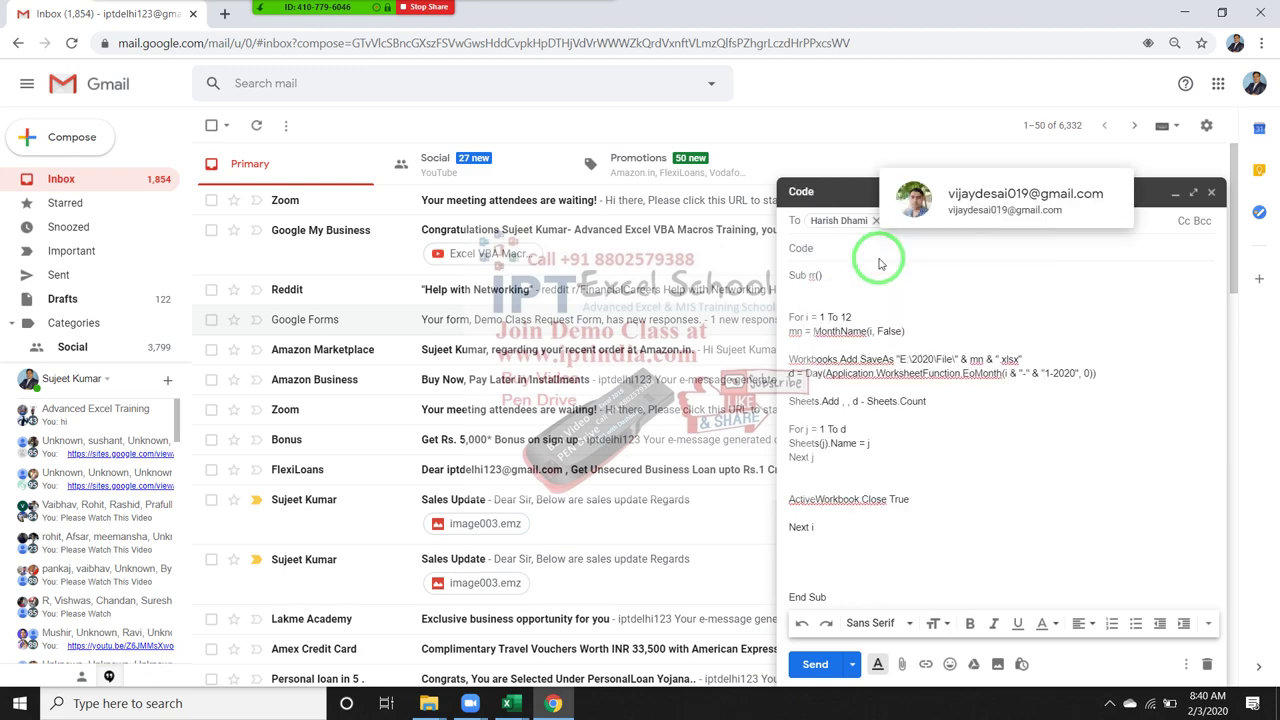
left_click(955, 468)
left_click(828, 663)
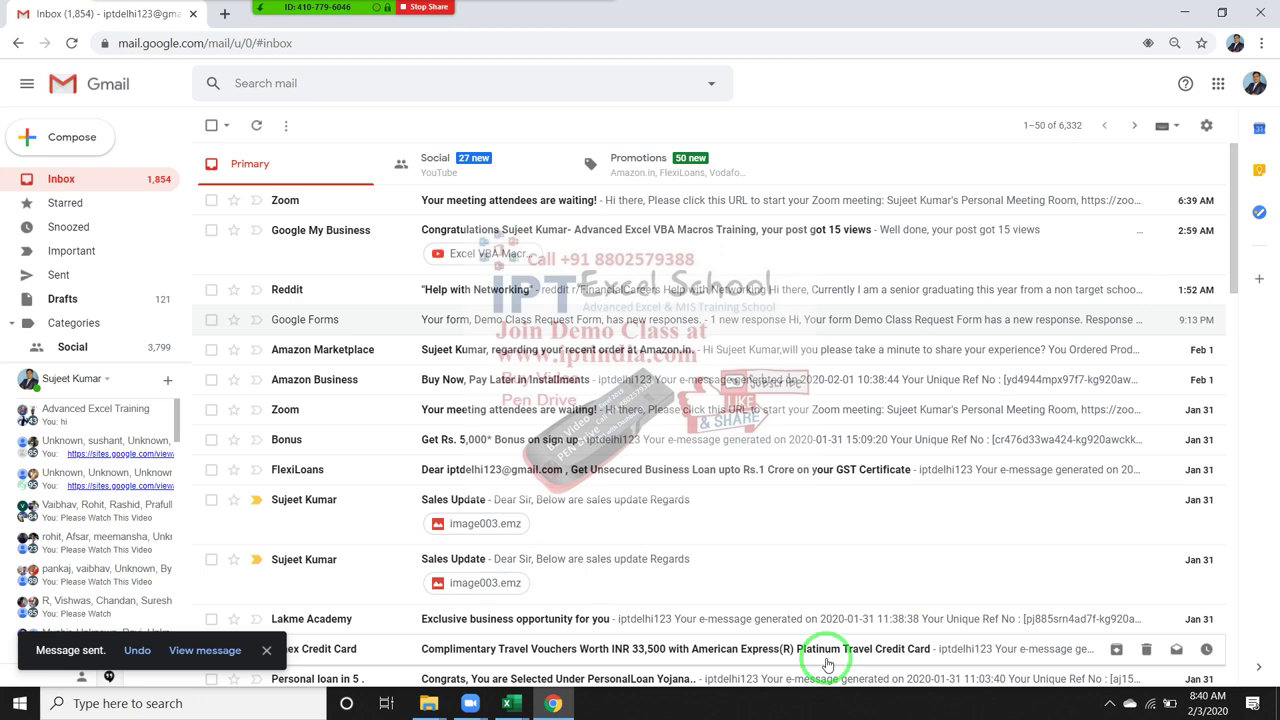
key("alt+Tab")
Step: Highlight the For i = 1 To 12 line and WorksheetFunction.EoMonth to explain them
left_click(434, 449)
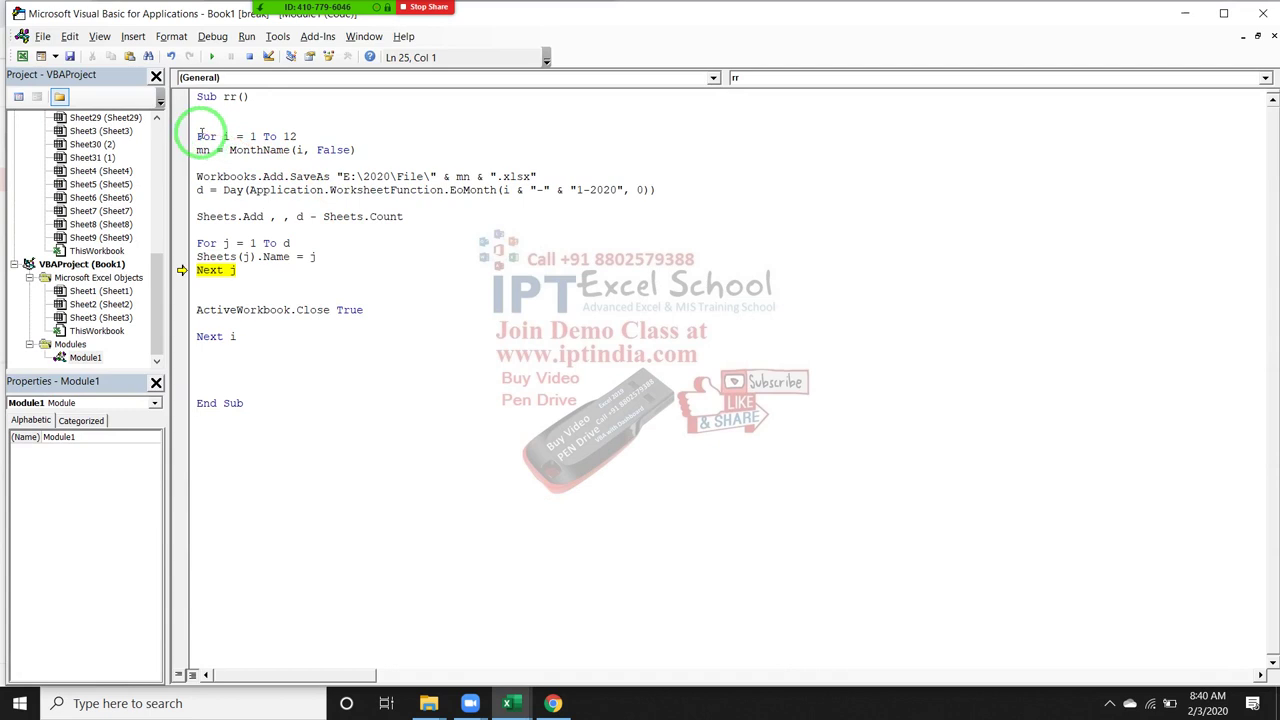
mouse_move(198, 136)
left_mouse_down()
mouse_move(280, 176)
mouse_move(323, 137)
left_mouse_up()
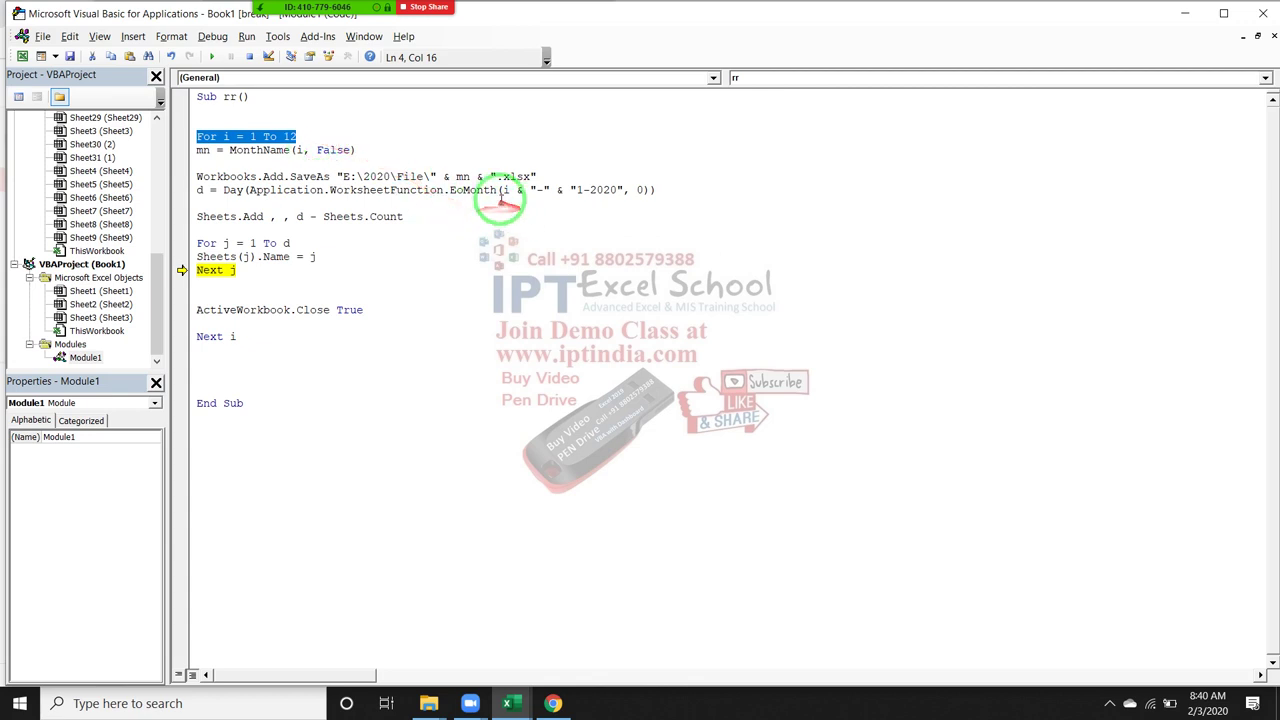
double_click(452, 189)
left_click_drag(452, 189, 330, 189)
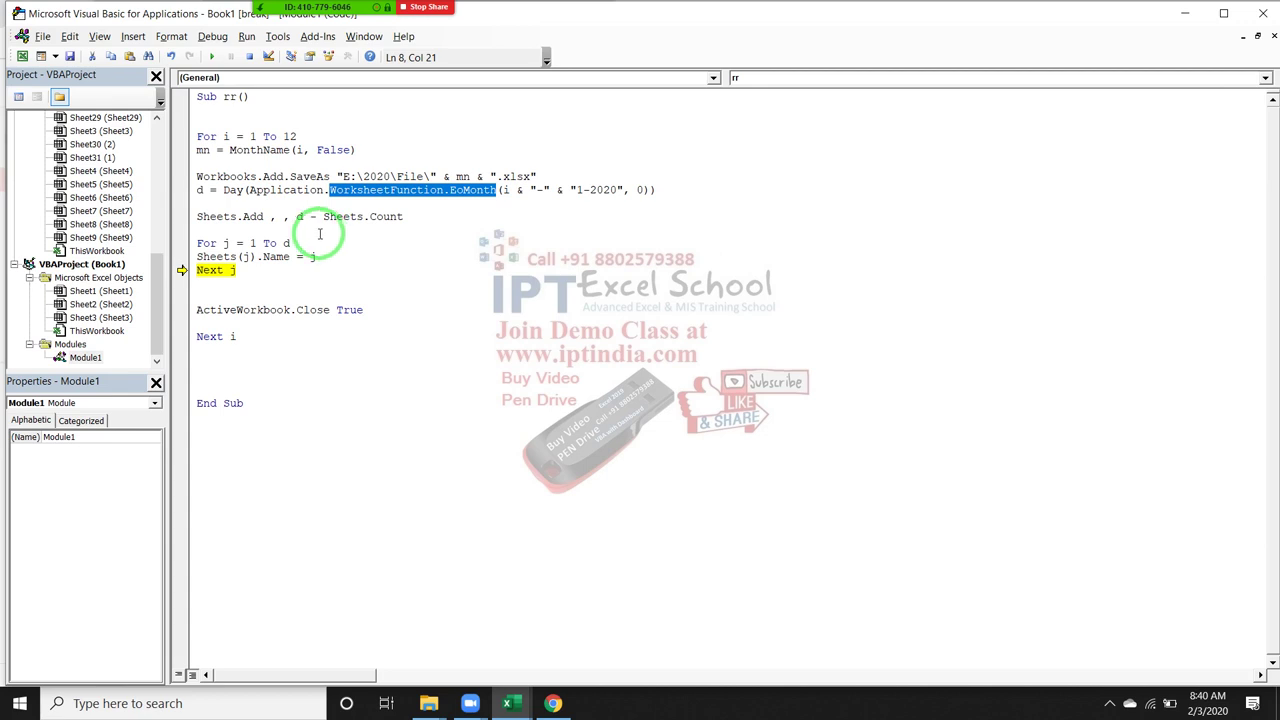
Step: Add a blank line below d = Day, trying day( there and deleting it
left_click(265, 199)
key("Return")
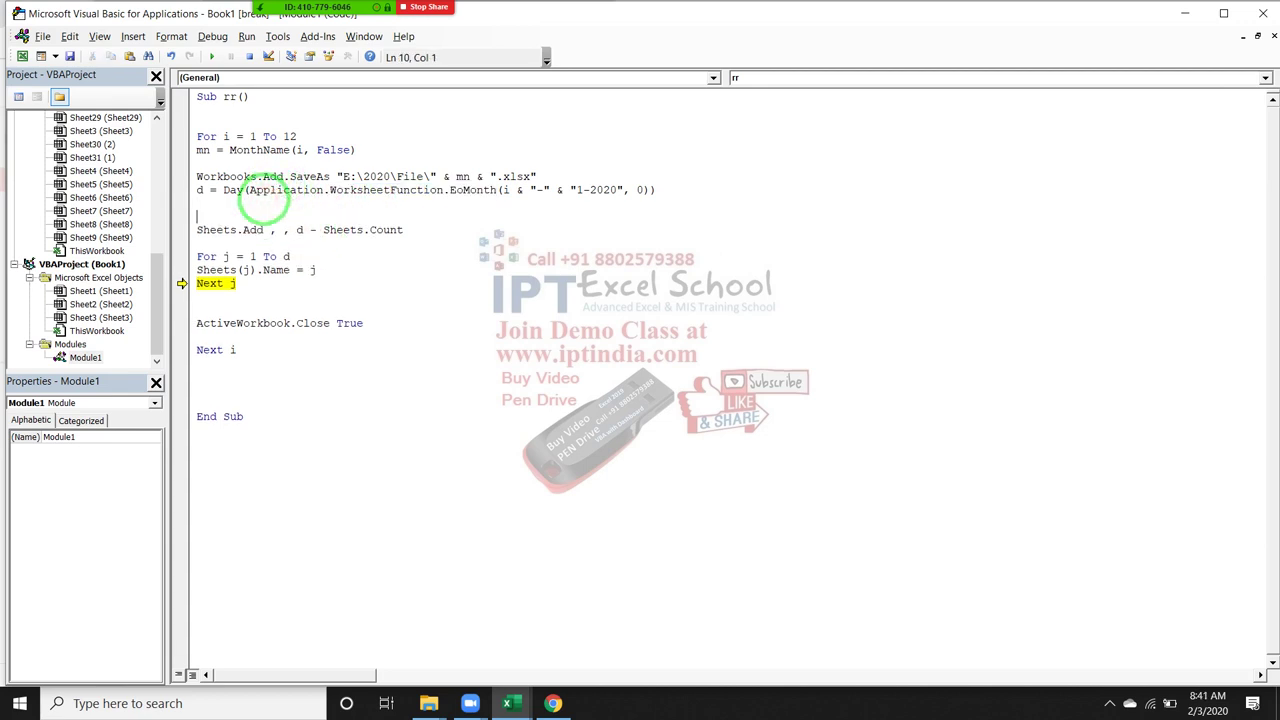
key("Up")
type("day")
type("(")
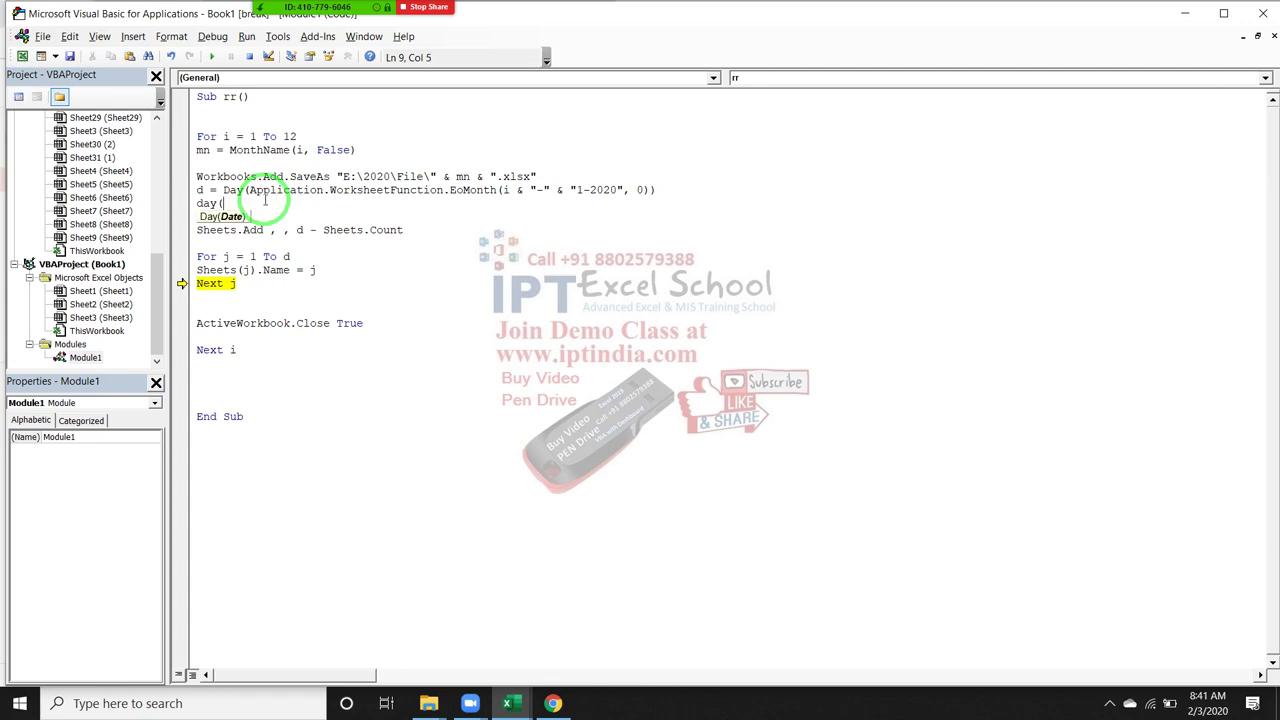
key("BackSpace")
key("BackSpace")
key("BackSpace")
key("BackSpace")
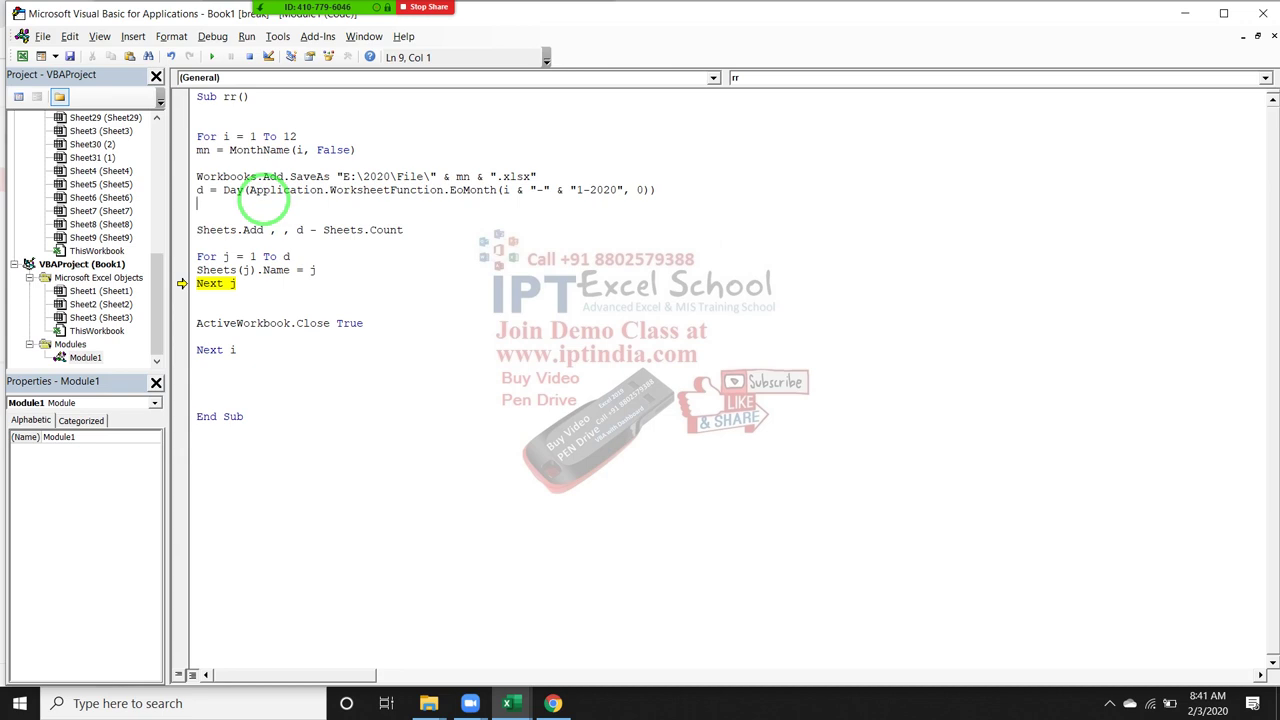
type("a")
key("BackSpace")
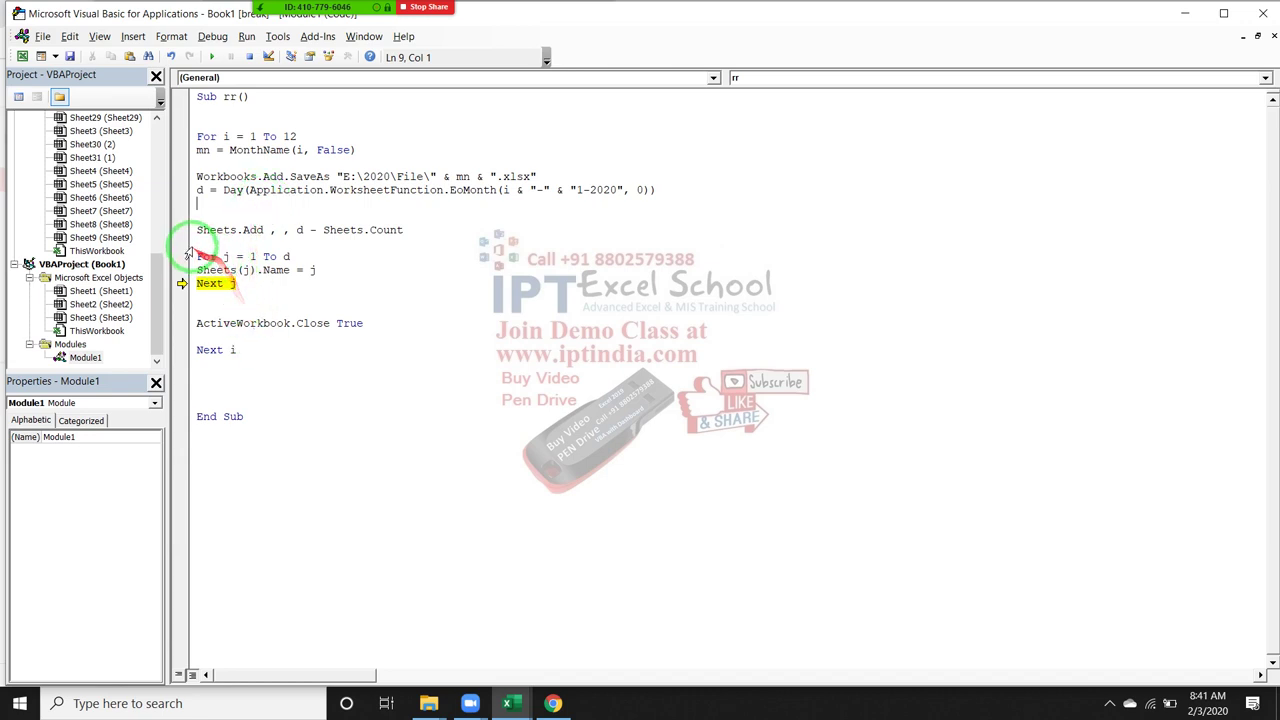
Step: Highlight Sheets.Add, For i = 1 To 12, the EoMonth expression and the MonthName line to explain them
left_click(190, 228)
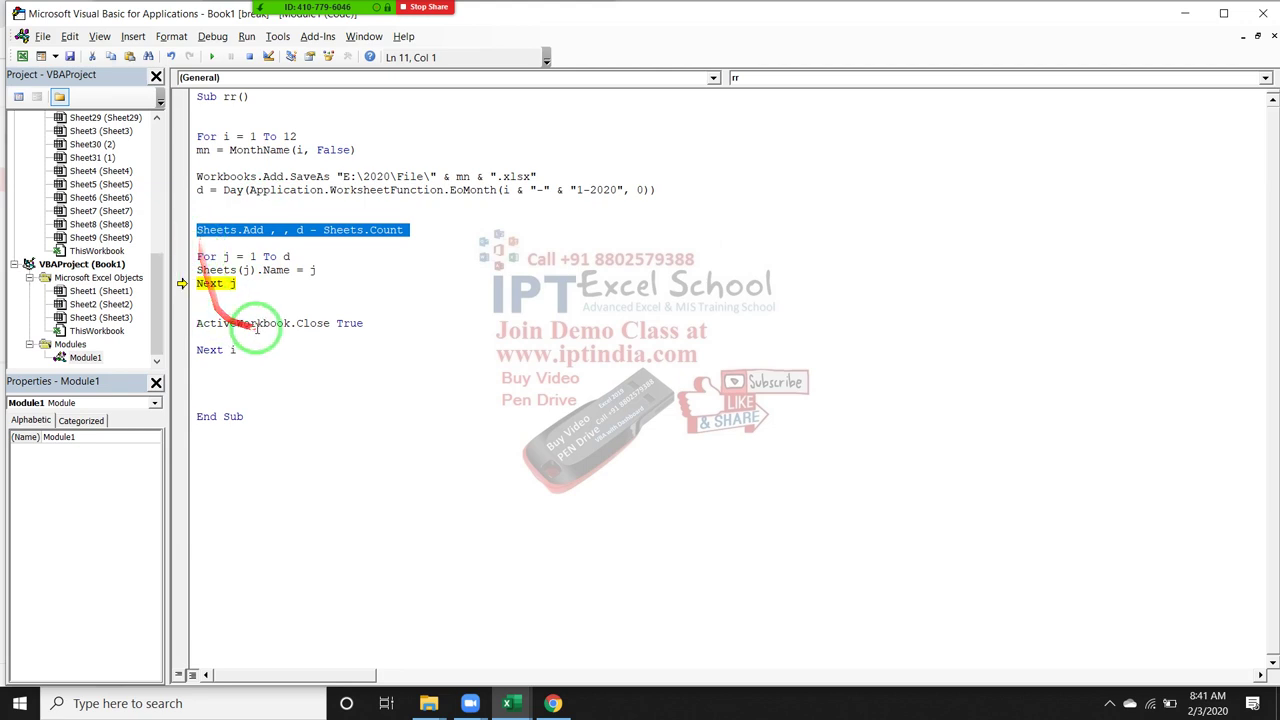
left_click(257, 323)
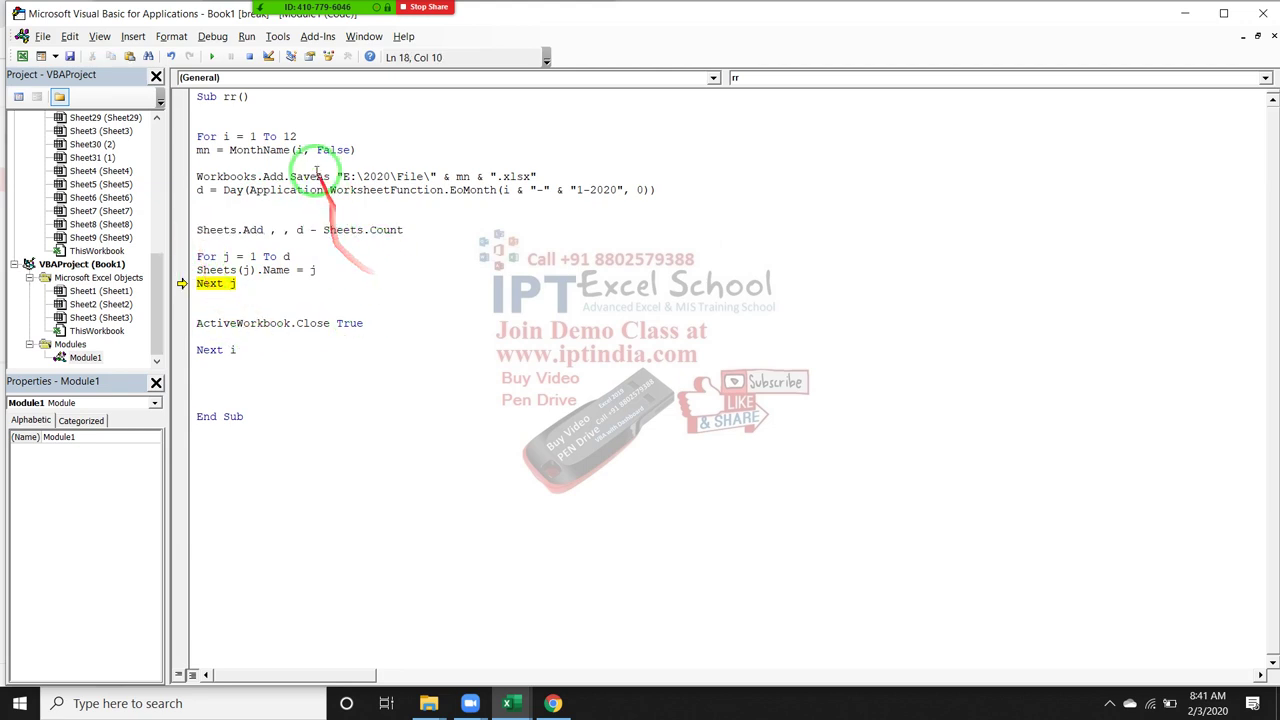
mouse_move(298, 136)
left_mouse_down()
mouse_move(200, 149)
mouse_move(197, 136)
left_mouse_up()
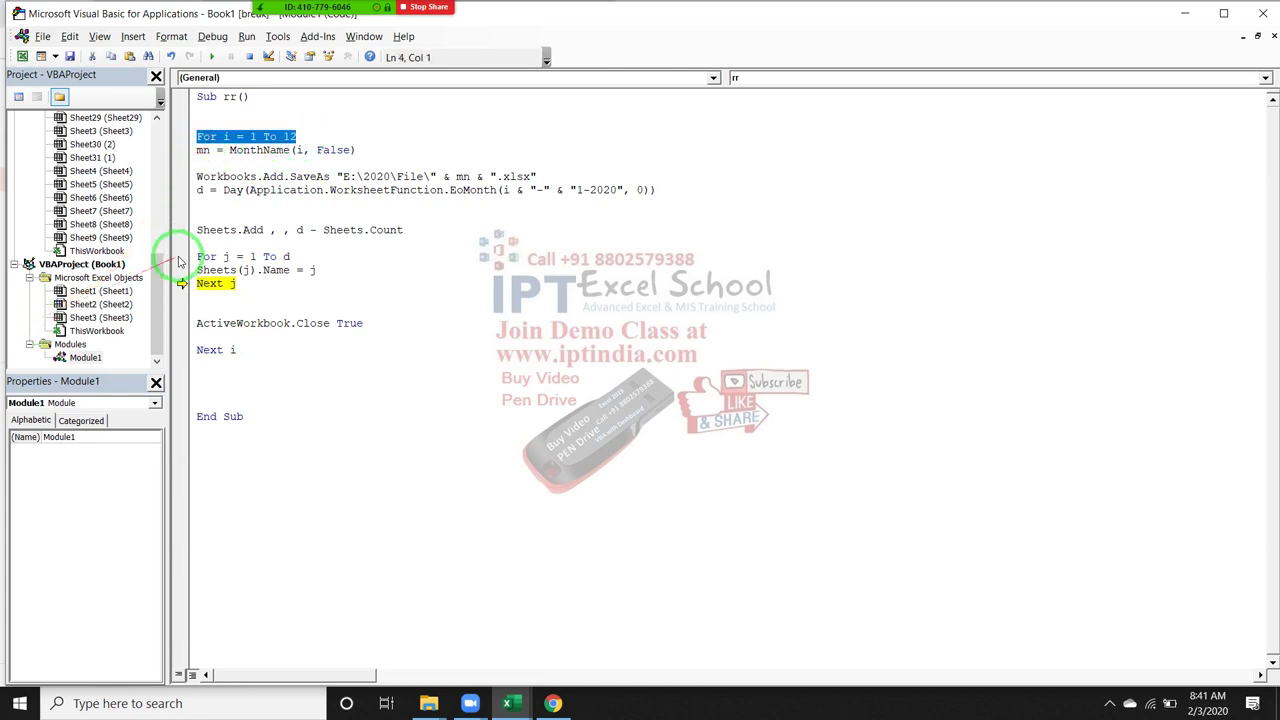
left_click(269, 230)
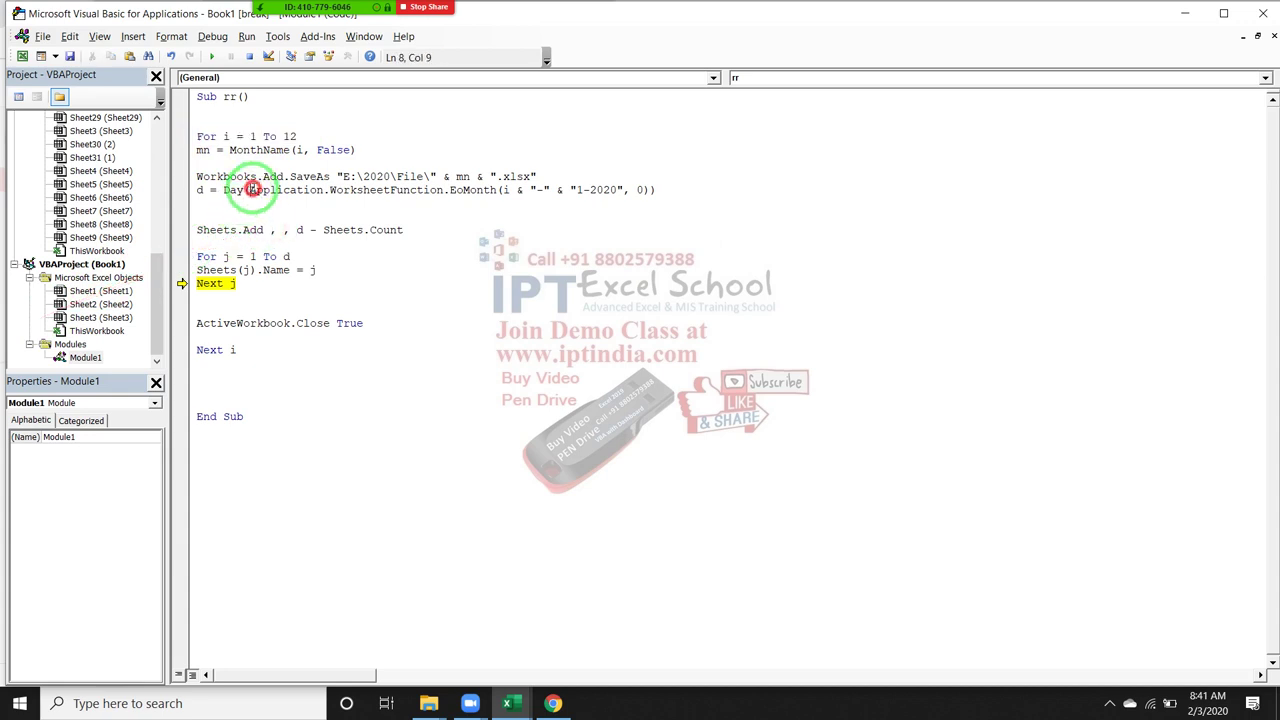
left_click_drag(247, 190, 652, 189)
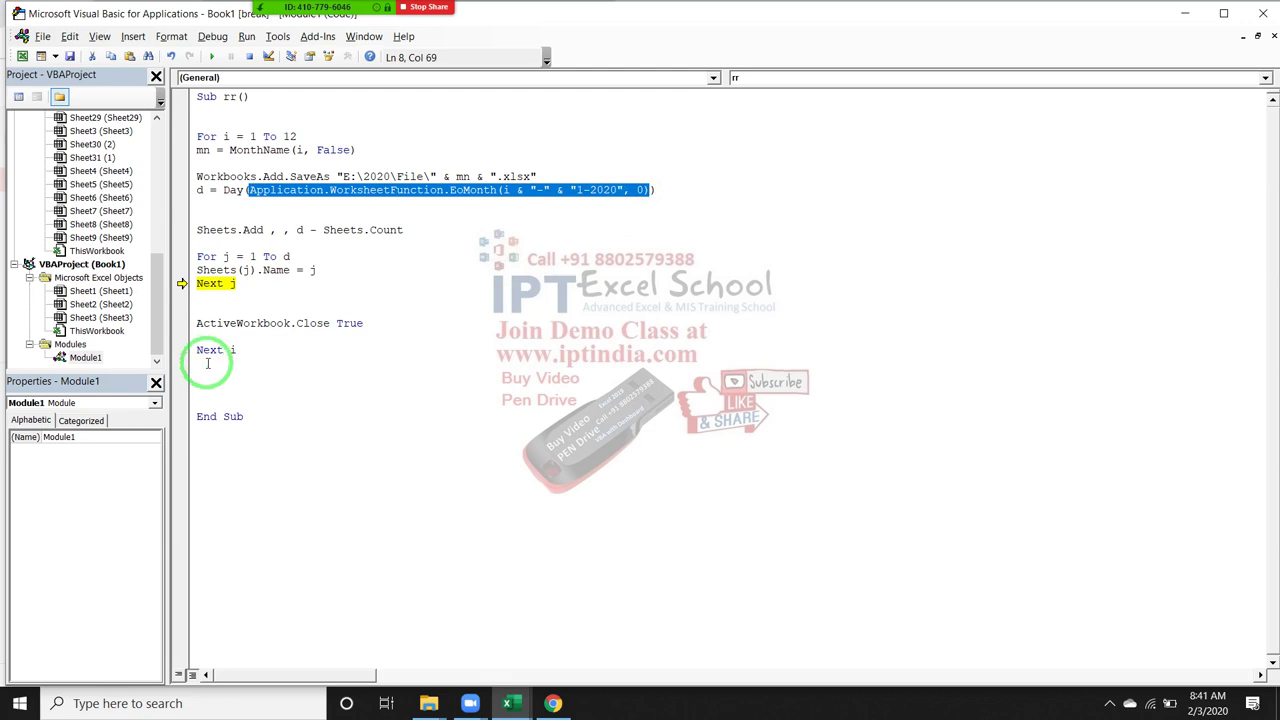
double_click(238, 152)
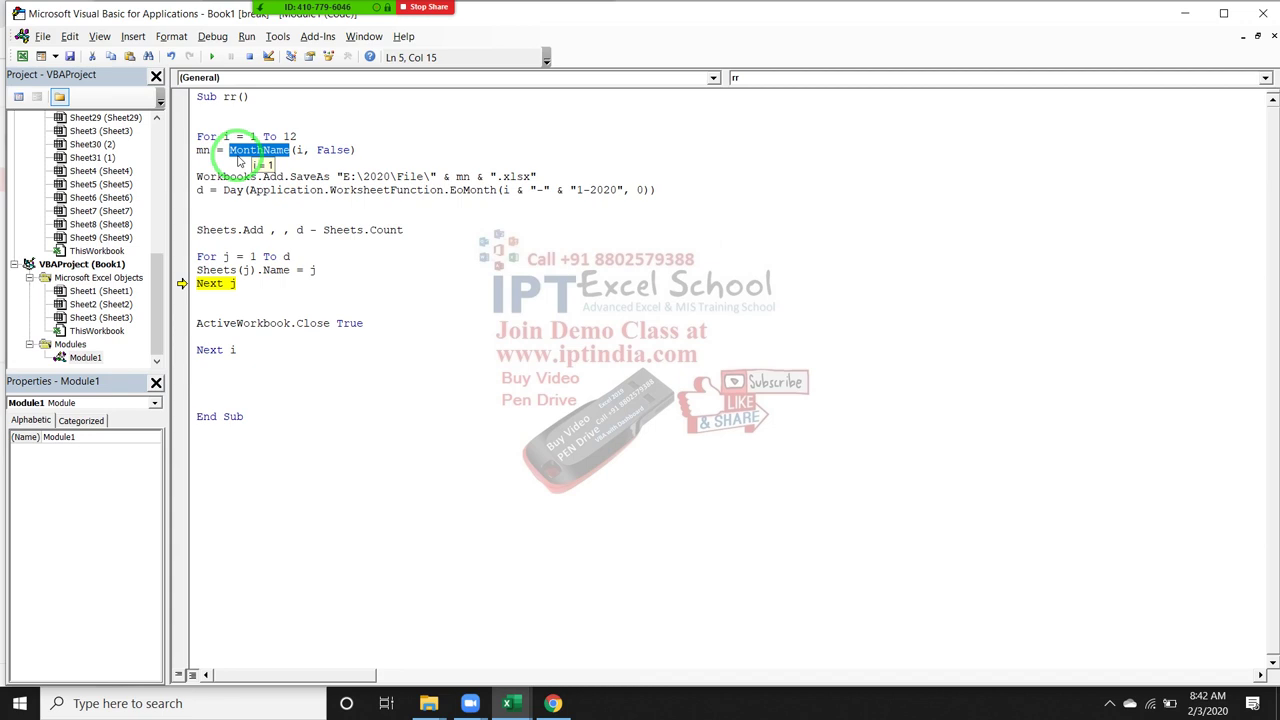
left_click_drag(197, 150, 379, 147)
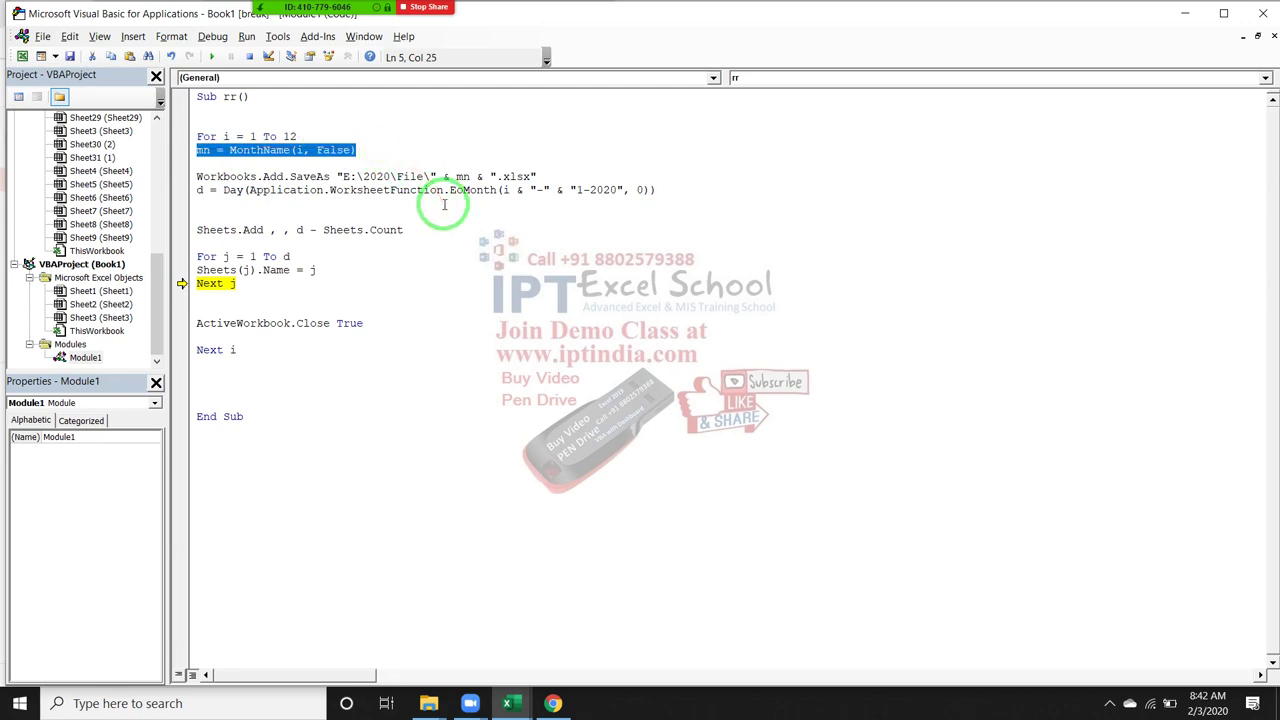
key("alt+Tab")
Step: In Excel cell E5, try =mon and =ch function suggestions, then cancel, leaving E5 empty
key("alt+Tab")
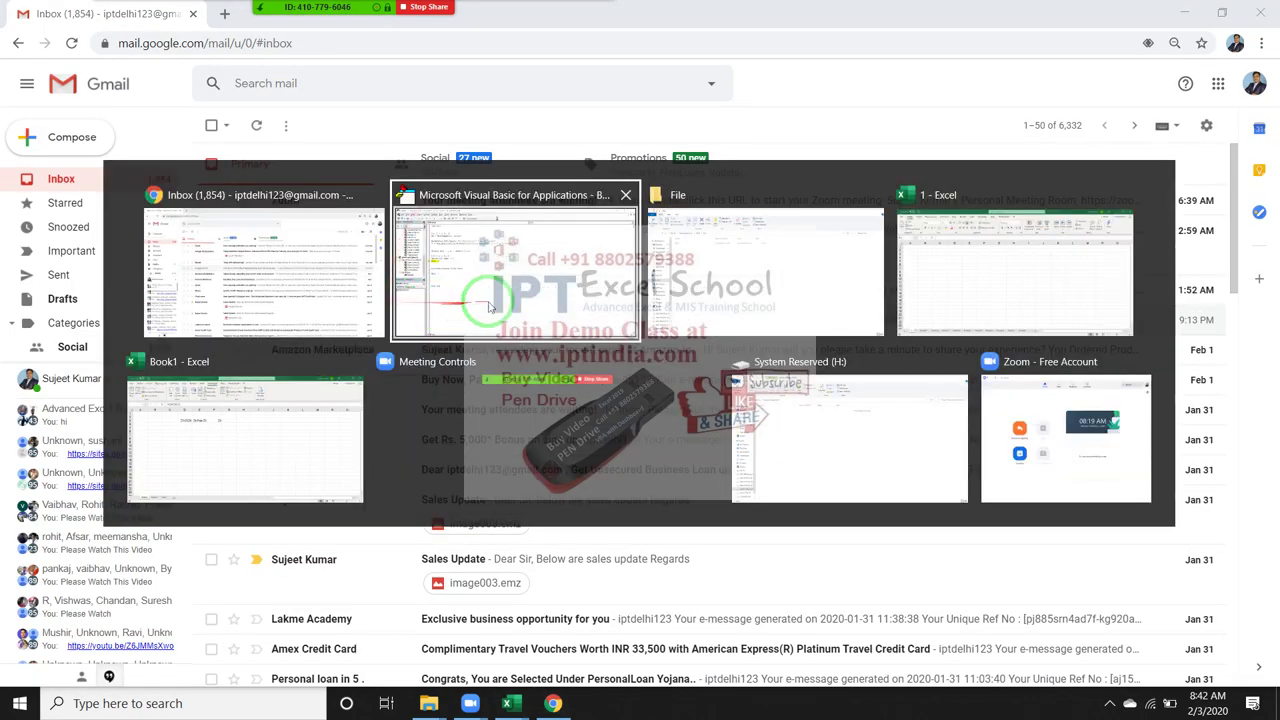
key("alt+Tab")
key("alt+Tab")
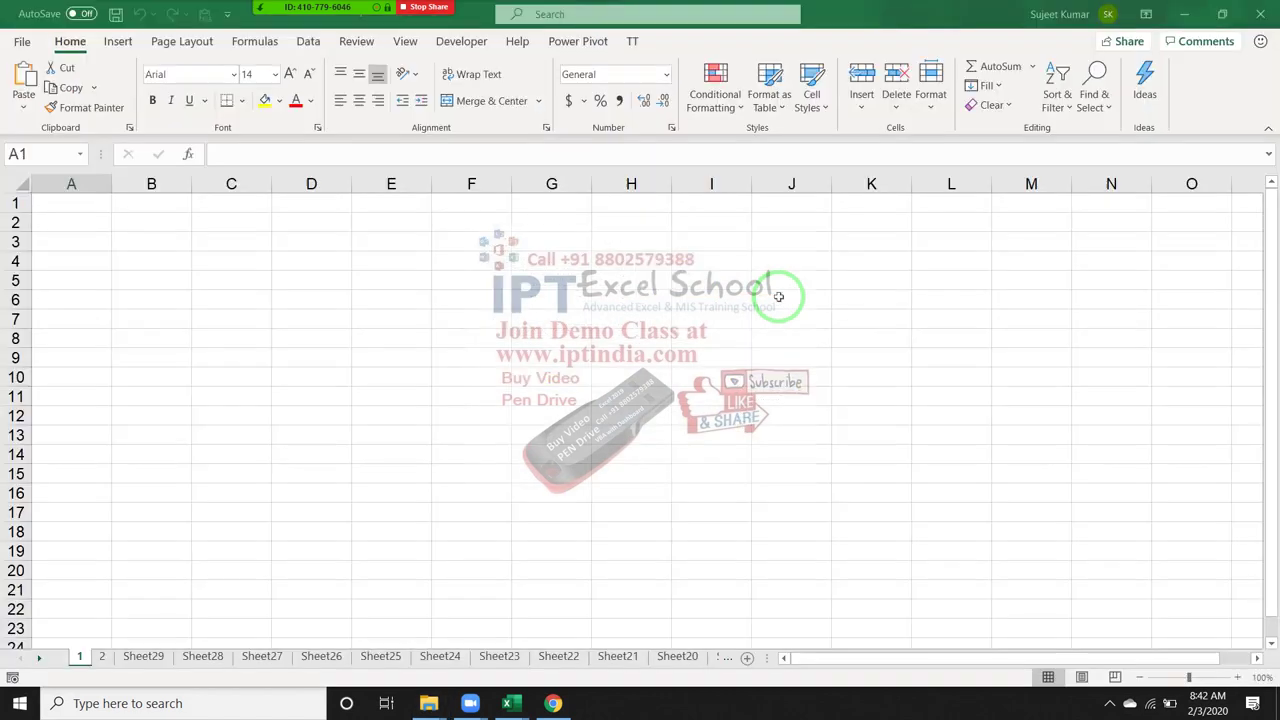
left_click(391, 279)
type("=m")
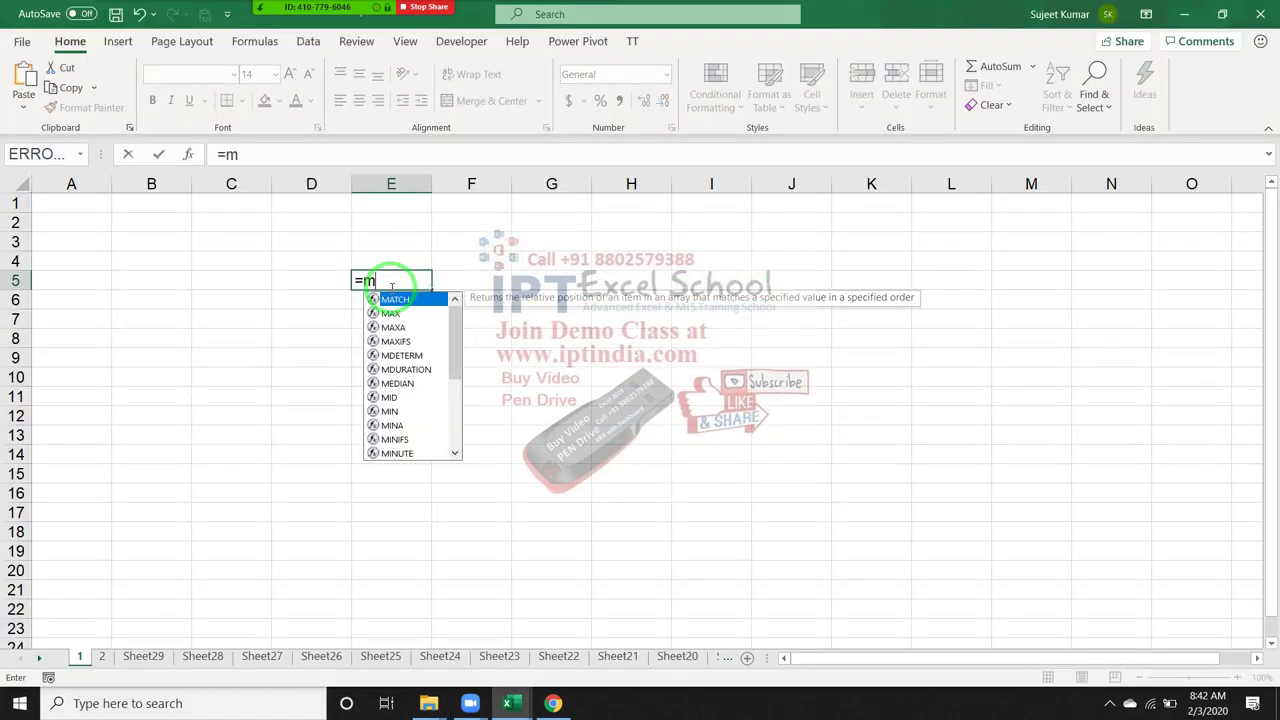
type("on")
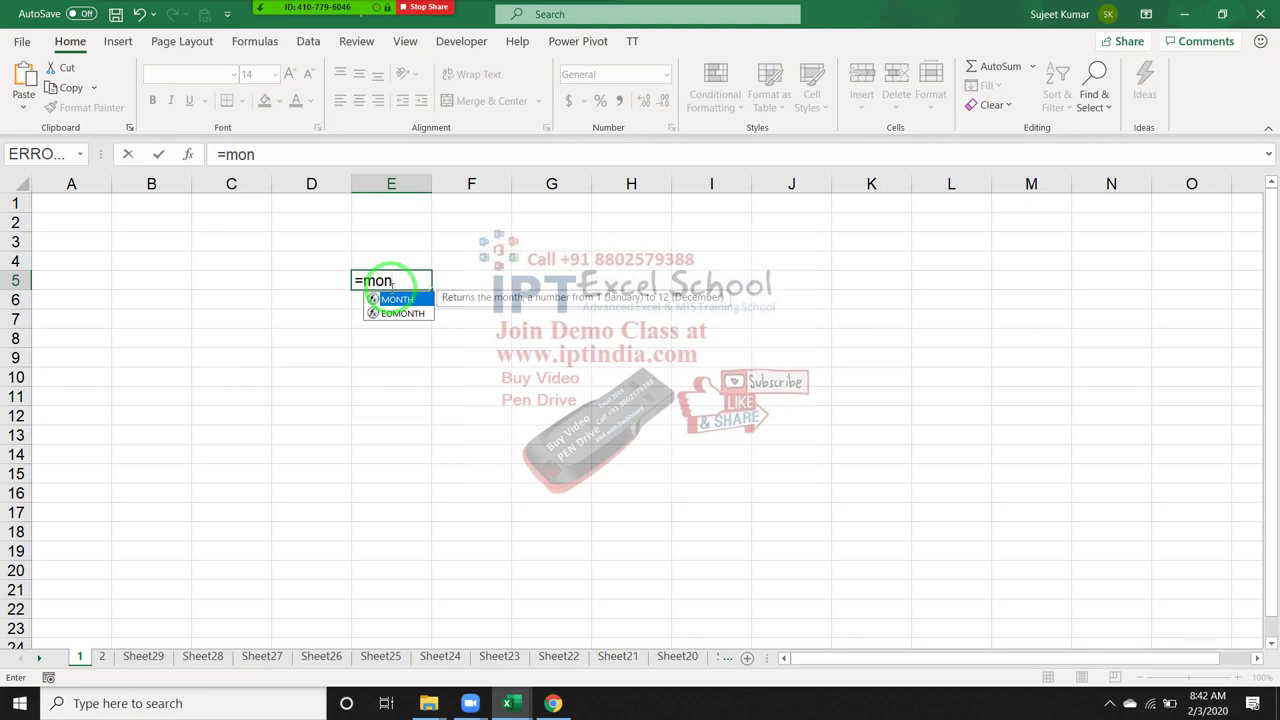
key("BackSpace")
key("BackSpace")
key("BackSpace")
type("ch")
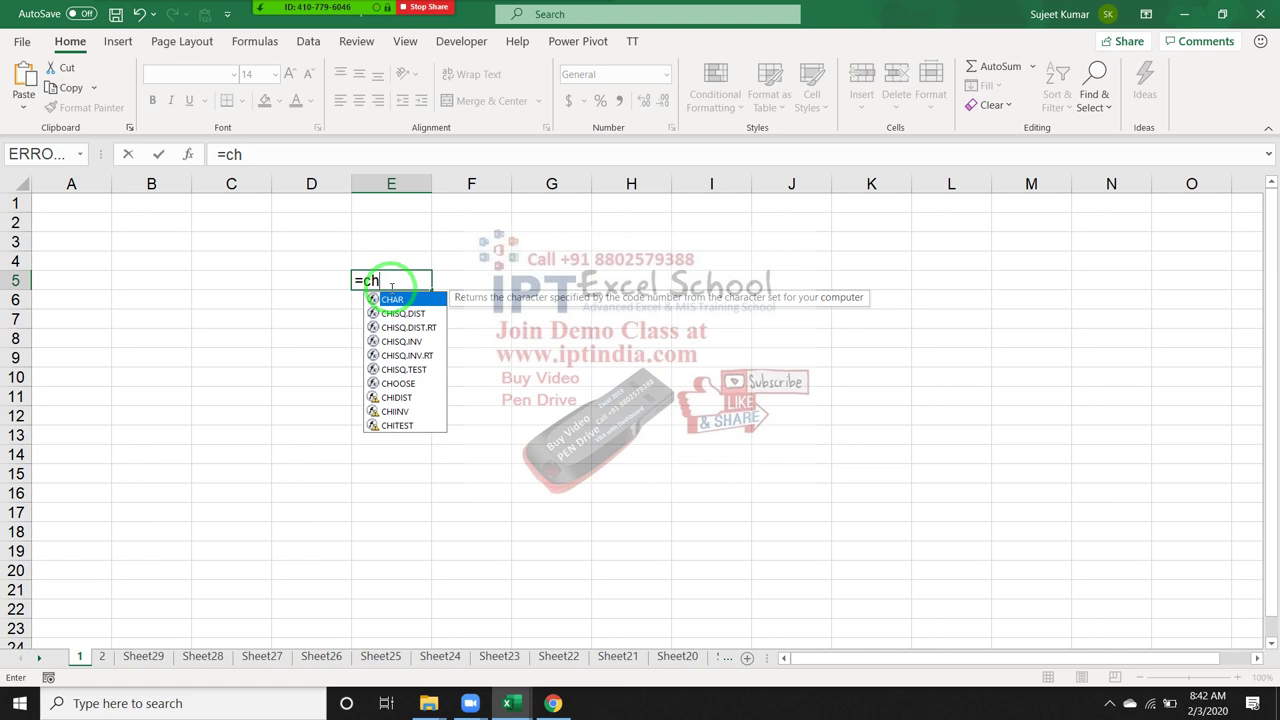
key("Escape")
key("Escape")
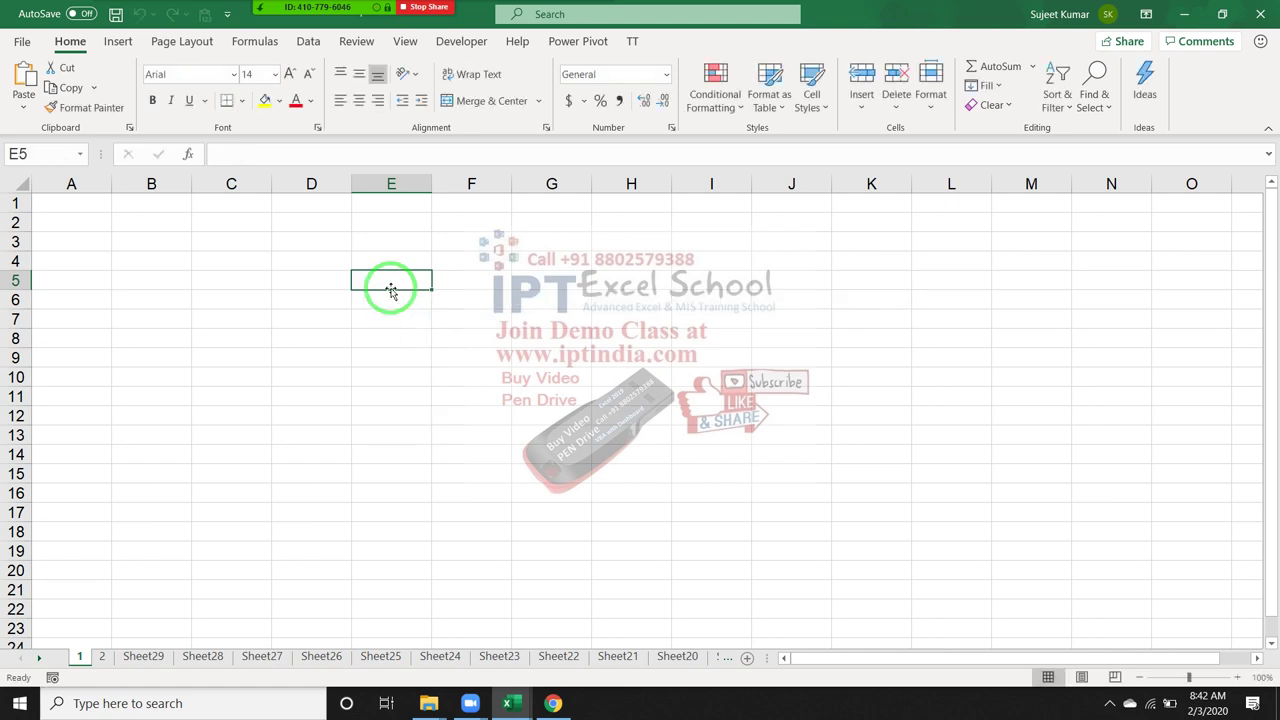
key("alt+Tab")
key("alt+Tab")
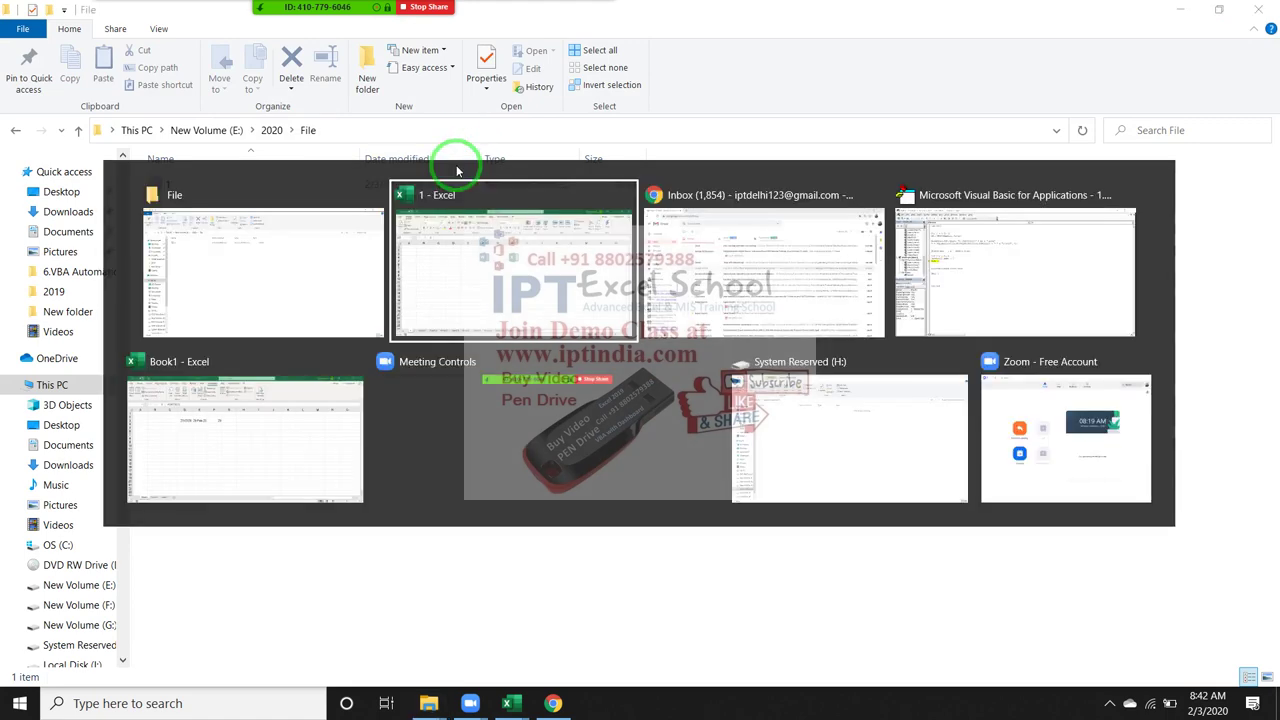
Step: Return to the VBA editor, reset the paused rr macro, and show the Windows desktop
key("Tab")
key("Tab")
left_click(330, 268)
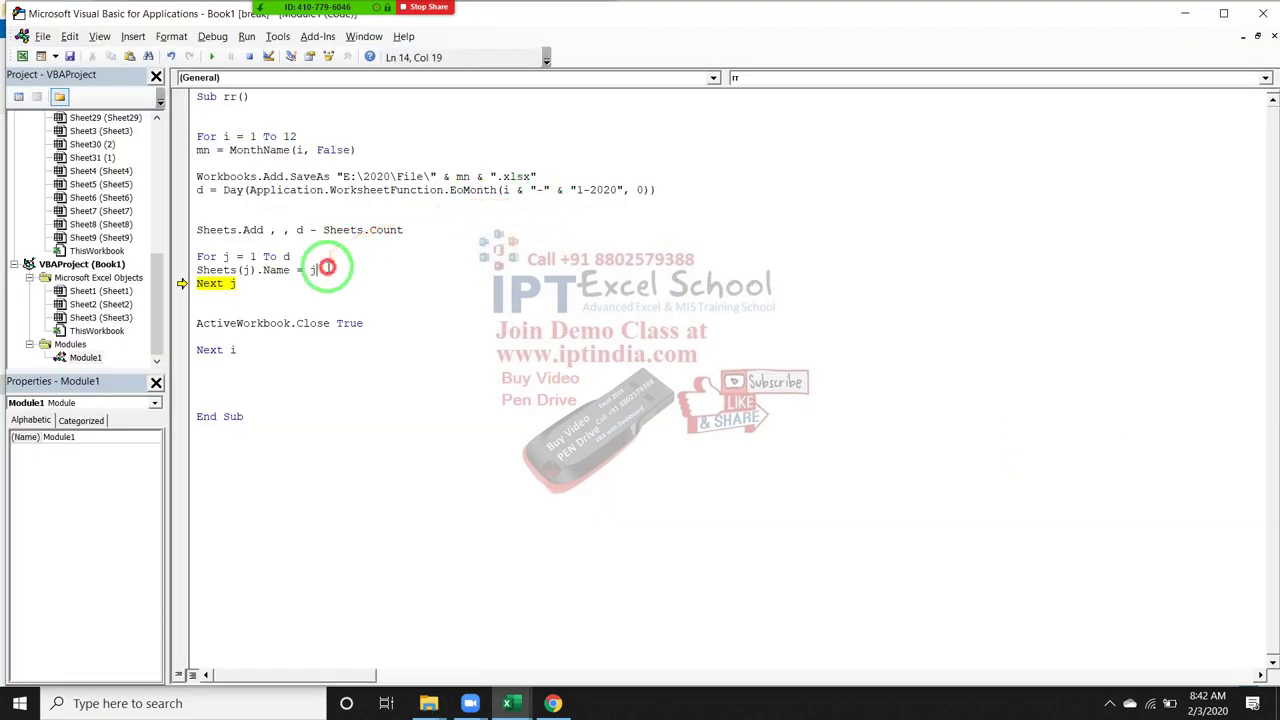
left_click(249, 57)
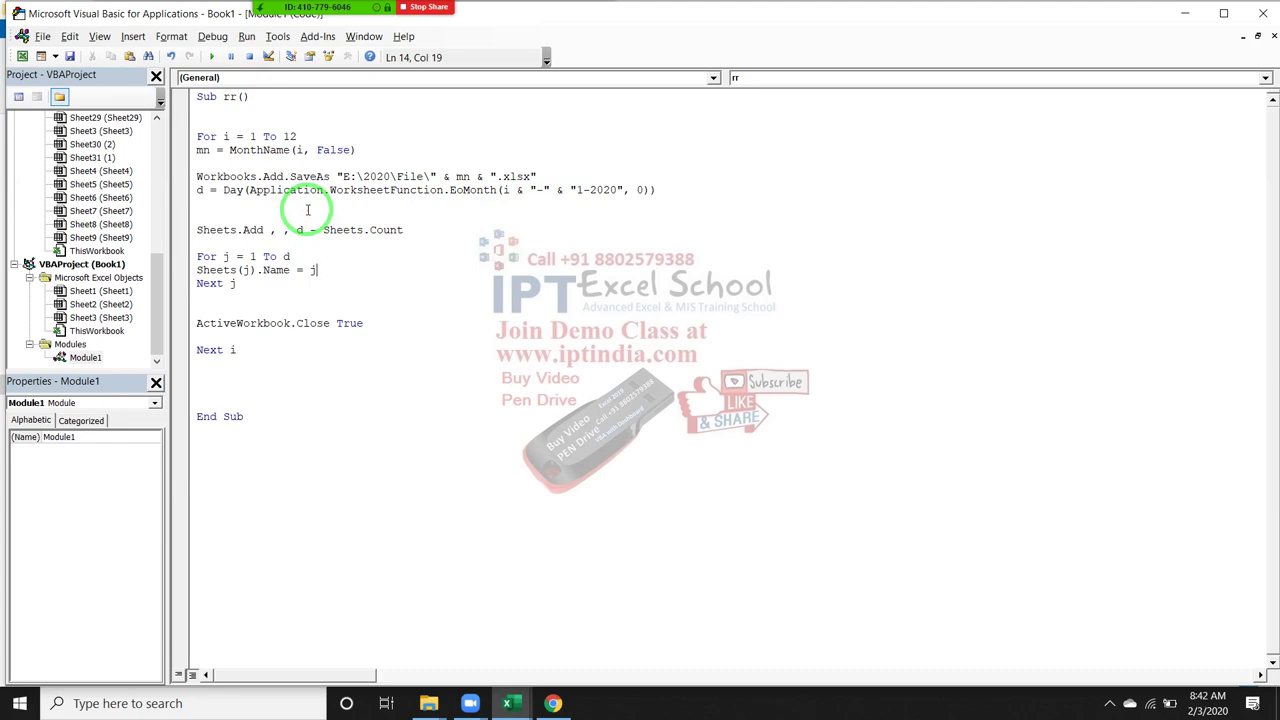
key("super+d")
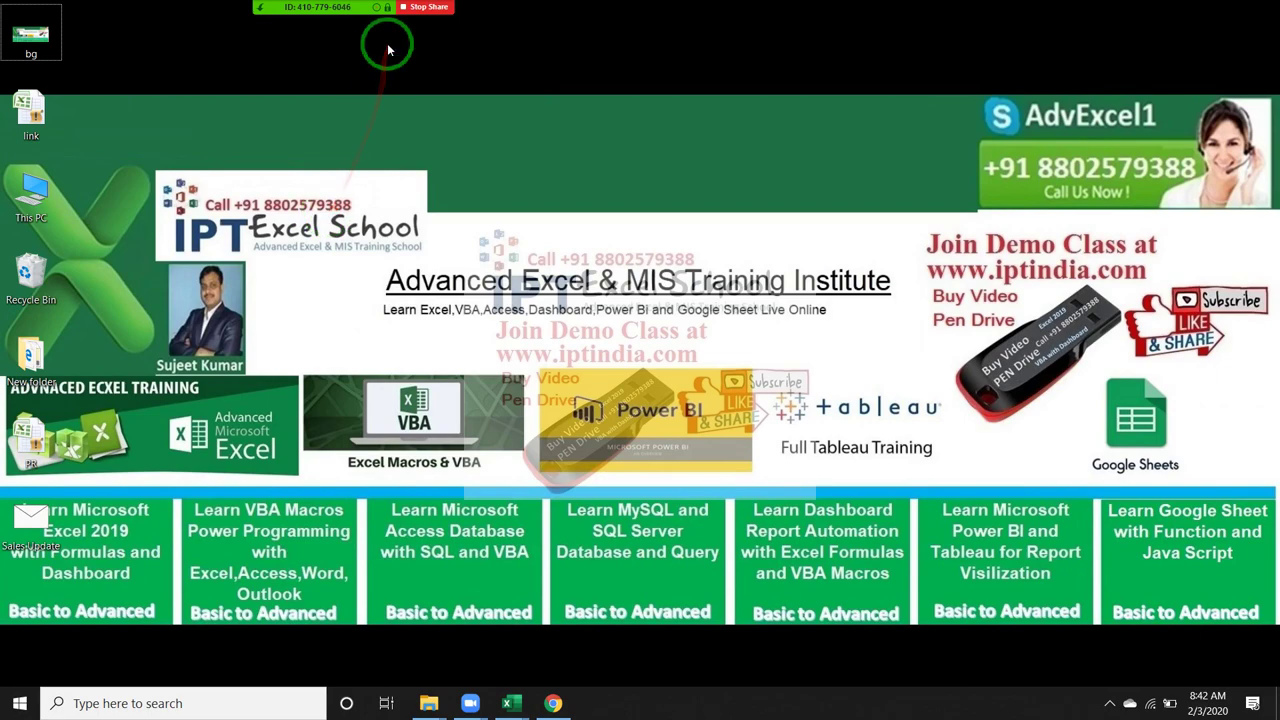